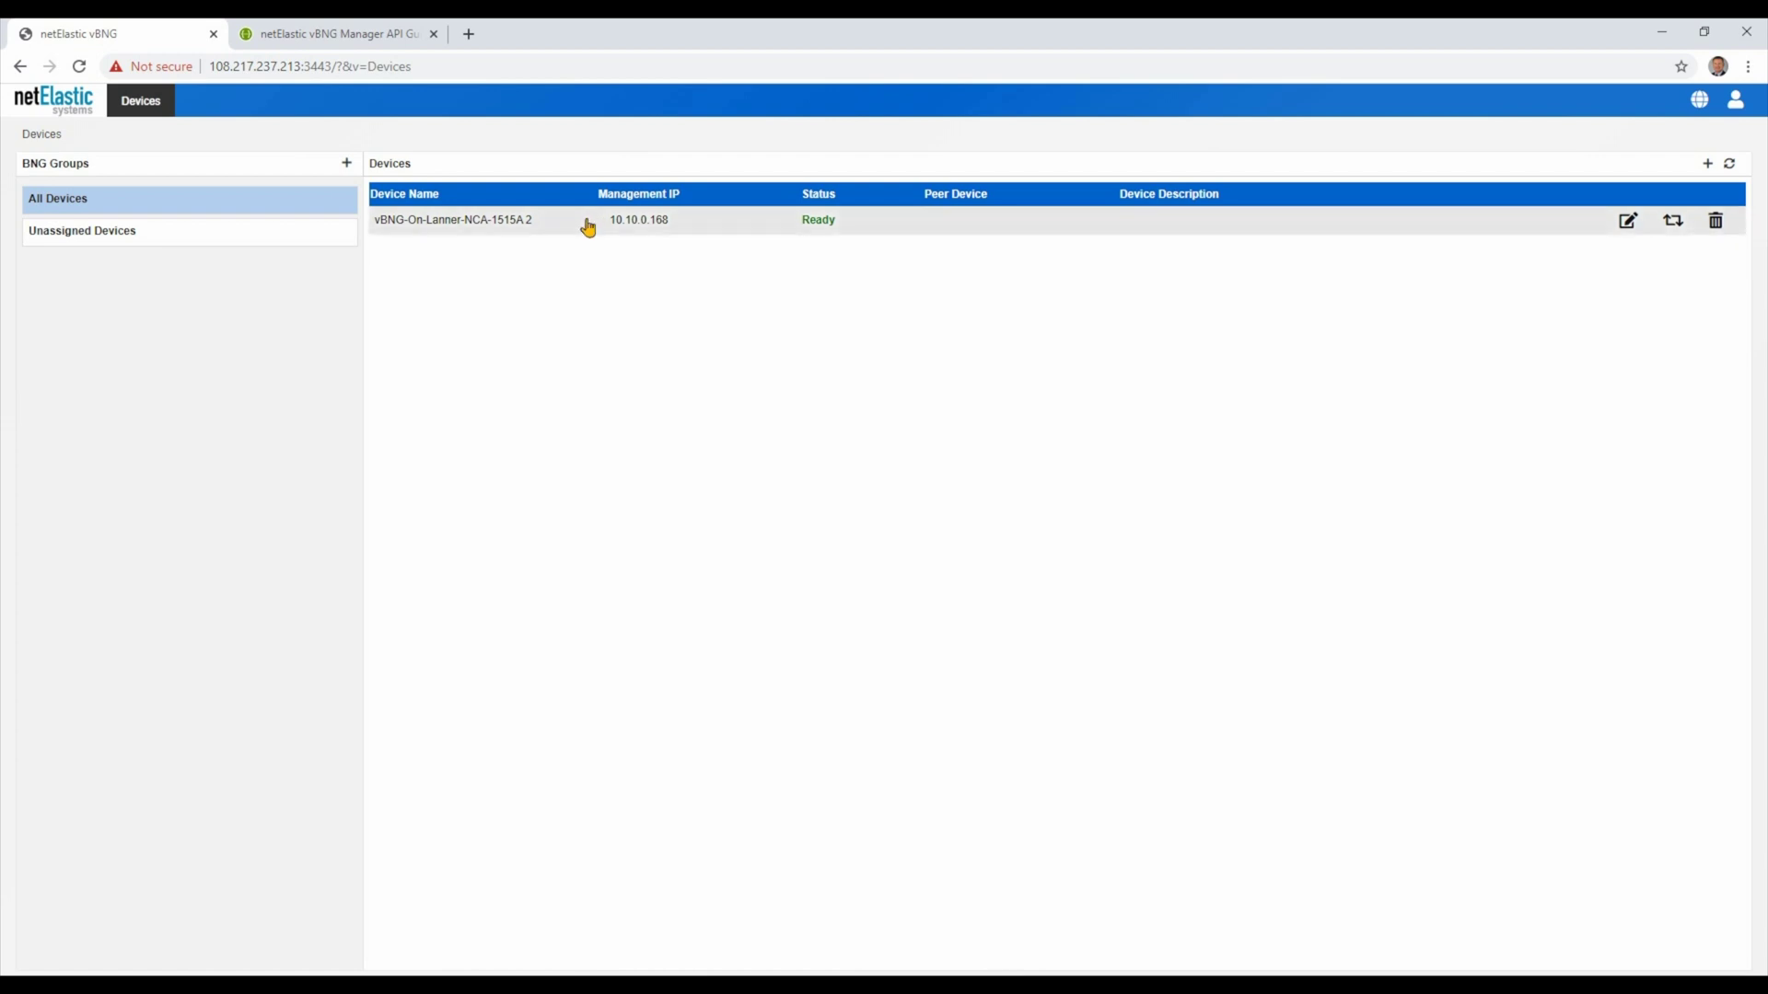
Select the vBNG-On-Lanner-NCA-1515A 2 device (10.10.0.168) in the Devices list to manage it
left_click(494, 222)
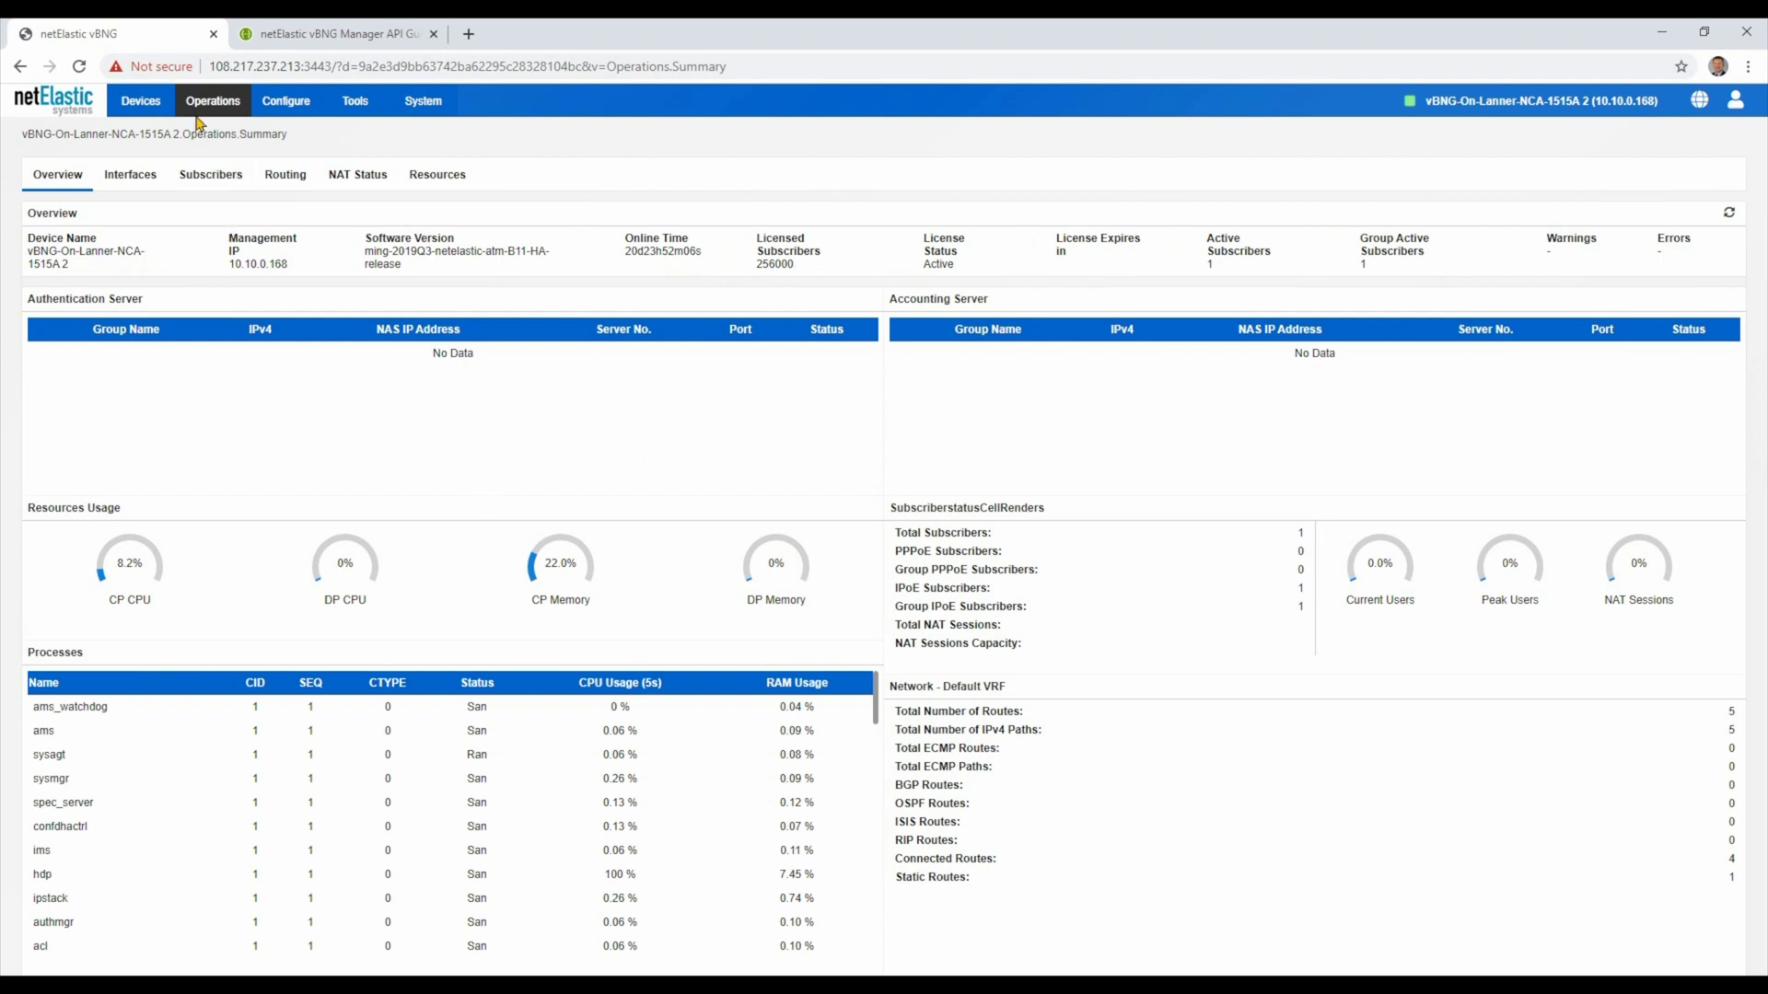
Preview the Configure, Operations and Tools menus from the device's Operations Summary page
mouse_move(286, 106)
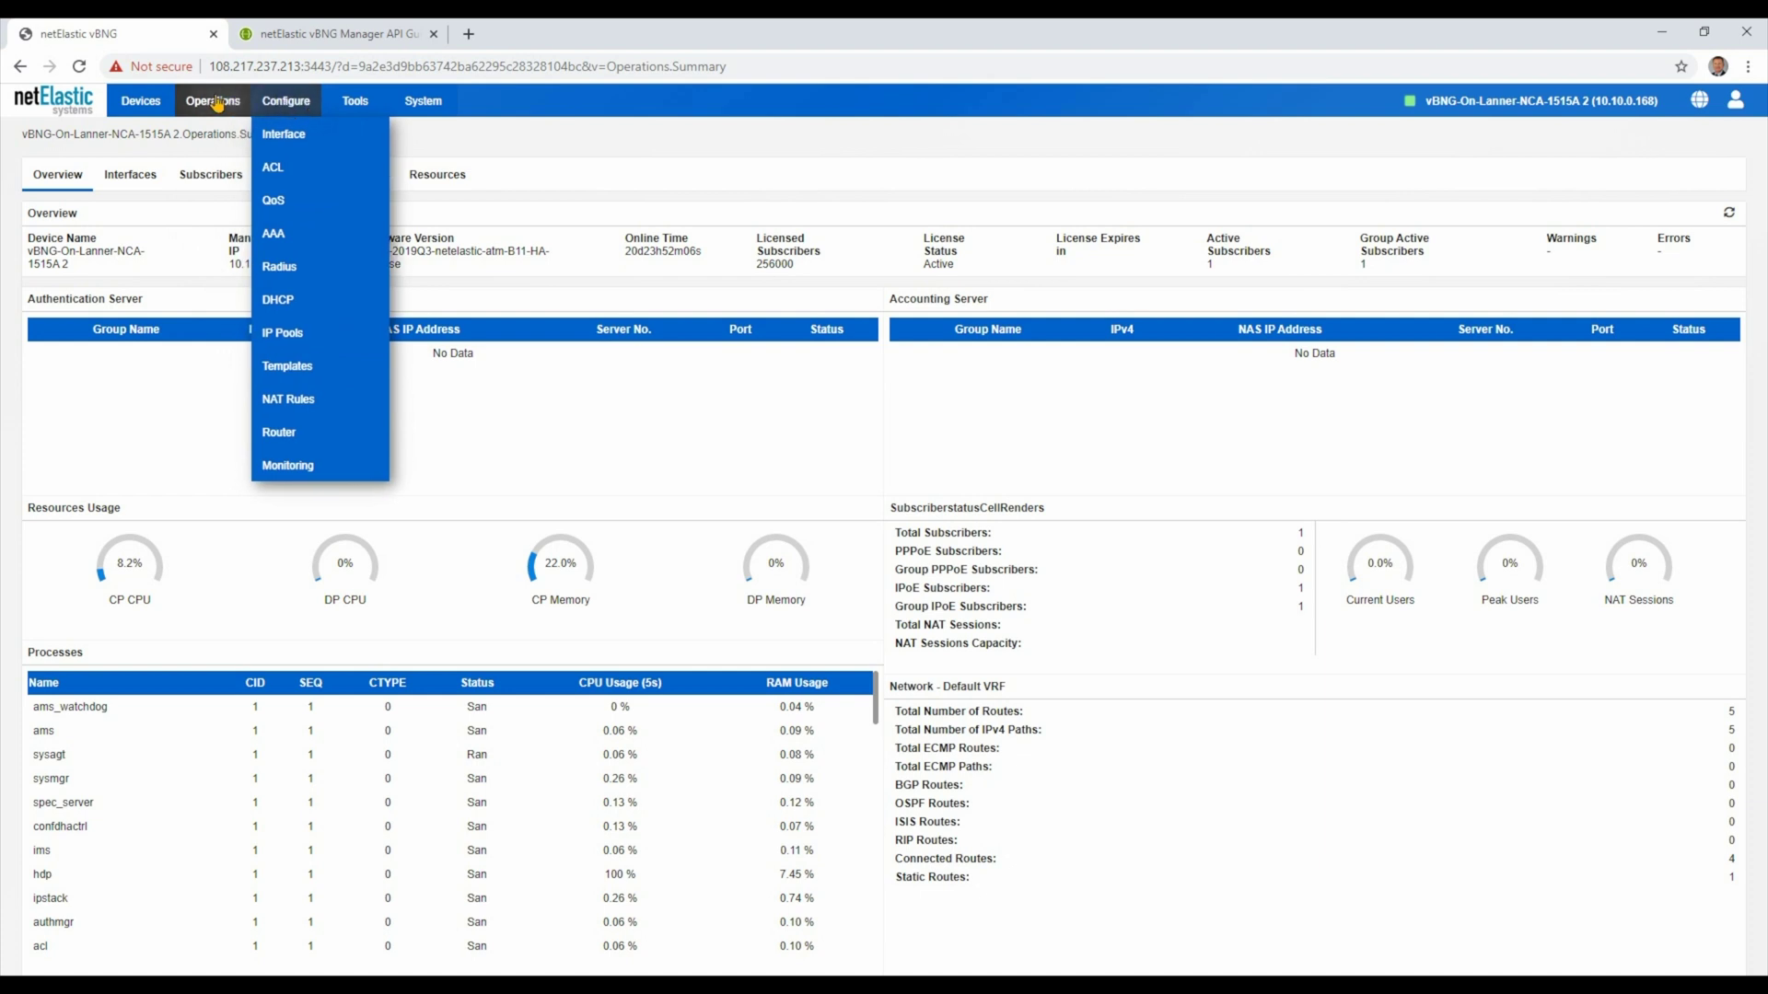
mouse_move(215, 108)
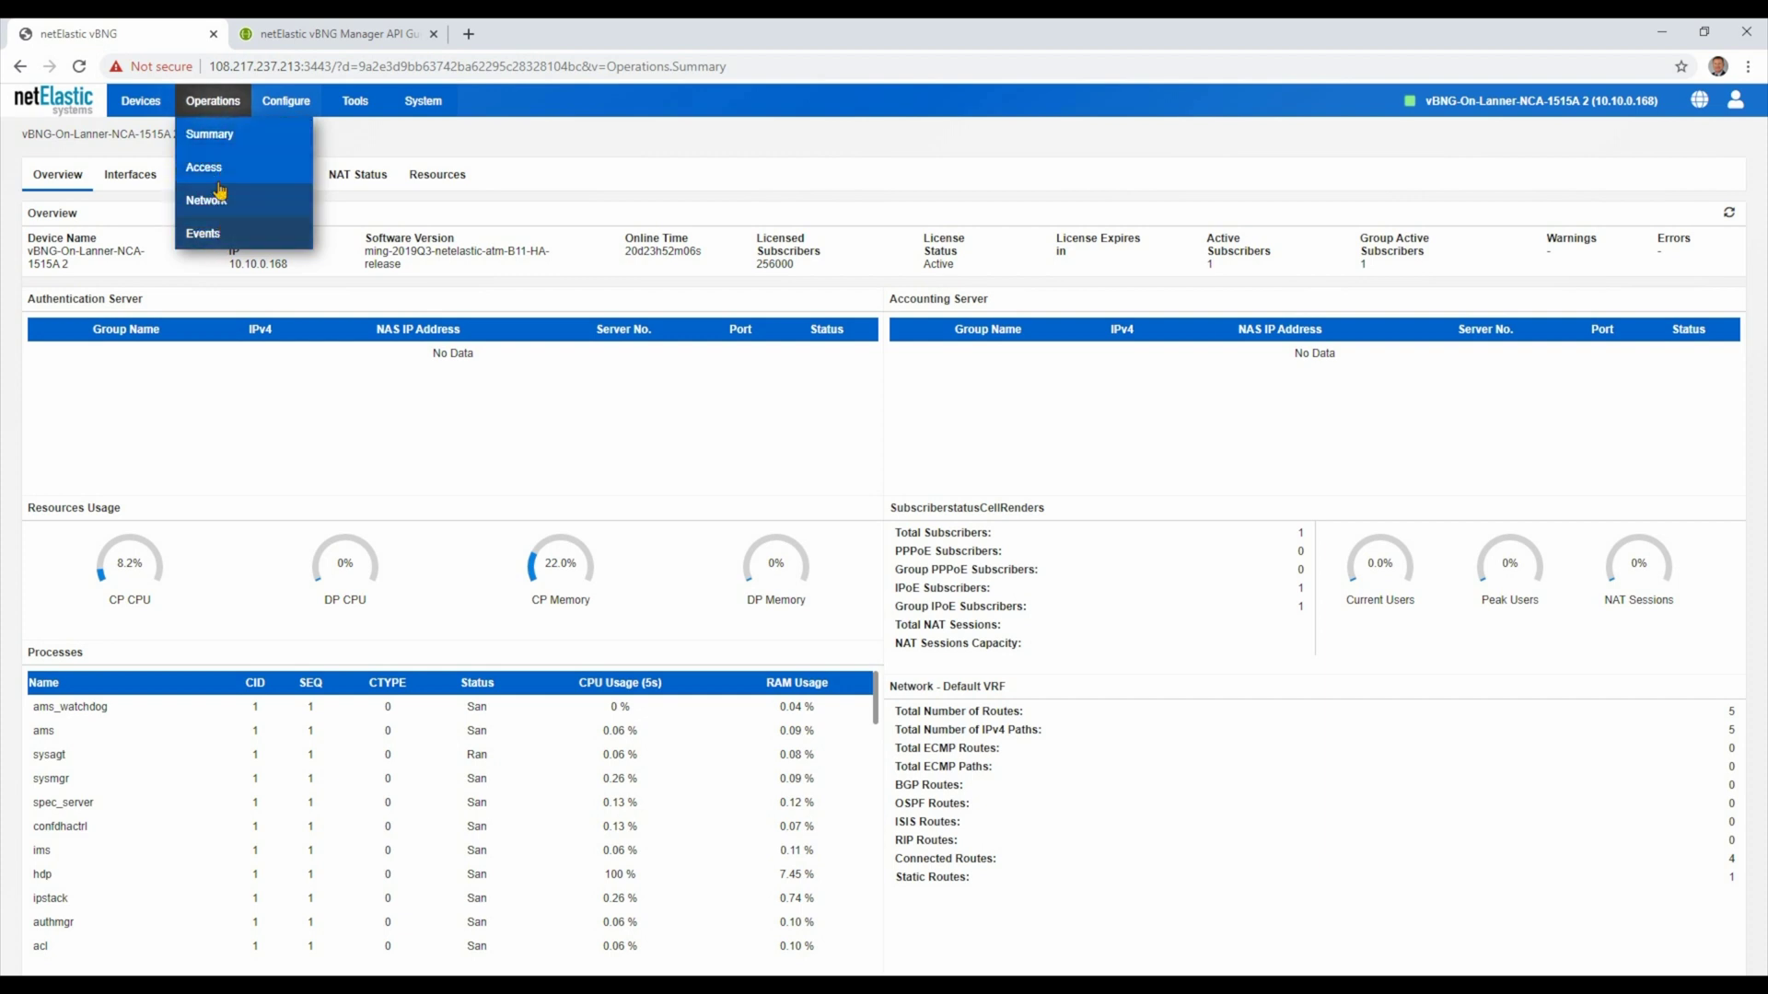
mouse_move(356, 101)
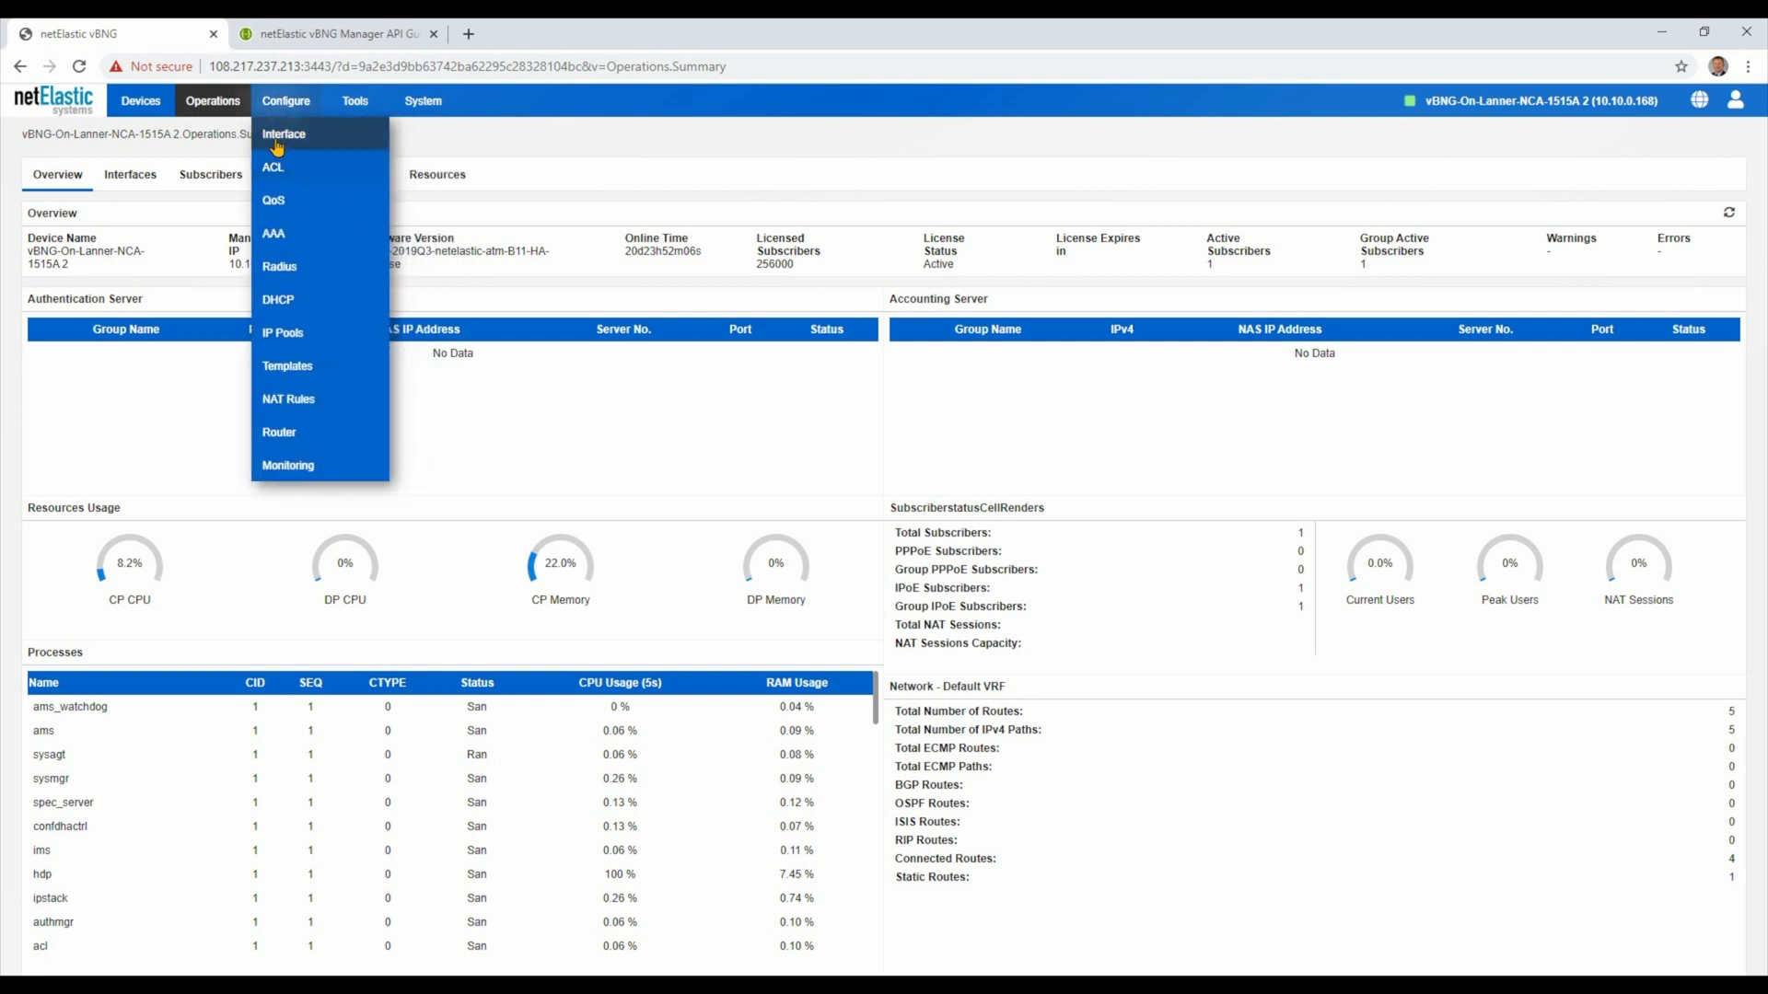
Open Configure > Interface and start a gei-1/1/6 sub-interface, keeping vLAN Type dot1q
left_click(278, 139)
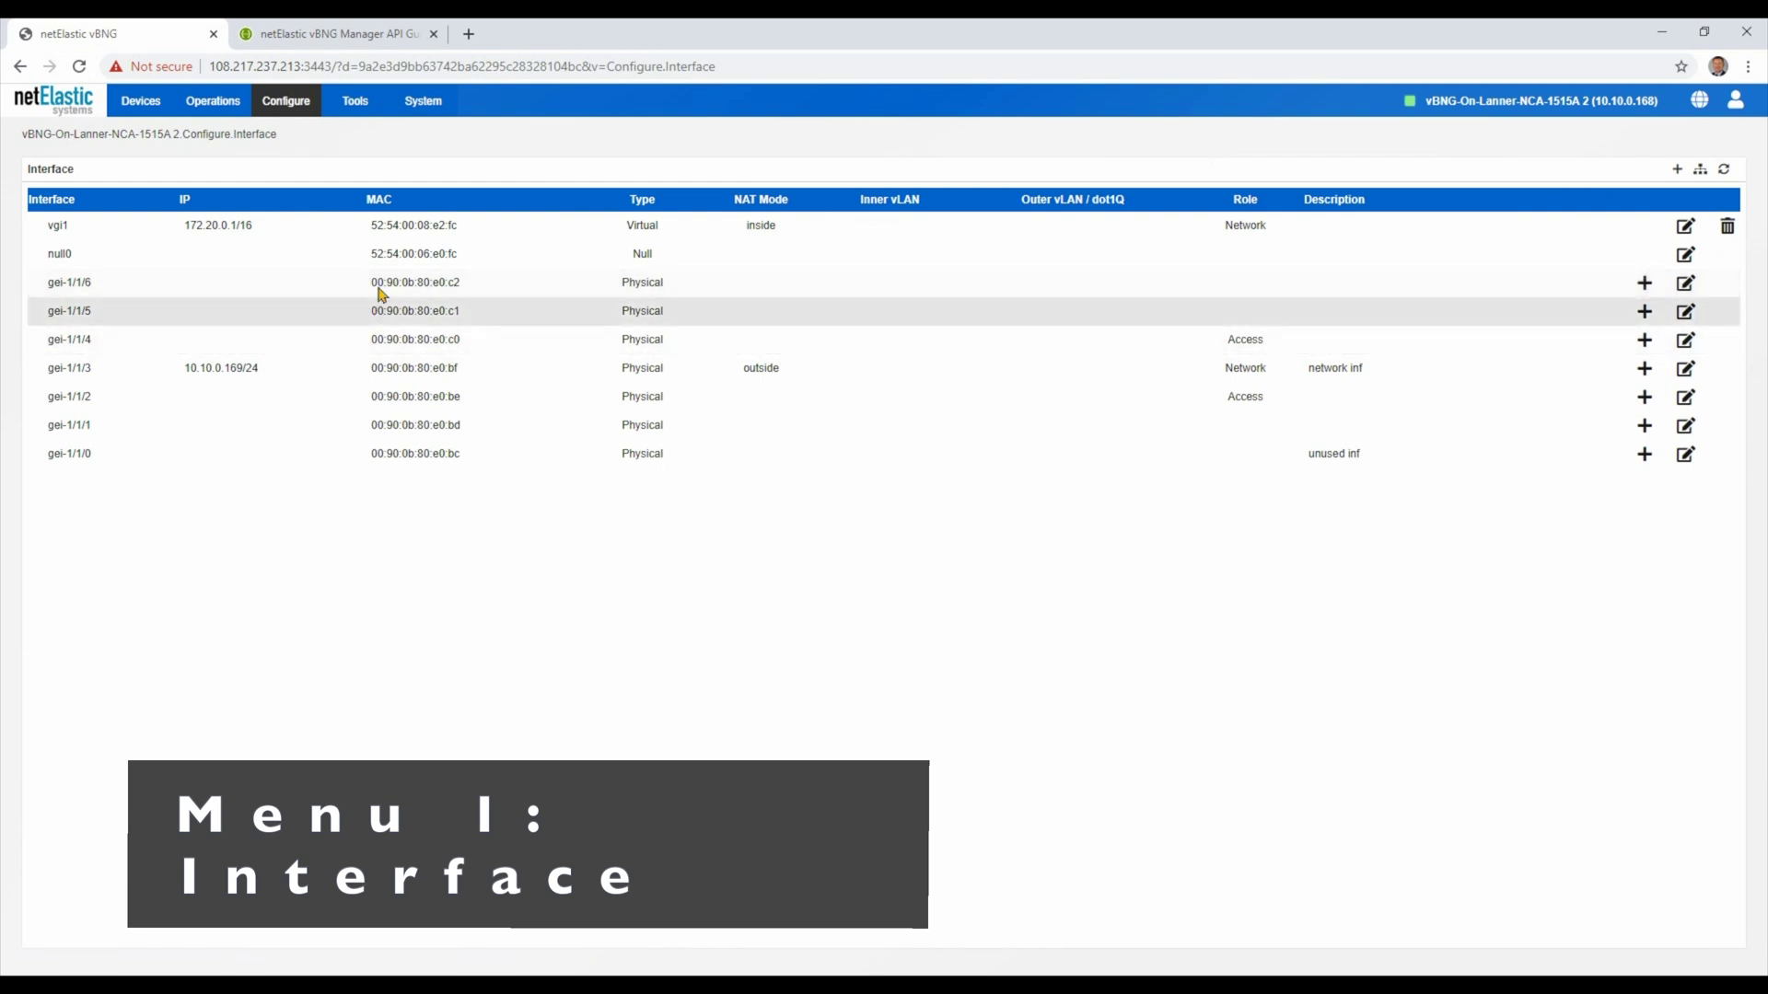
left_click(1645, 285)
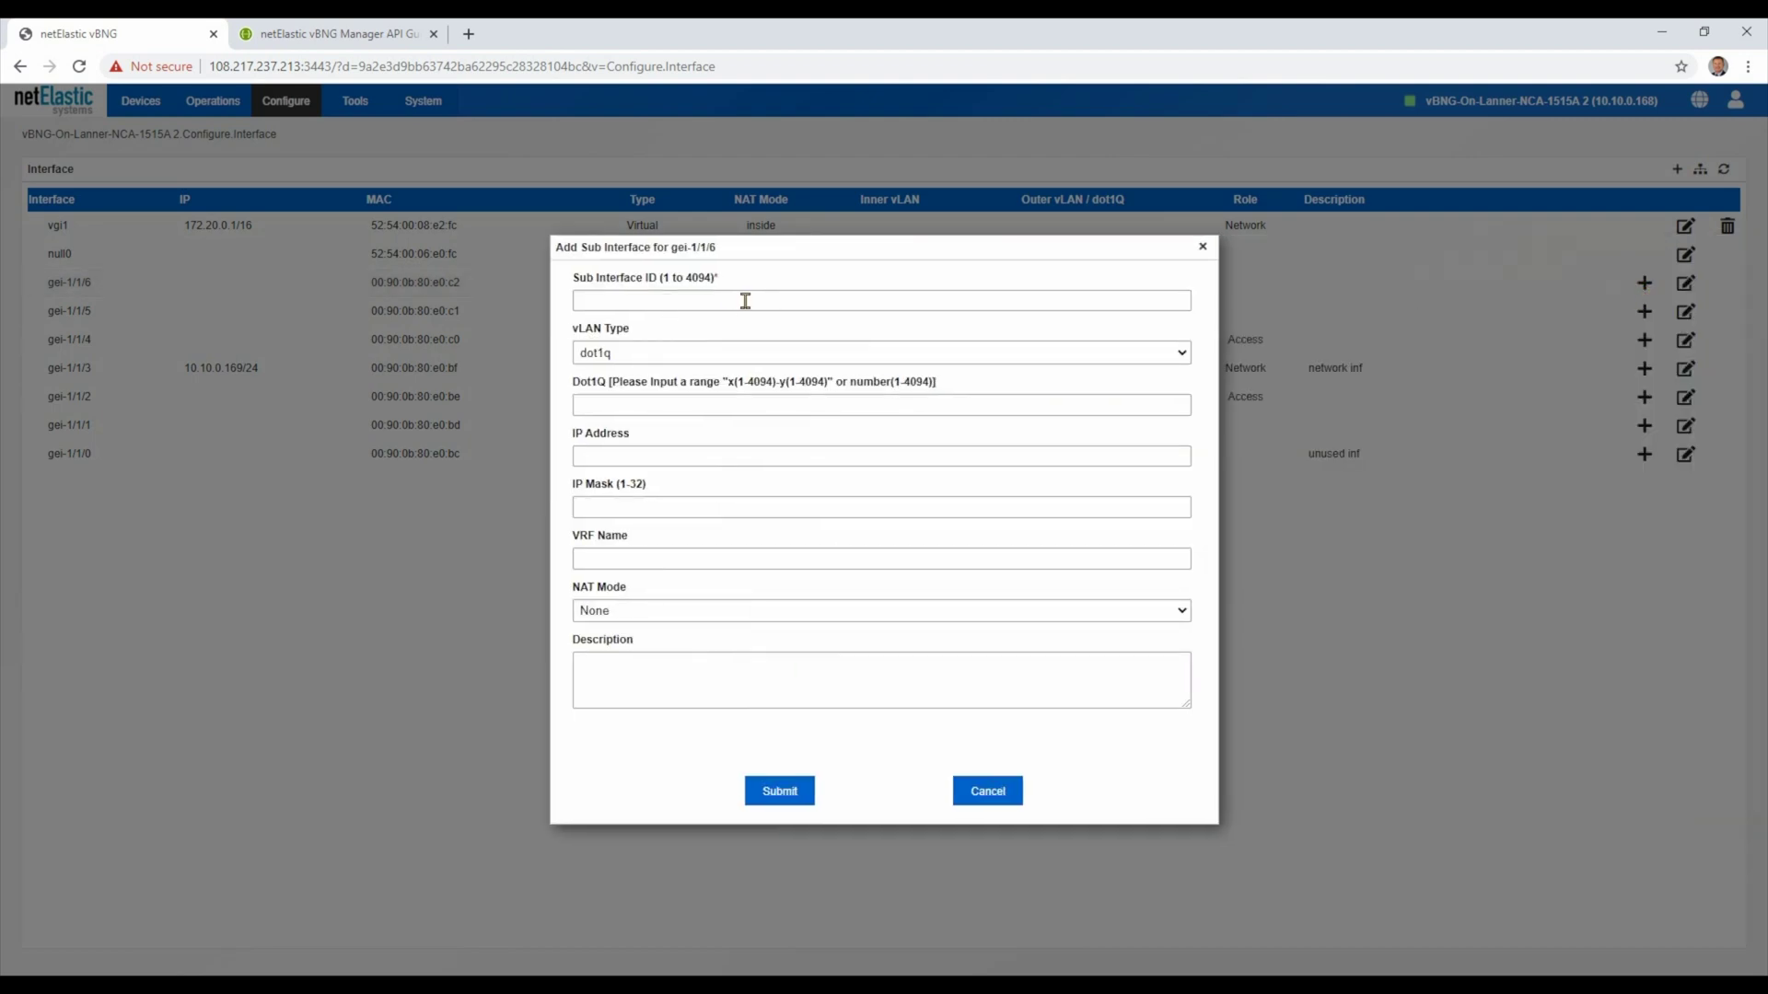
left_click(692, 356)
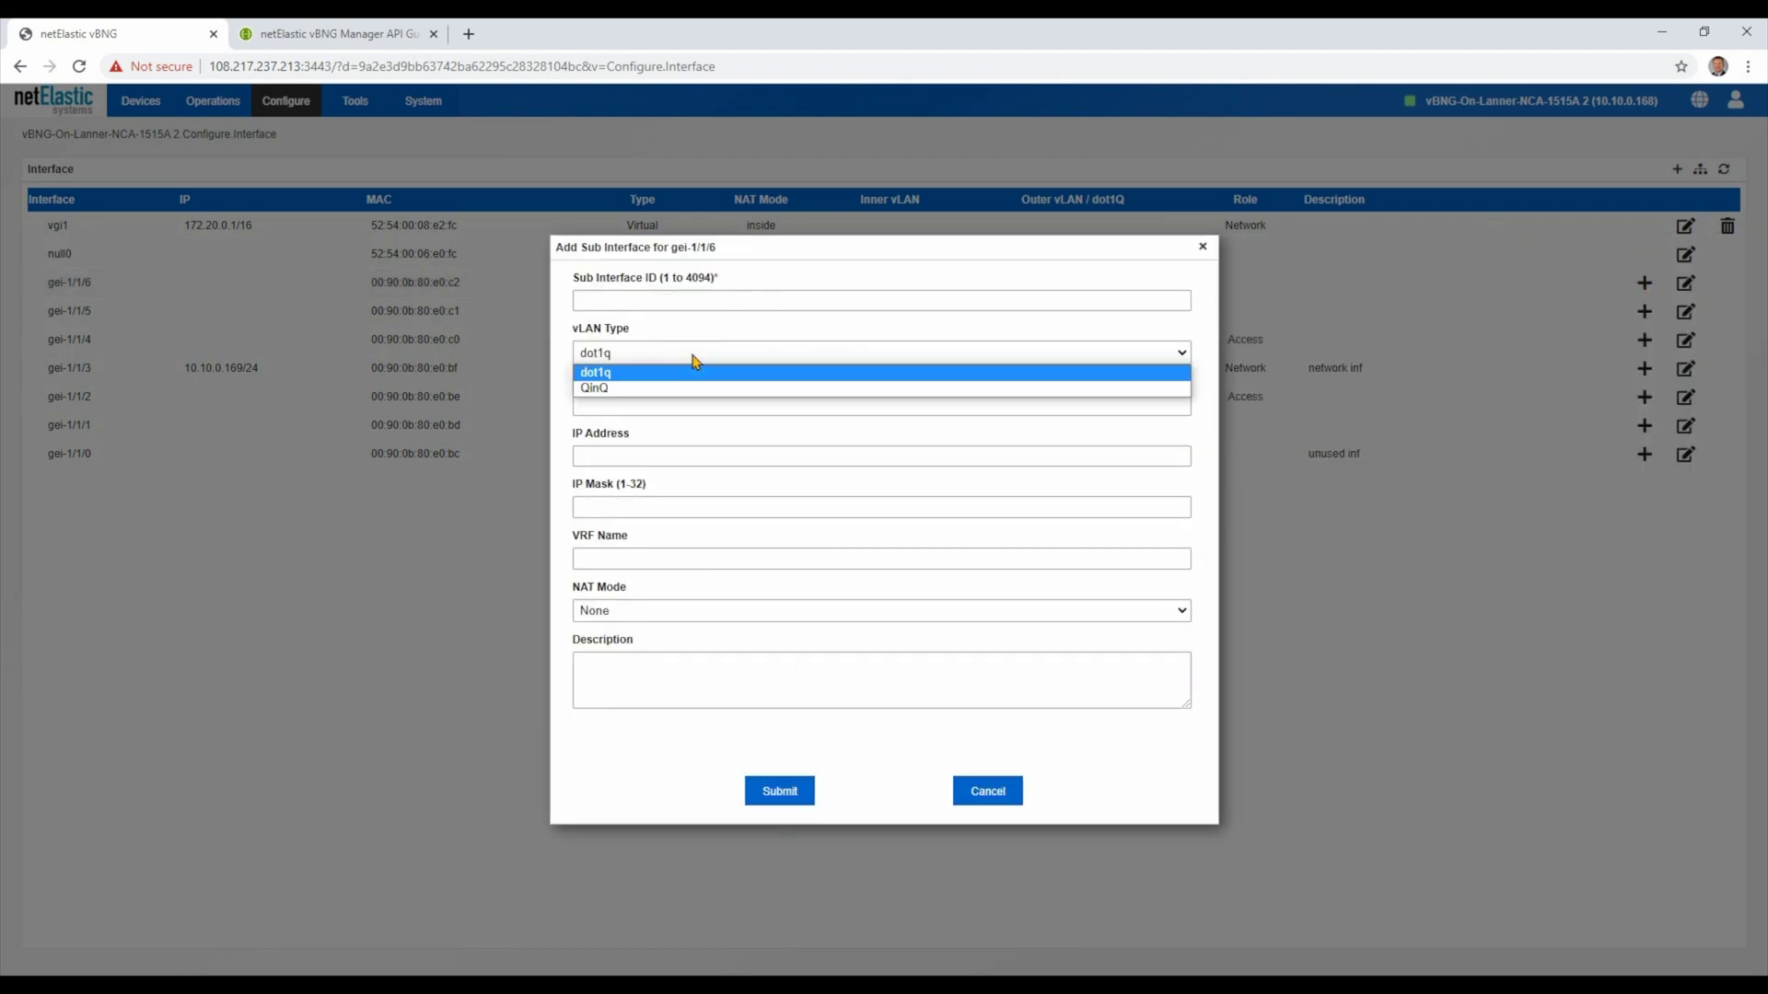
left_click(694, 371)
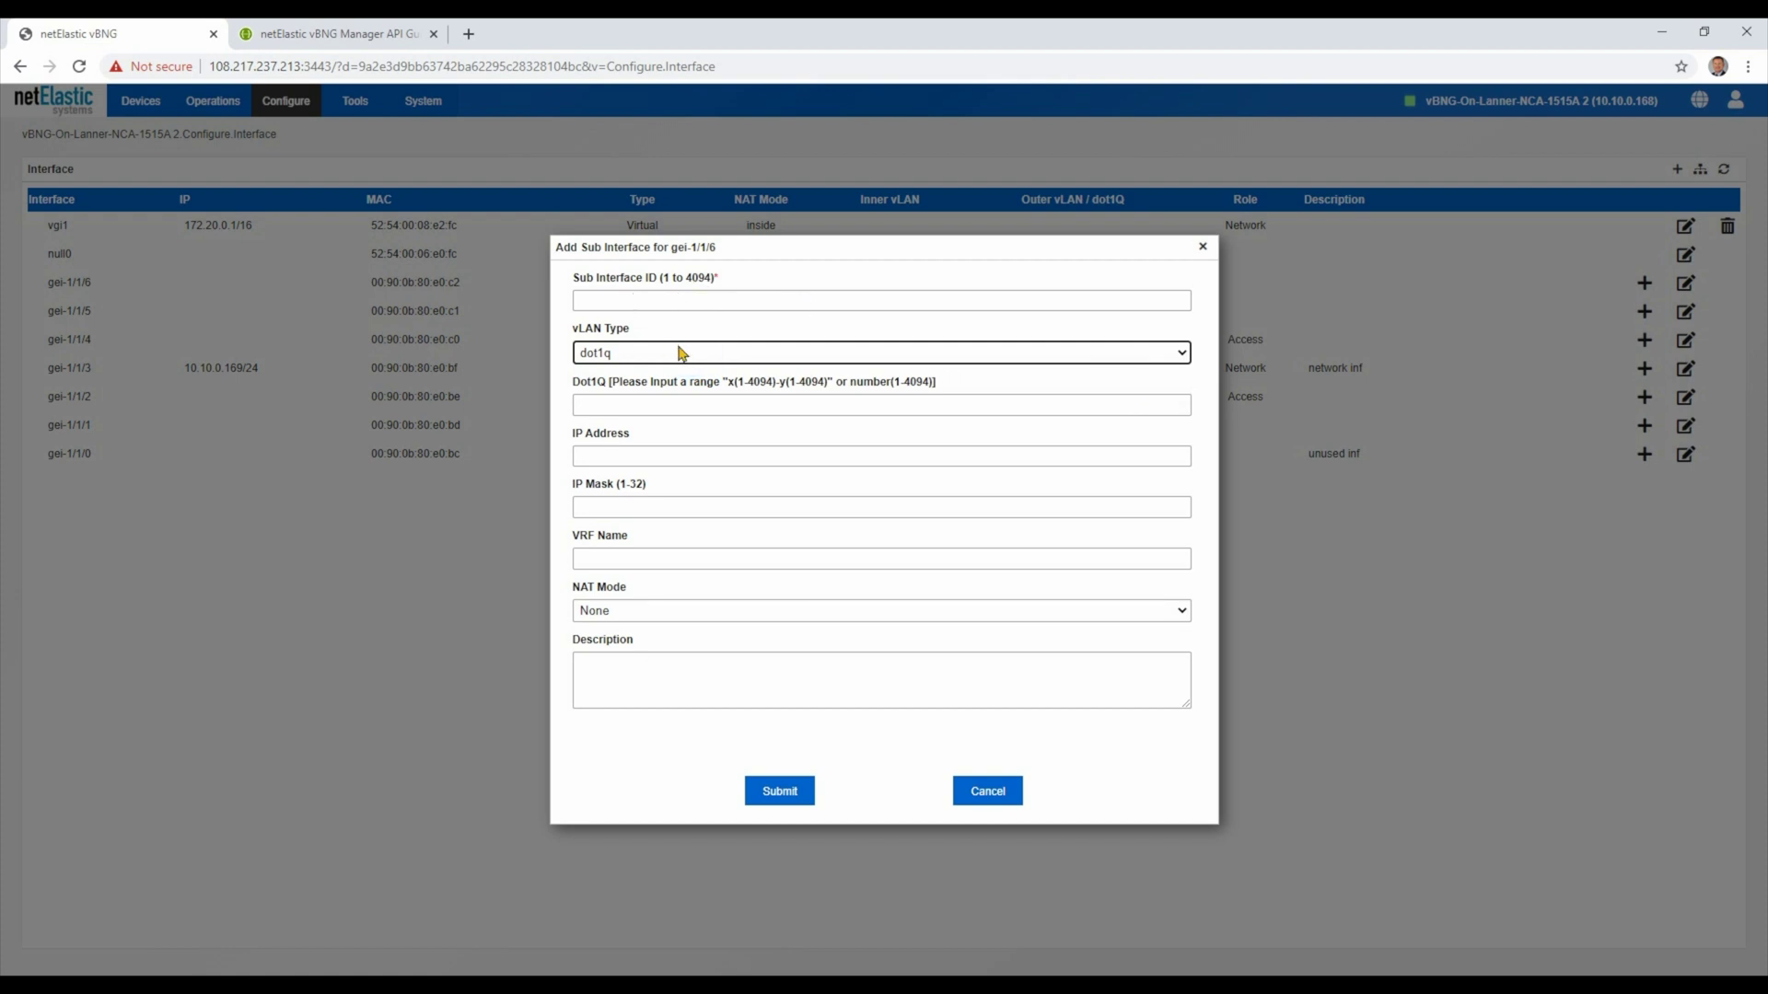
Leave NAT Mode at None and cancel the sub-interface form unsaved
left_click(649, 610)
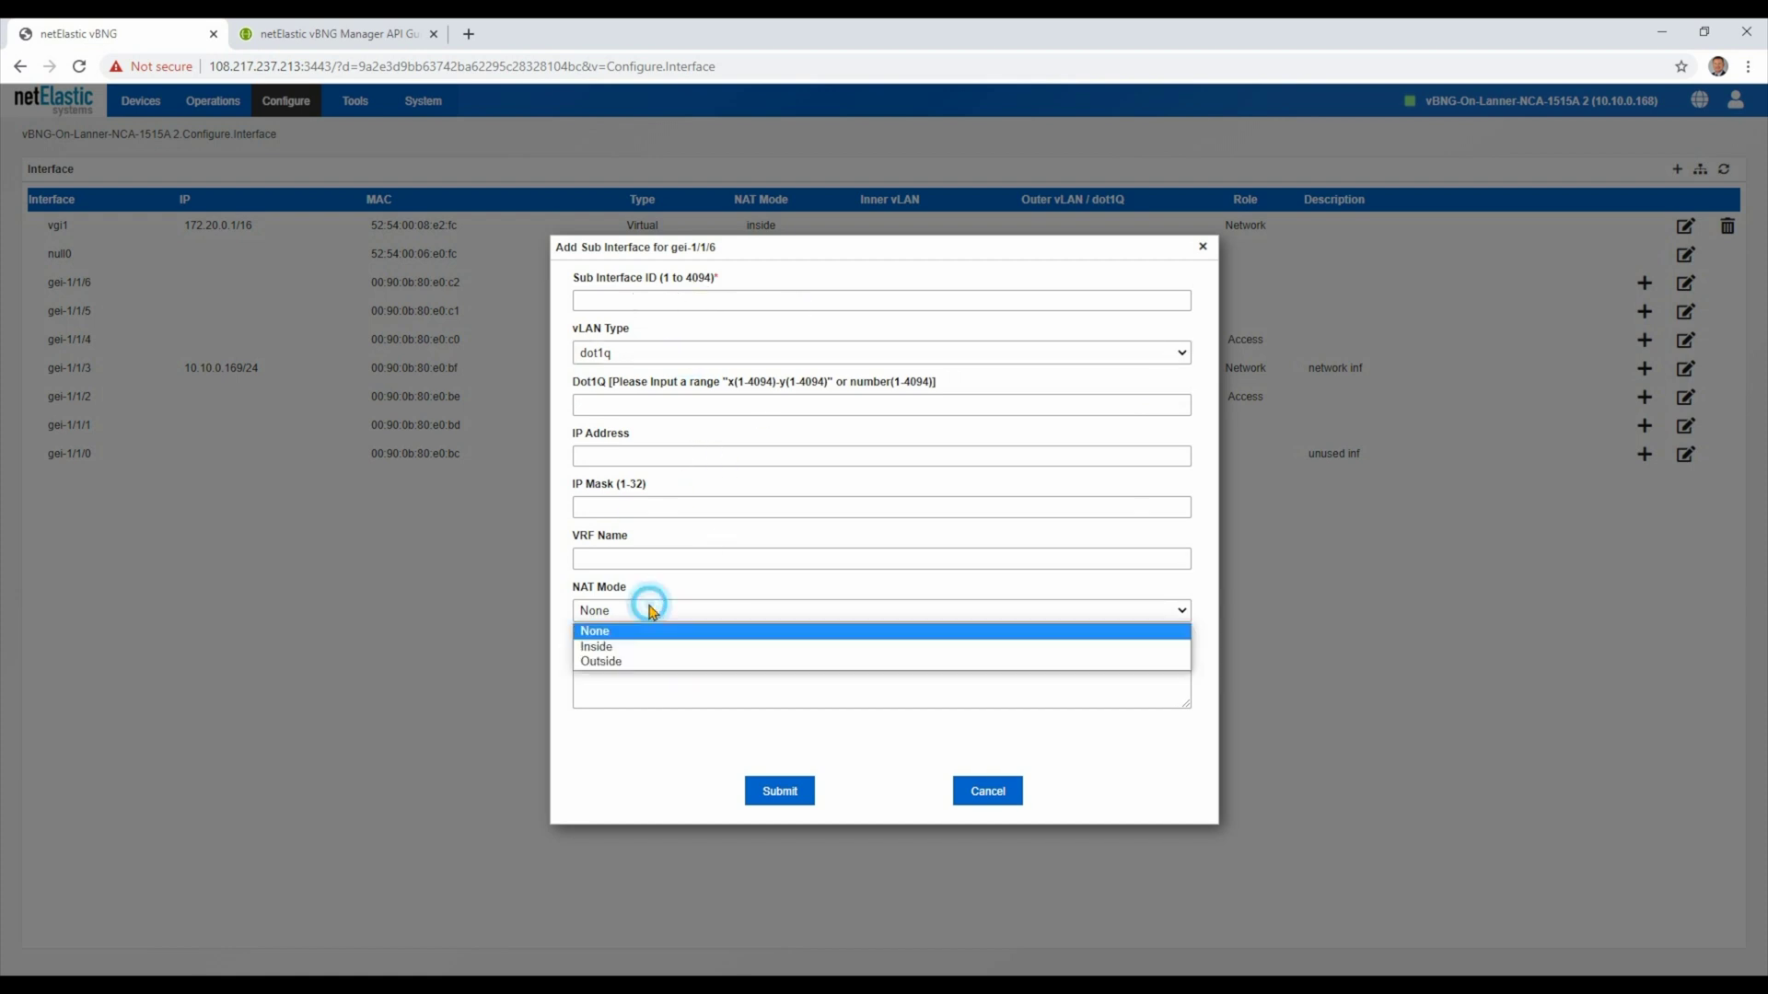
left_click(650, 611)
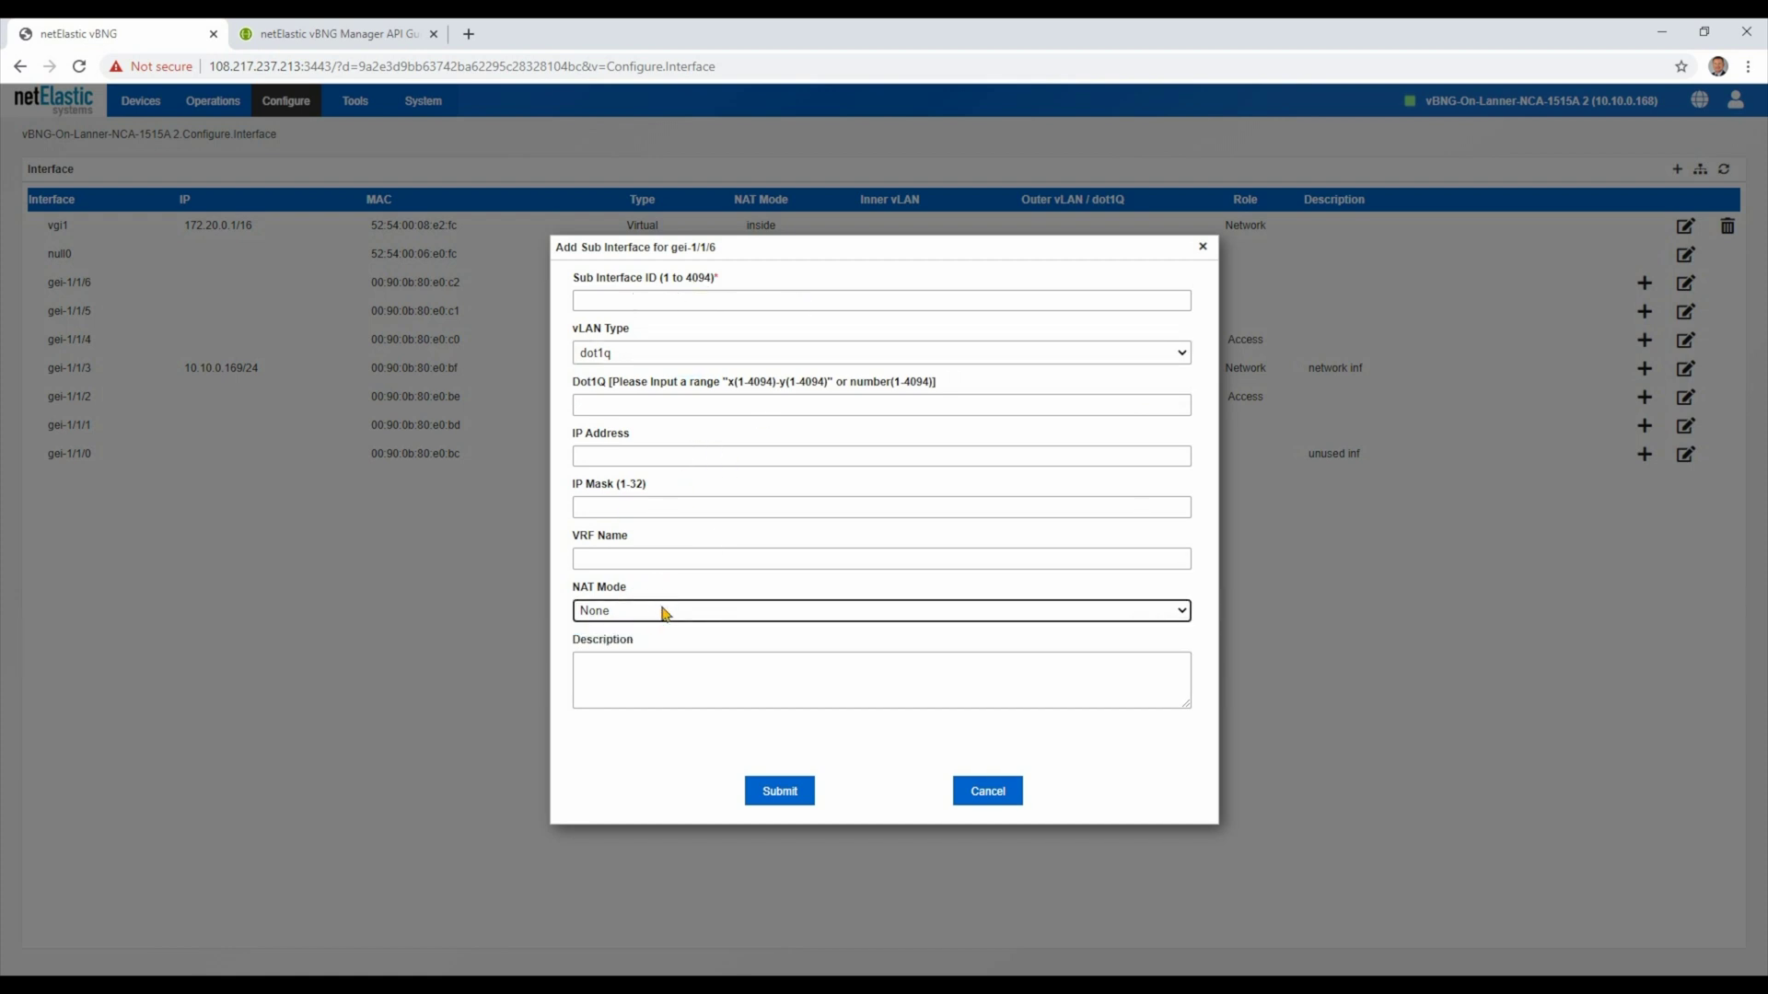
left_click(994, 794)
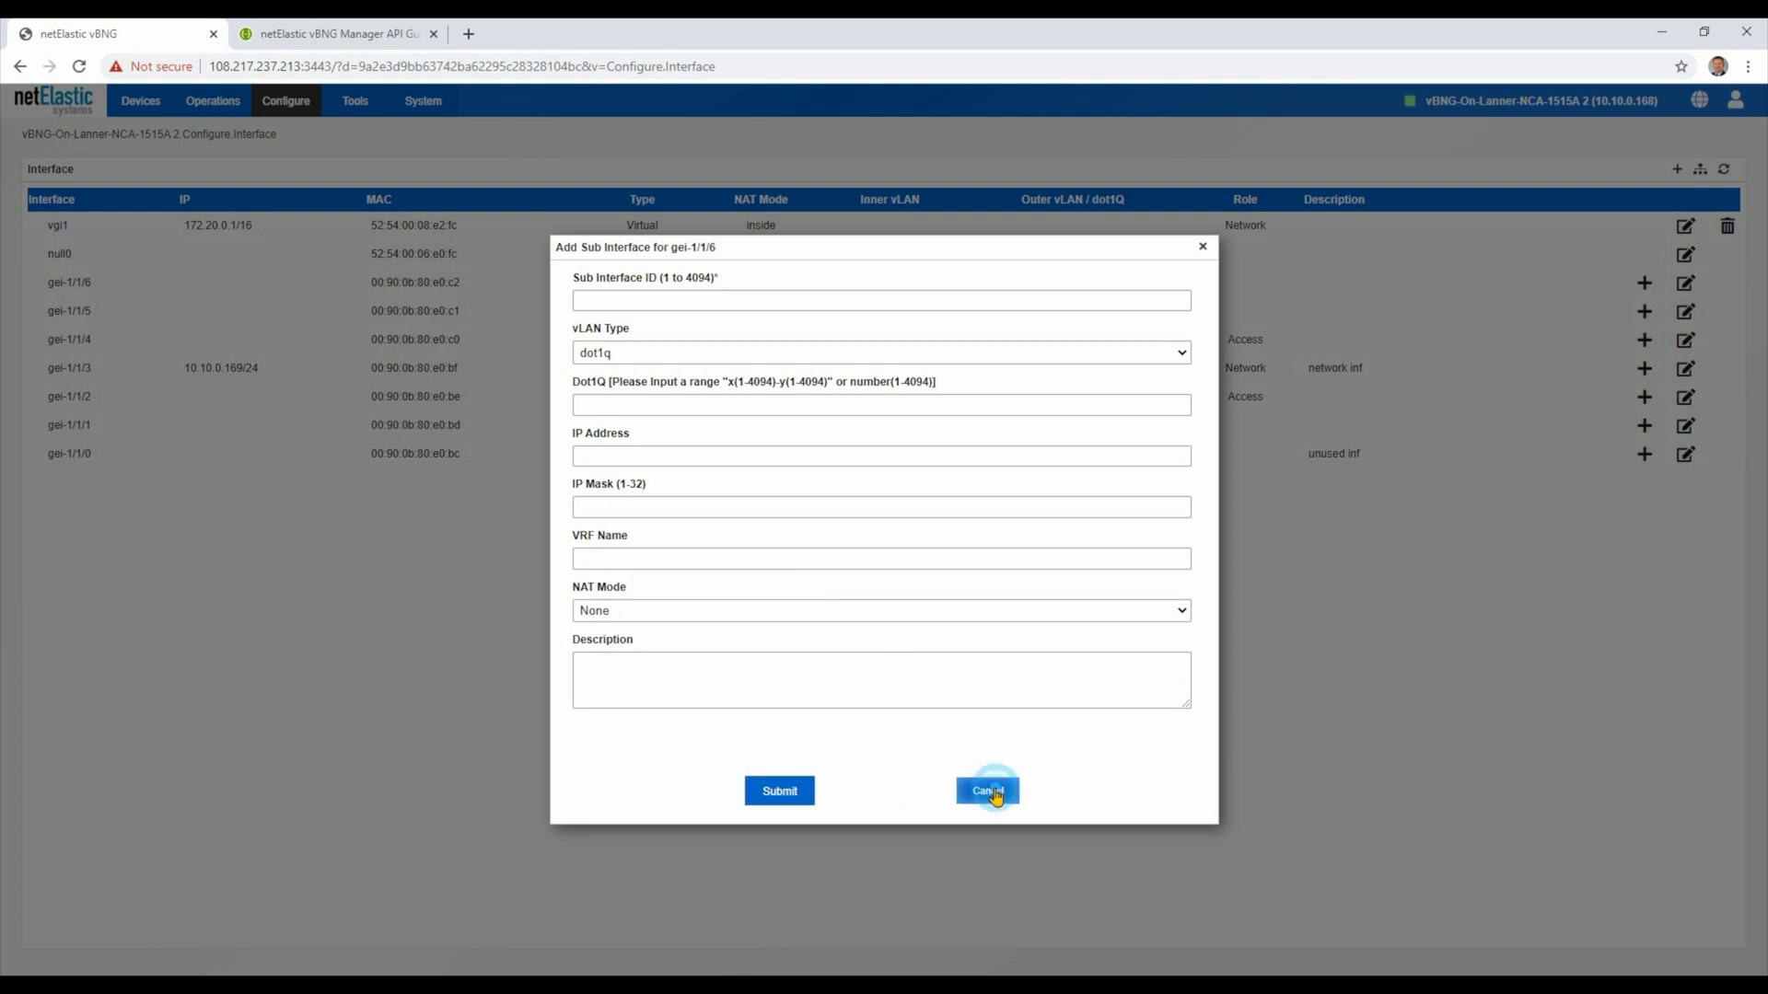
double_click(994, 796)
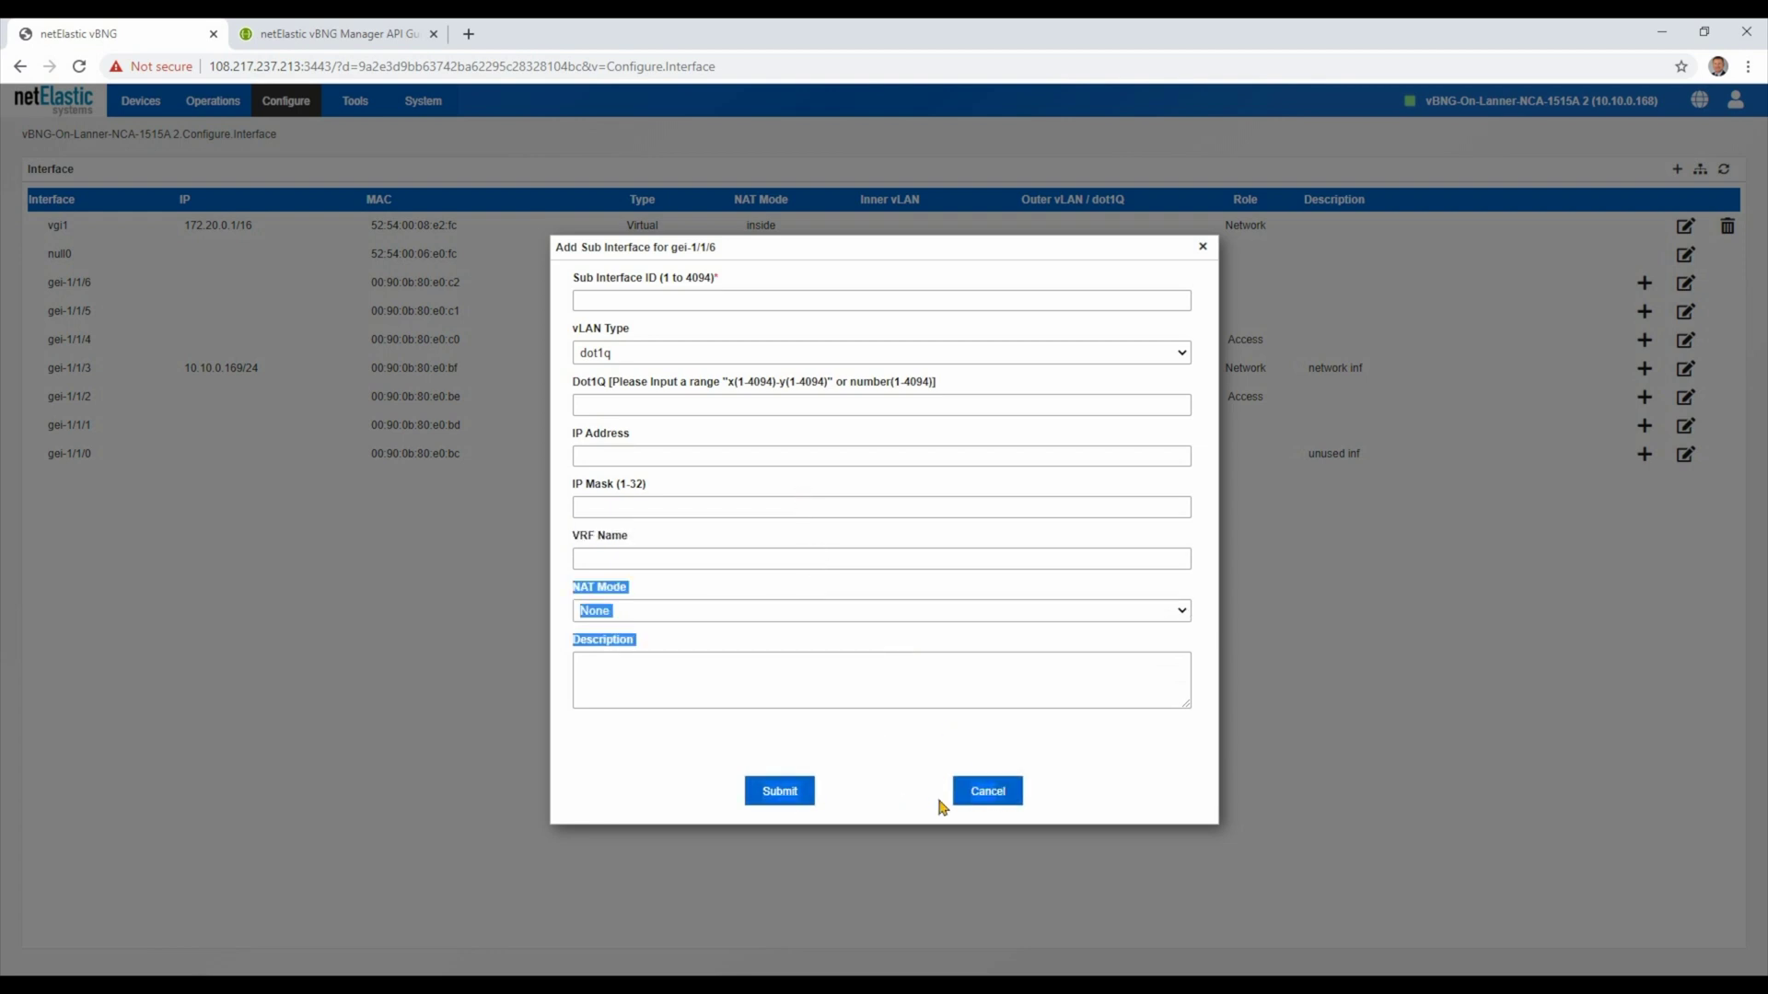
left_click(993, 791)
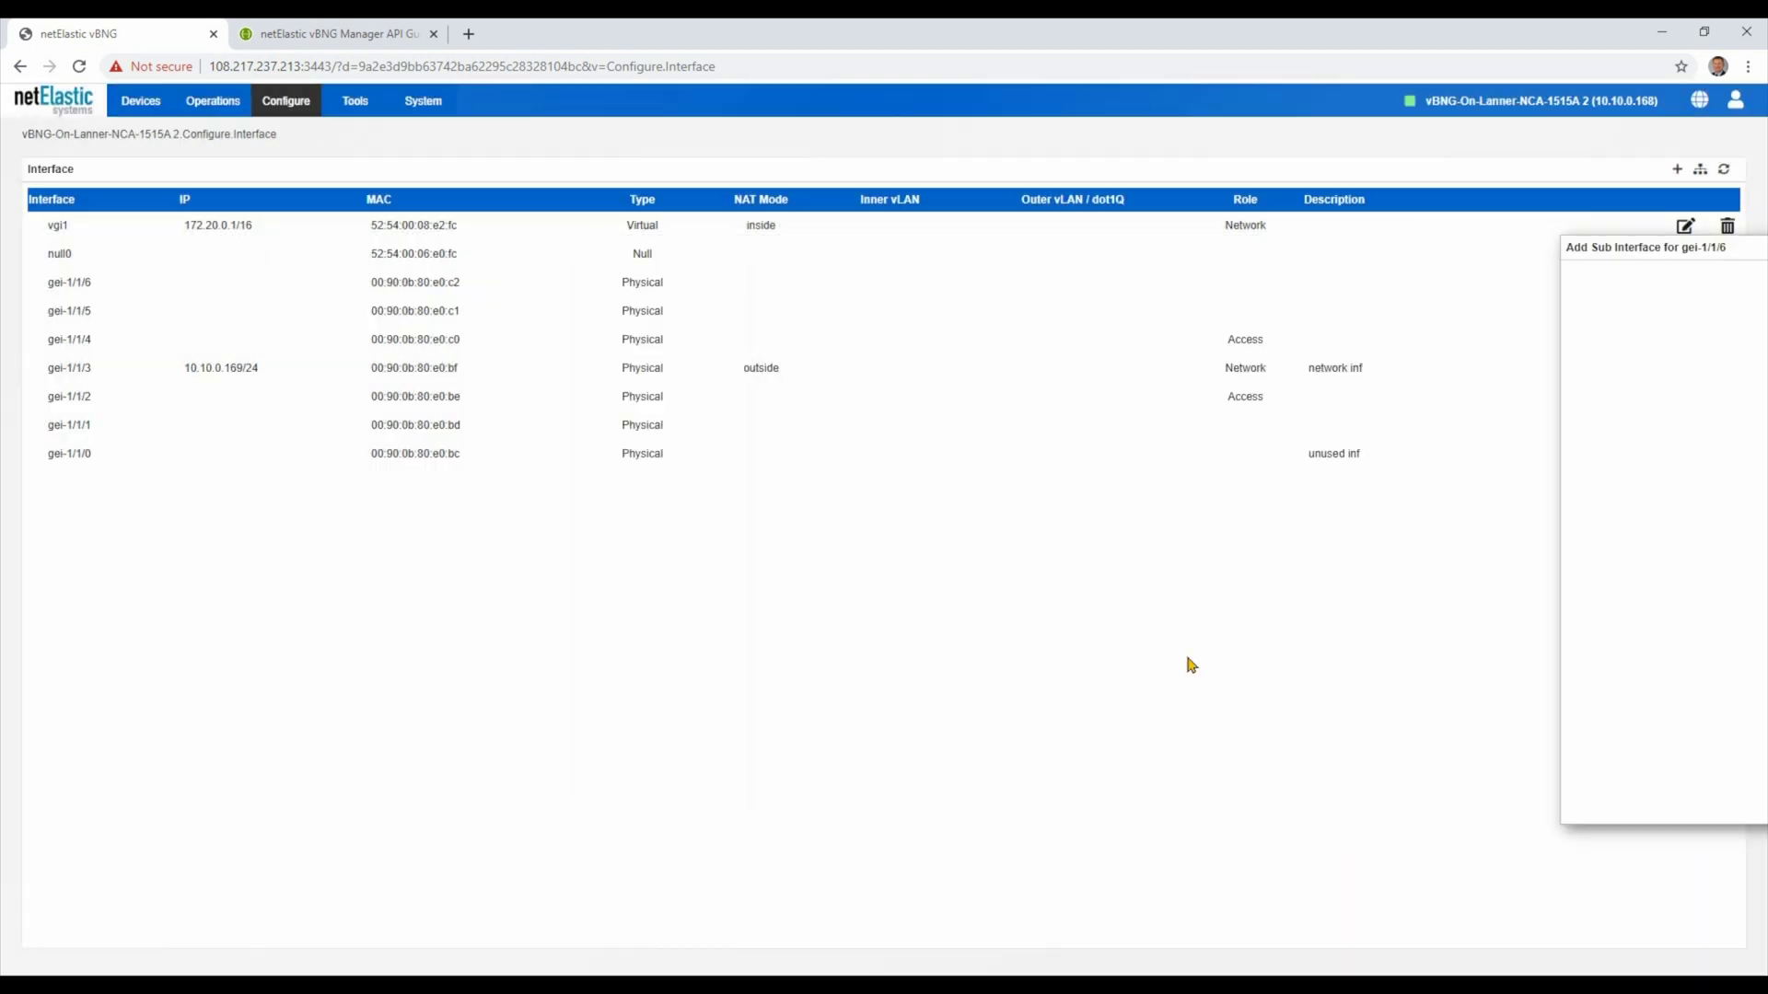
left_click(1701, 172)
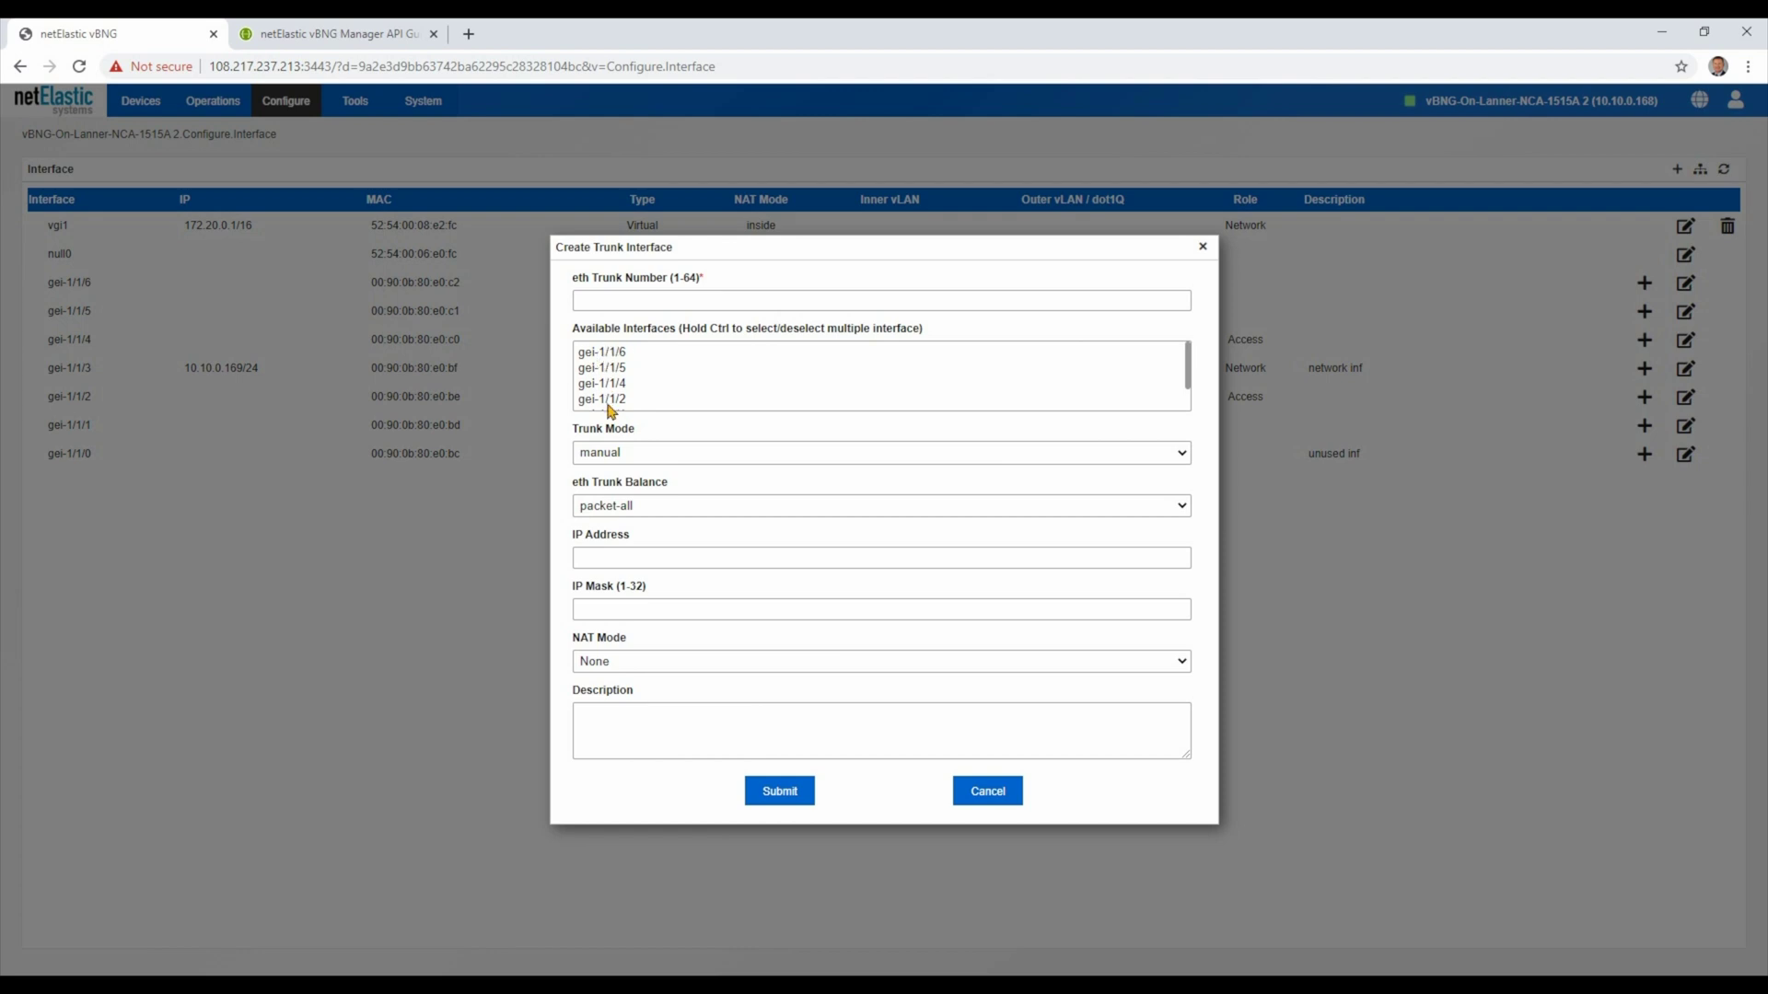
left_click(654, 456)
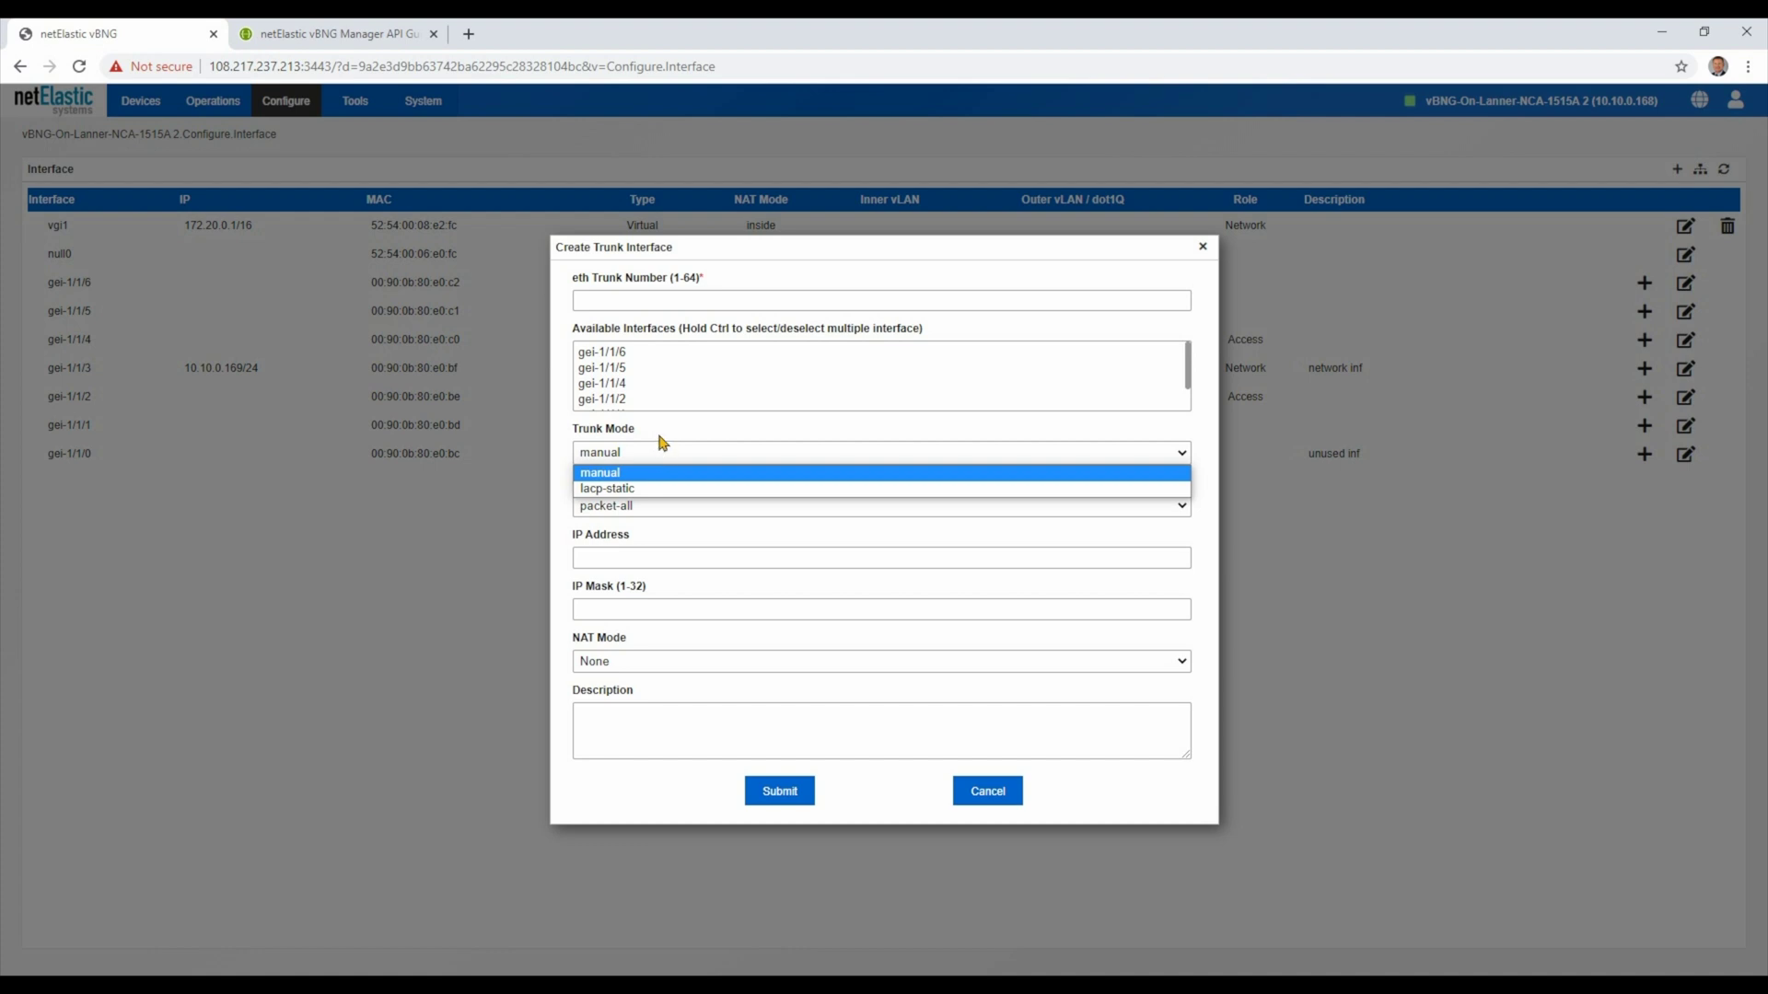
left_click(661, 440)
left_click(694, 504)
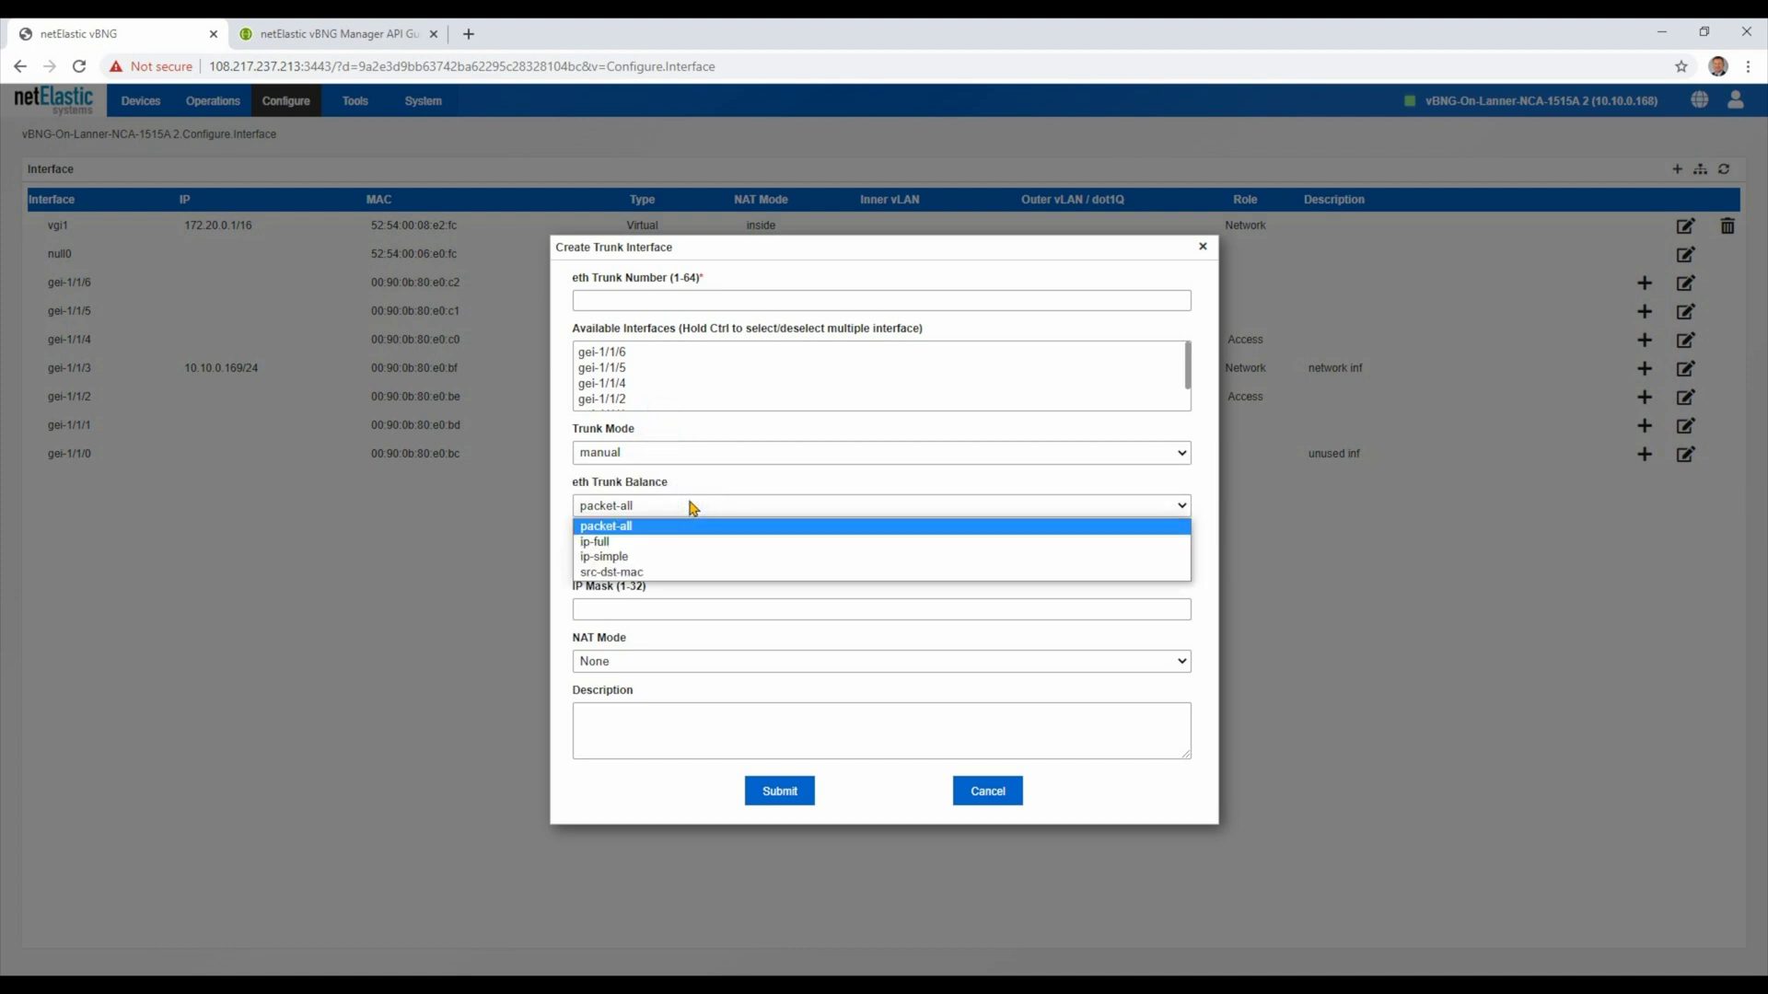
left_click(683, 489)
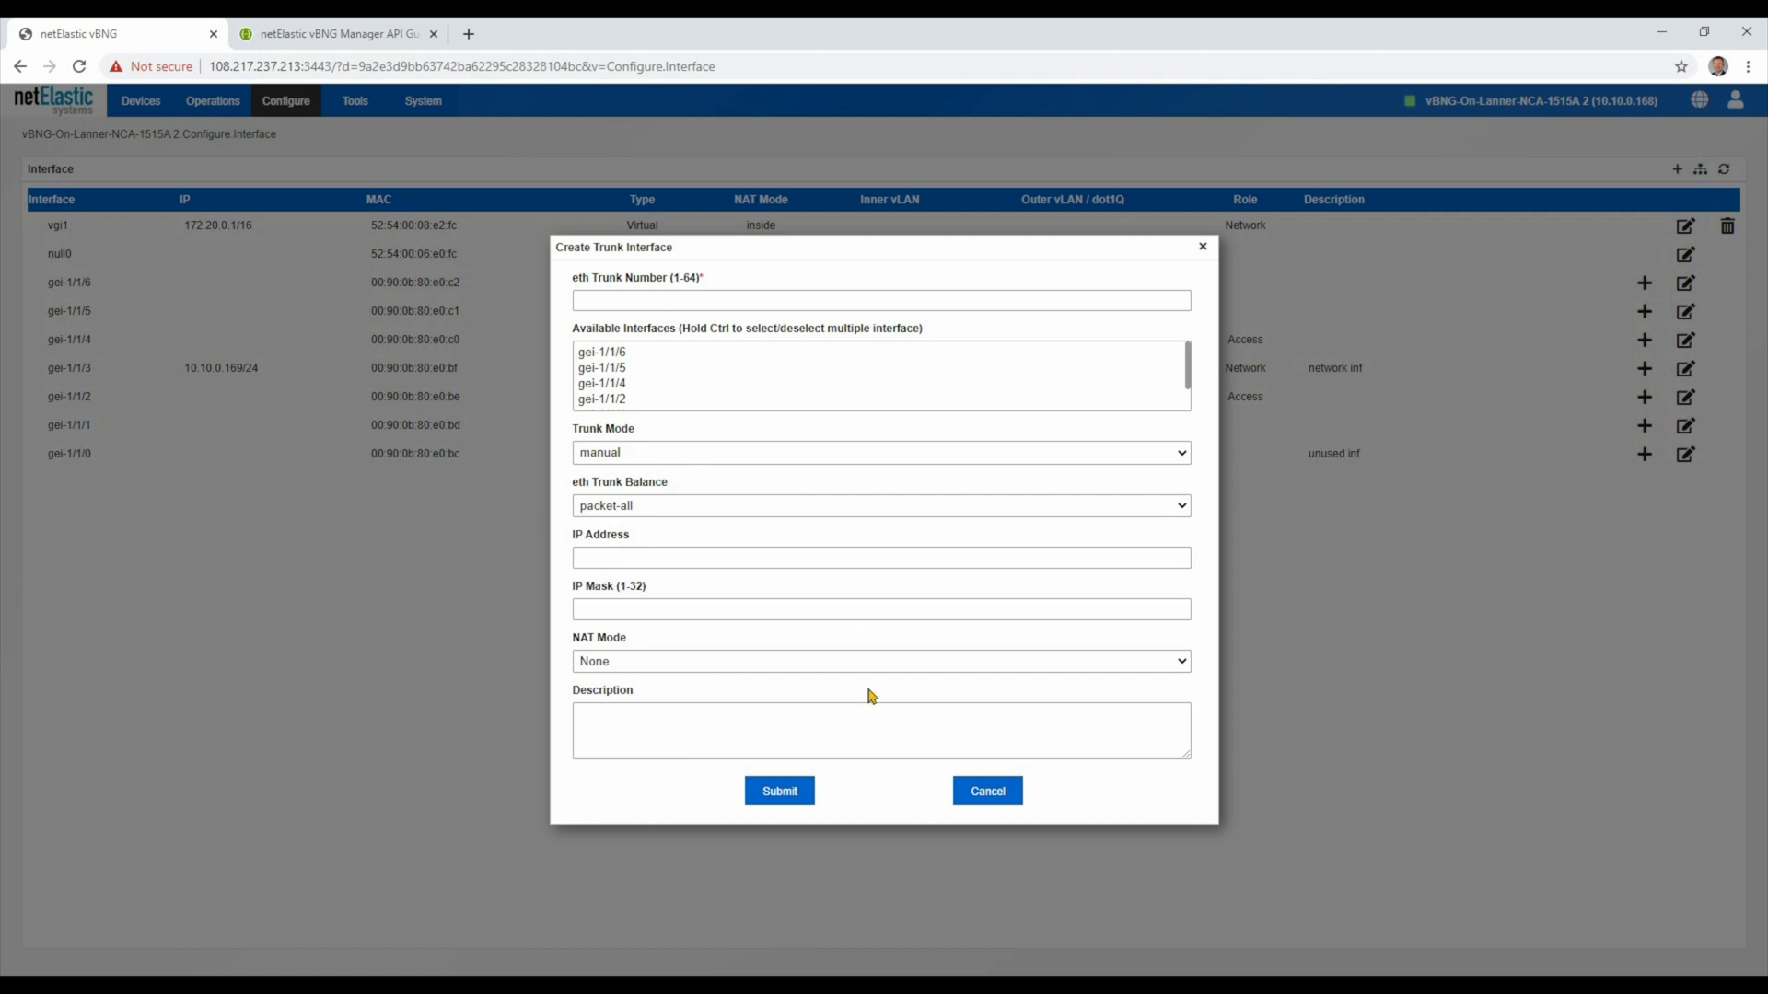
left_click(985, 792)
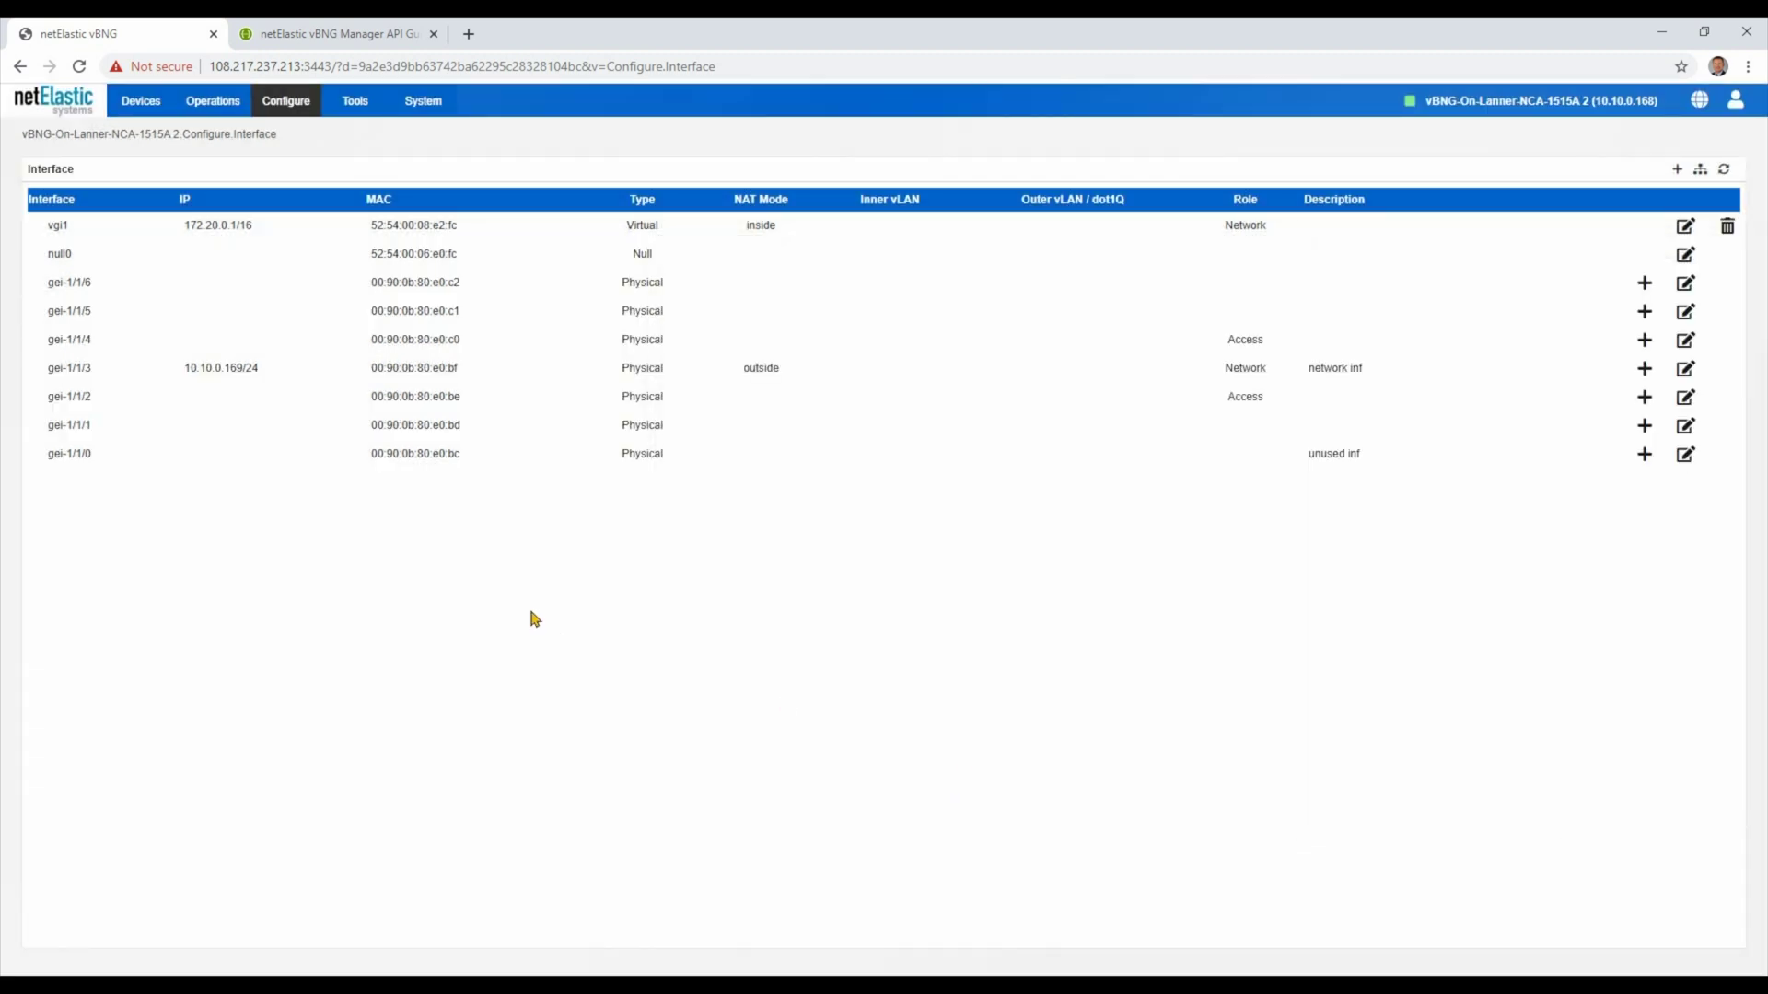
left_click(285, 101)
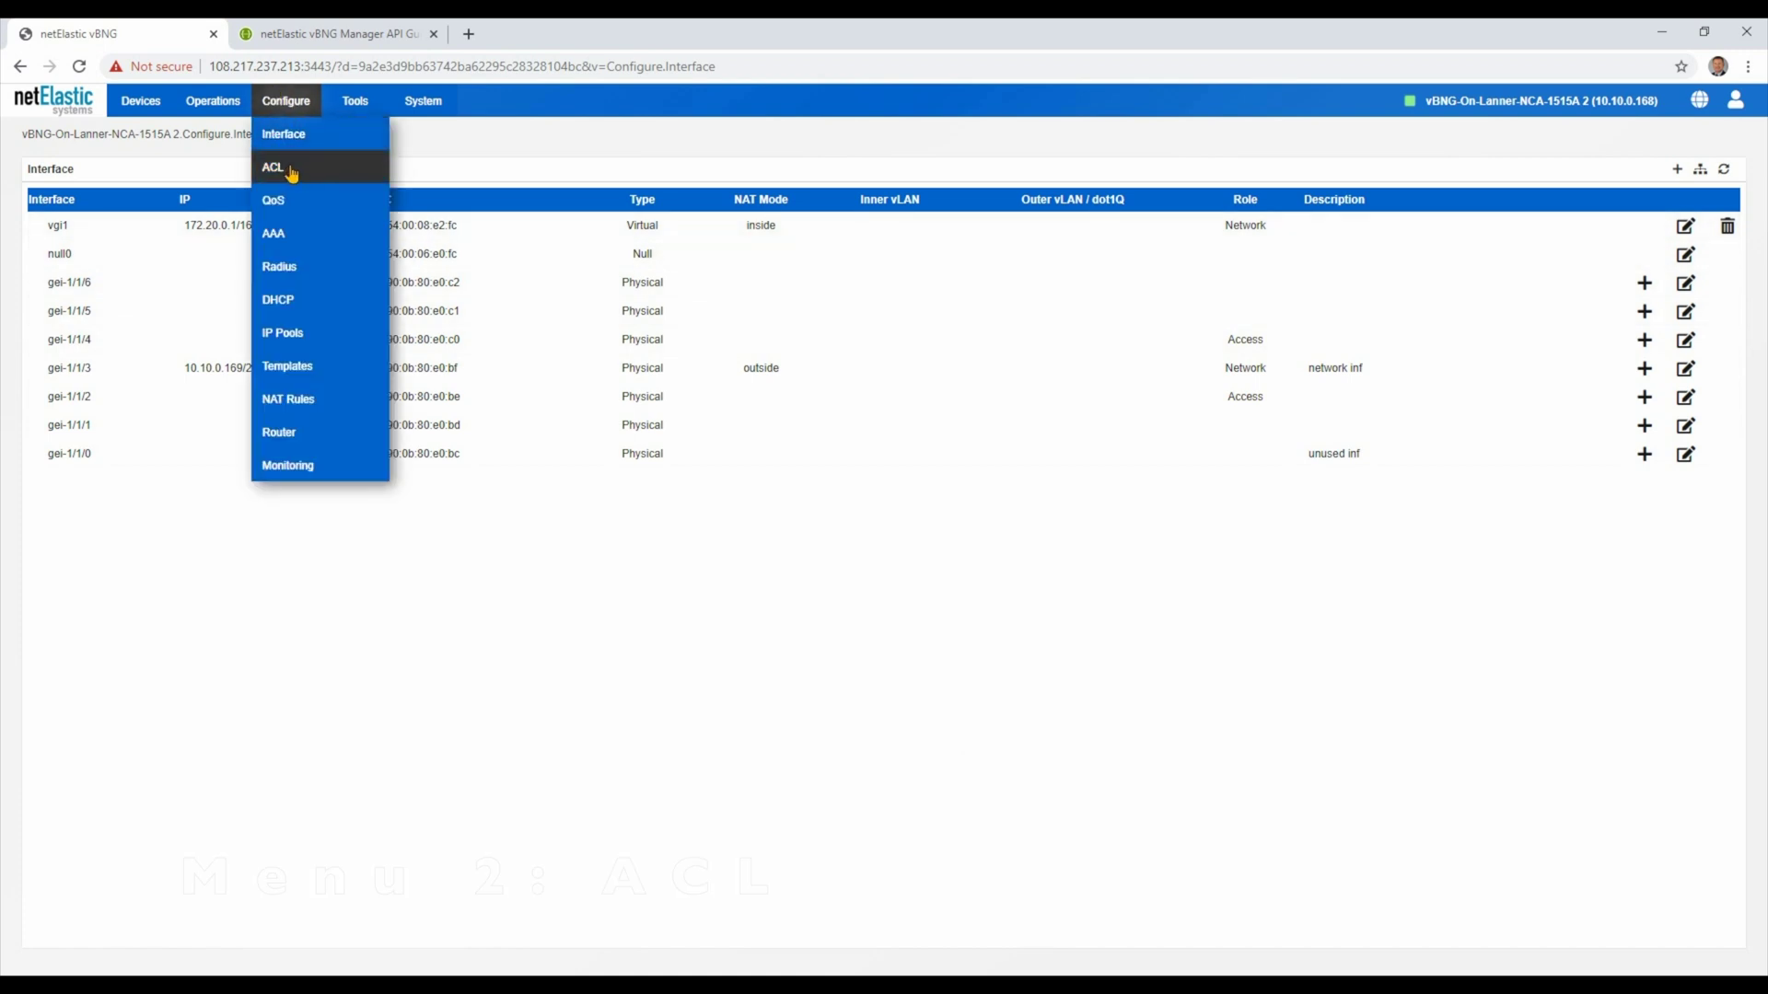
Open the ACL page and inspect rule 1 of the voip_traffic_acl group
left_click(291, 171)
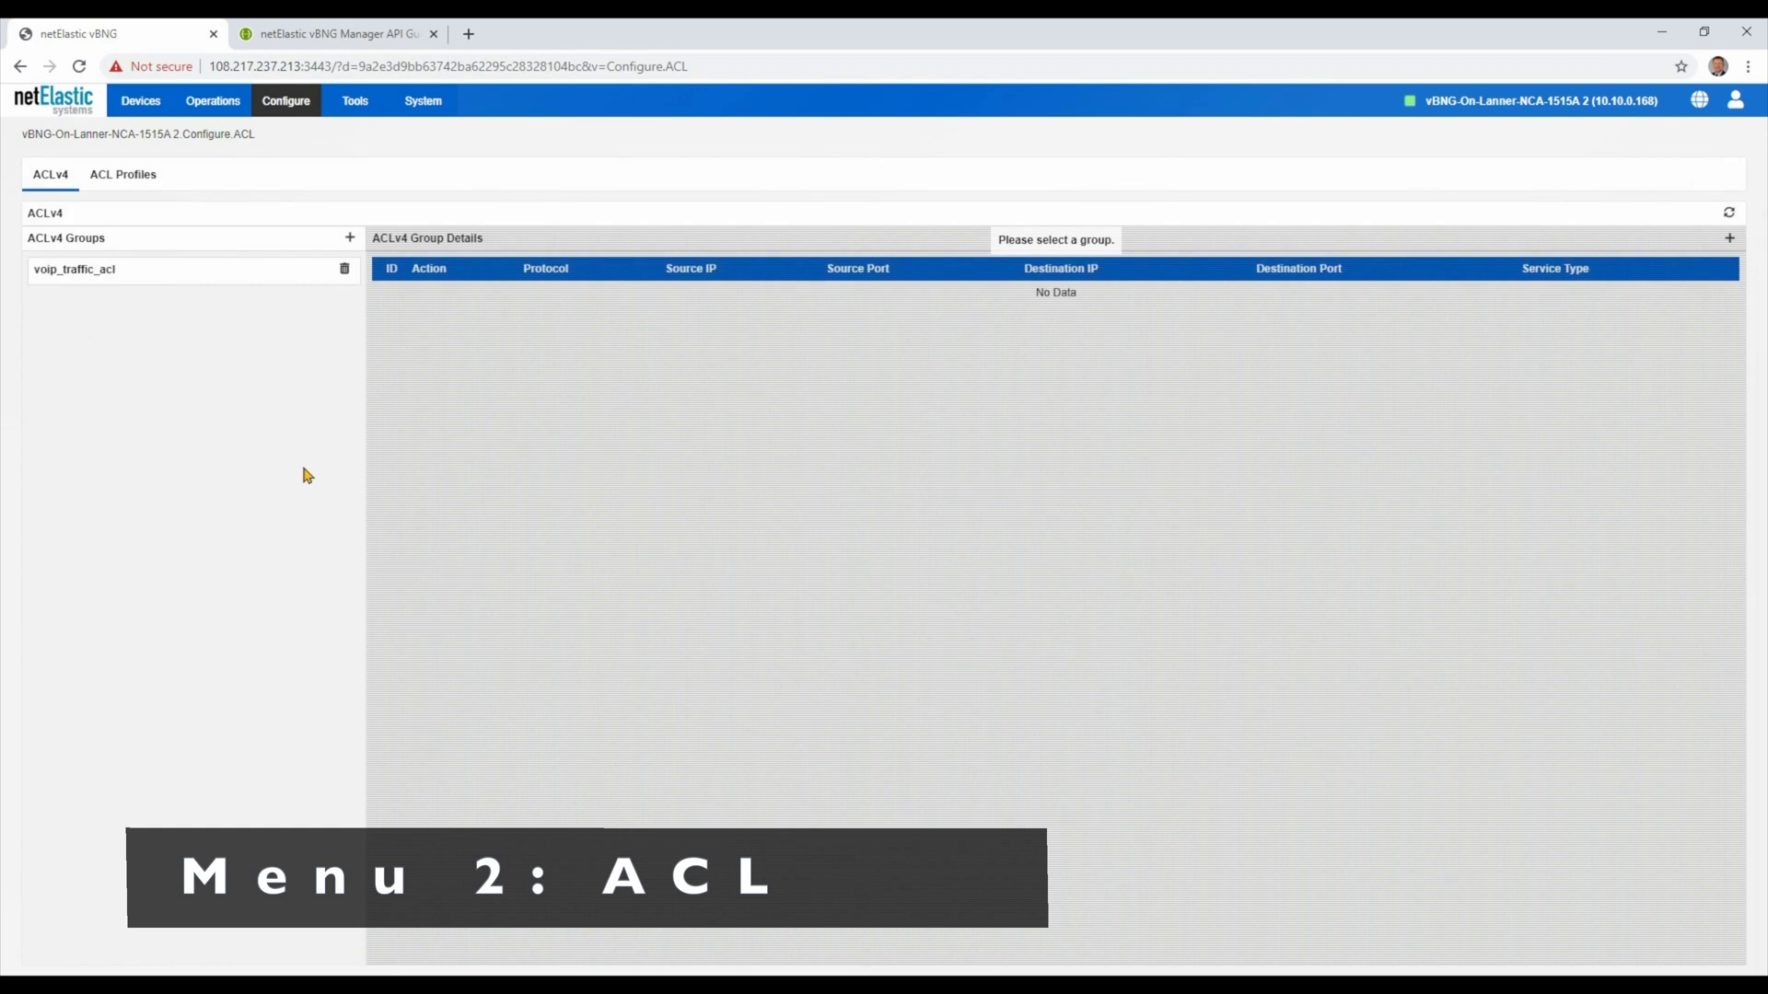
left_click(75, 274)
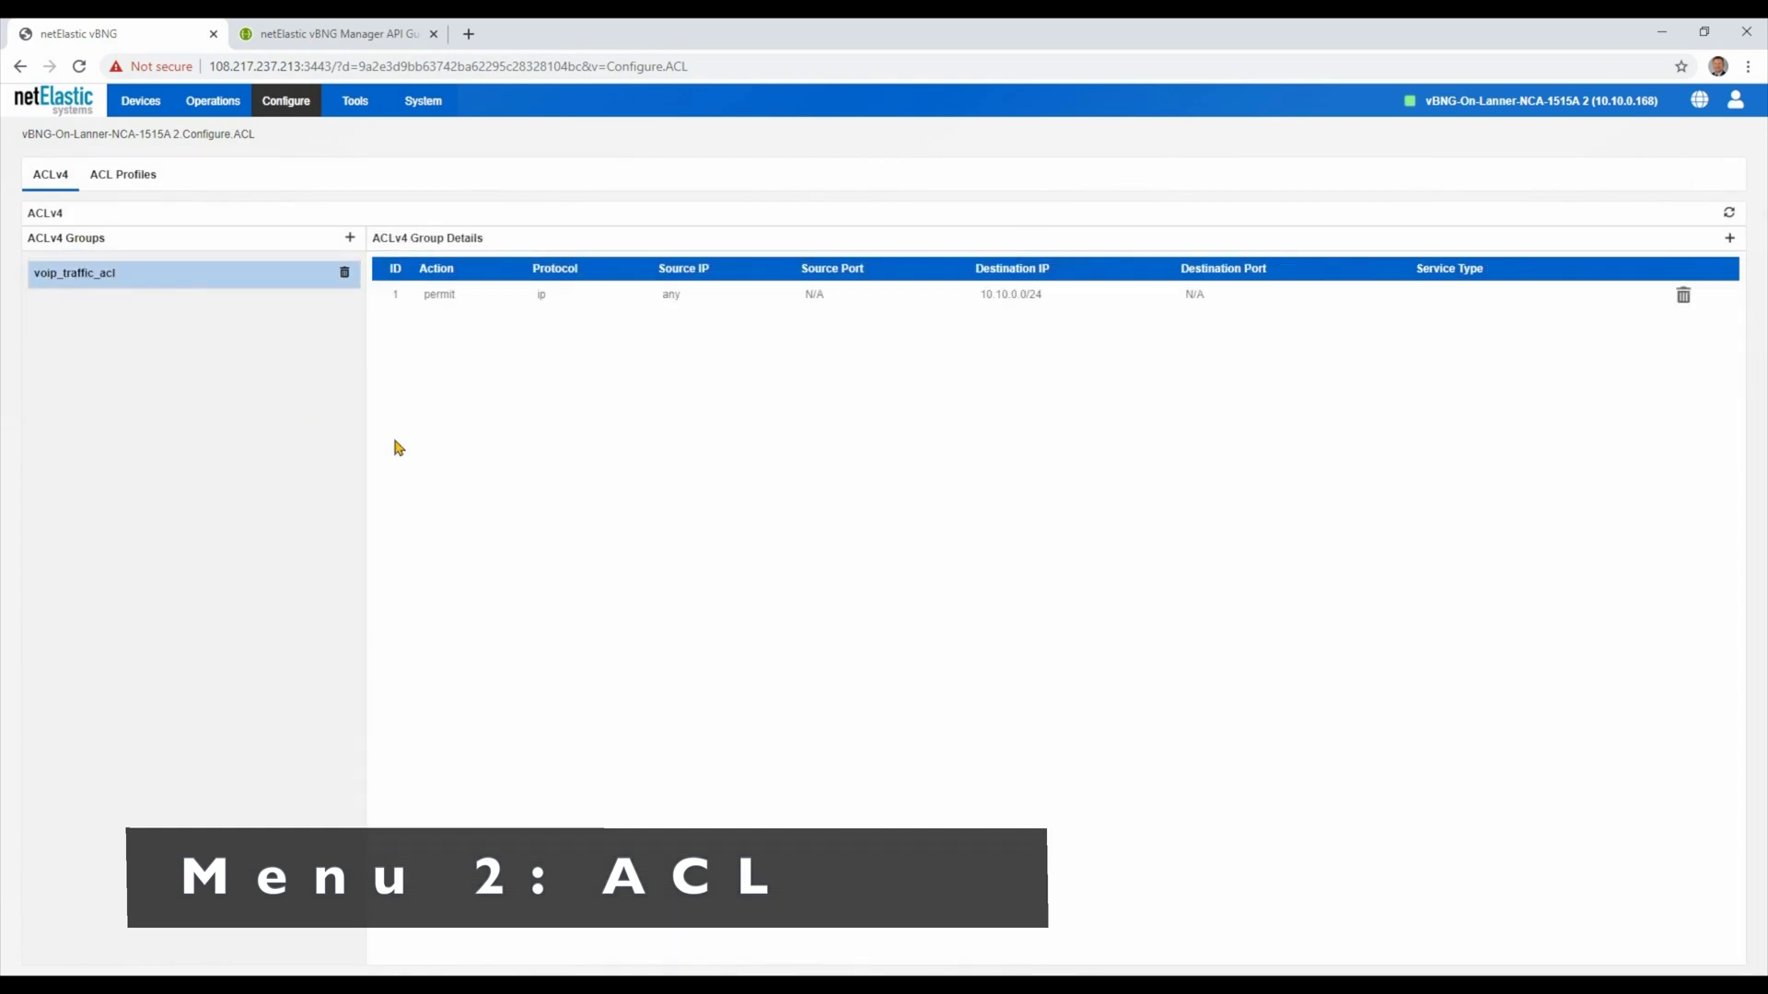
left_click(461, 297)
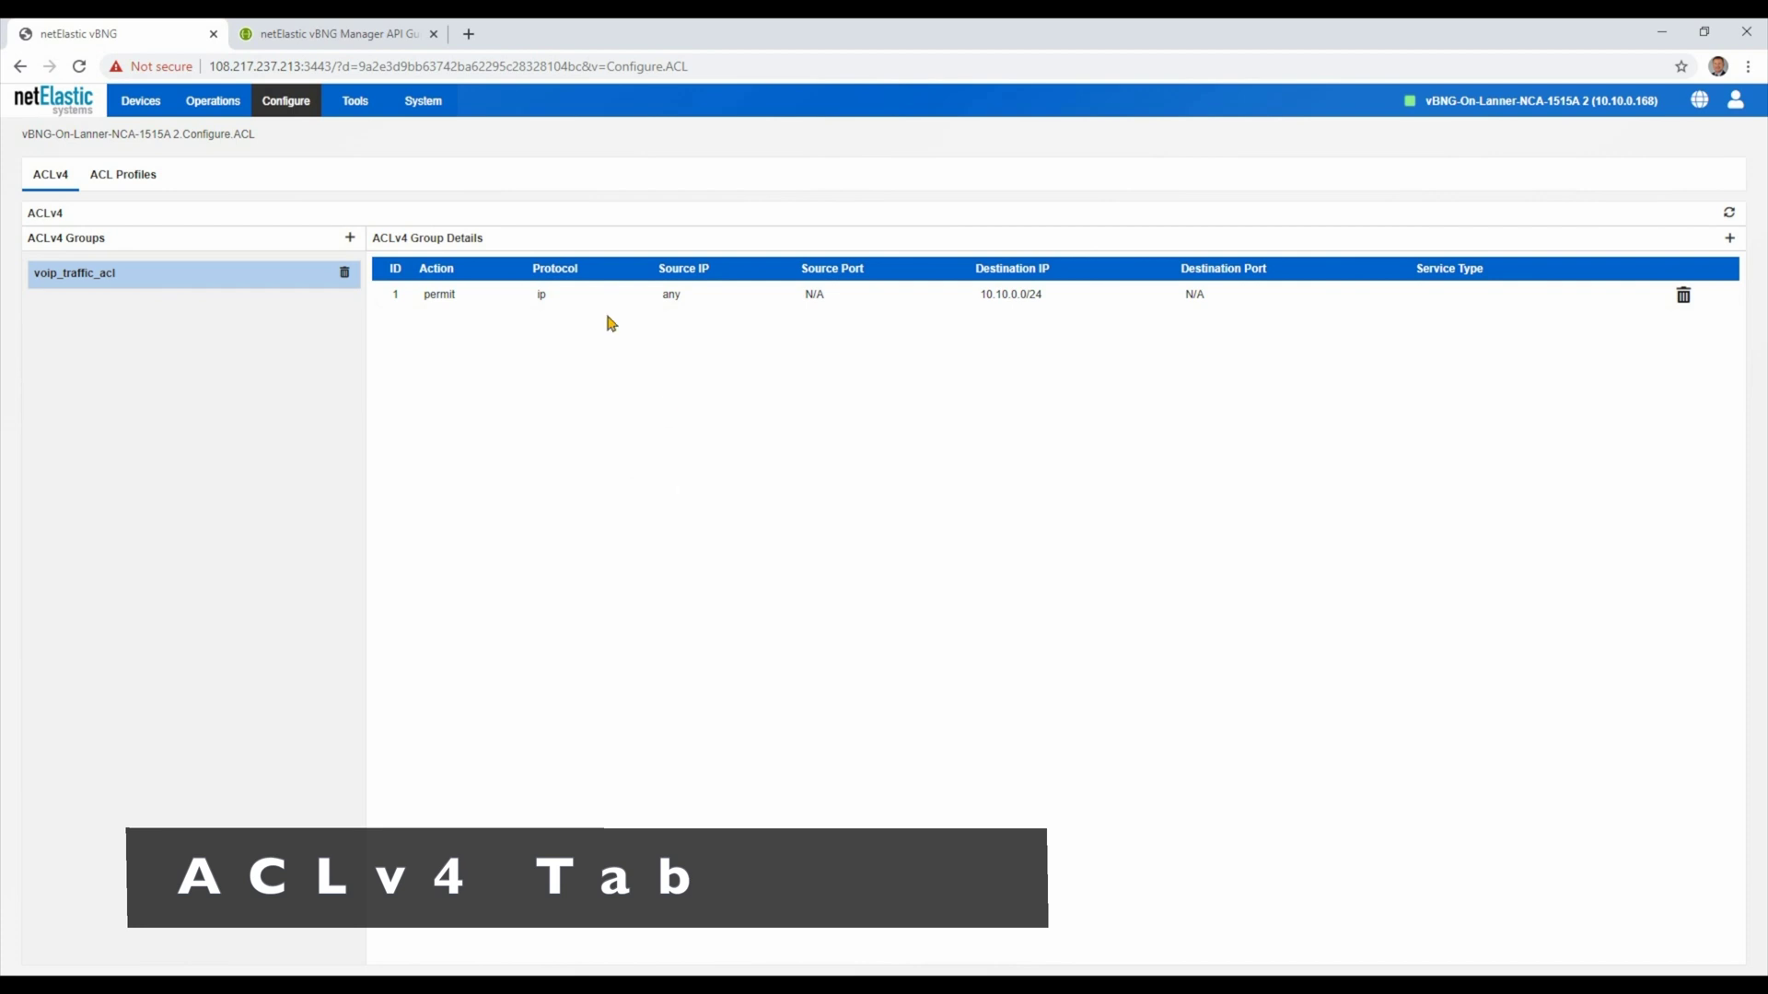
left_click(643, 295)
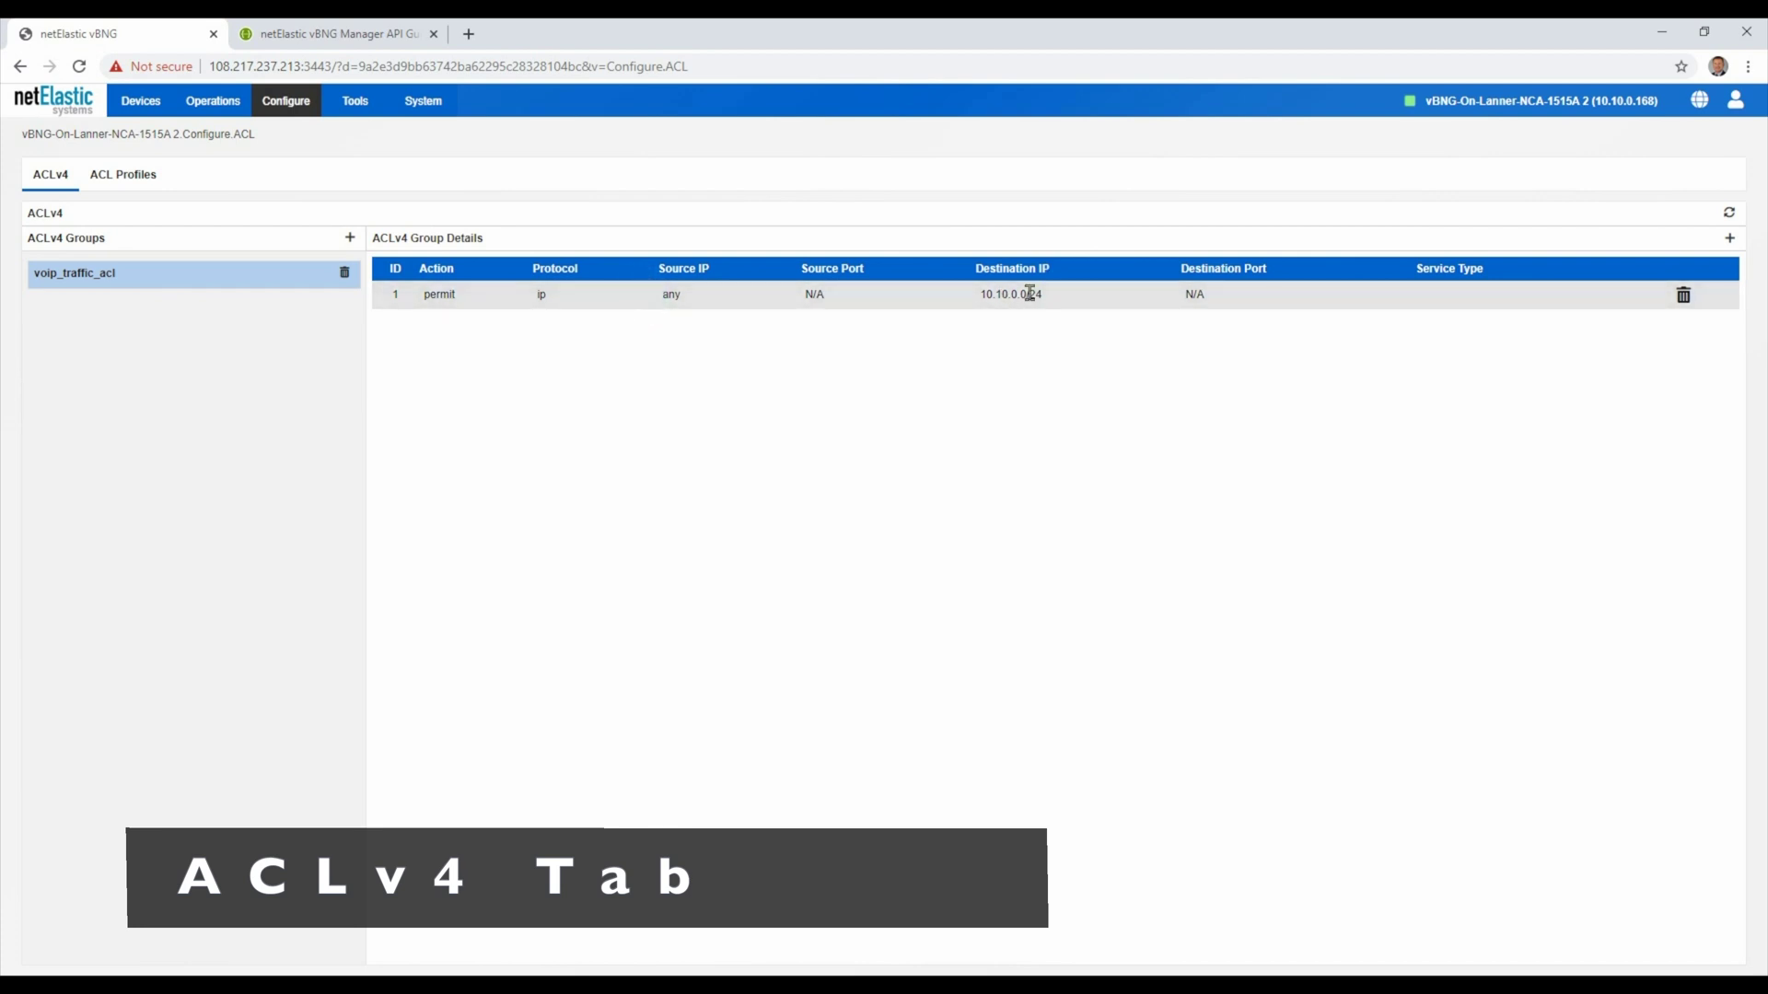
Start a new voip_traffic_acl rule, keeping action Deny and protocol TCP
left_click(1730, 238)
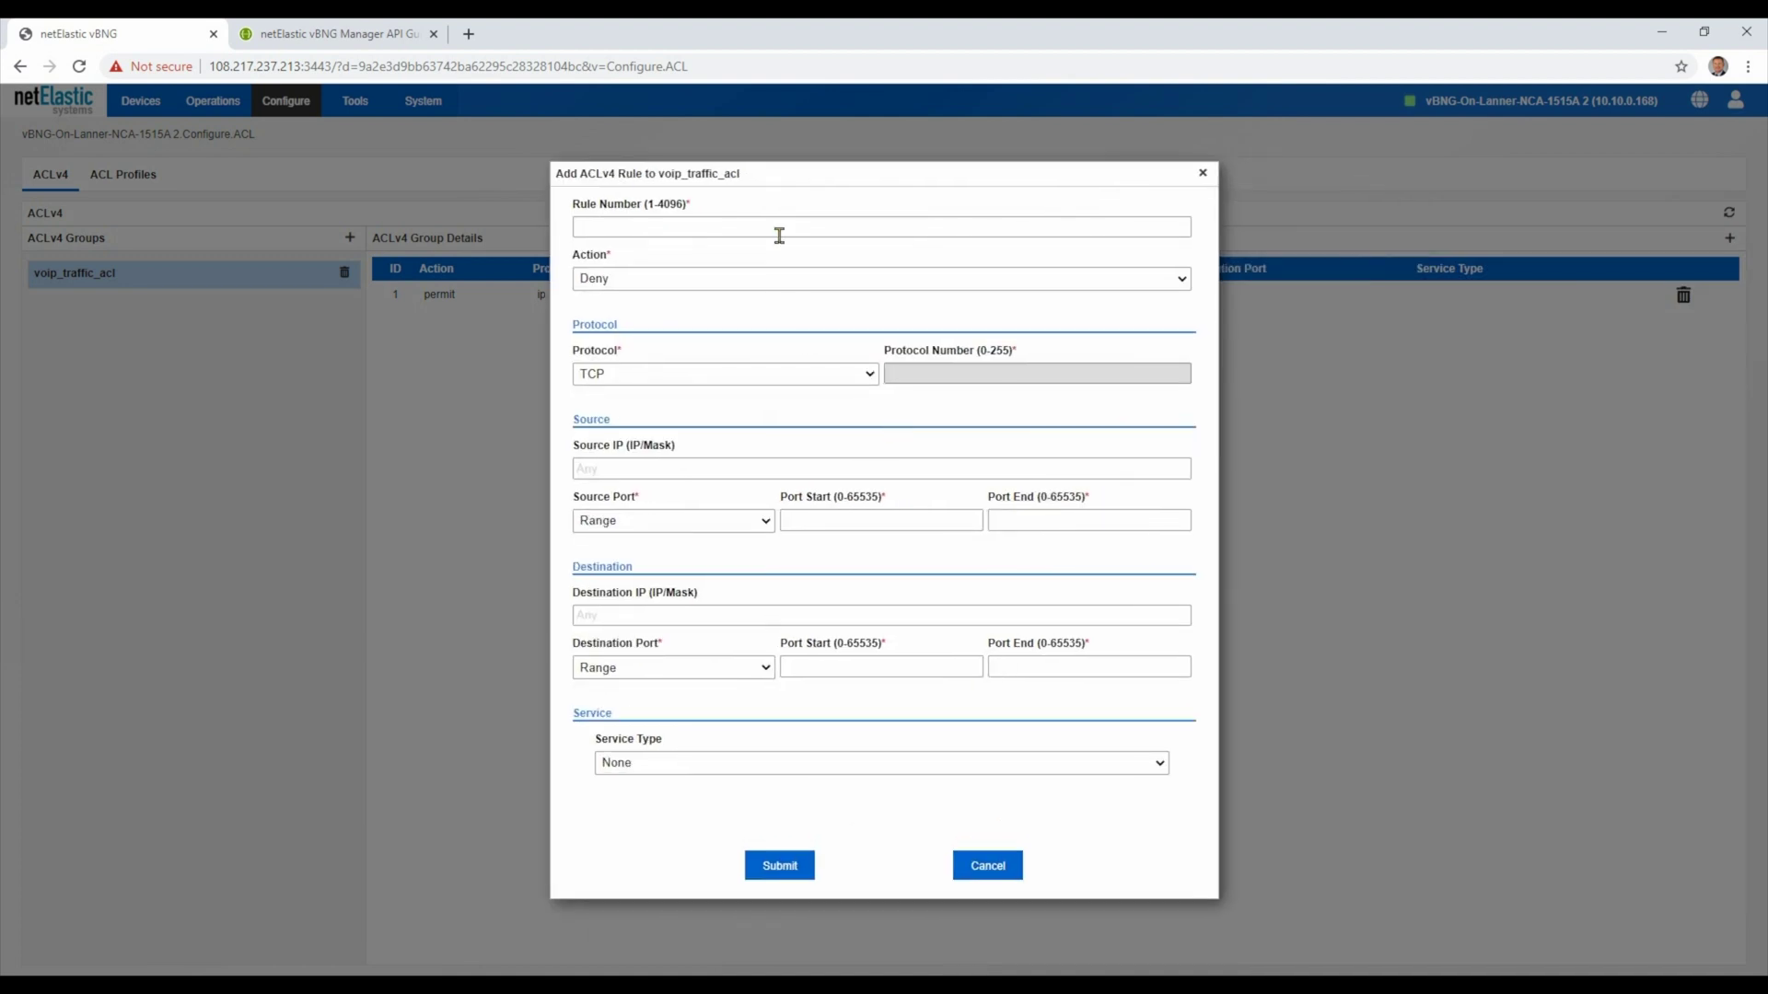
left_click(778, 234)
left_click(712, 276)
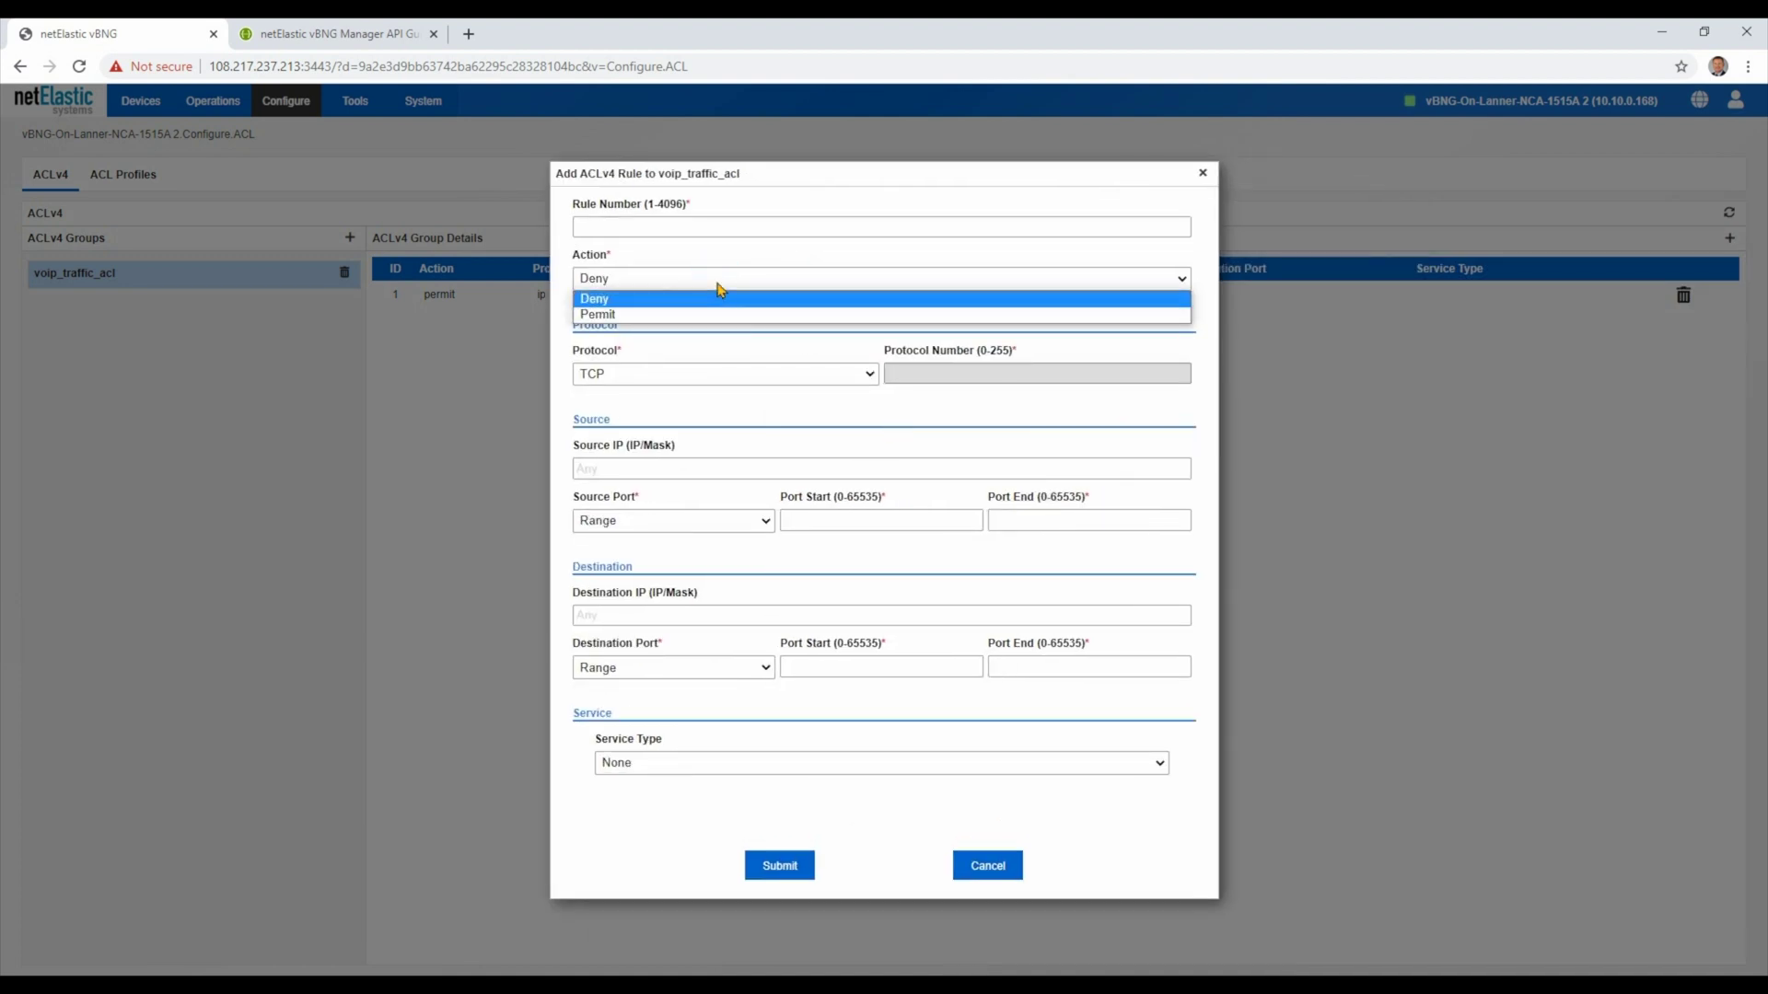
left_click(717, 285)
left_click(721, 369)
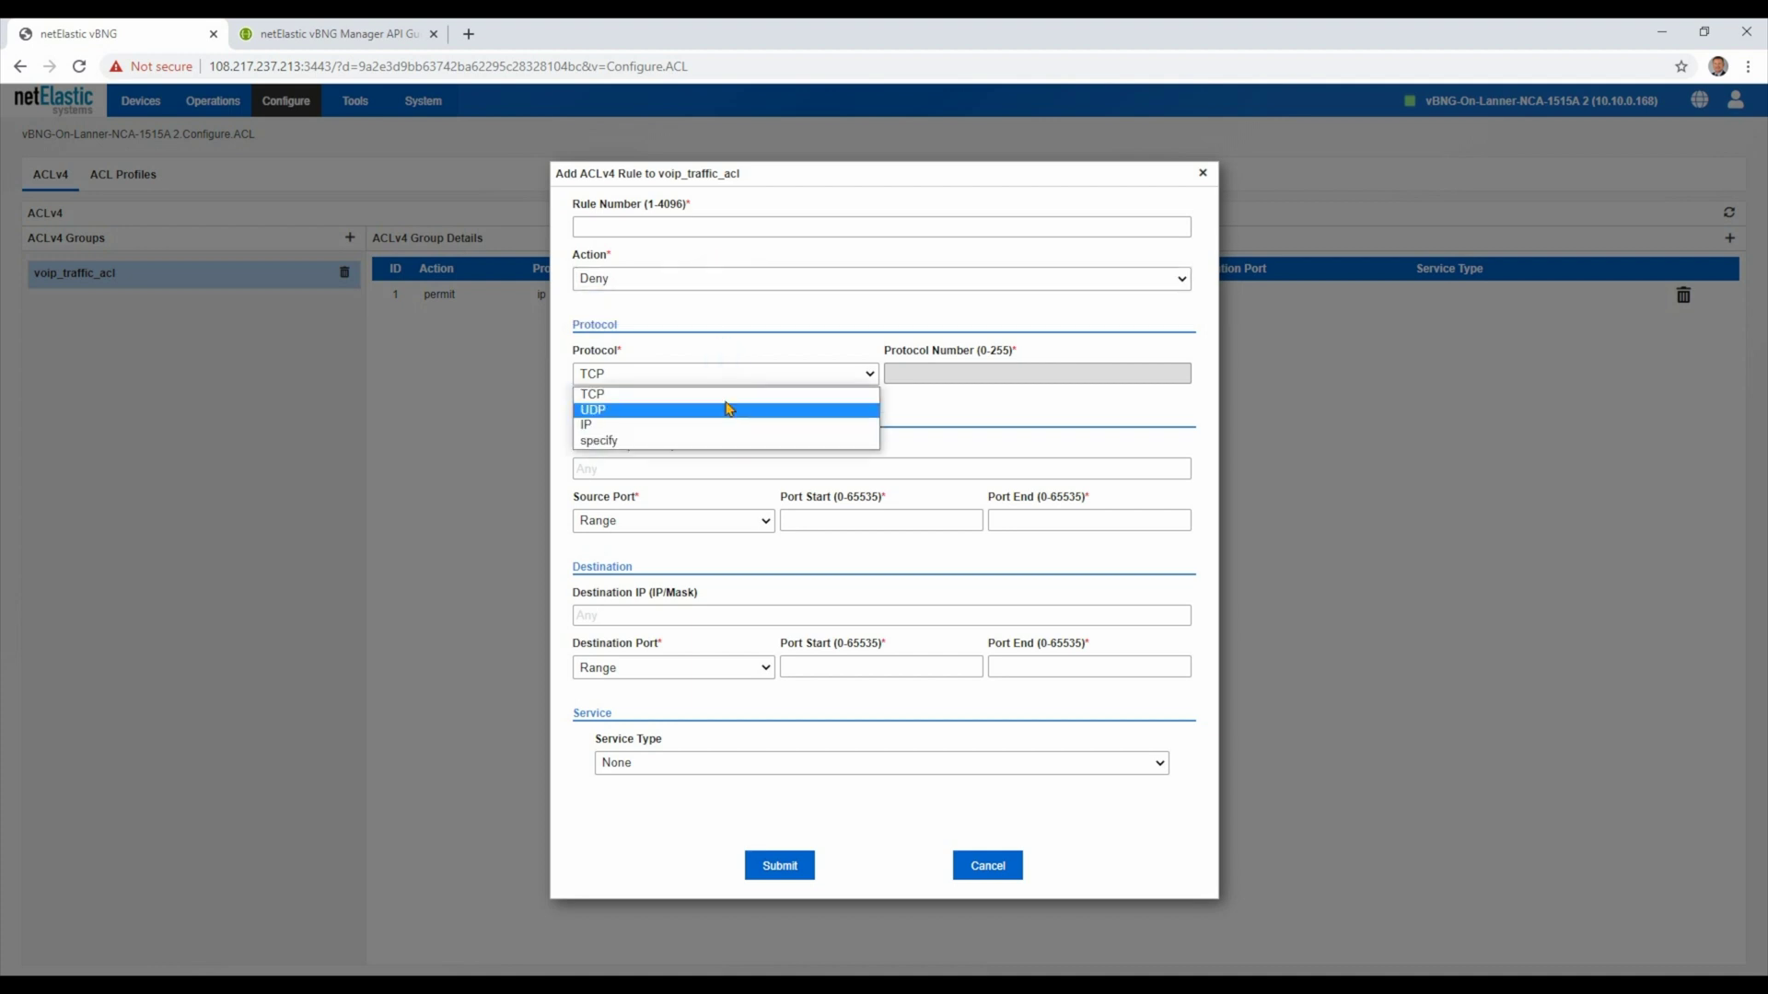
left_click(724, 366)
Leave source and destination ports at Range and Service Type None, then cancel the rule
left_click(641, 521)
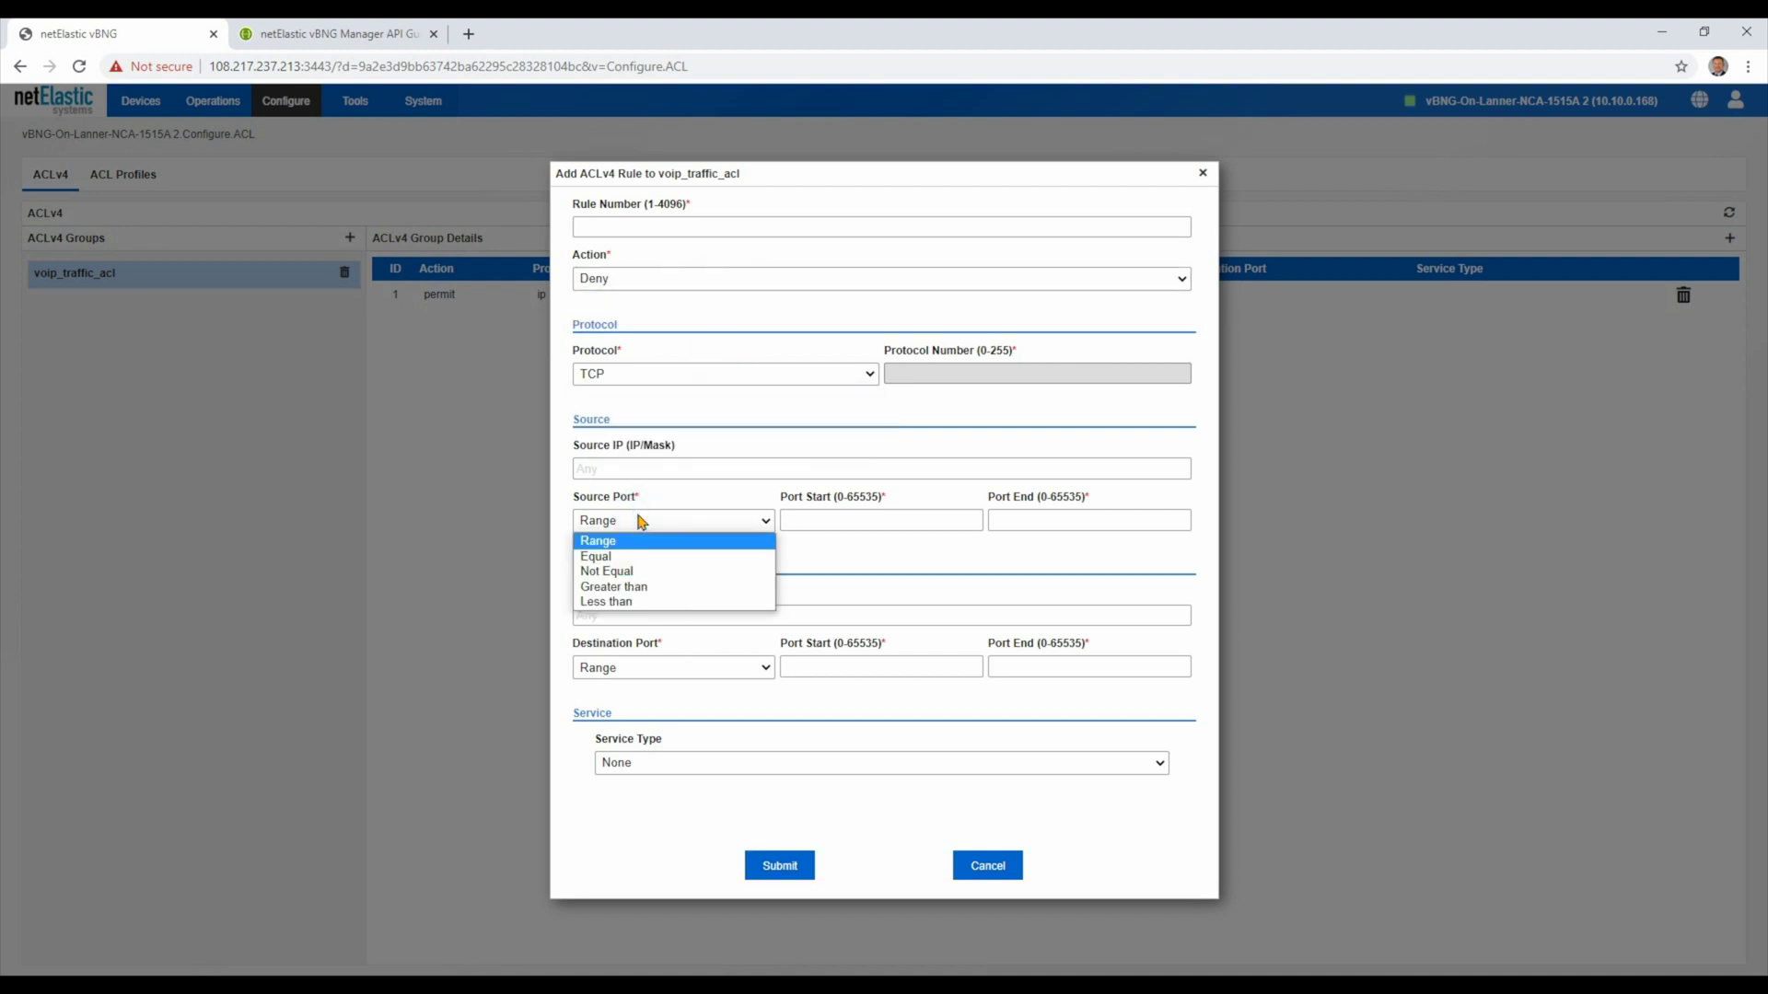
left_click(641, 521)
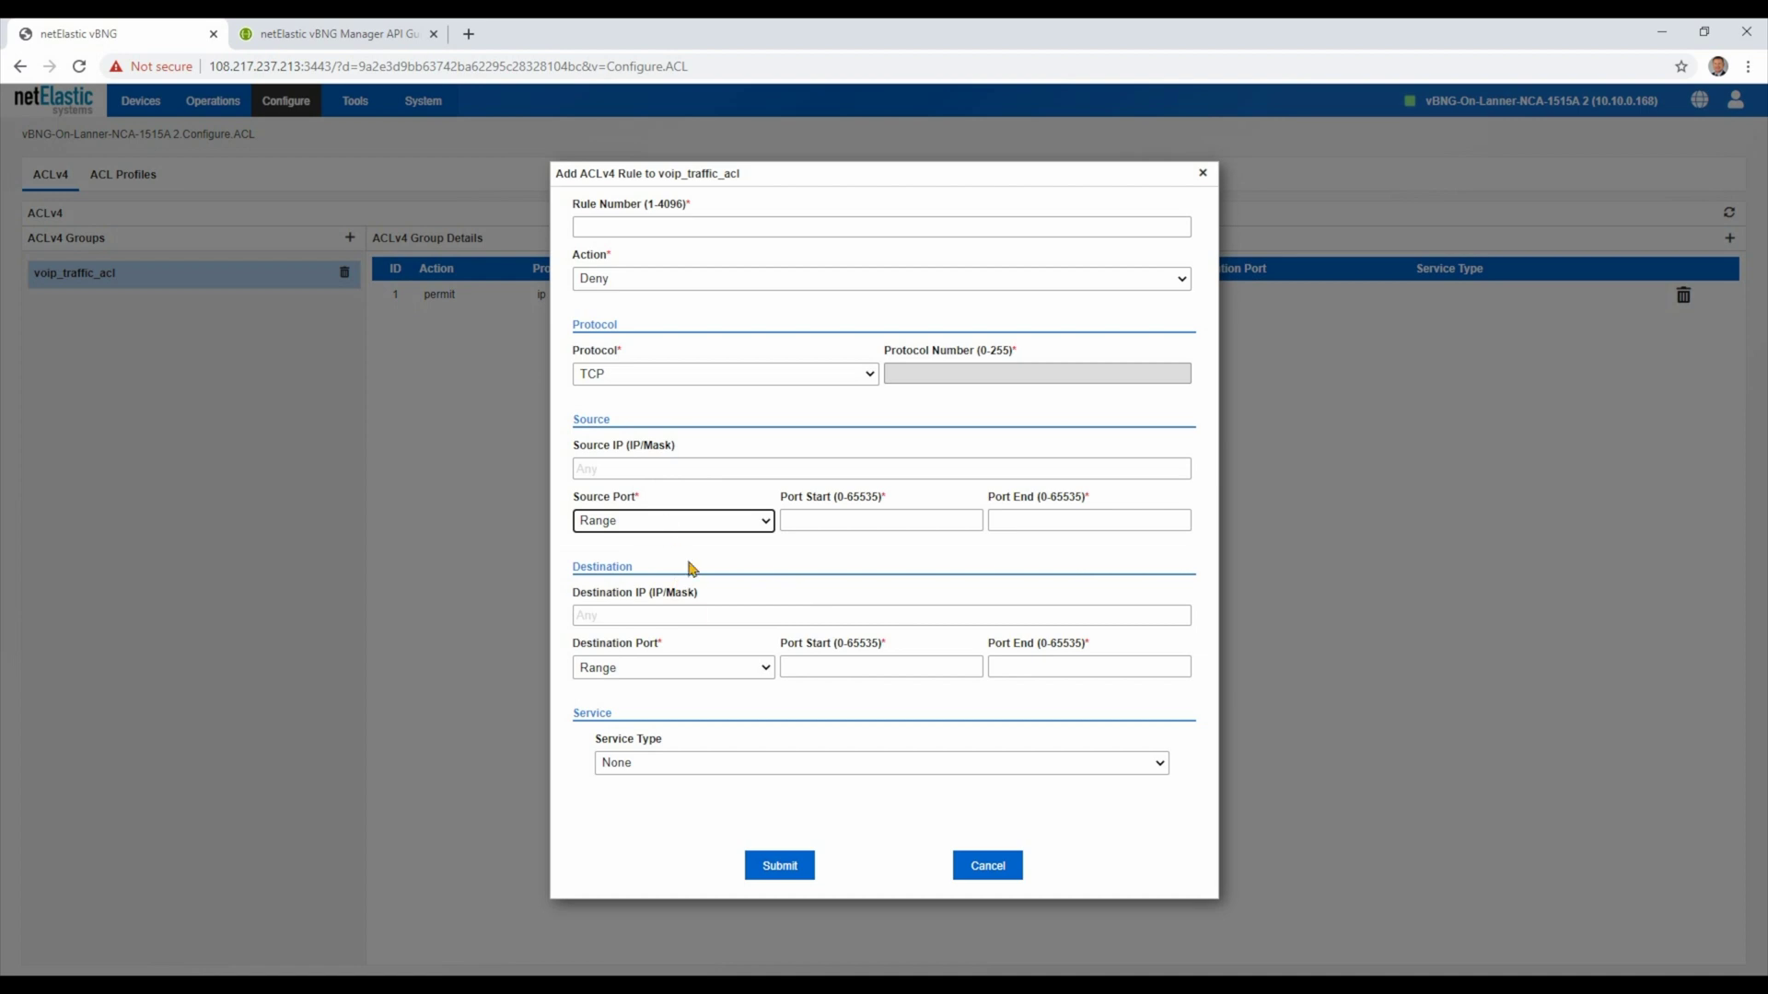
left_click(686, 663)
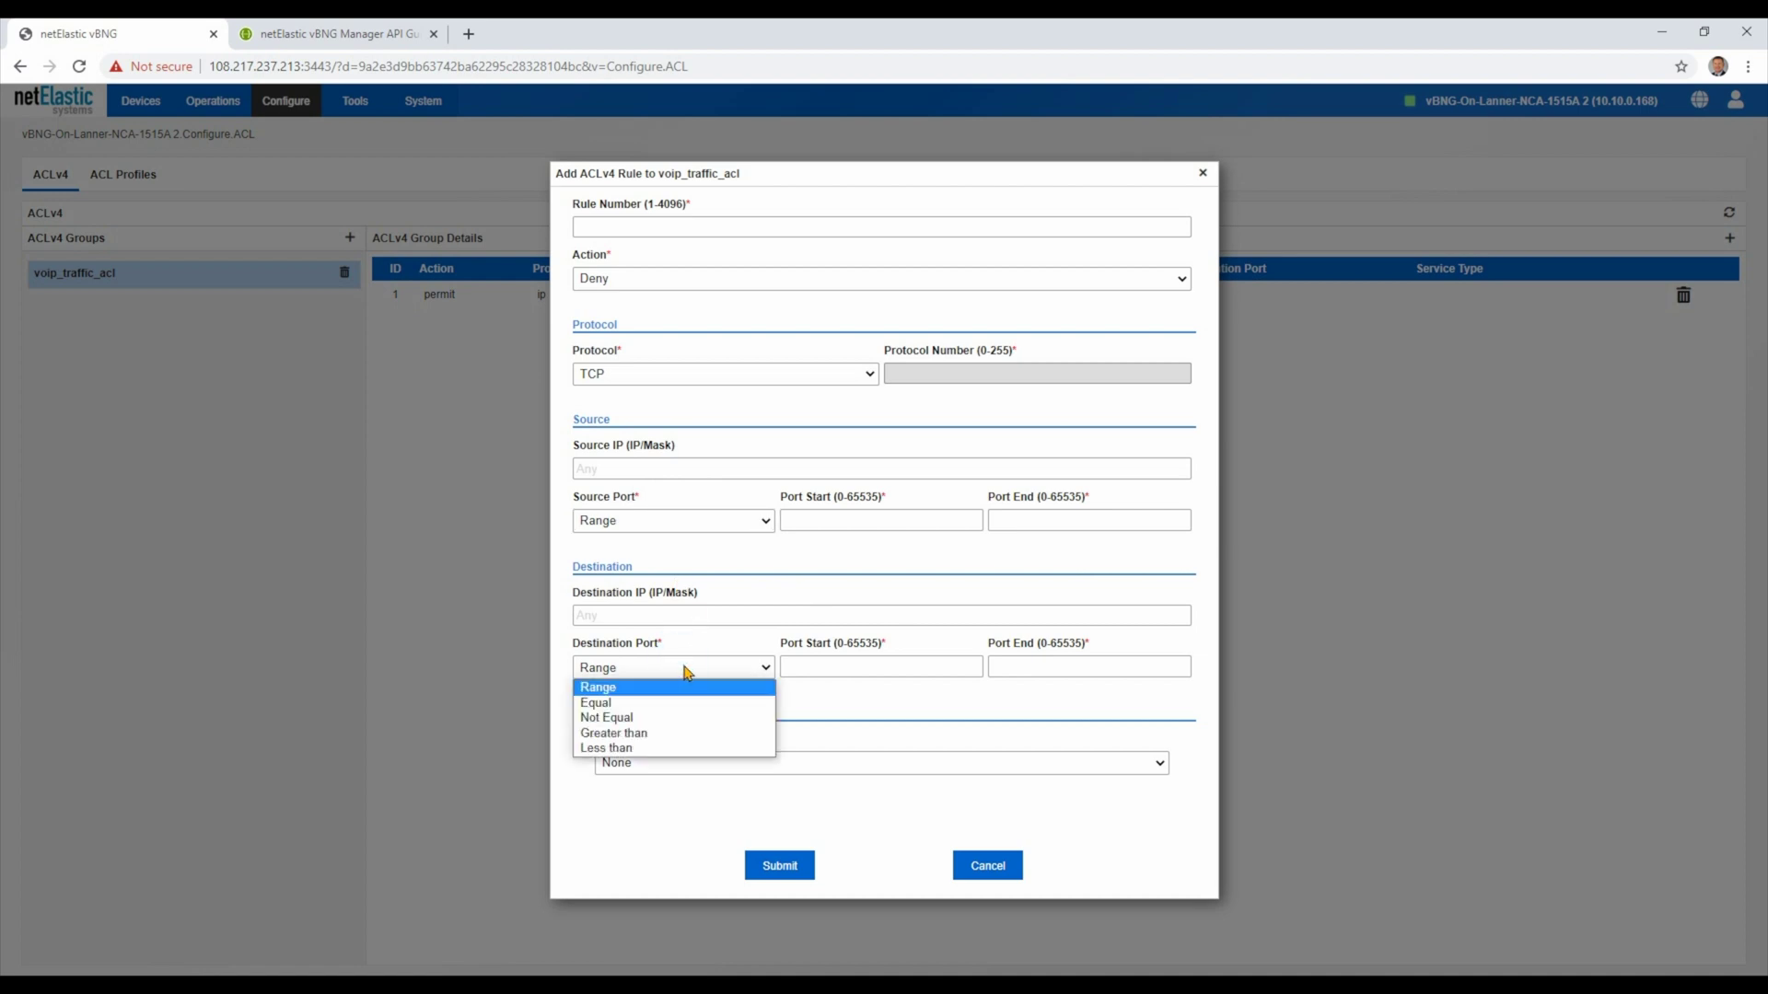
left_click(684, 670)
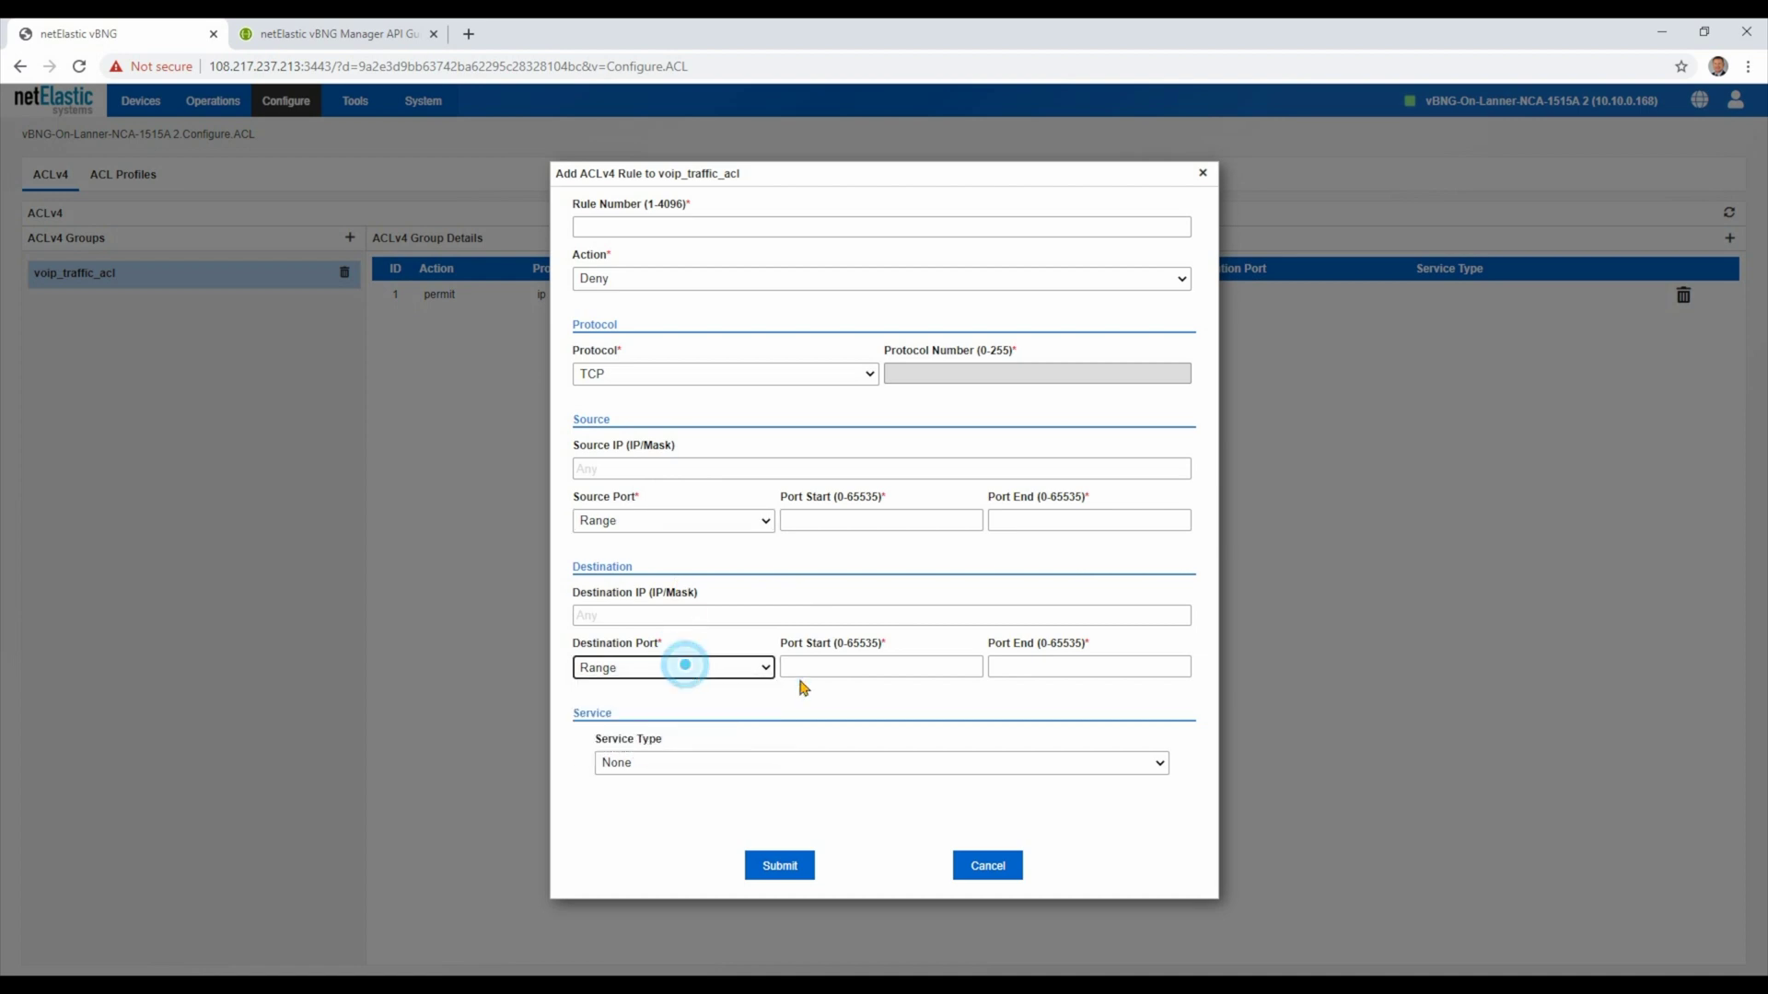
left_click(794, 764)
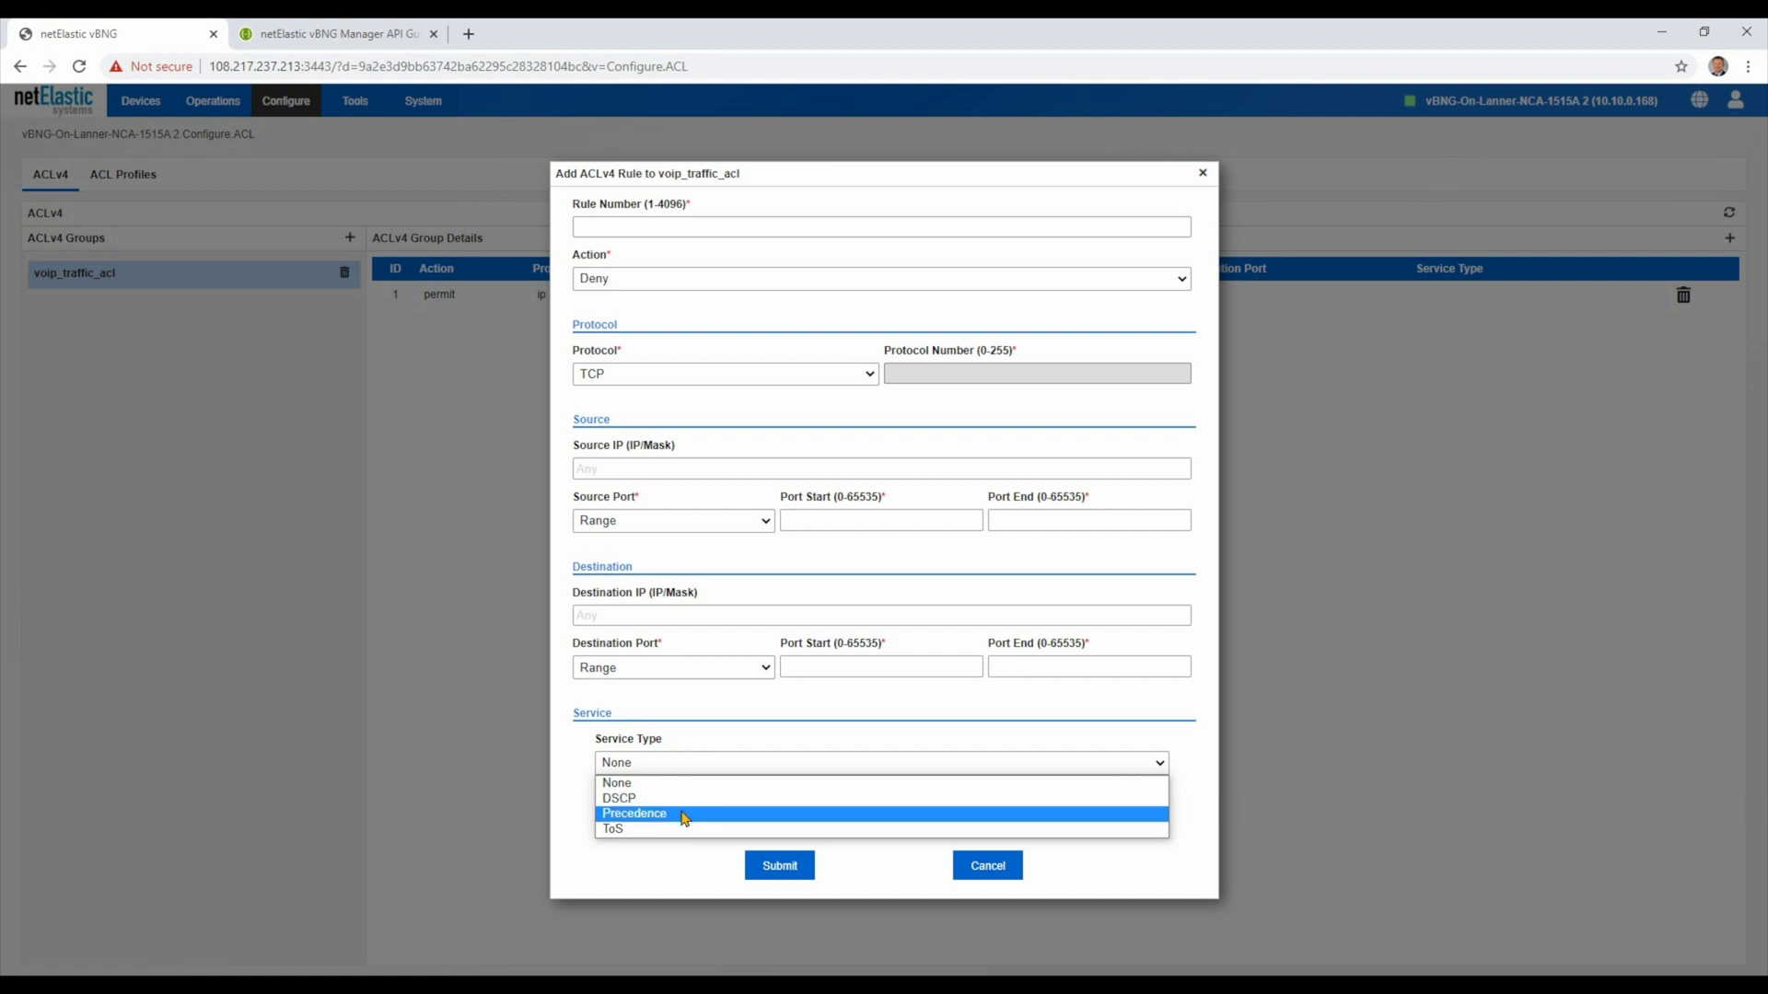
left_click(701, 723)
left_click(986, 863)
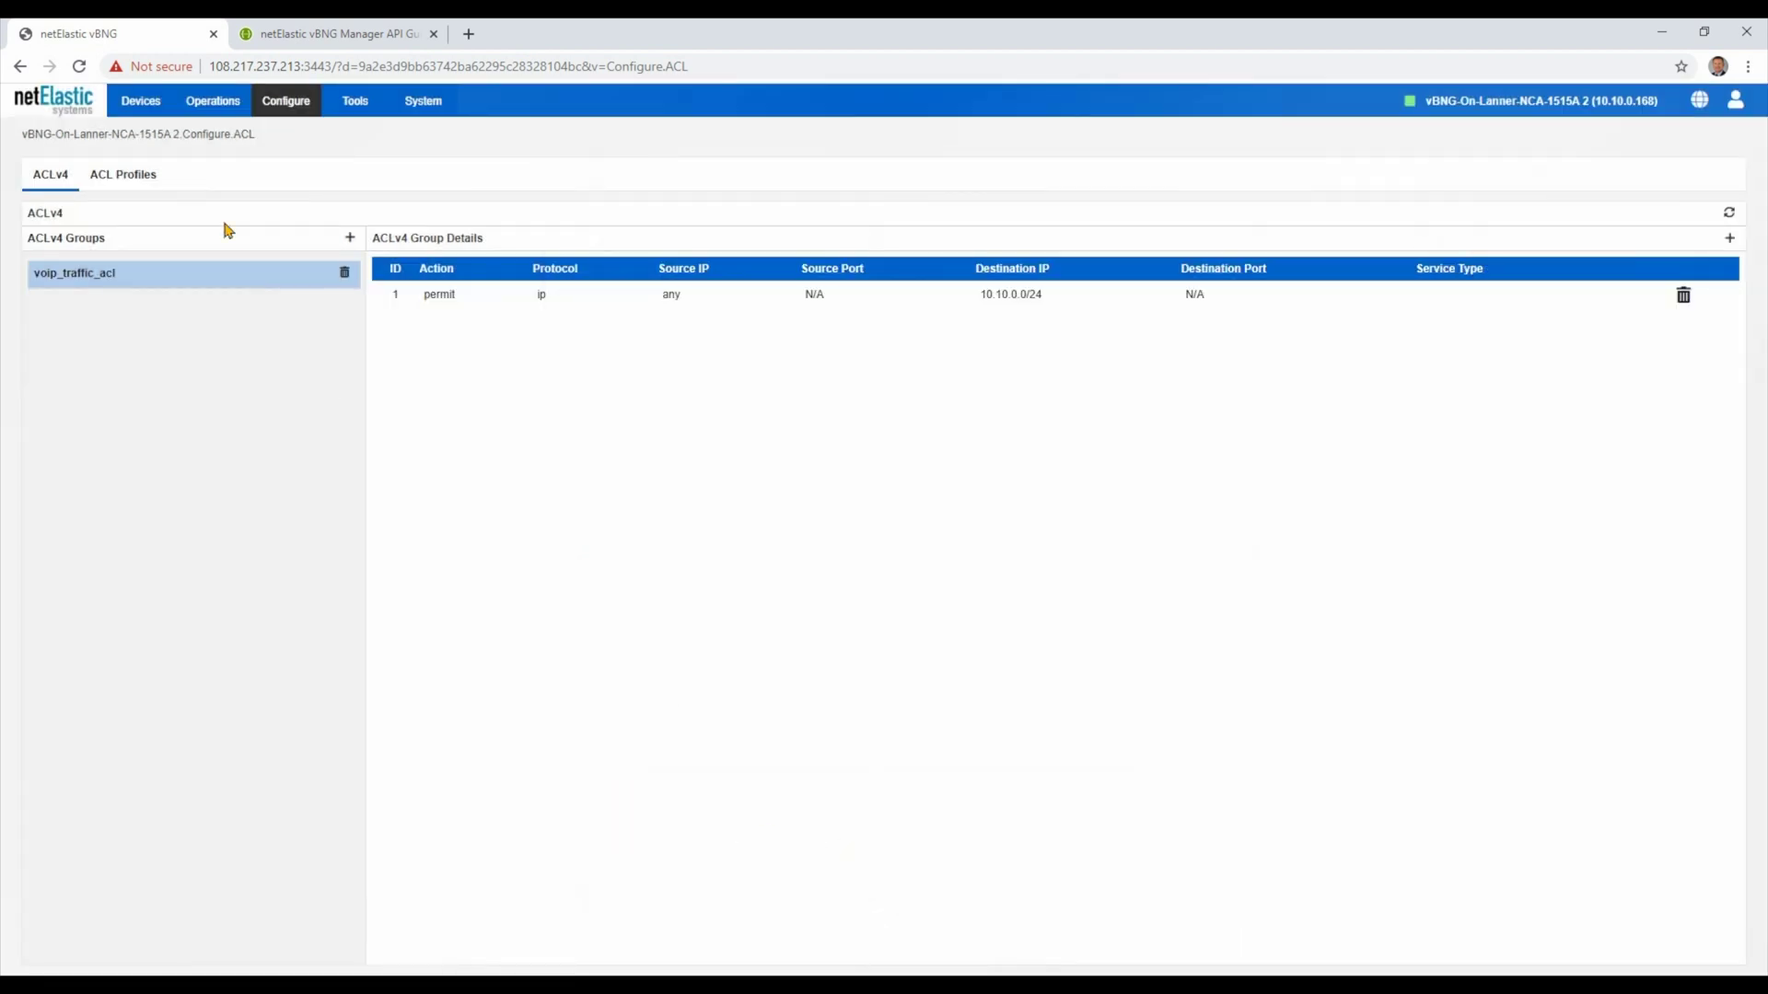
left_click(138, 175)
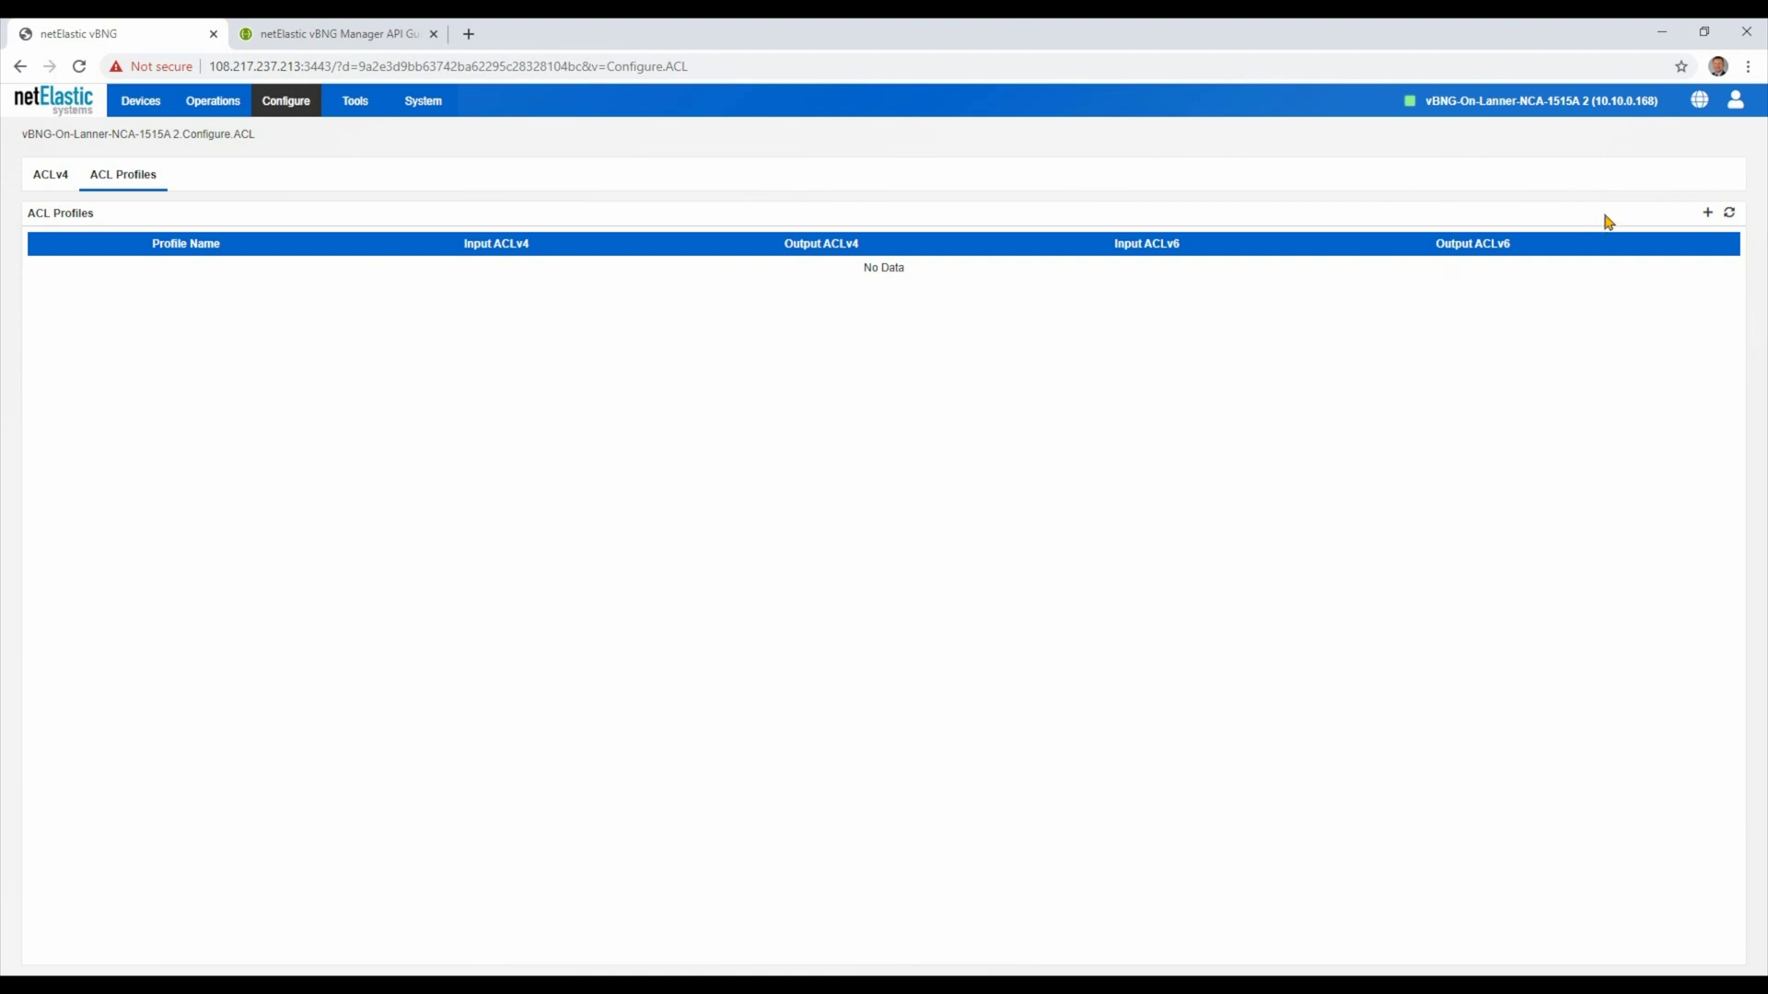
Draft an ACL profile with Input ACLv4 voip_traffic_acl and Output ACLv4 None, then cancel it
left_click(1706, 215)
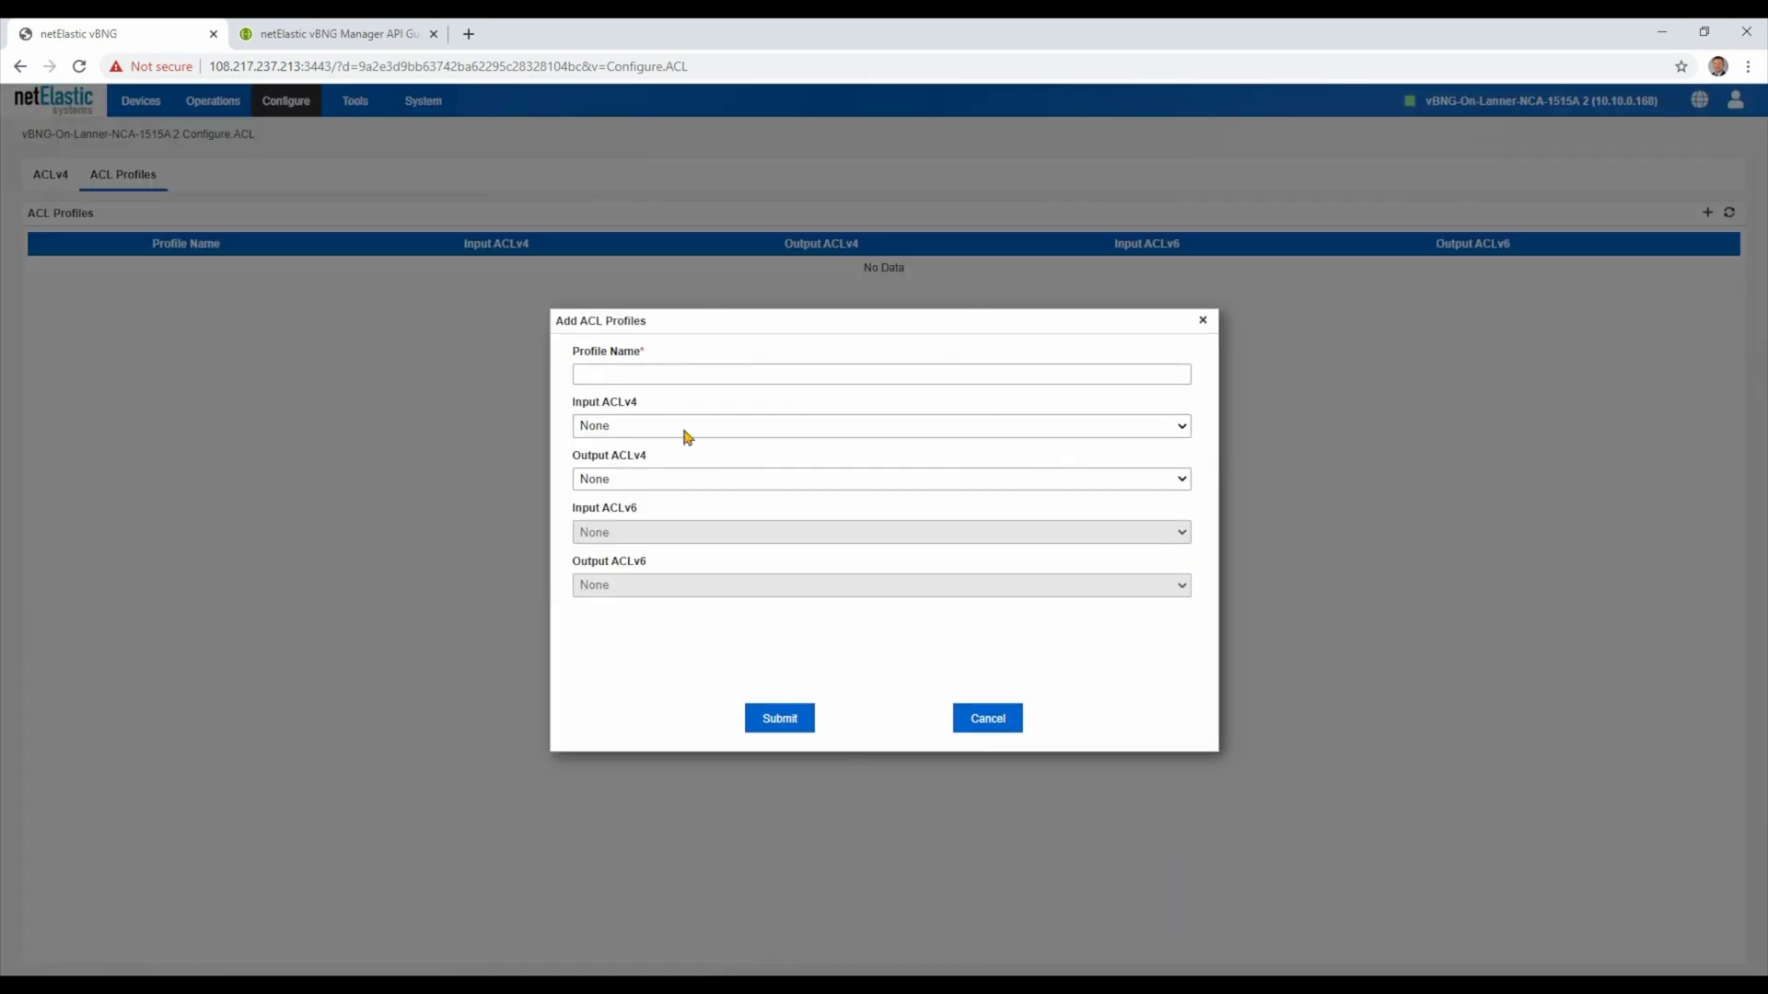
left_click(686, 428)
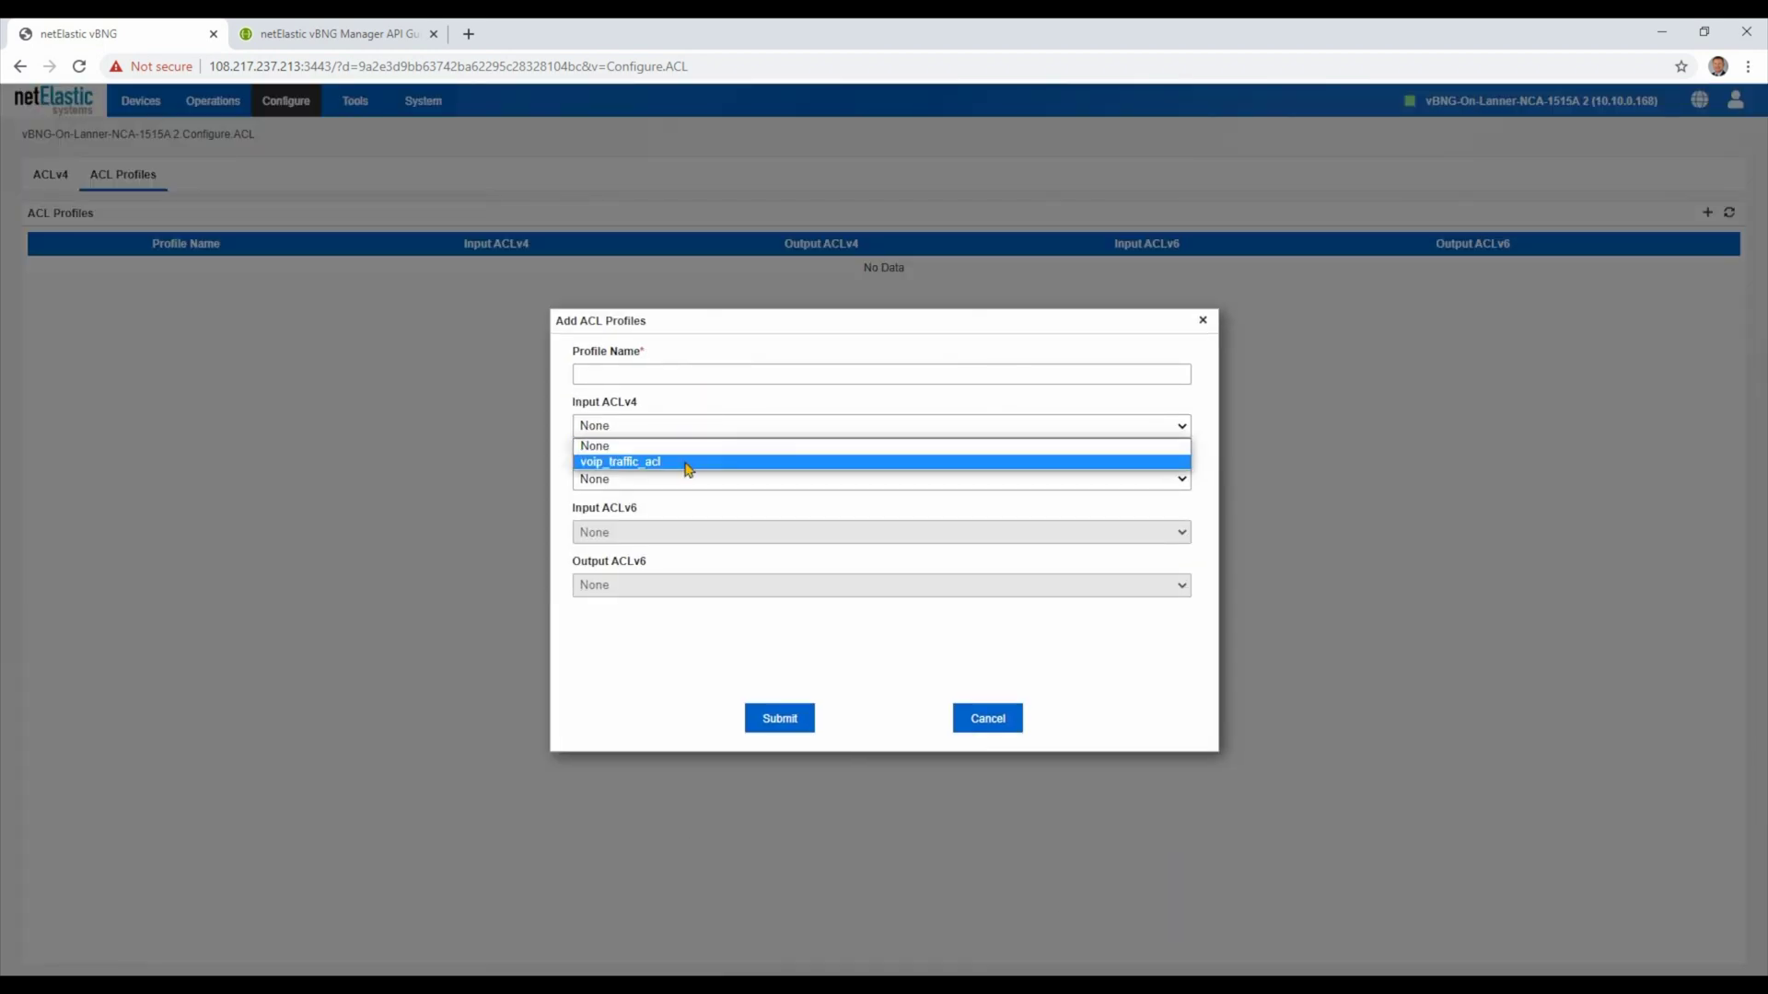
left_click(687, 459)
left_click(700, 481)
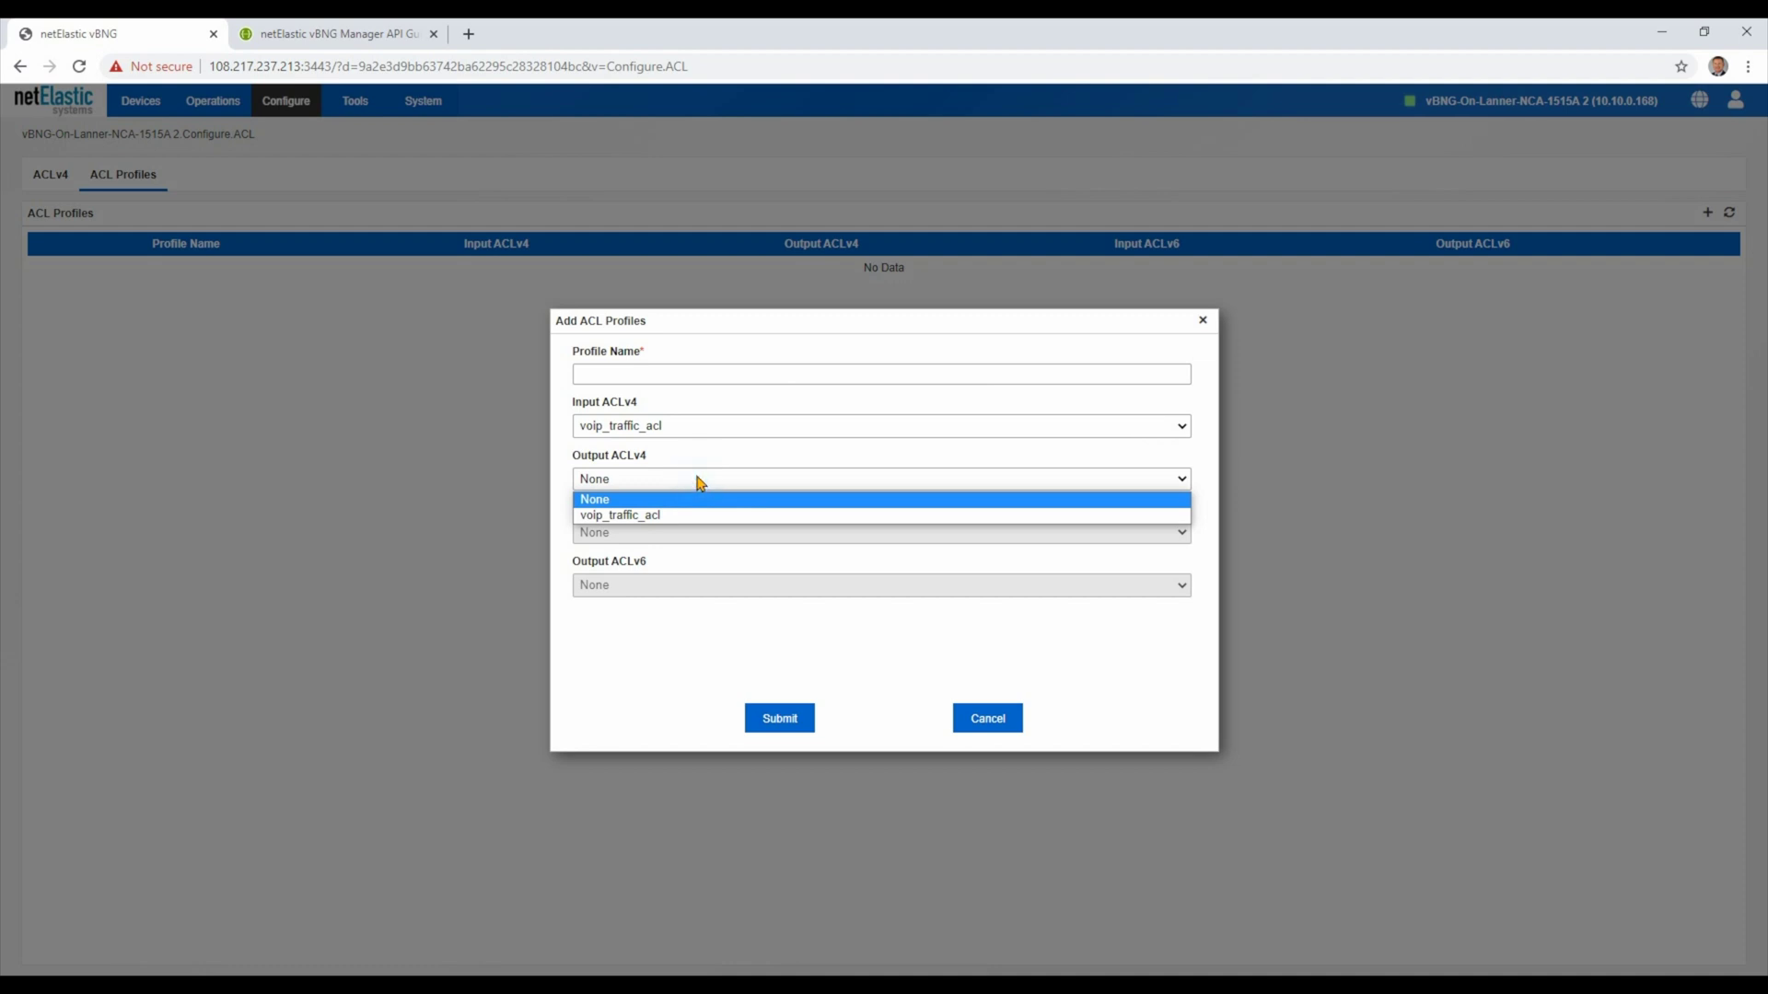
left_click(698, 499)
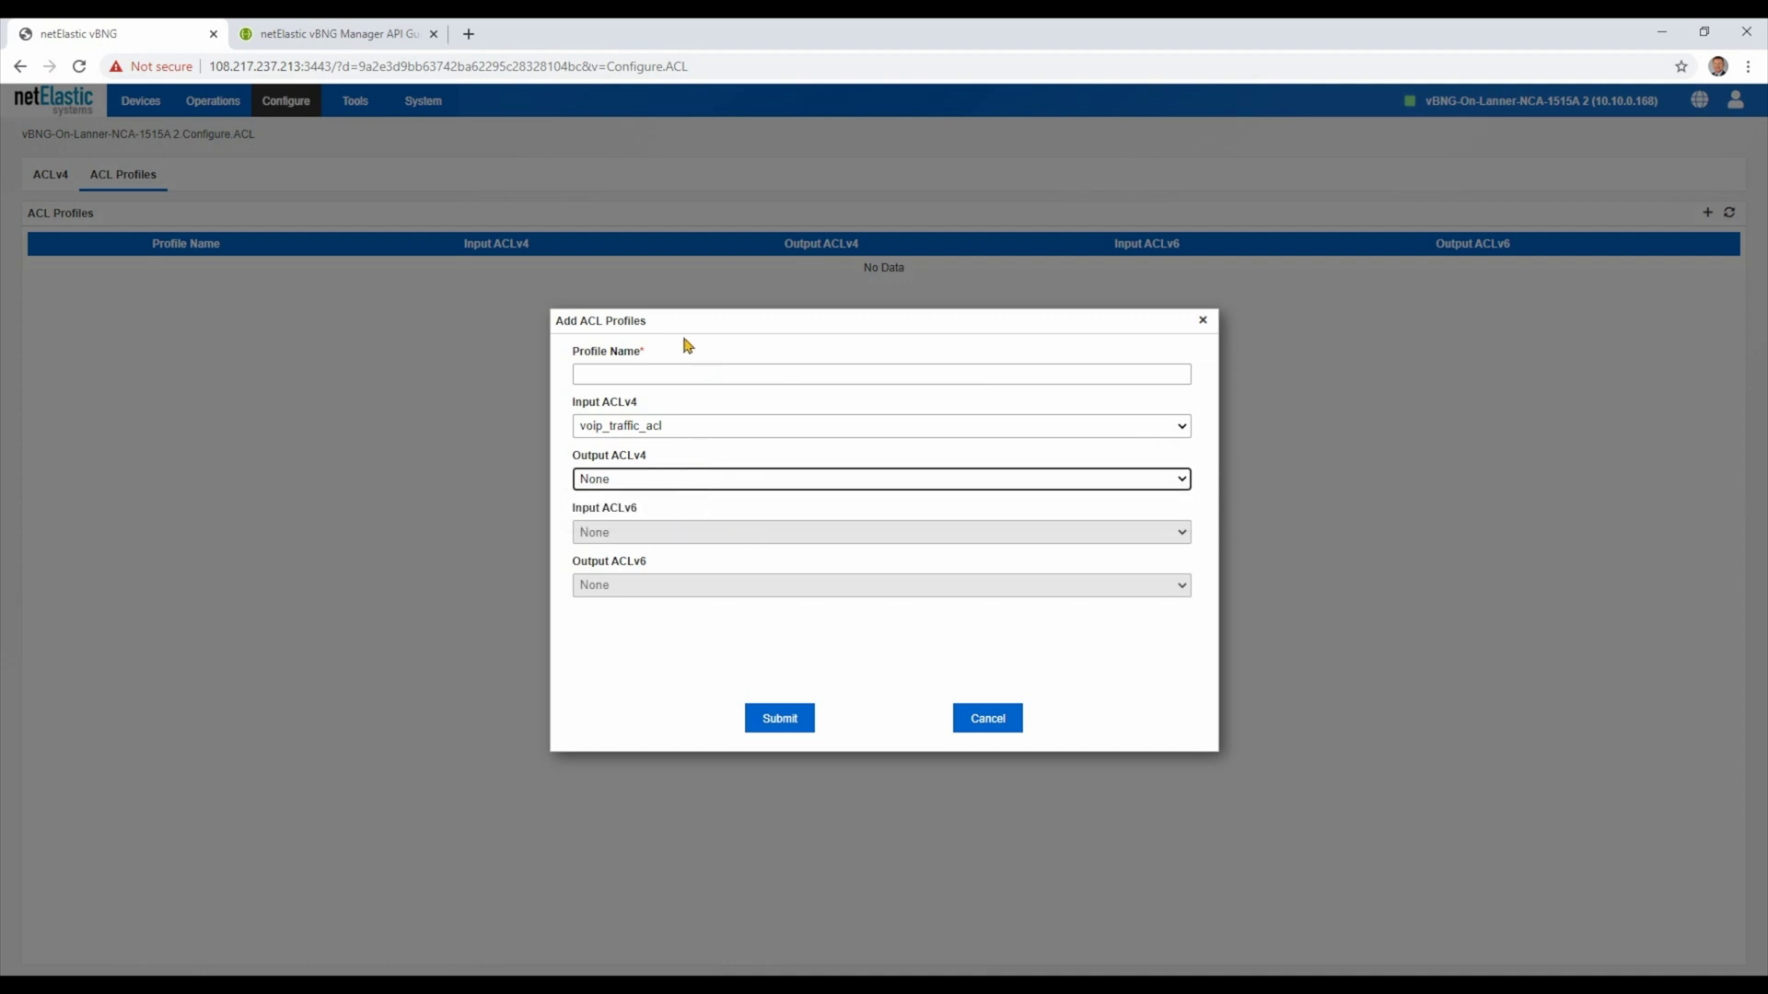
left_click(690, 368)
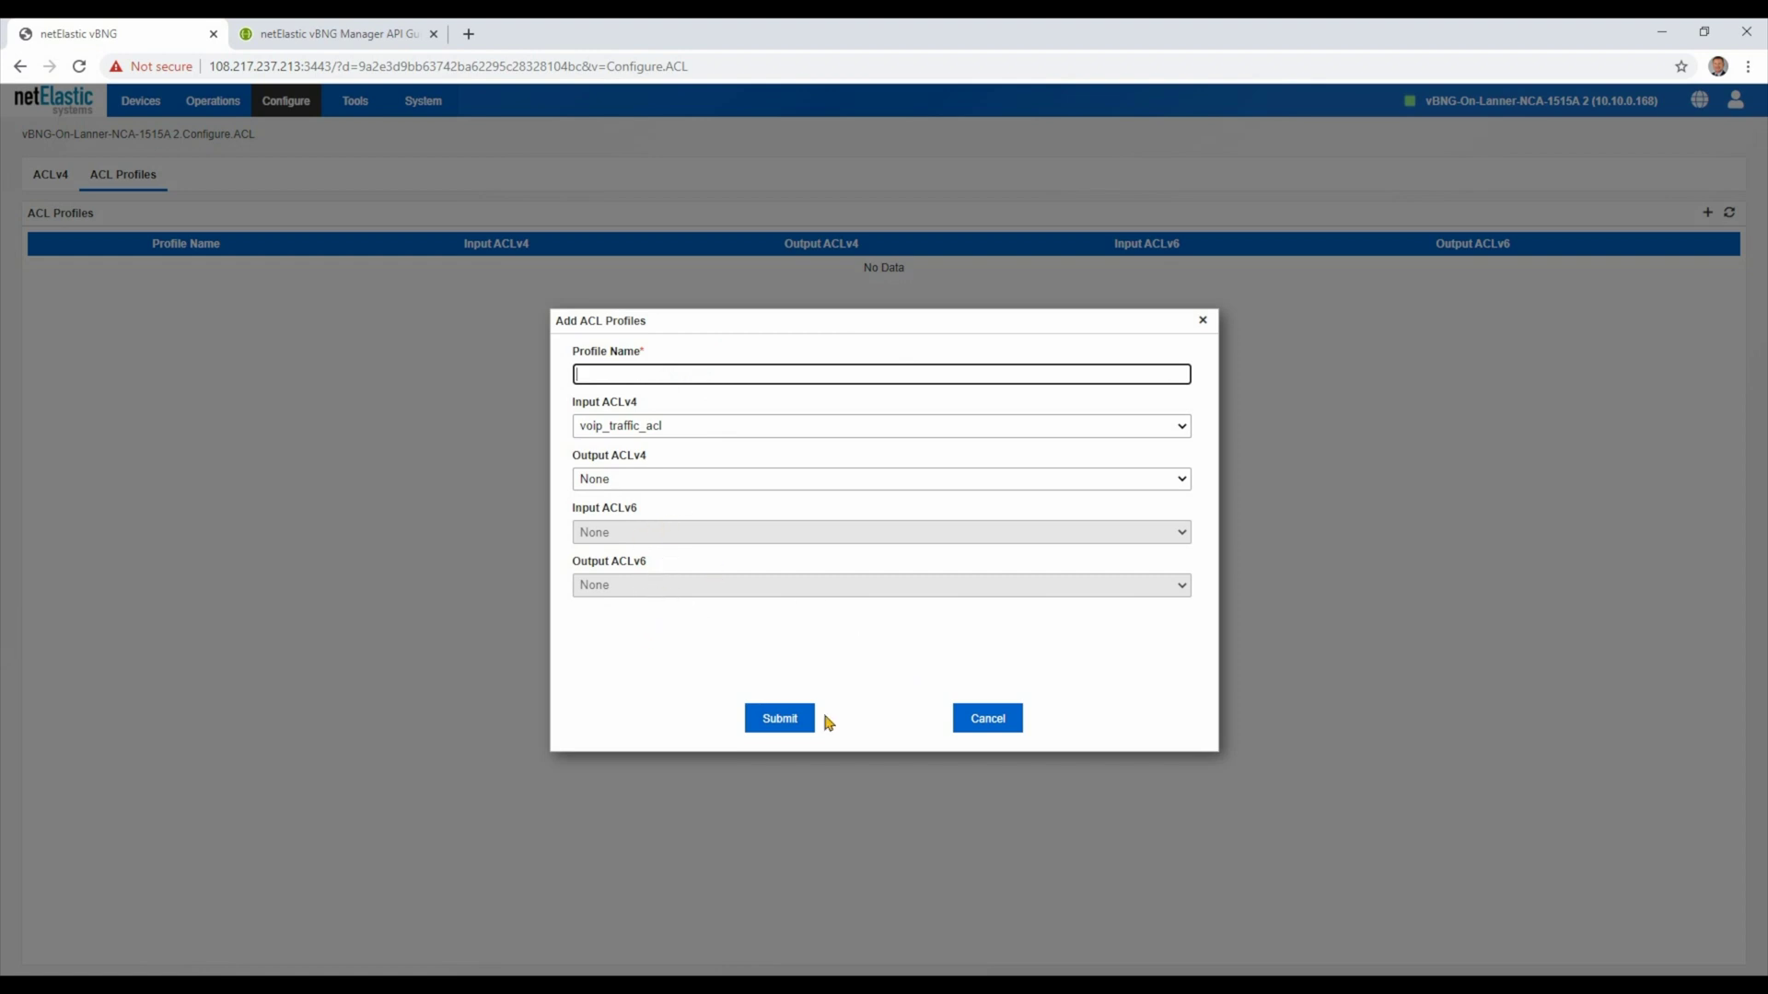
left_click(986, 720)
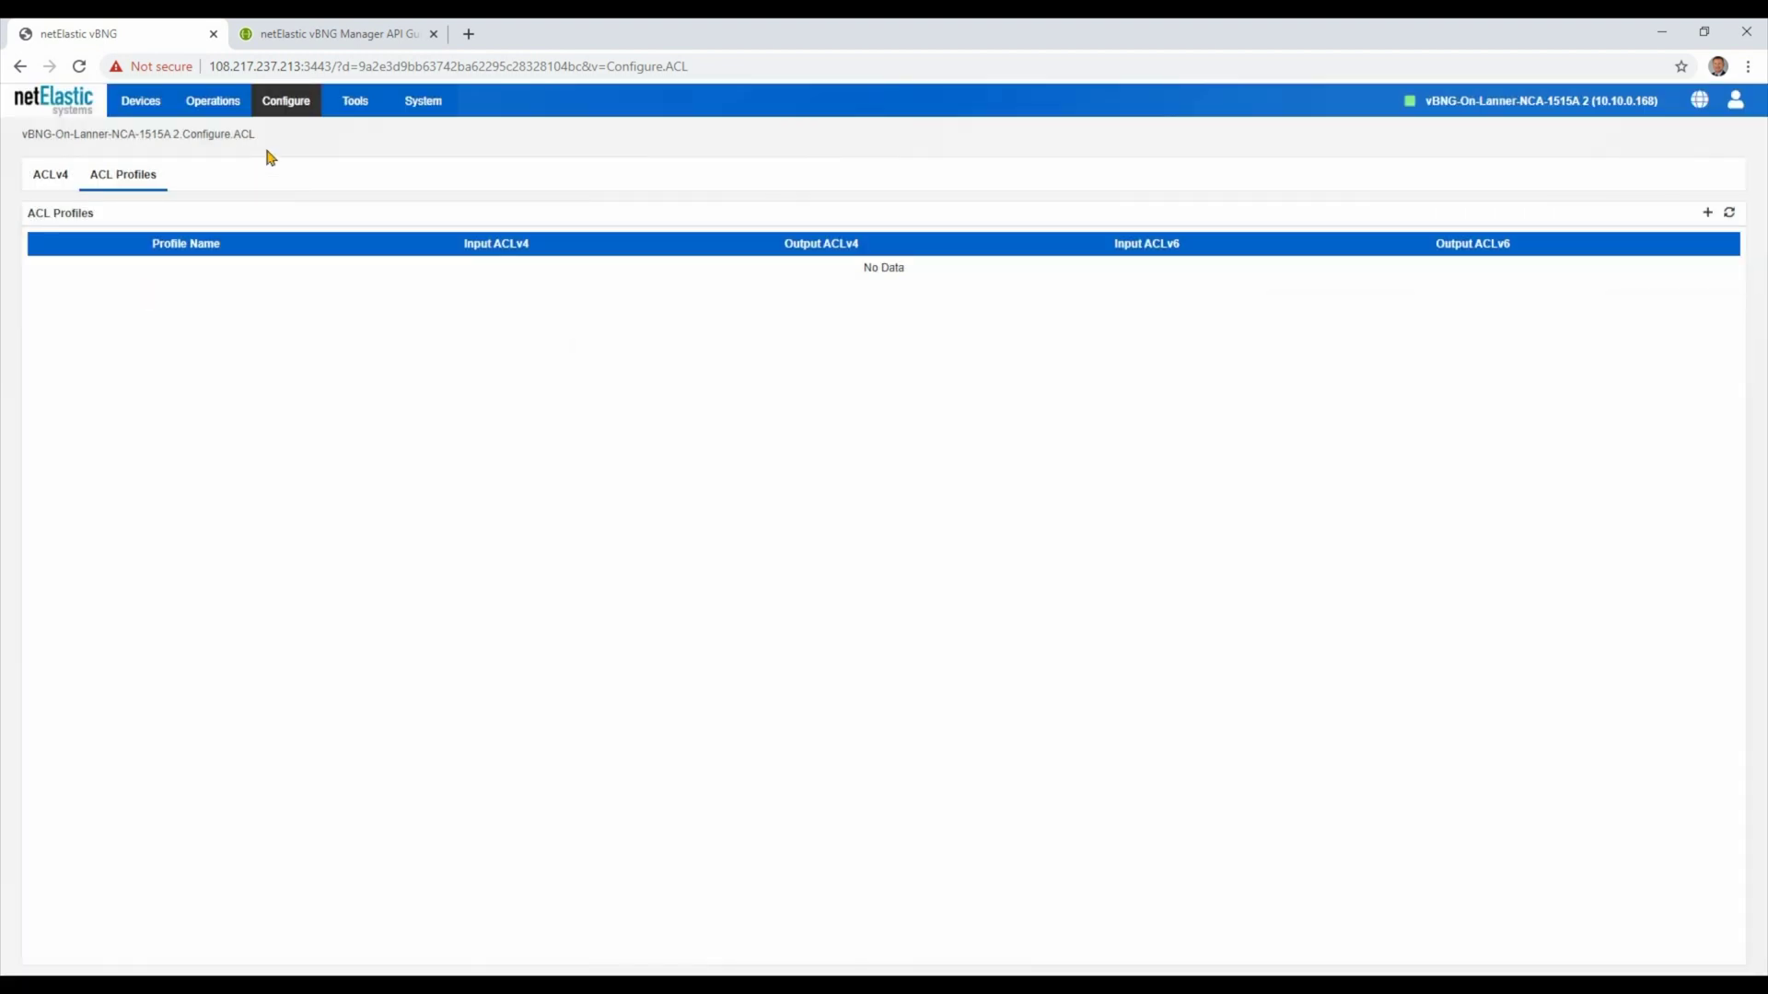
left_click(285, 102)
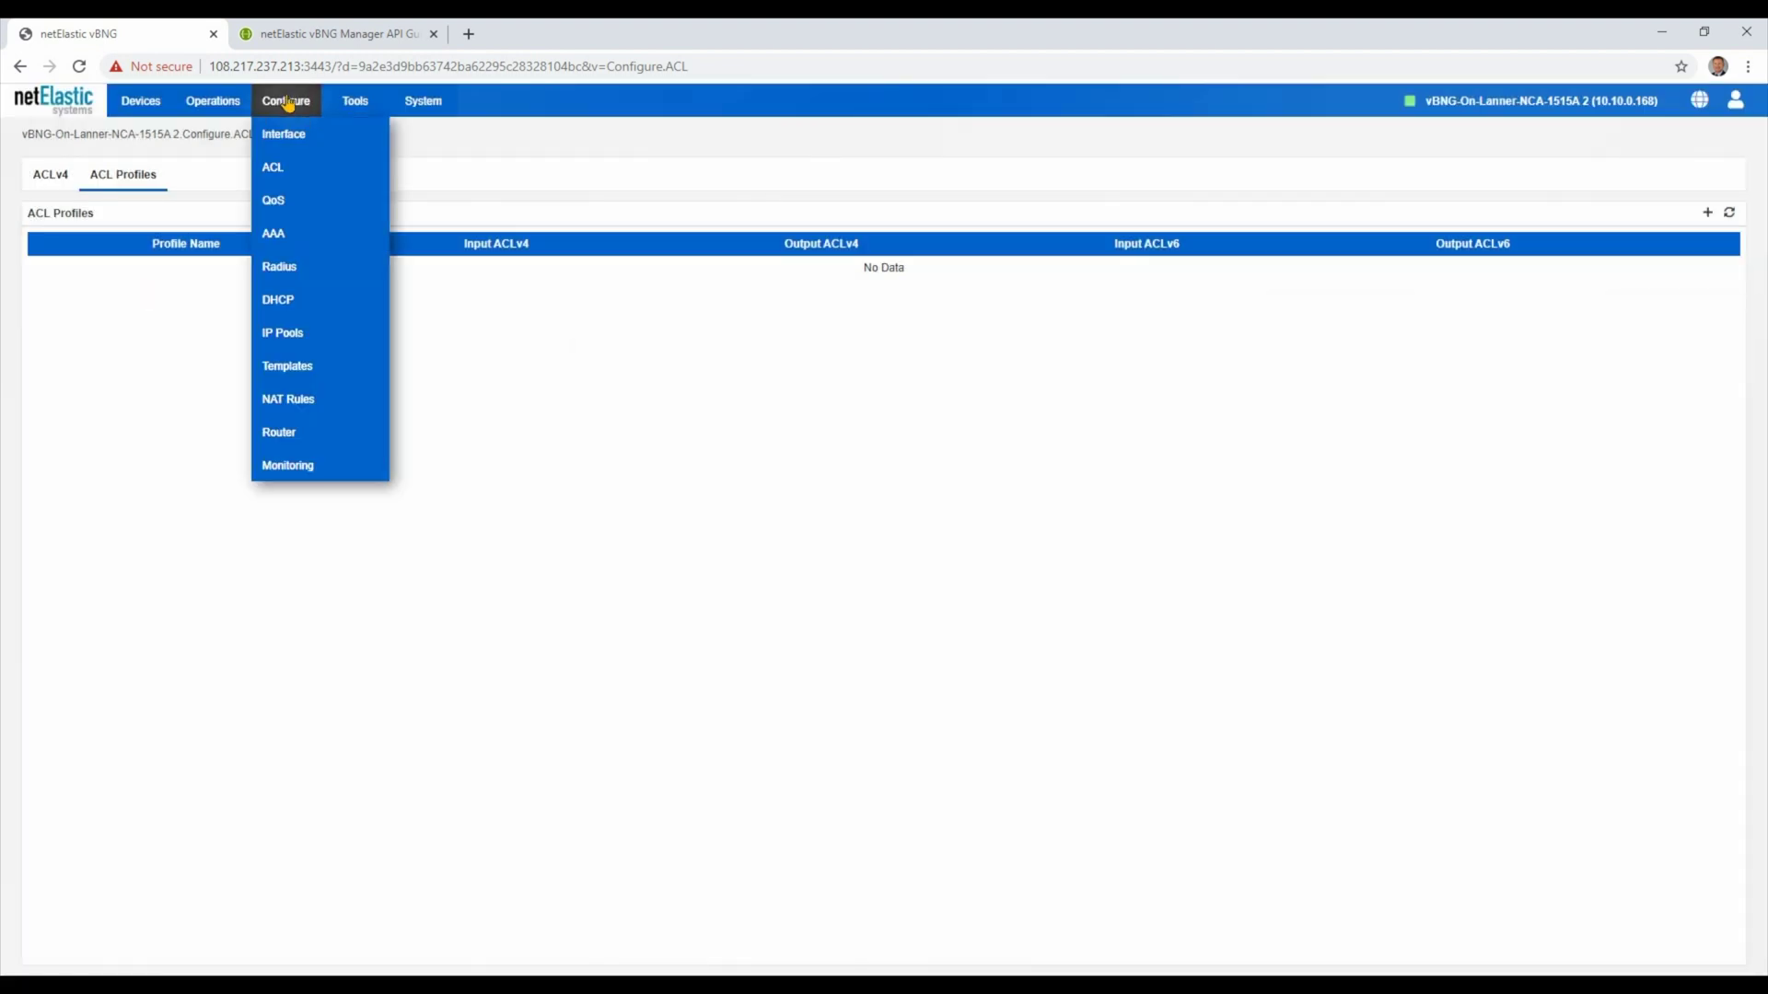
Open Configure > QoS and review the Class Map and Behavior lists
left_click(280, 201)
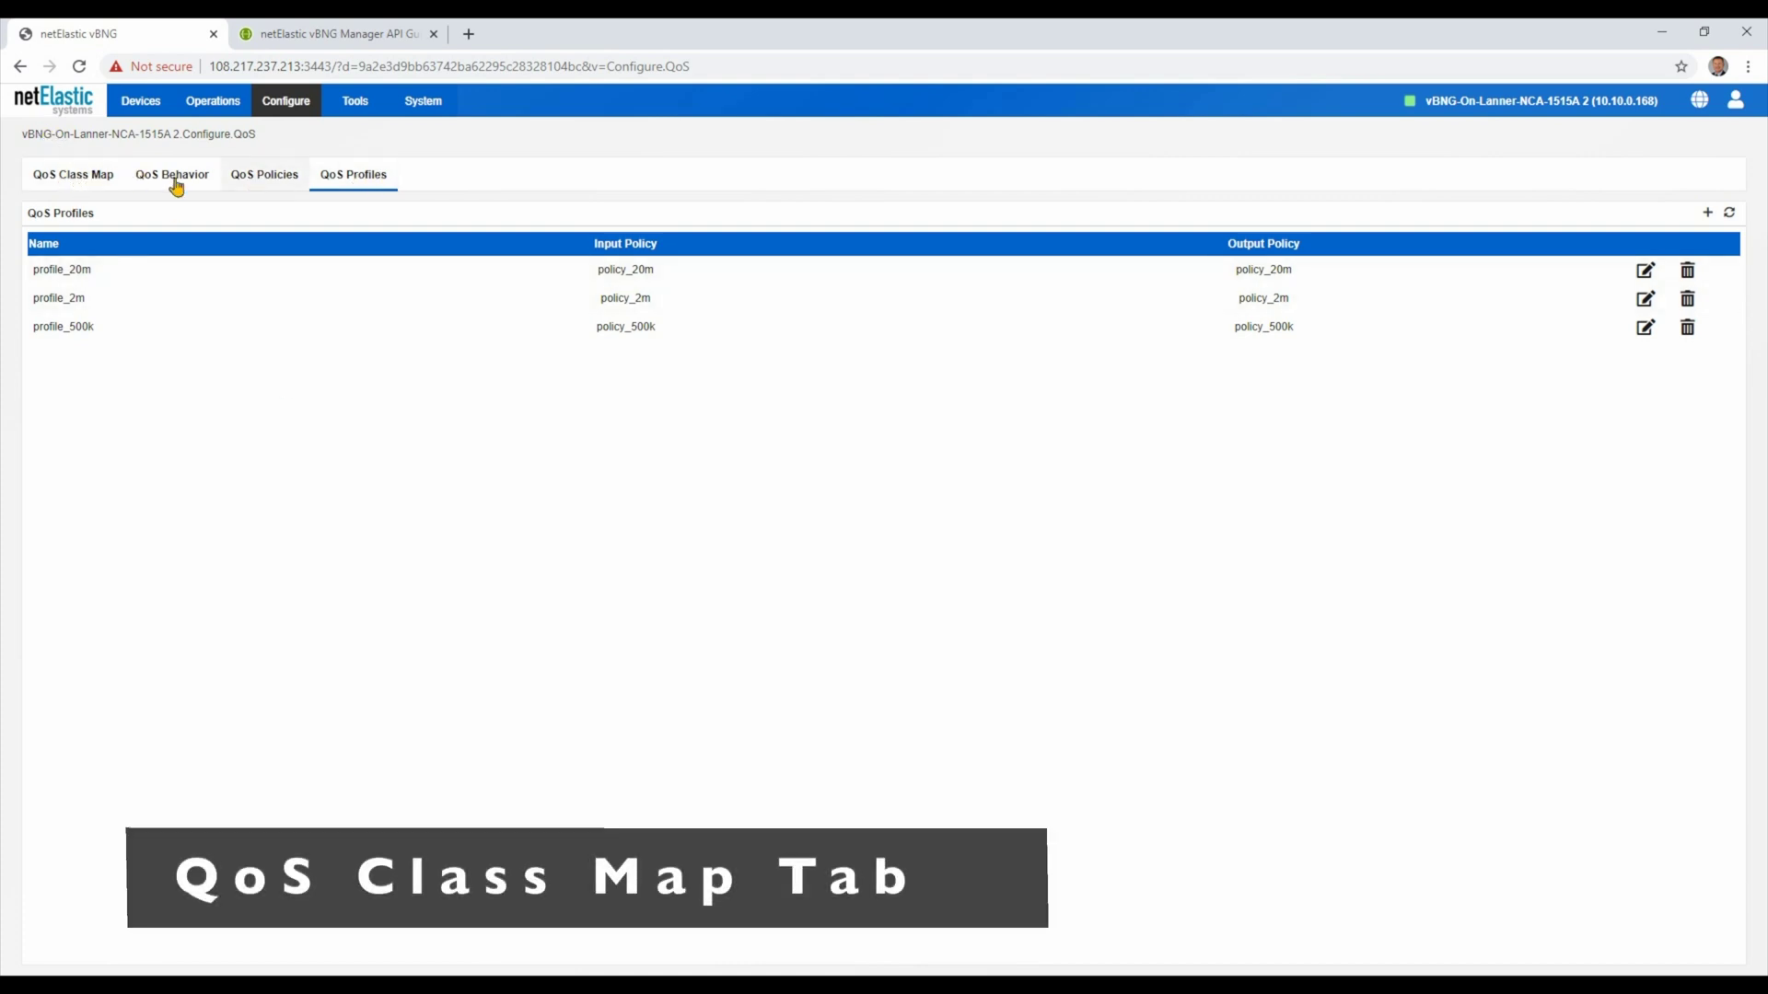
left_click(76, 177)
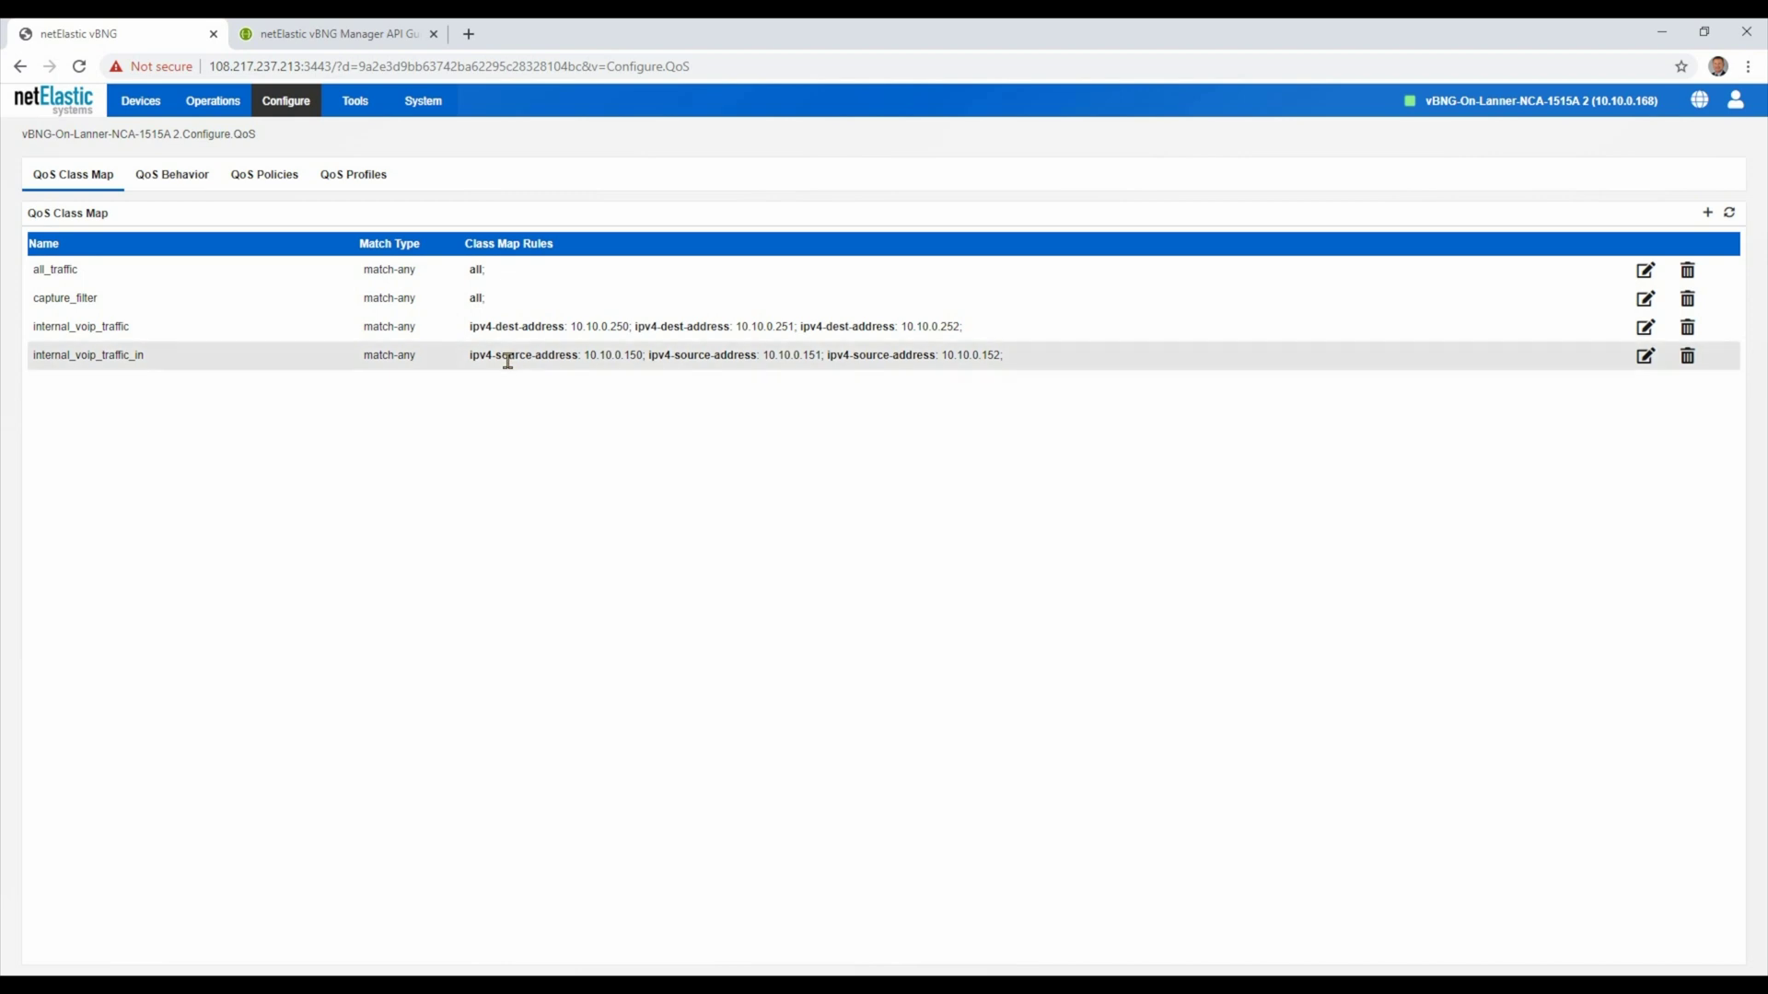
left_click(174, 180)
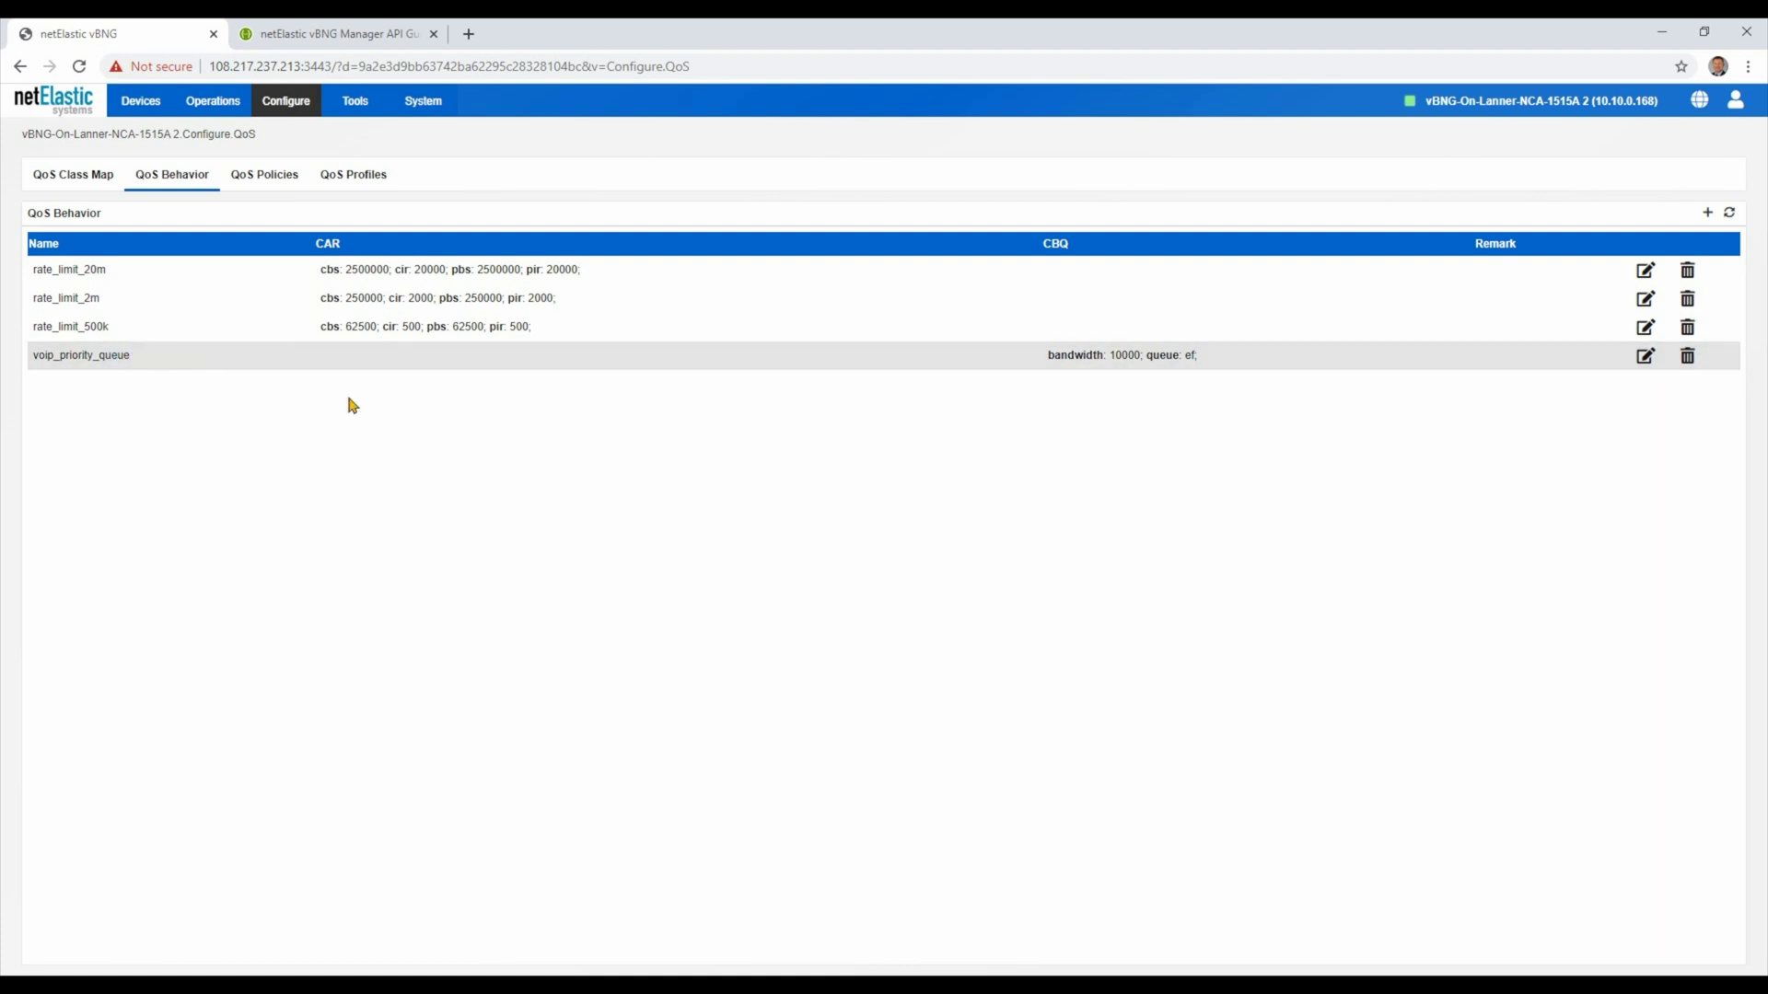
Edit voip_priority_queue, confirm queue ef, and cancel without saving
left_click(1645, 356)
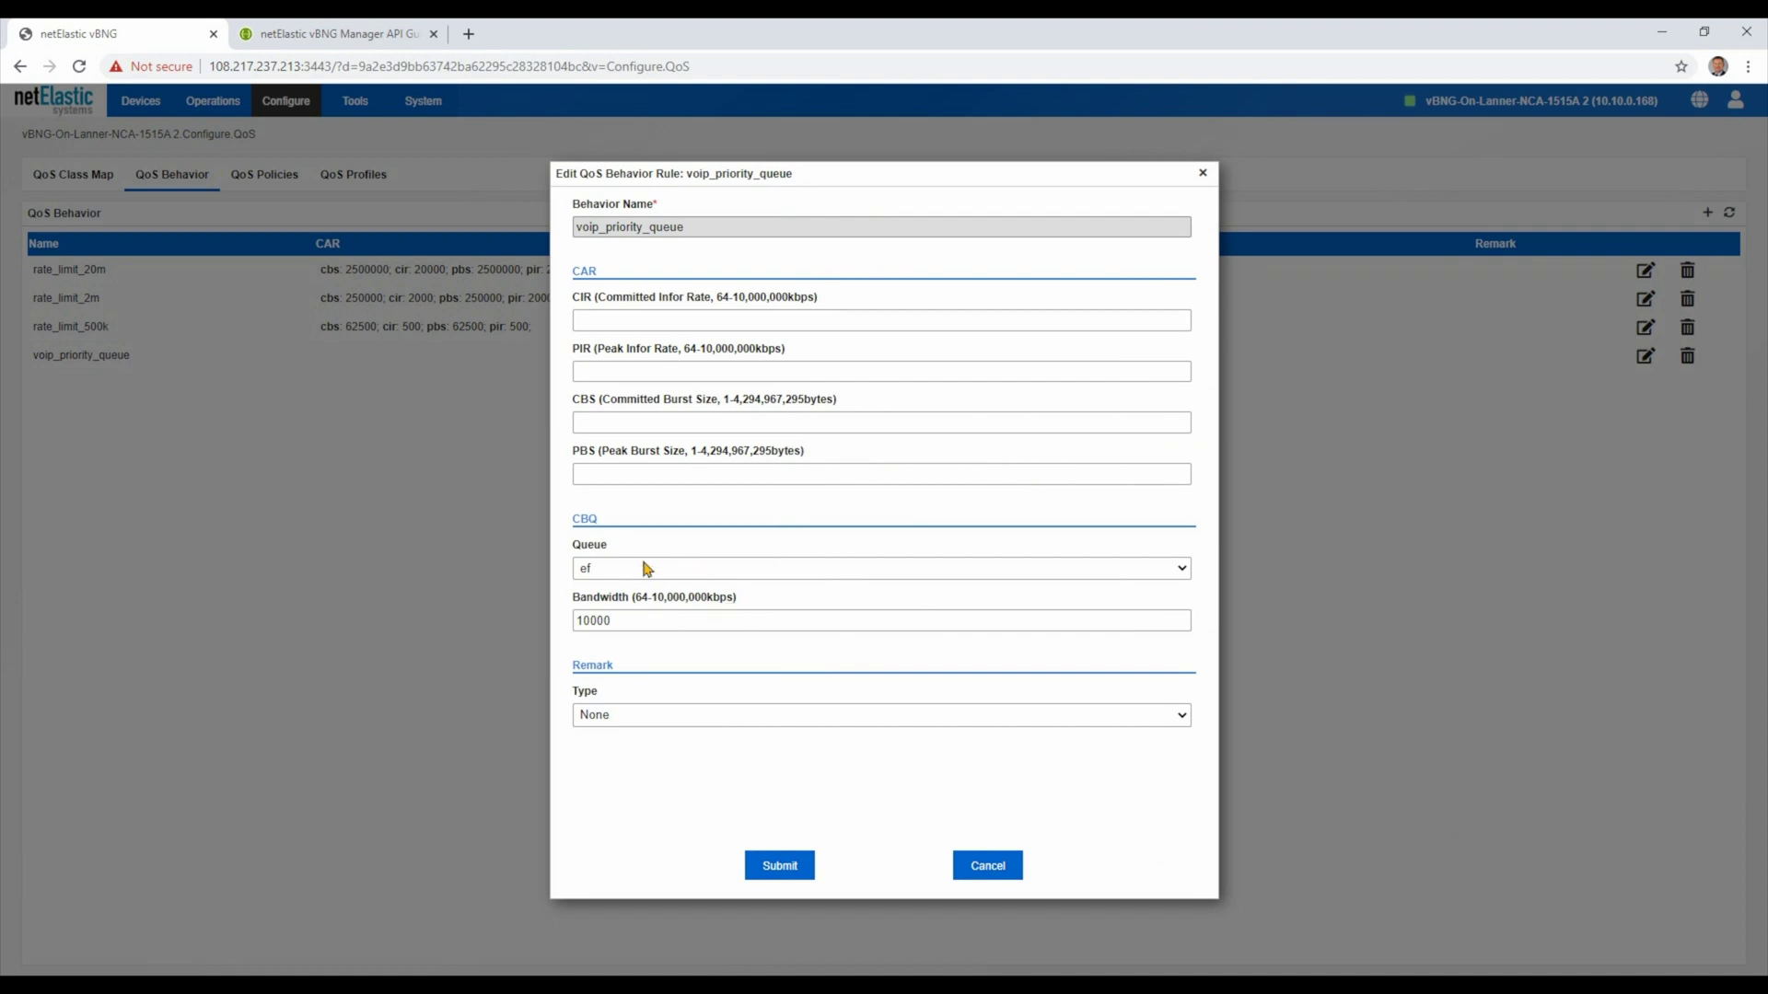
left_click(648, 568)
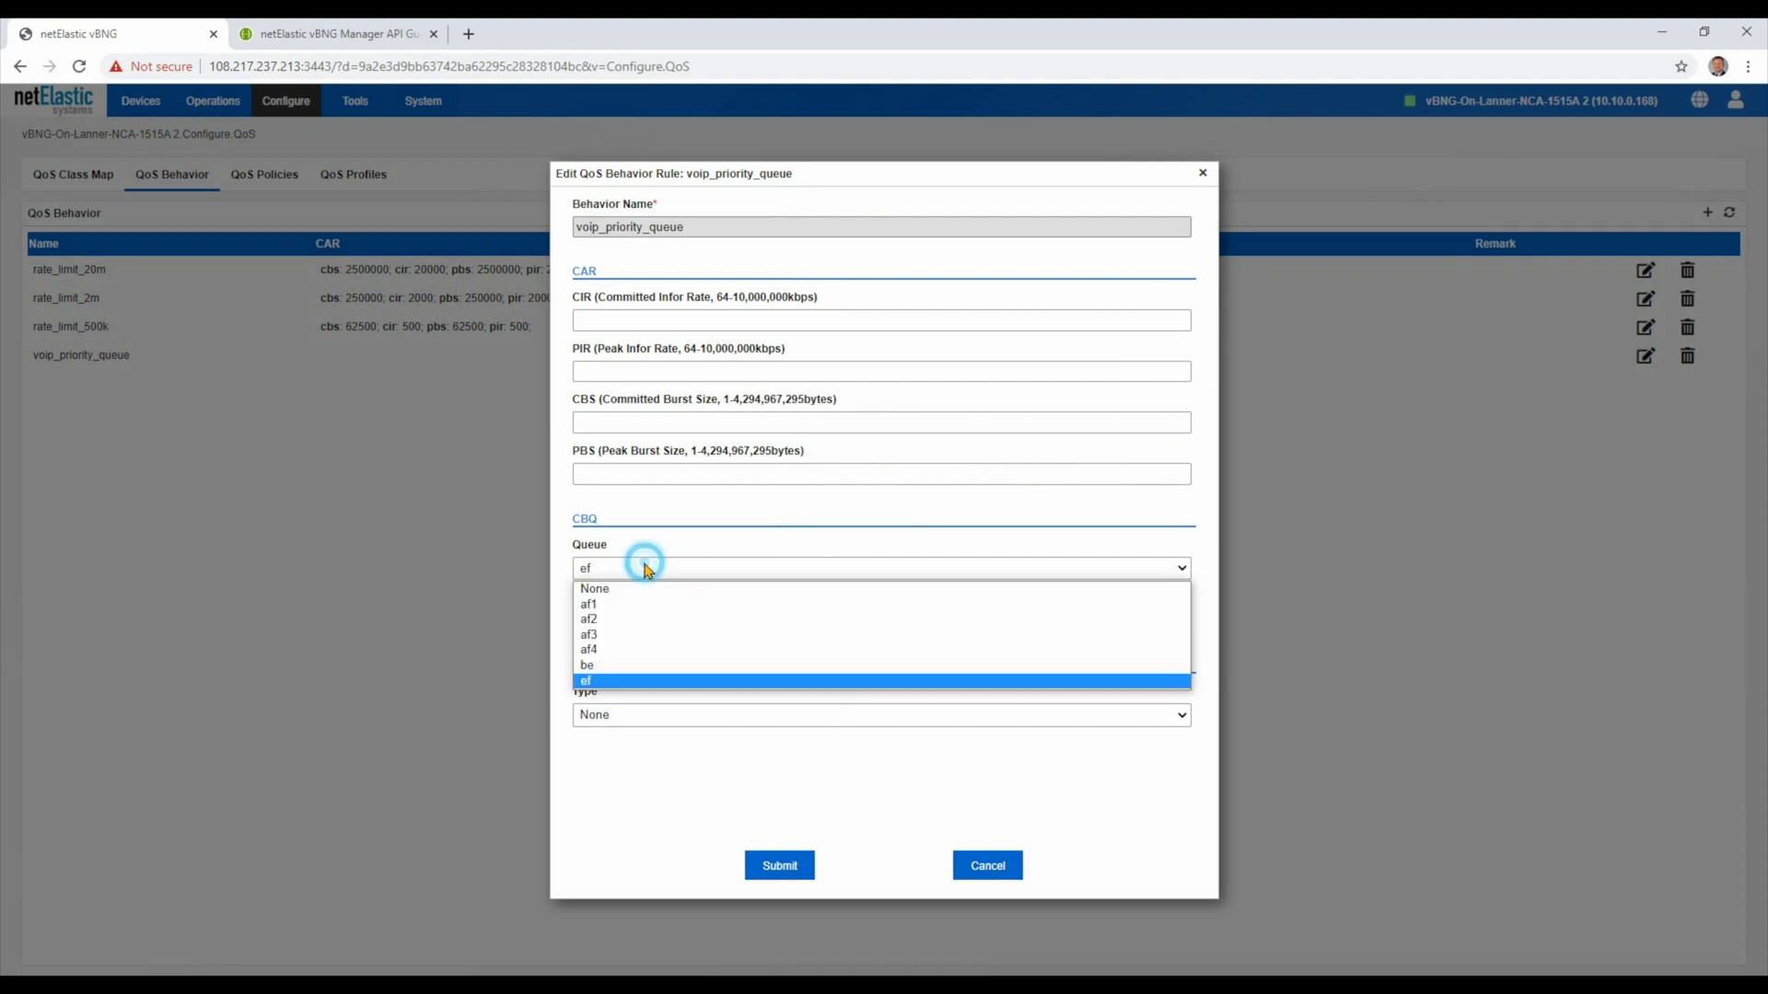
left_click(624, 682)
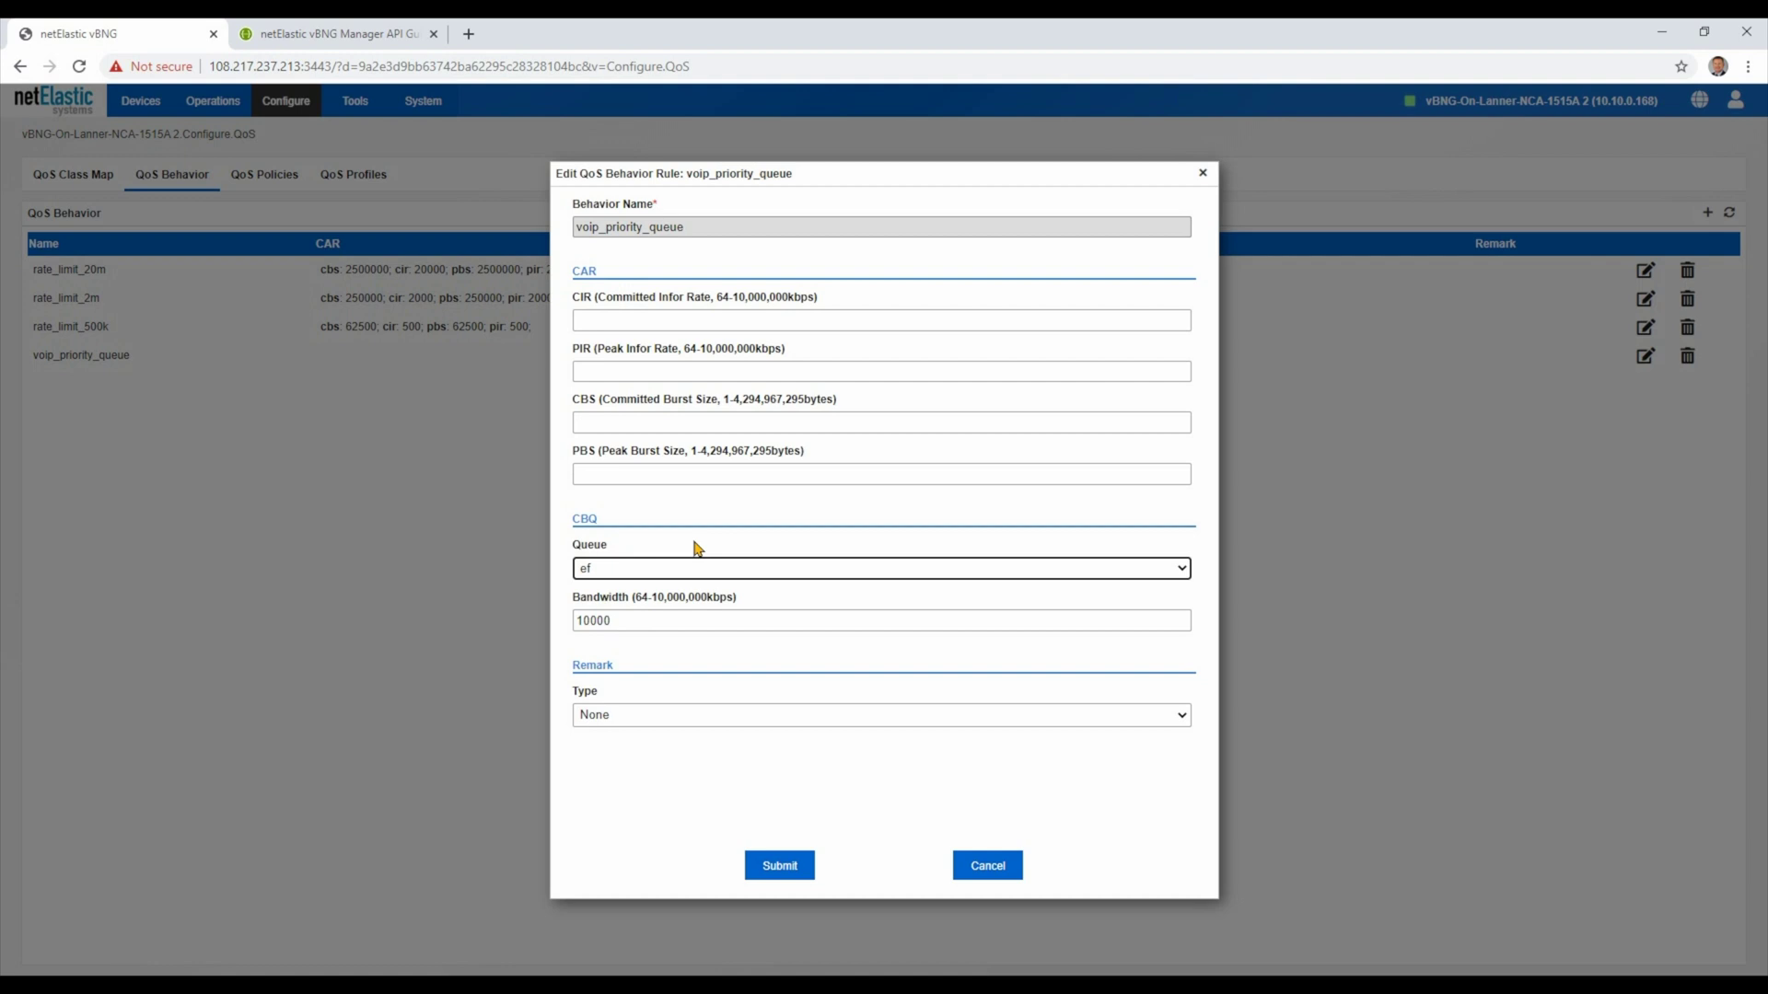
left_click(991, 868)
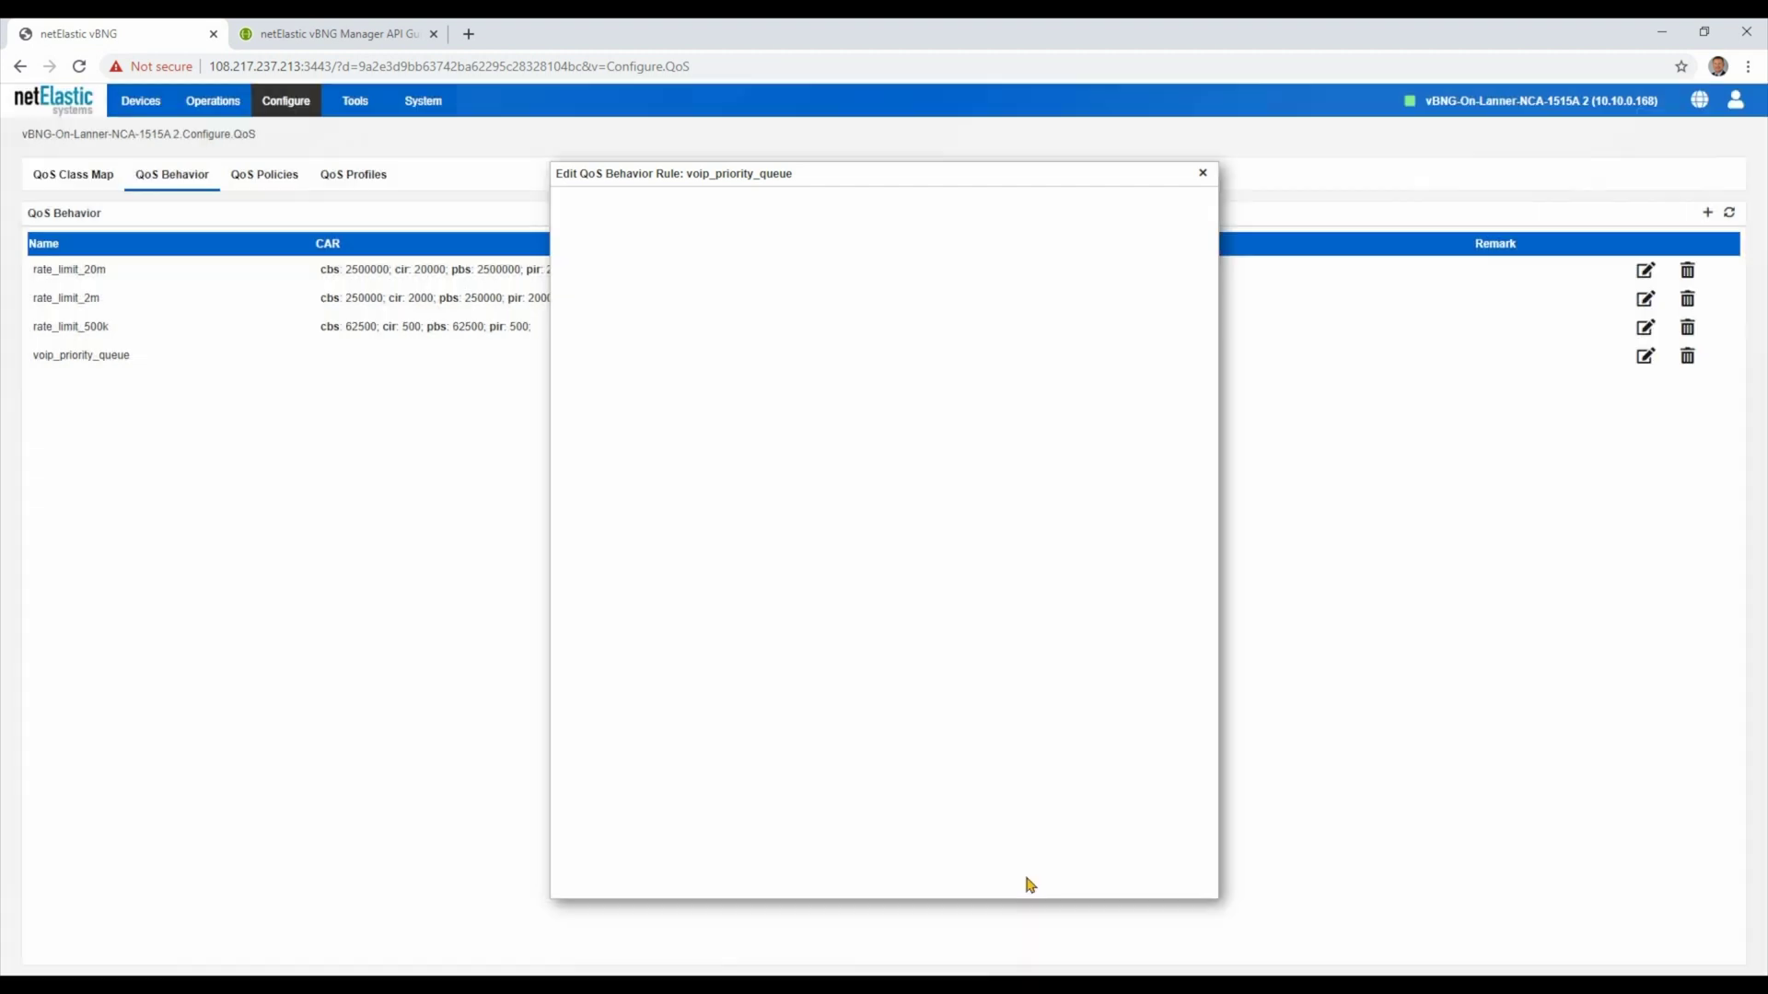
Edit policy_20m on the QoS Policies tab, browse Class Map and Behavior choices, then cancel
left_click(288, 177)
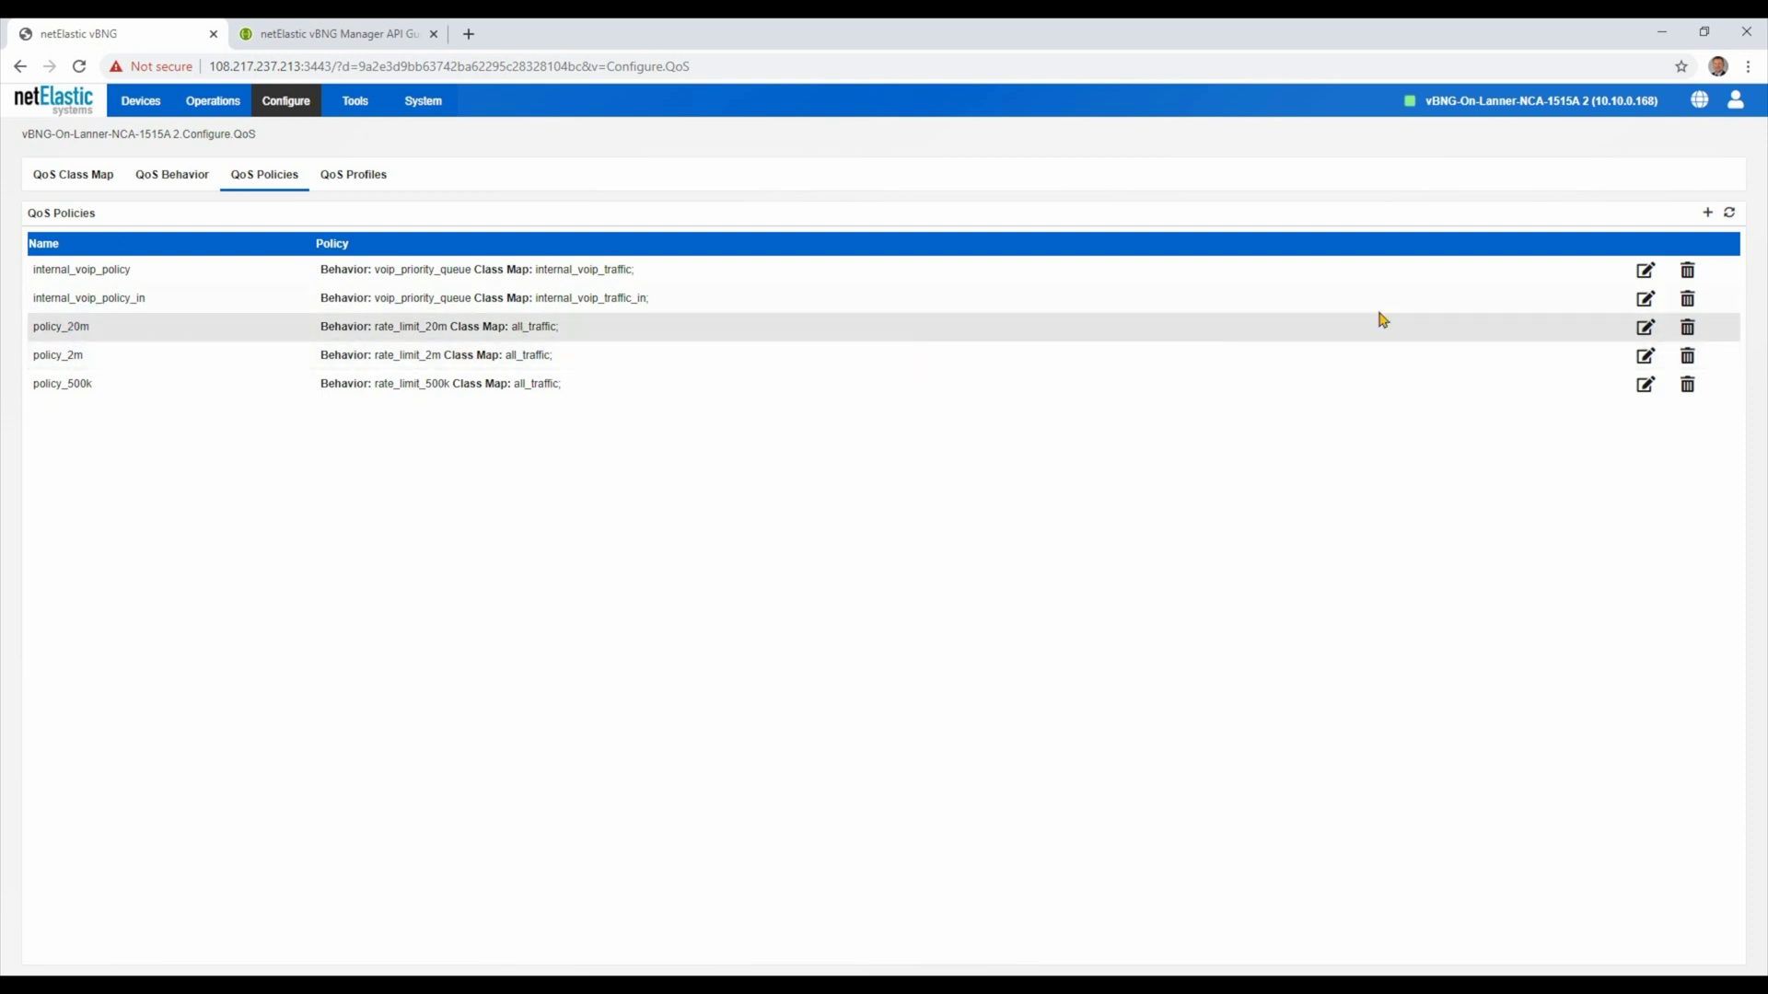
left_click(1645, 327)
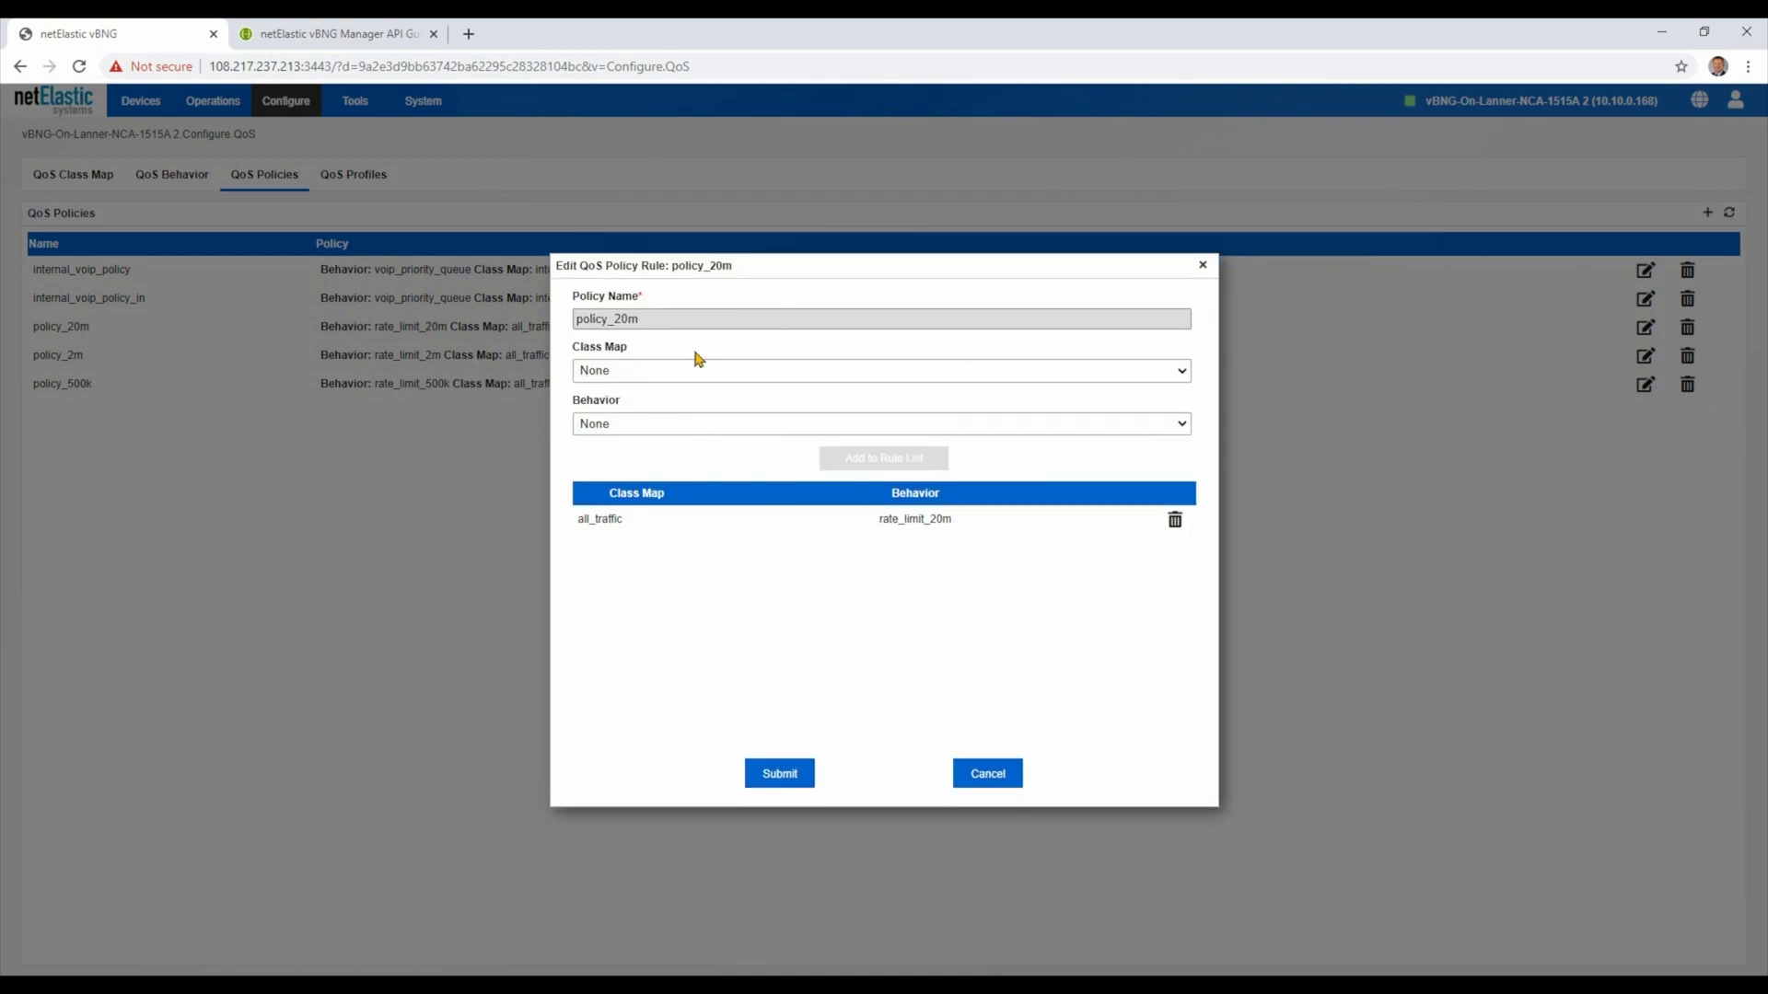
left_click(682, 373)
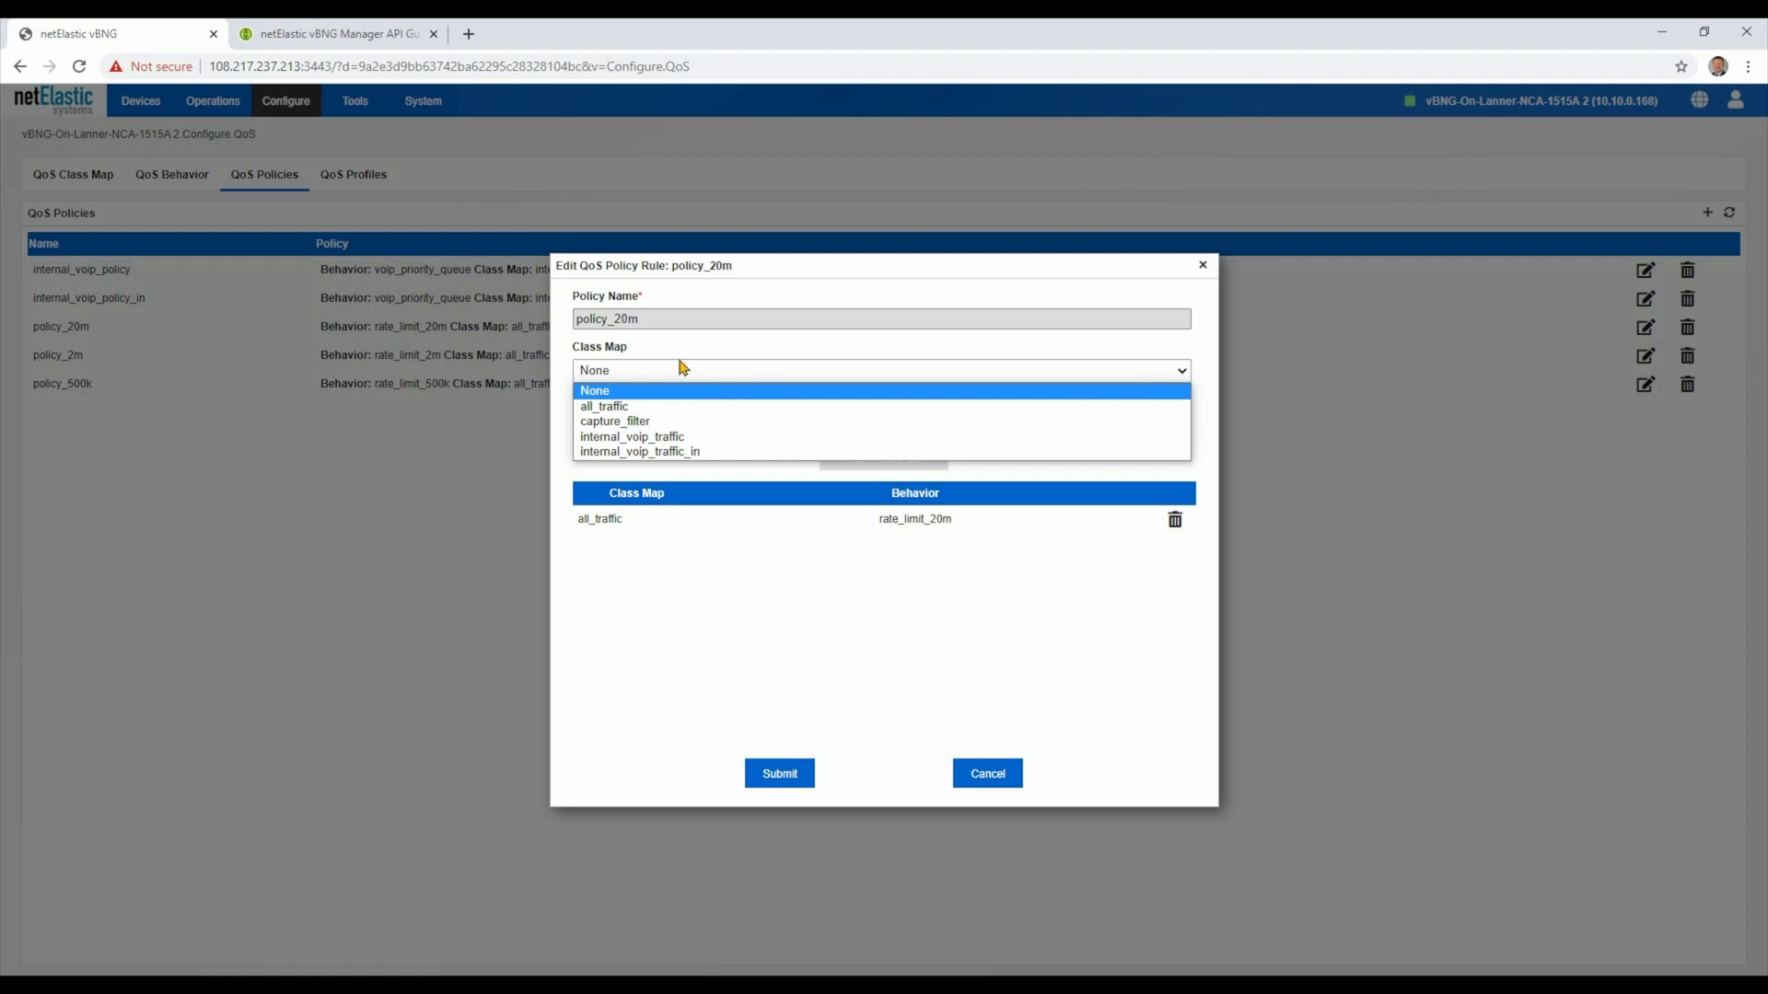
left_click(659, 358)
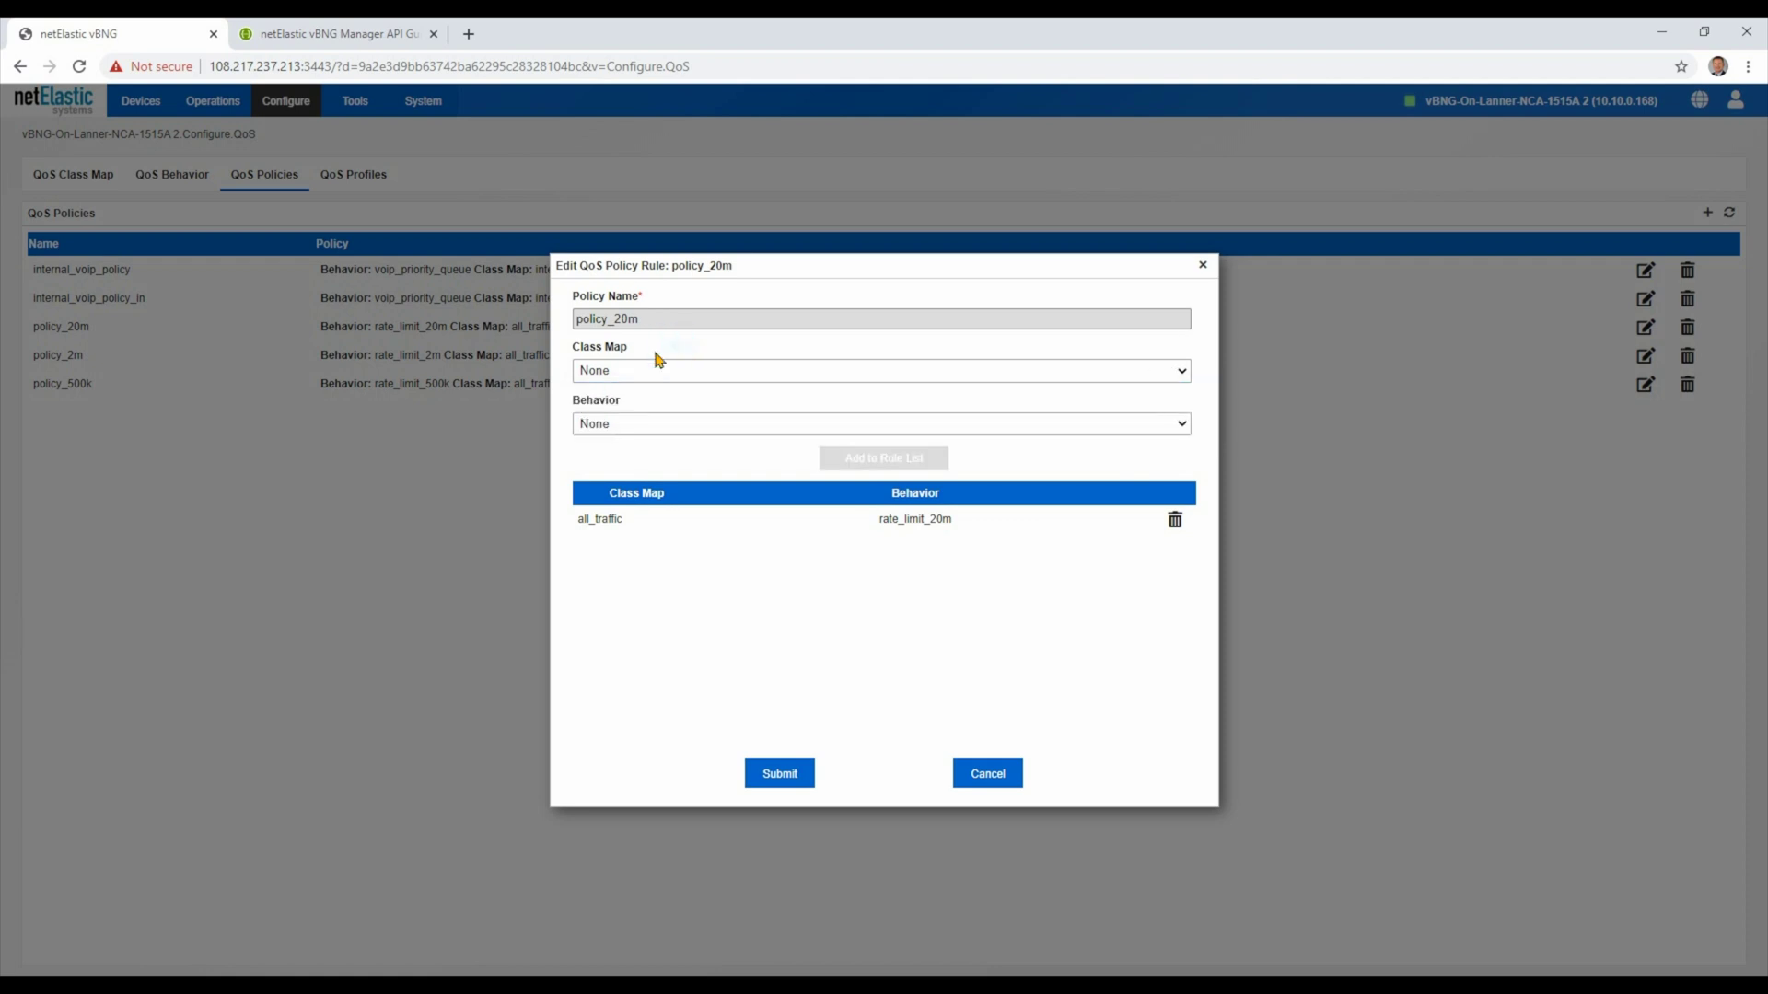
left_click(674, 426)
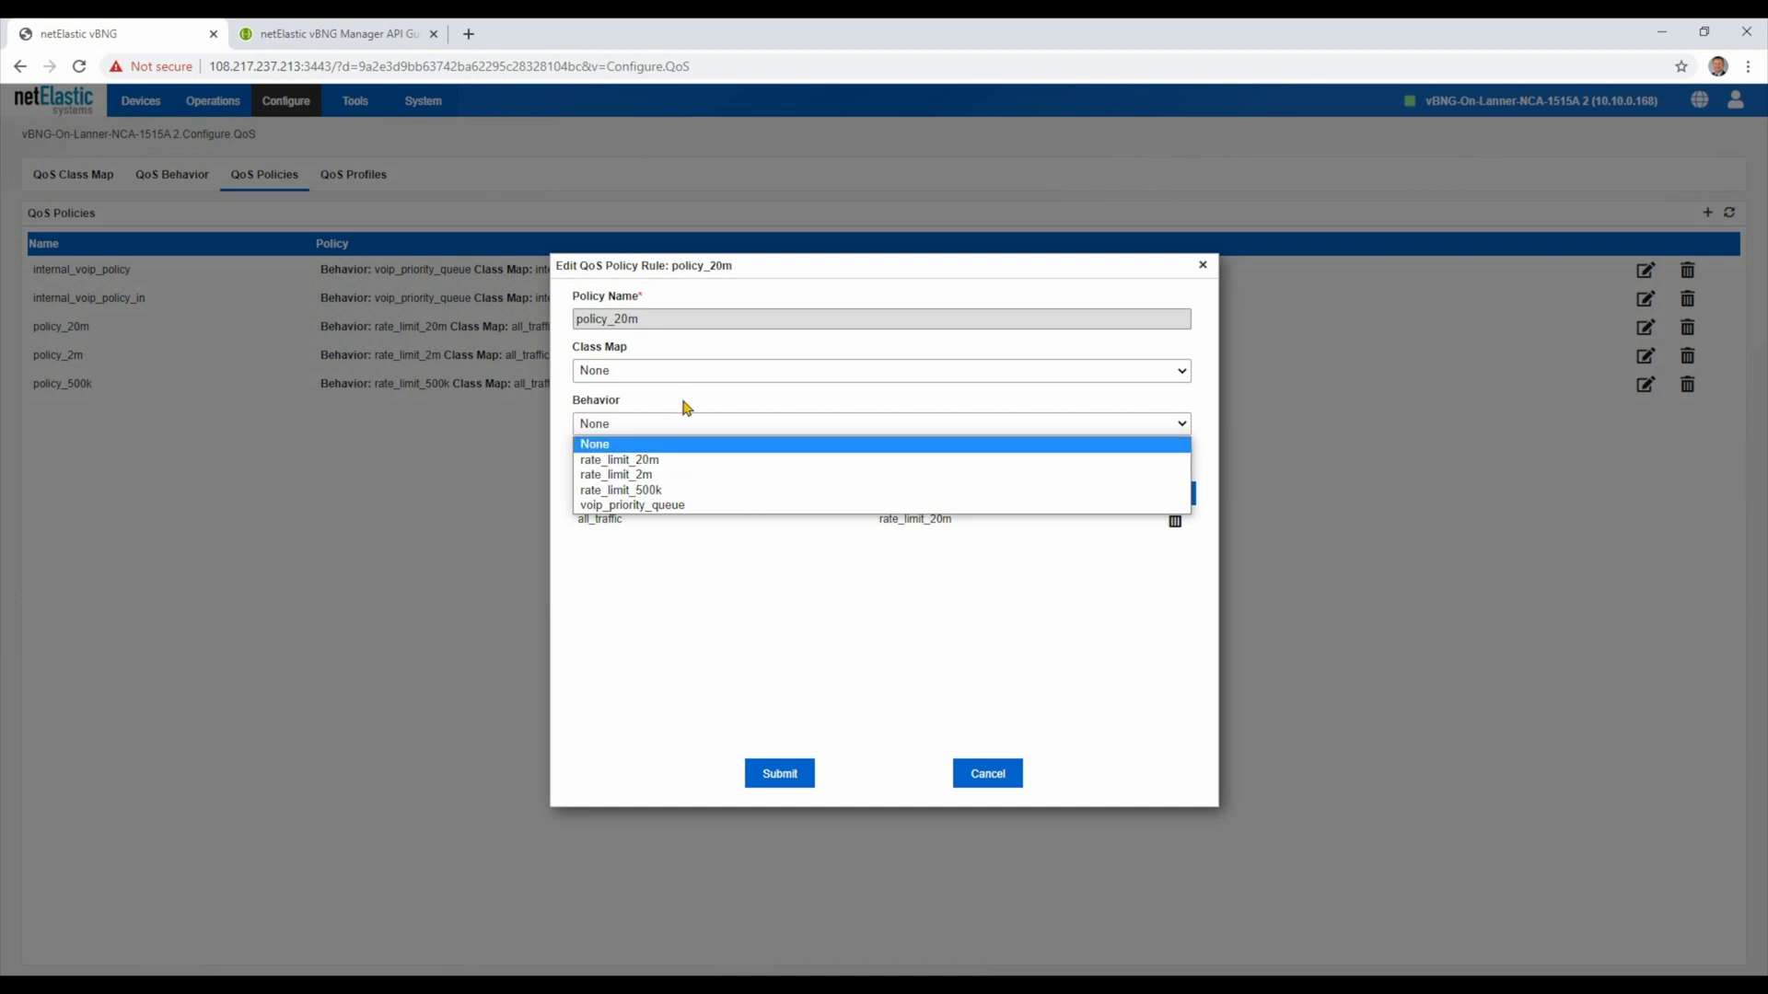
left_click(682, 400)
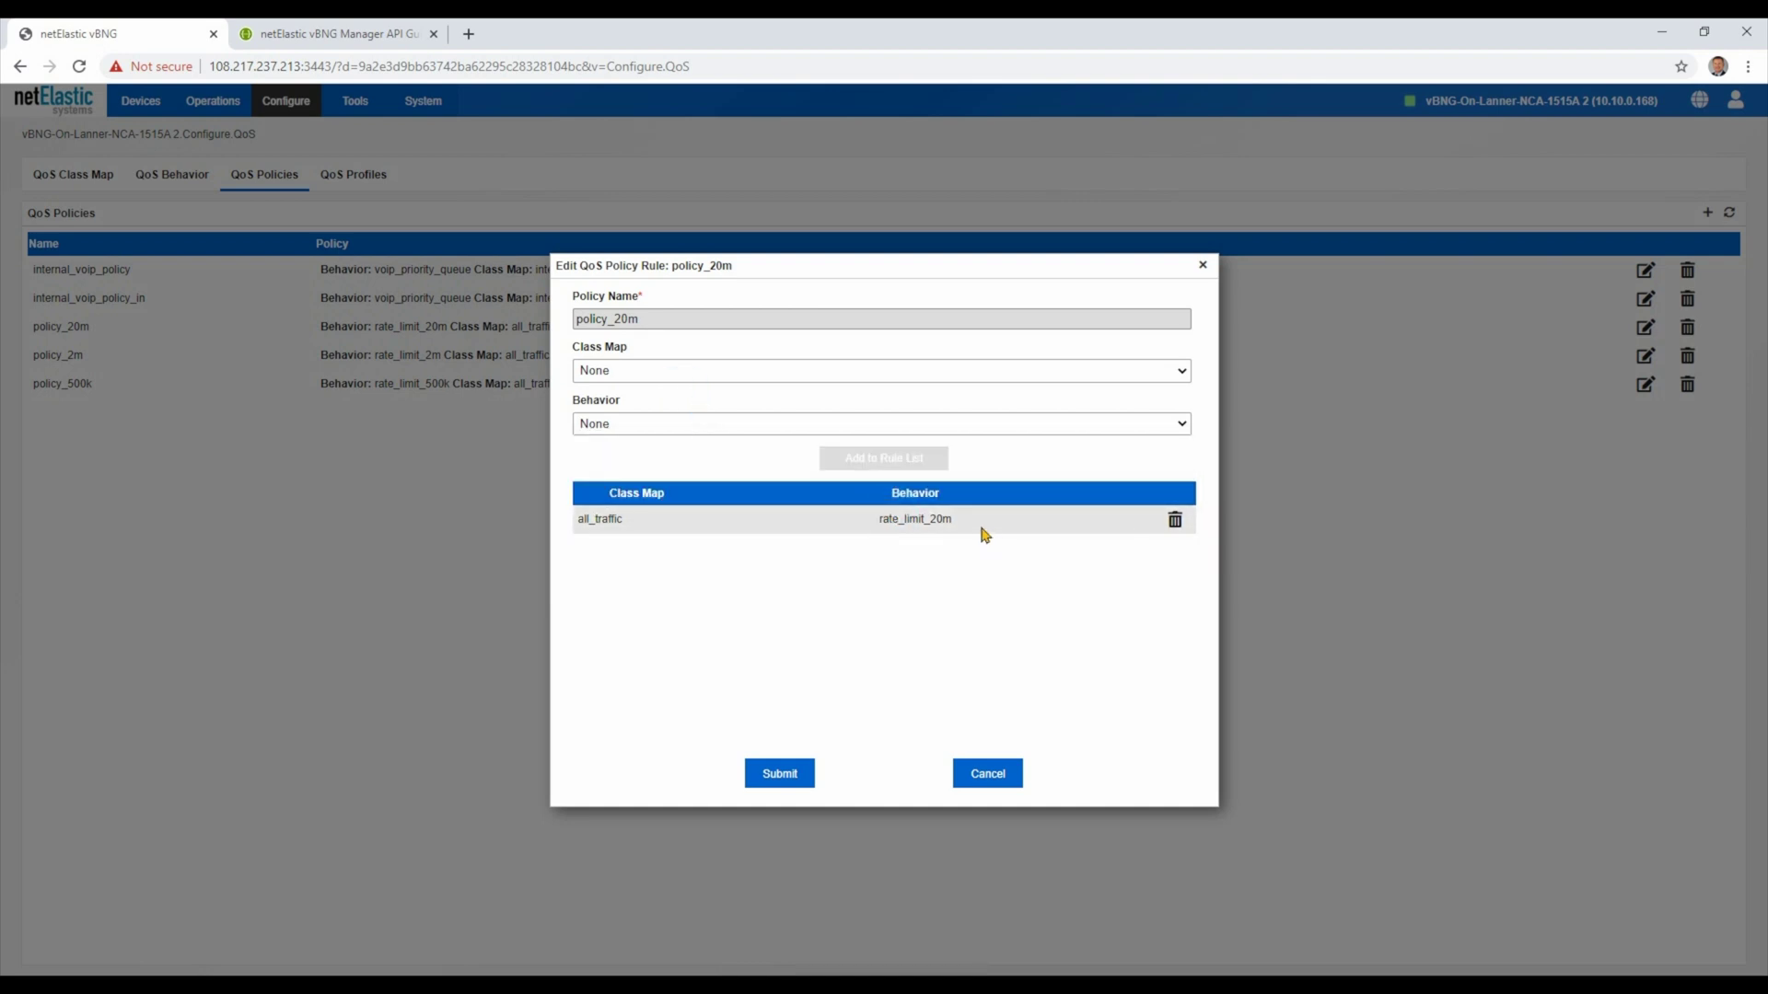
left_click(984, 776)
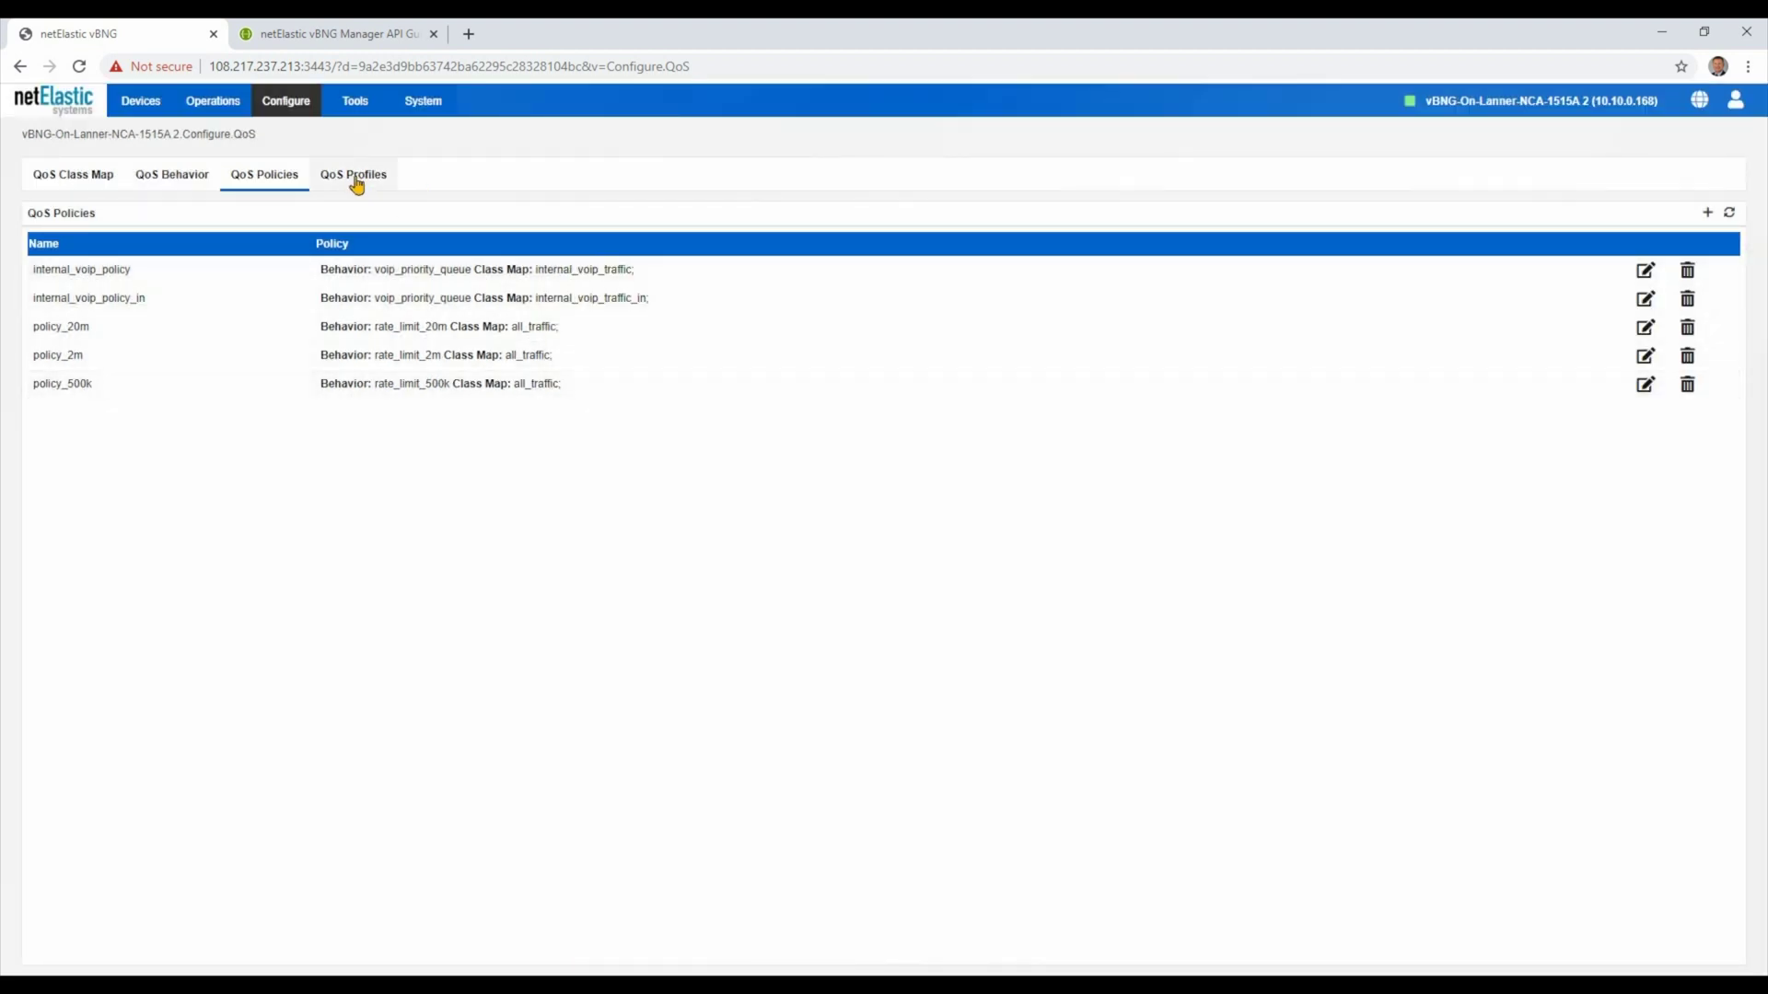
left_click(353, 174)
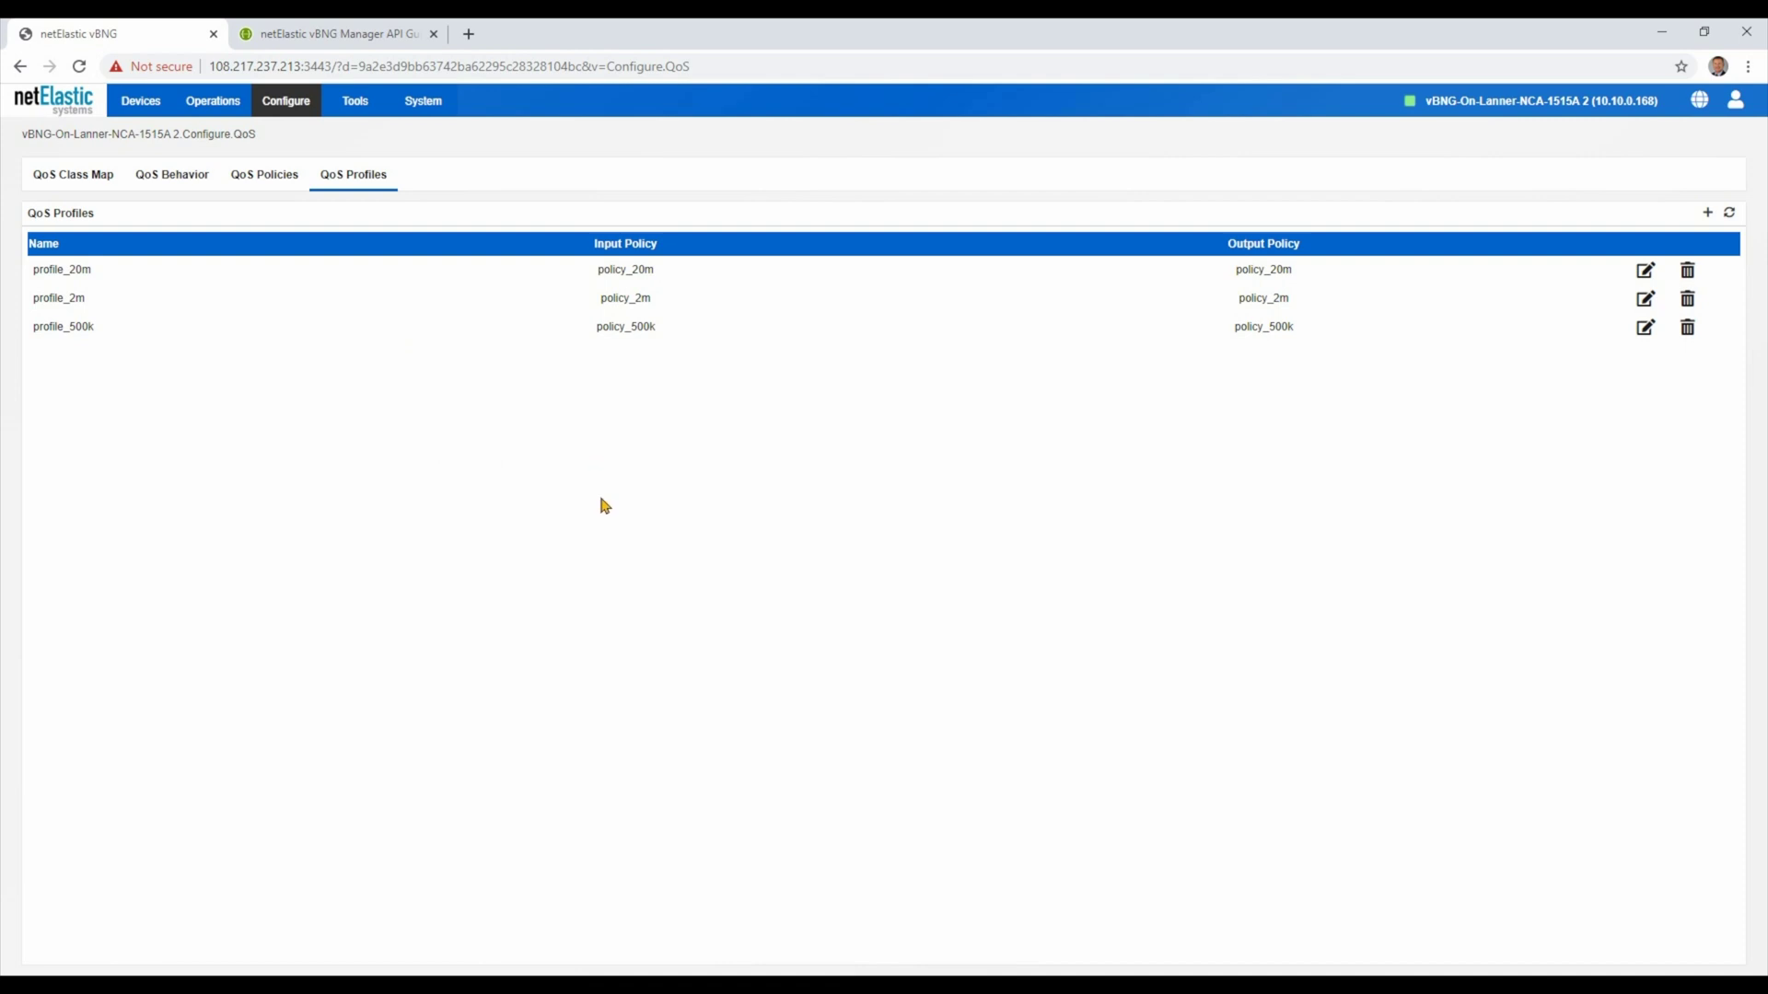
Edit profile_20m, try policy_2m, restore output policy_20m, and cancel unsaved
left_click(106, 268)
left_click(1646, 270)
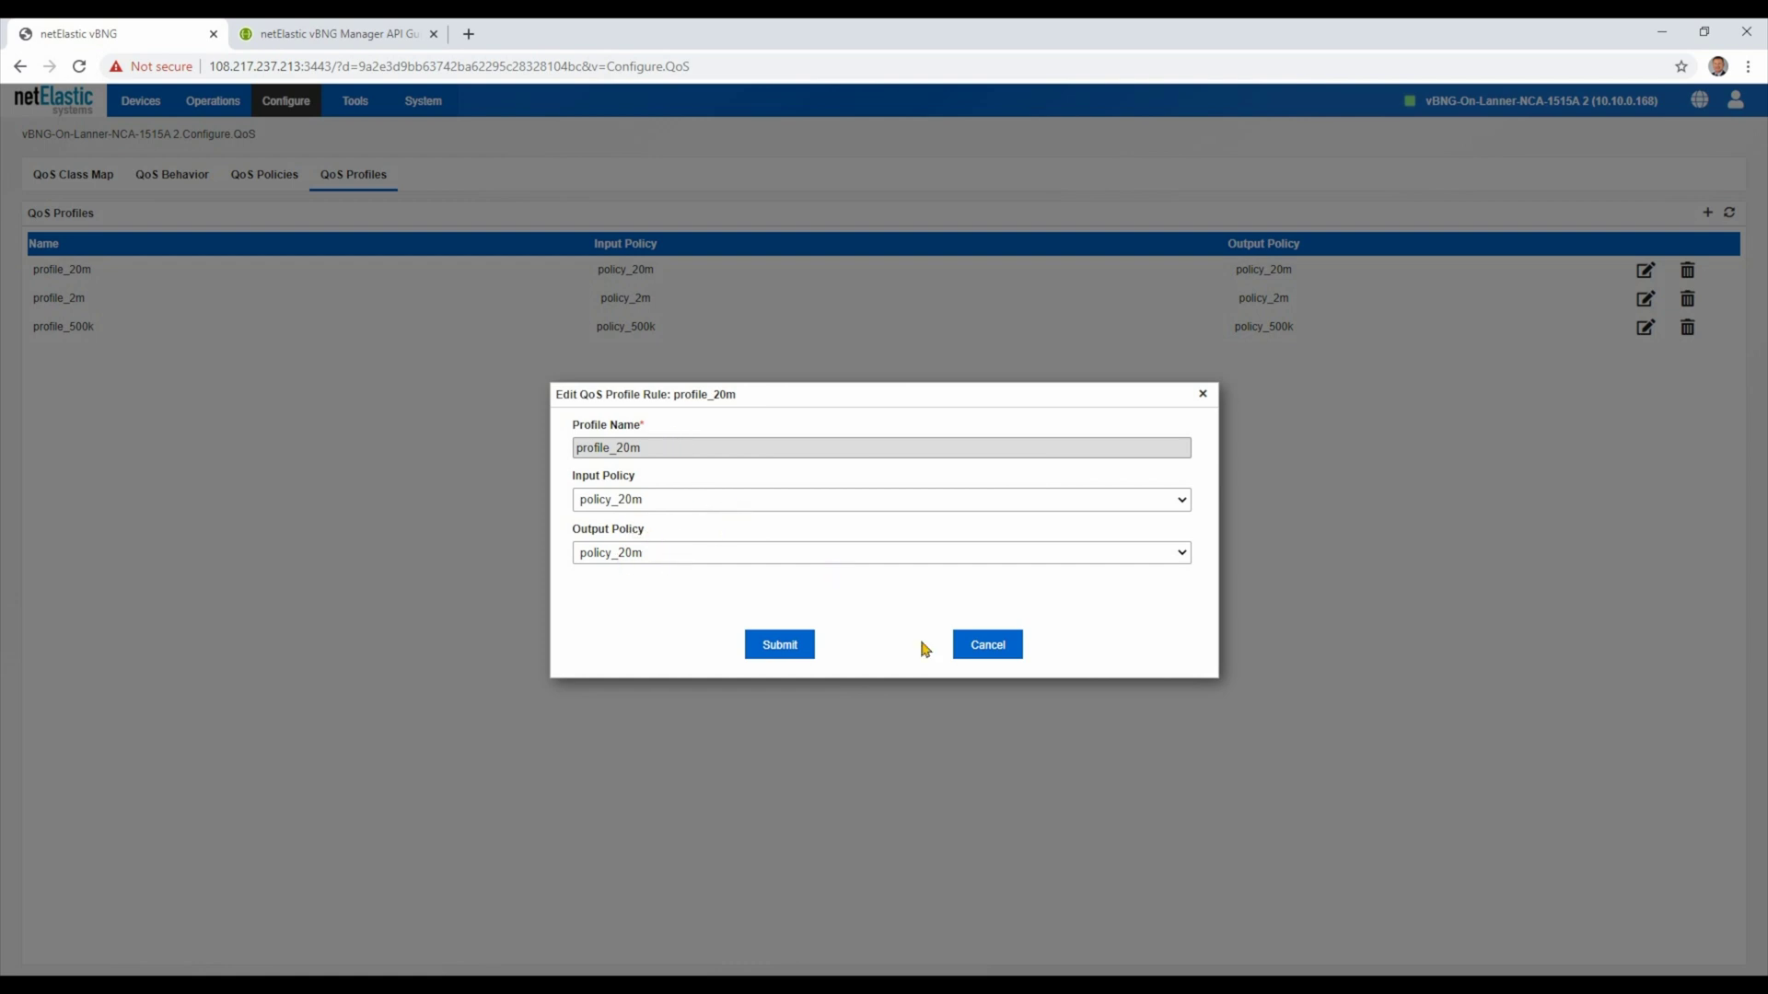
left_click(698, 550)
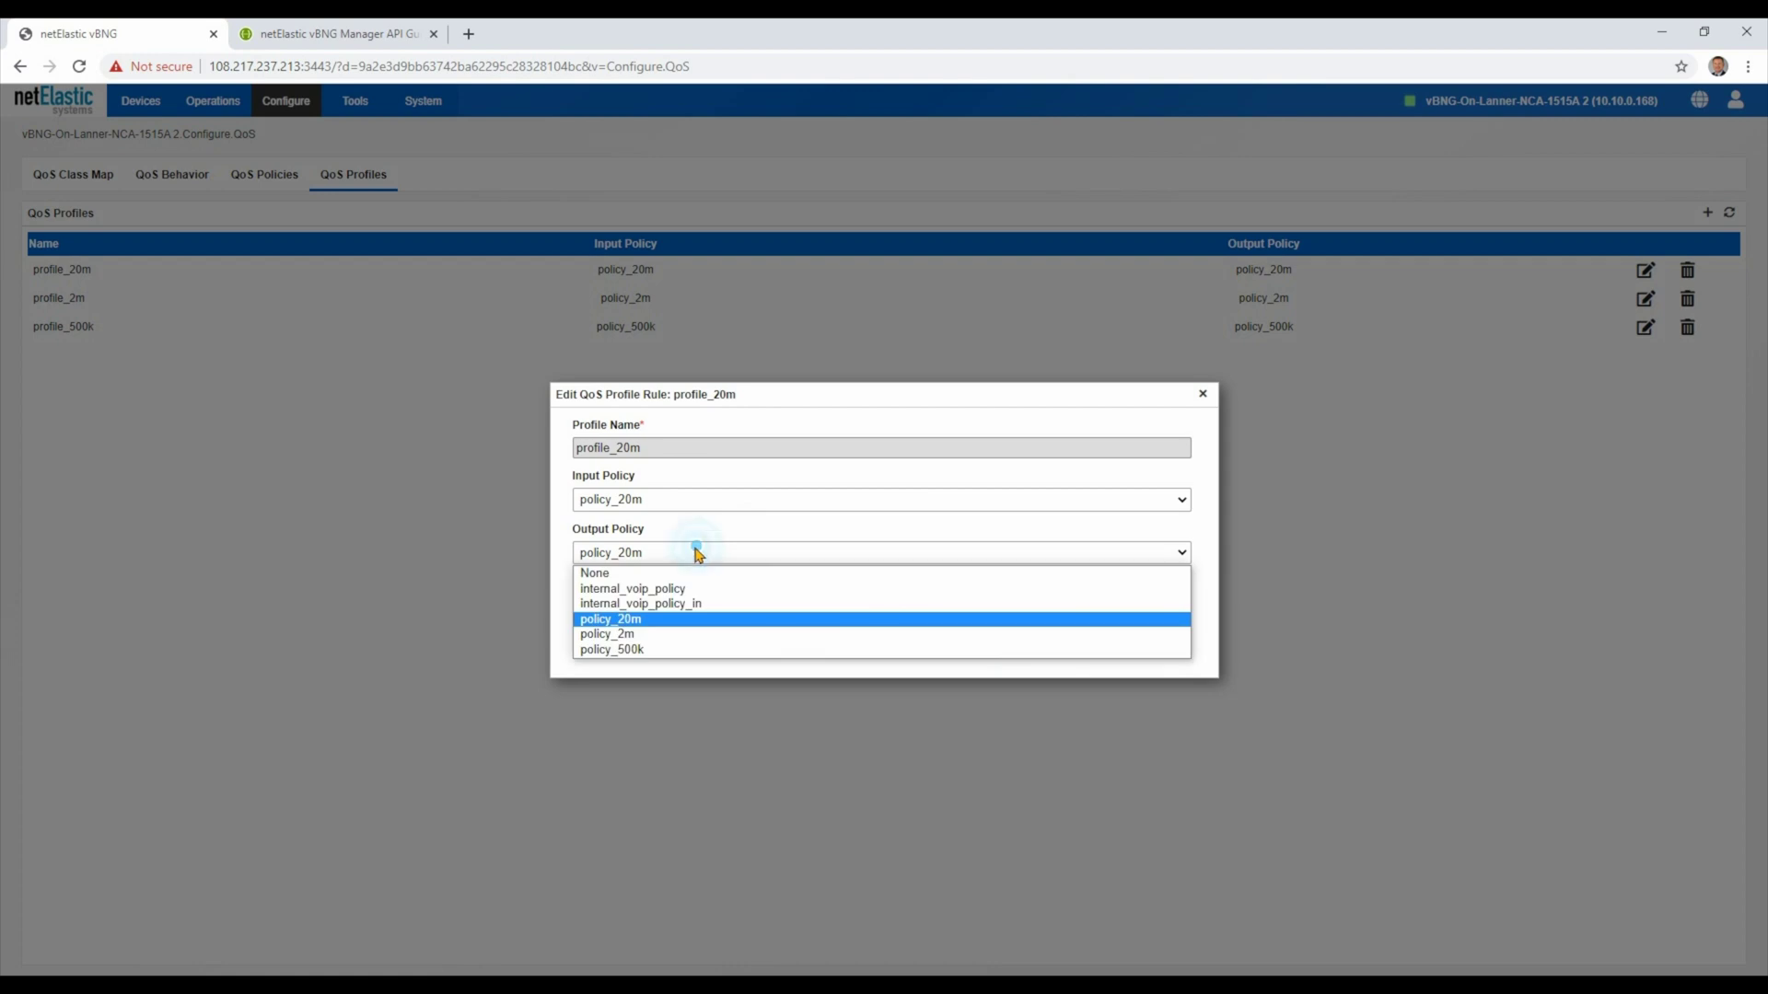
left_click(702, 635)
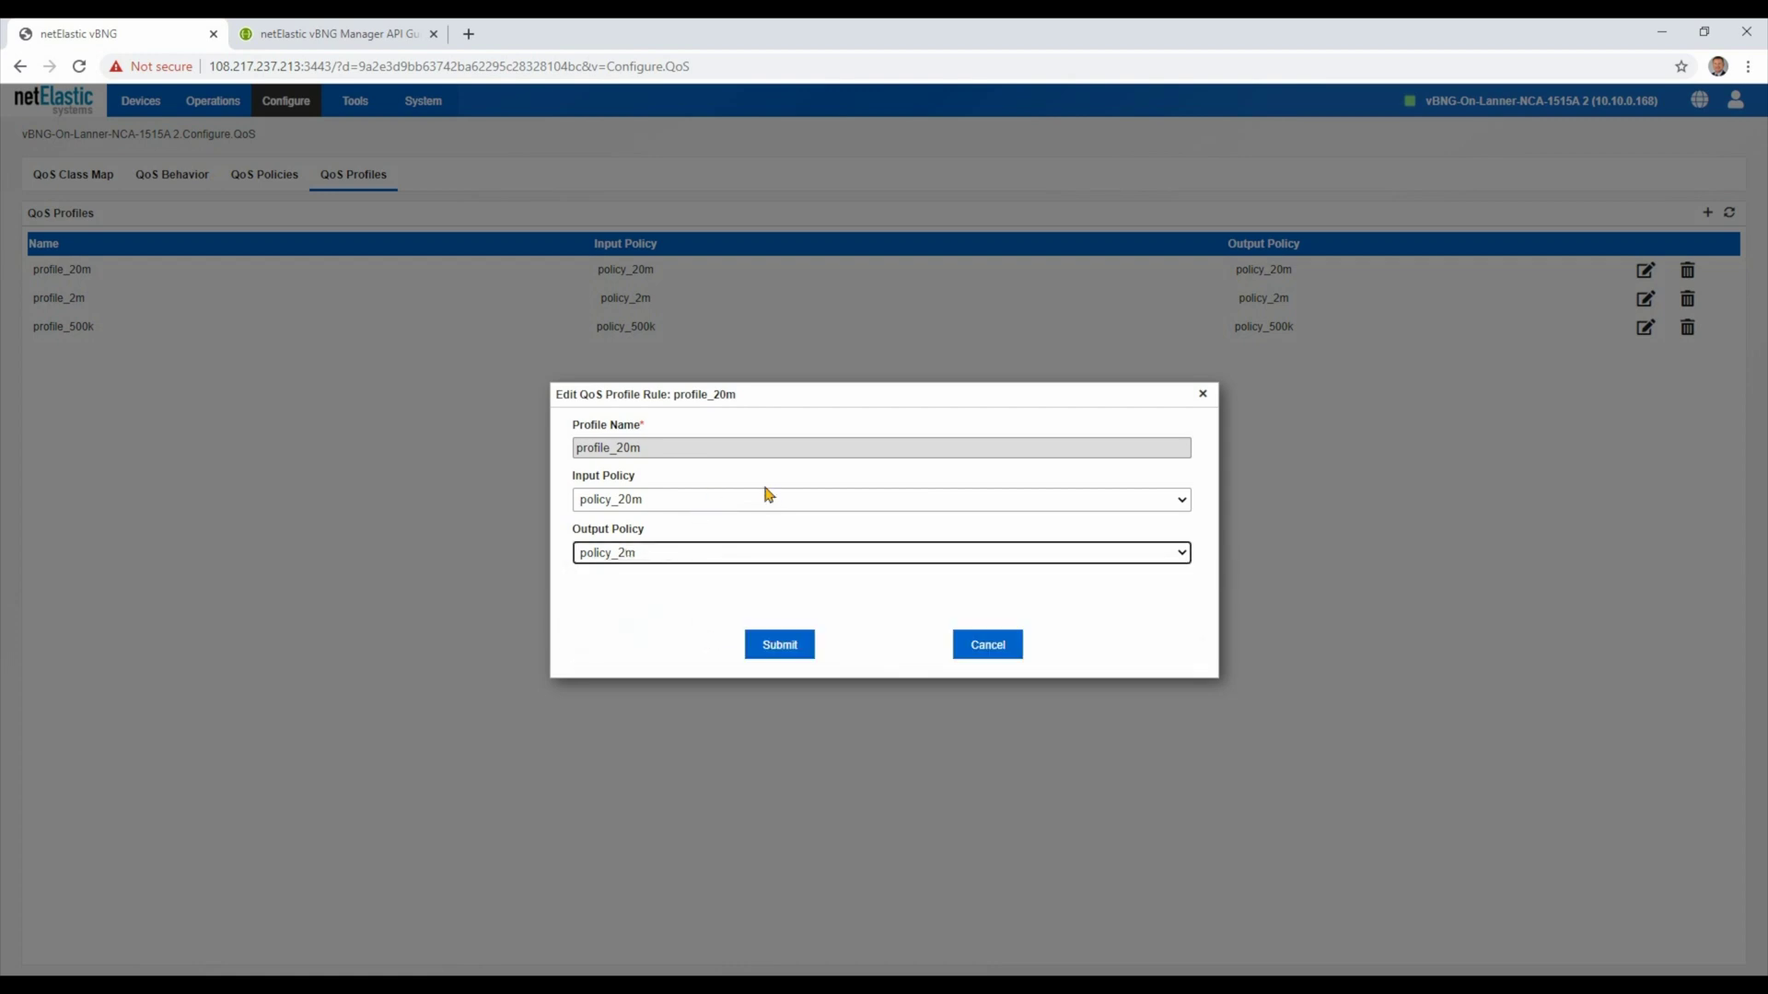
left_click(680, 500)
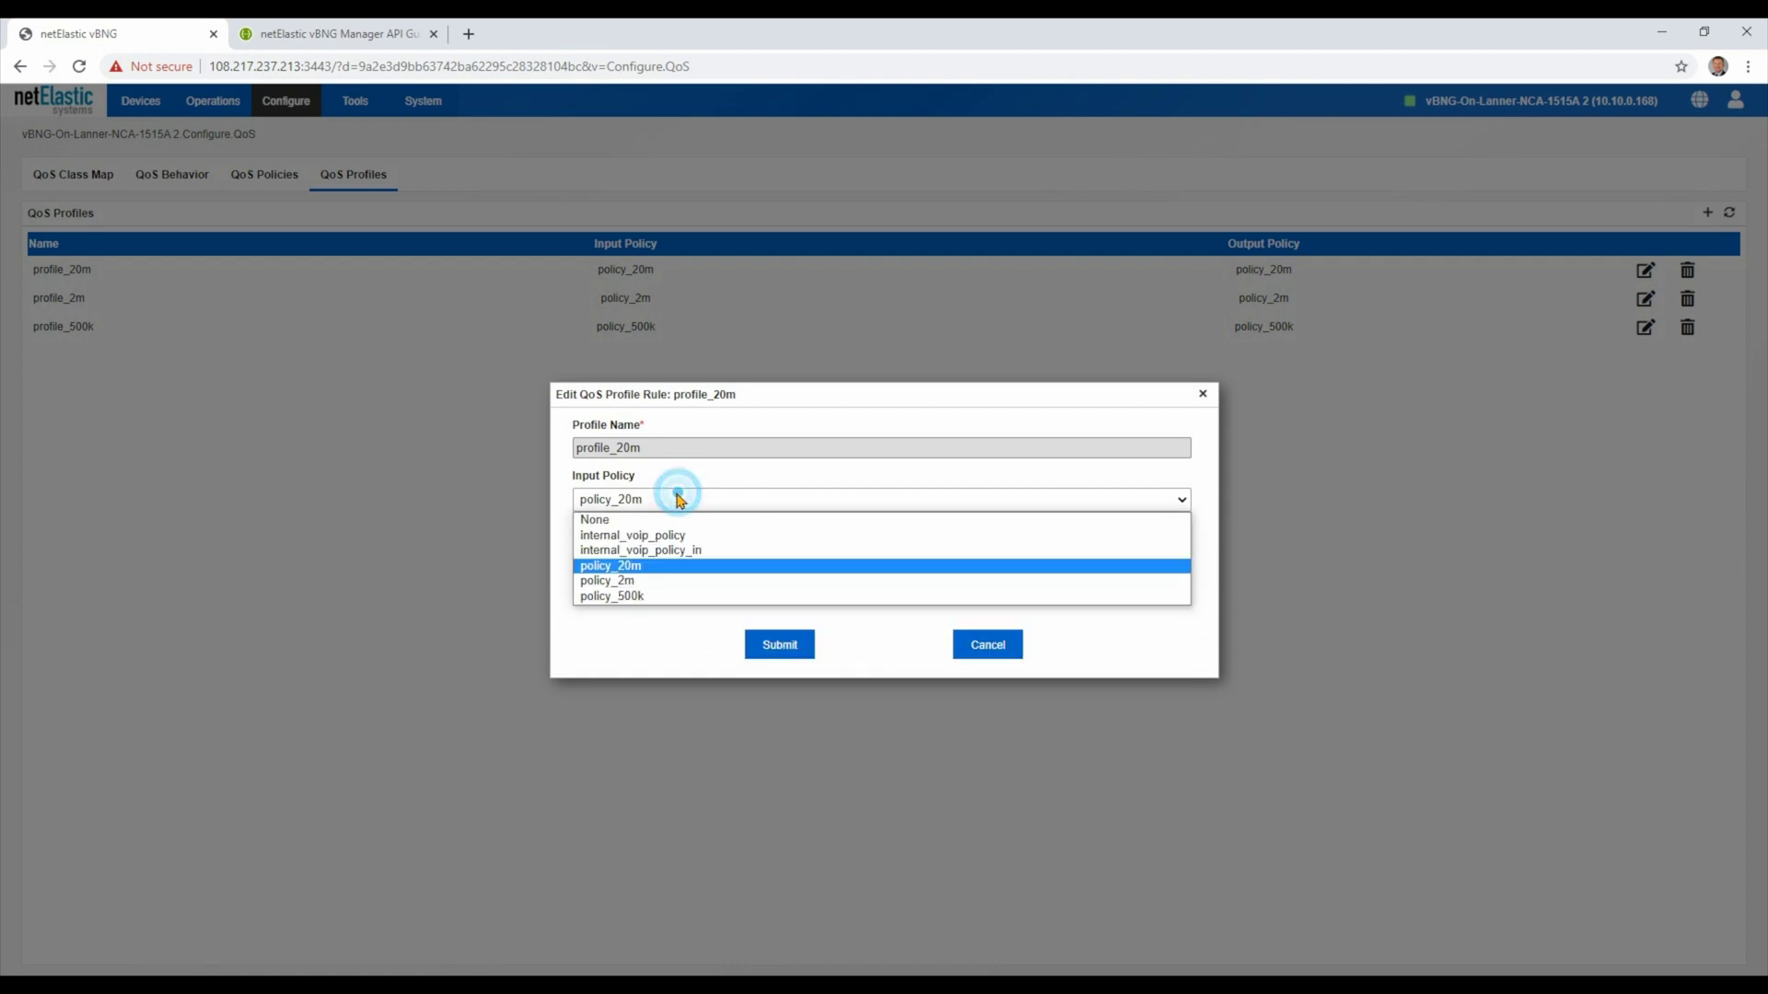
left_click(661, 580)
left_click(669, 553)
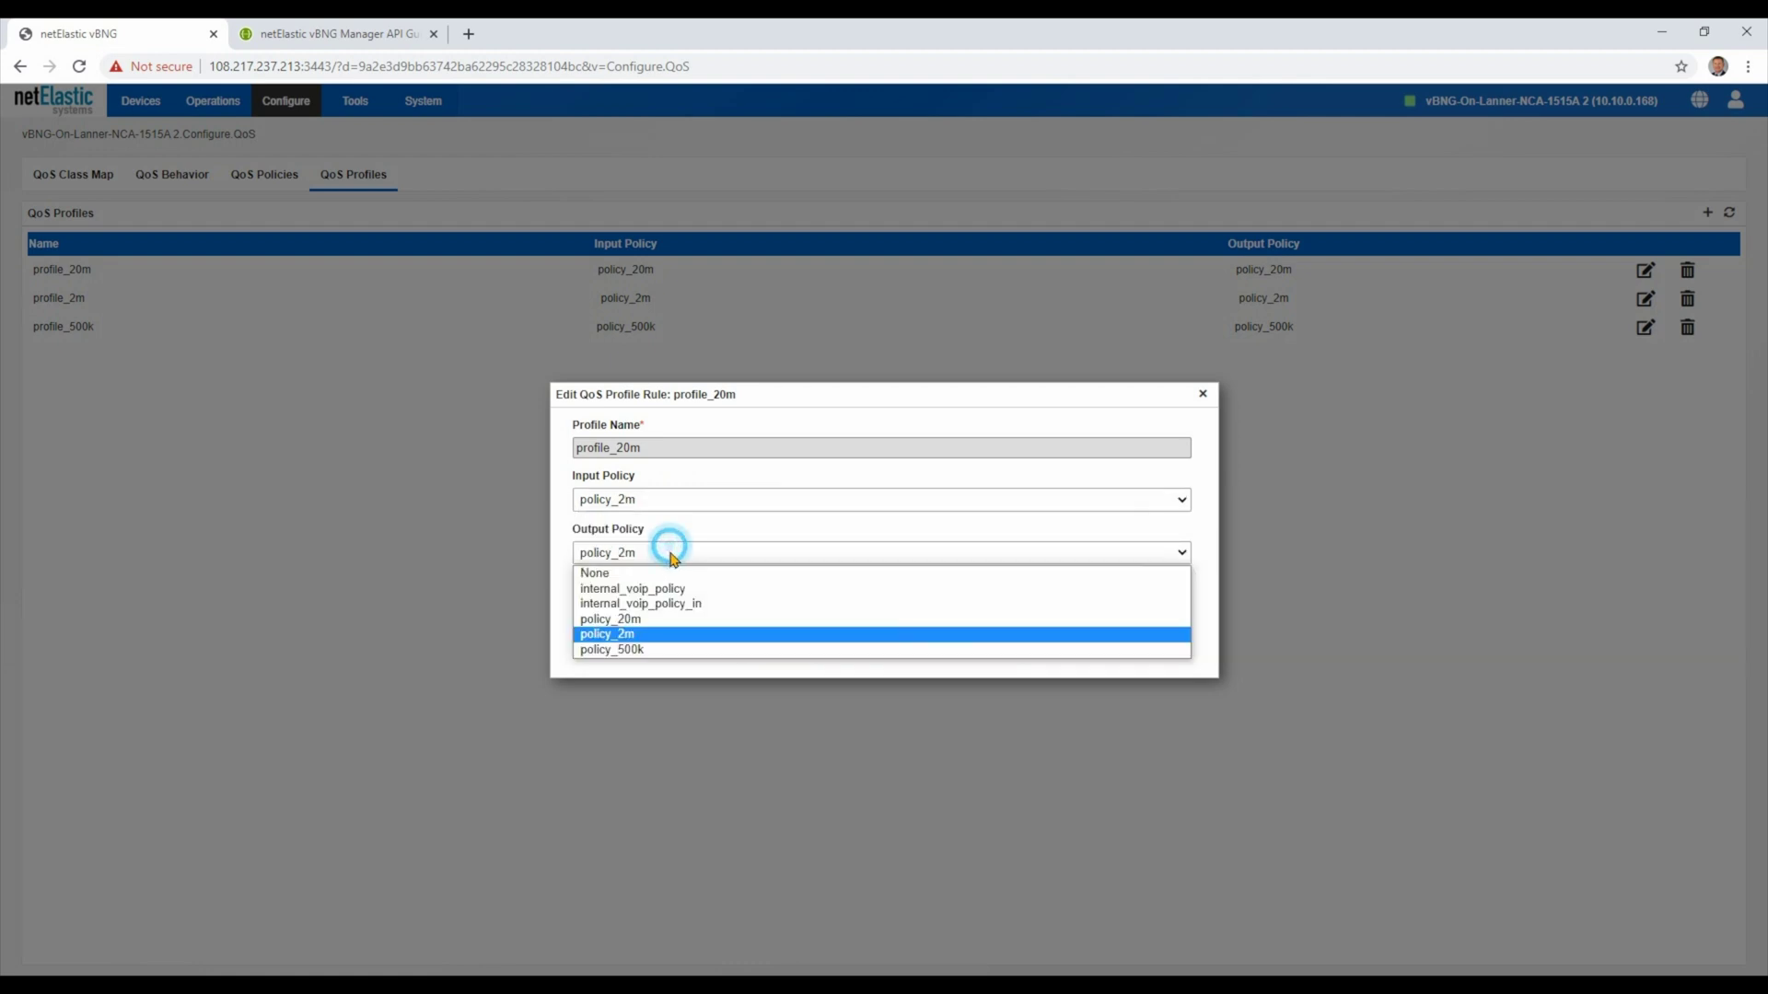
left_click(669, 619)
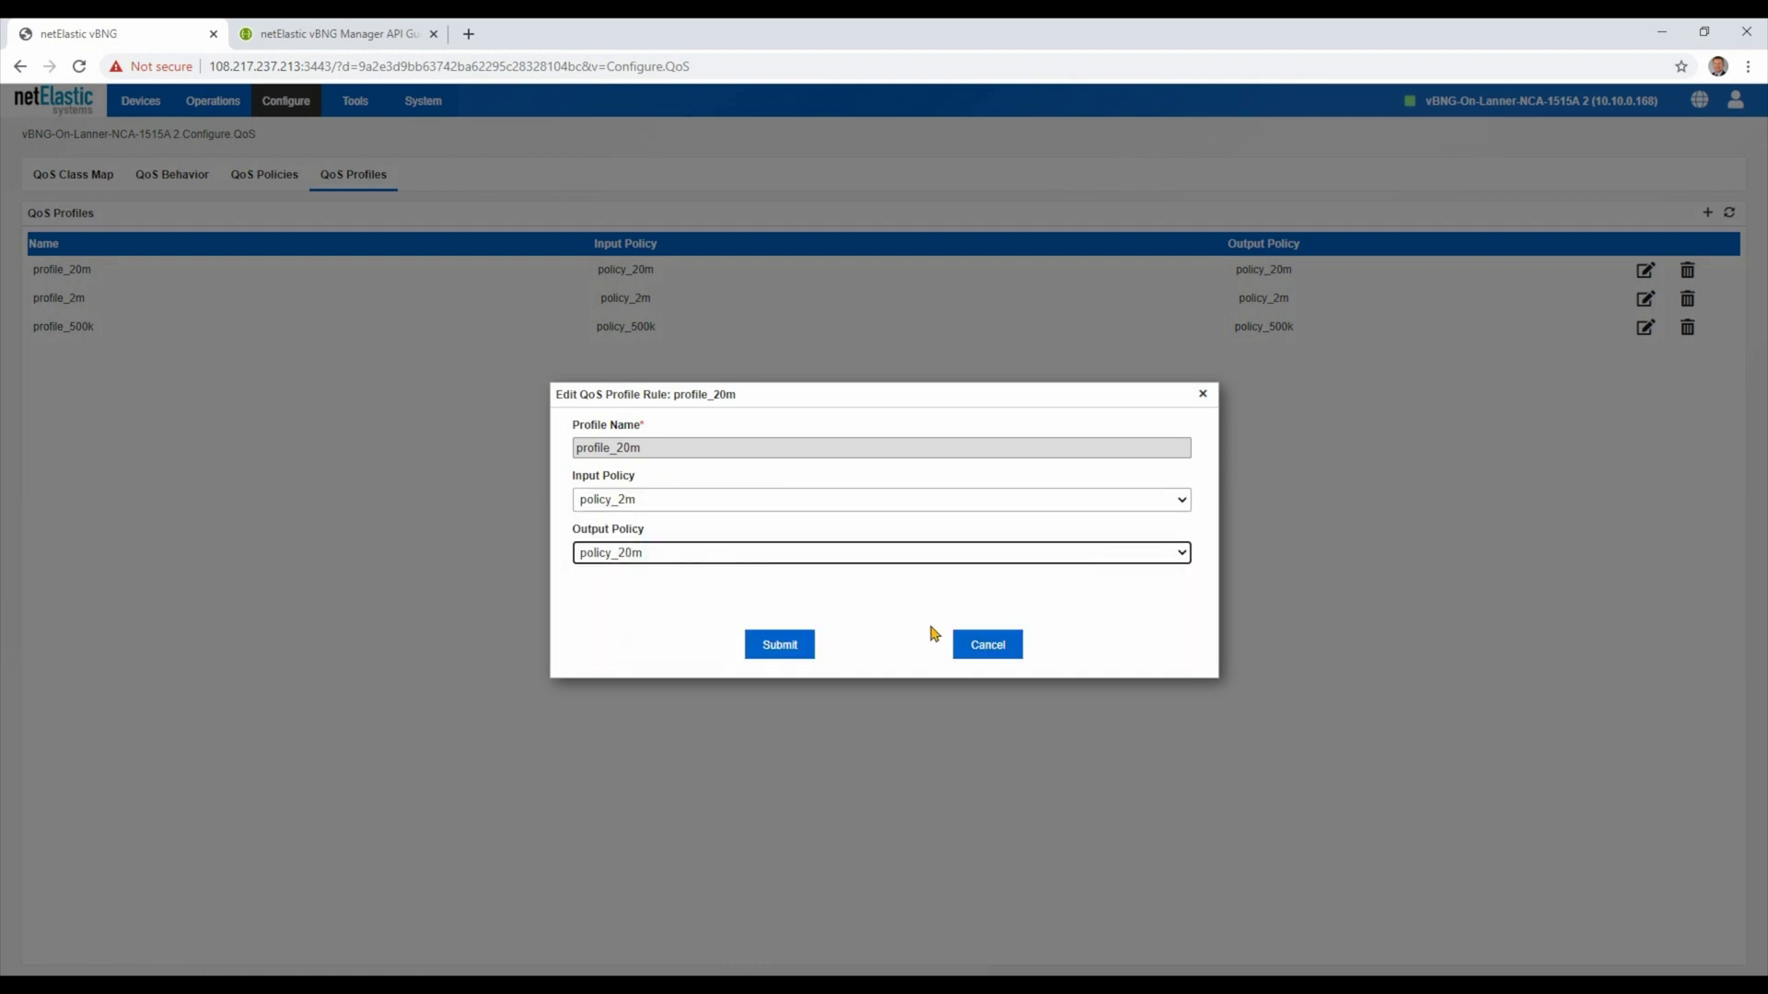
left_click(993, 645)
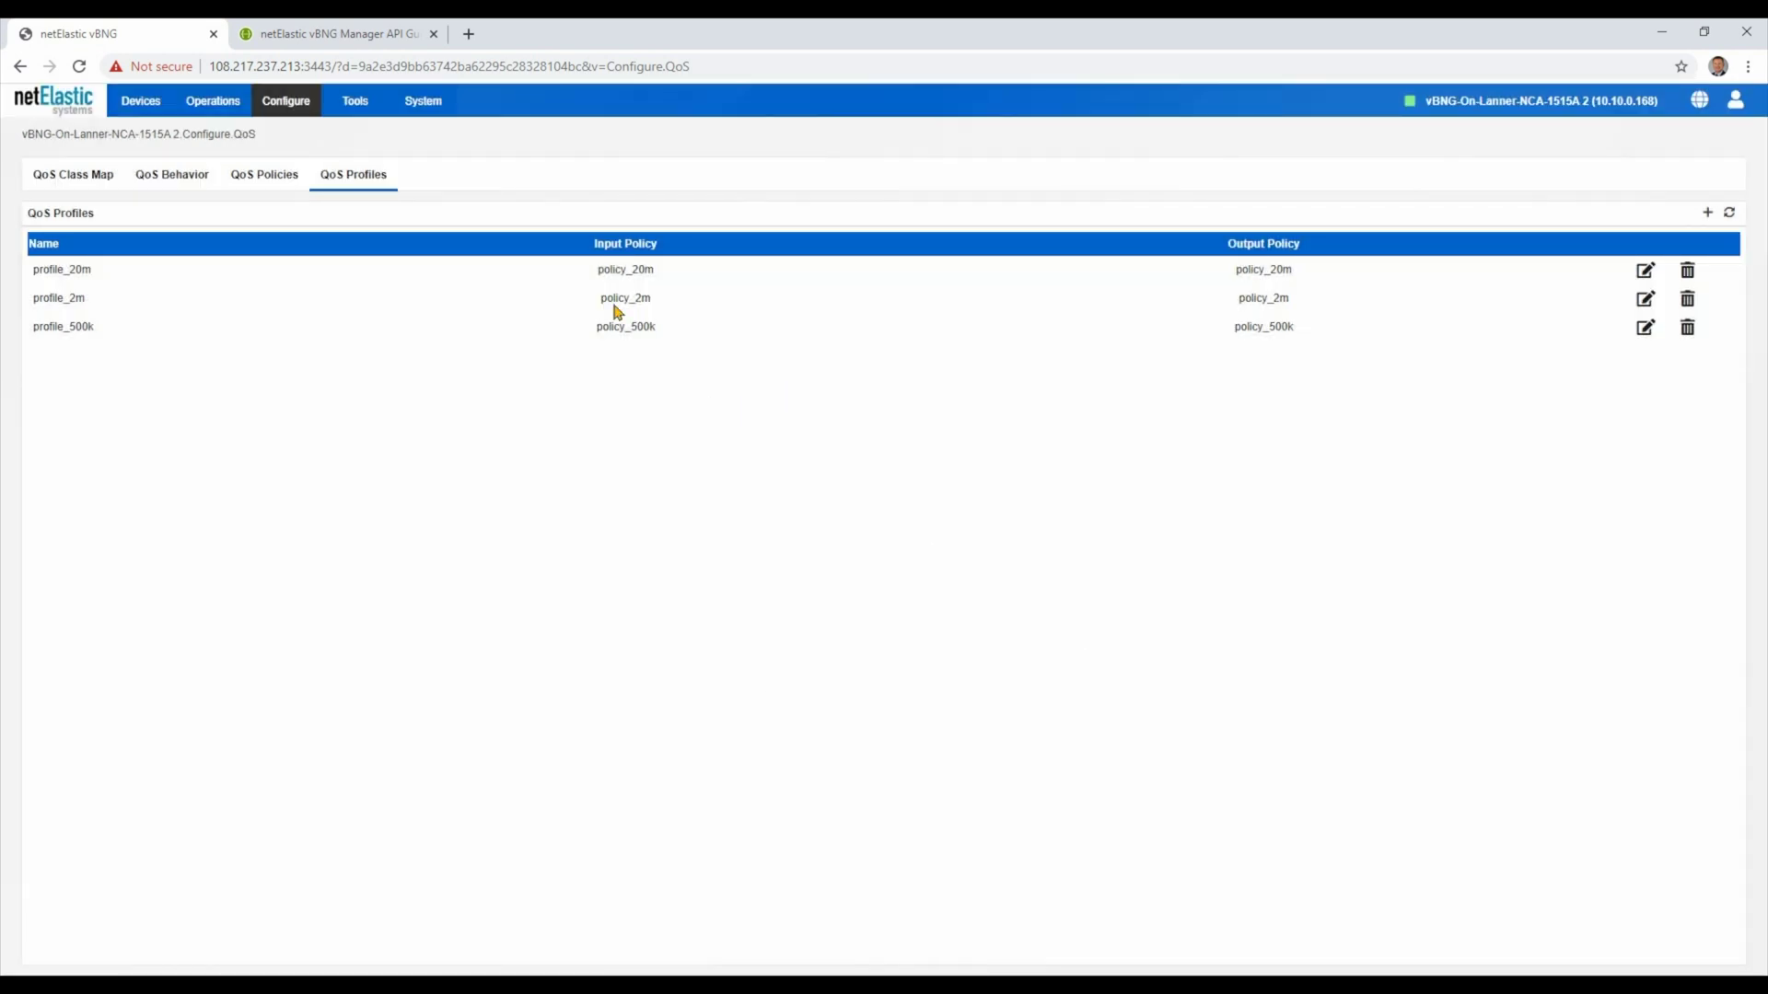
left_click(290, 106)
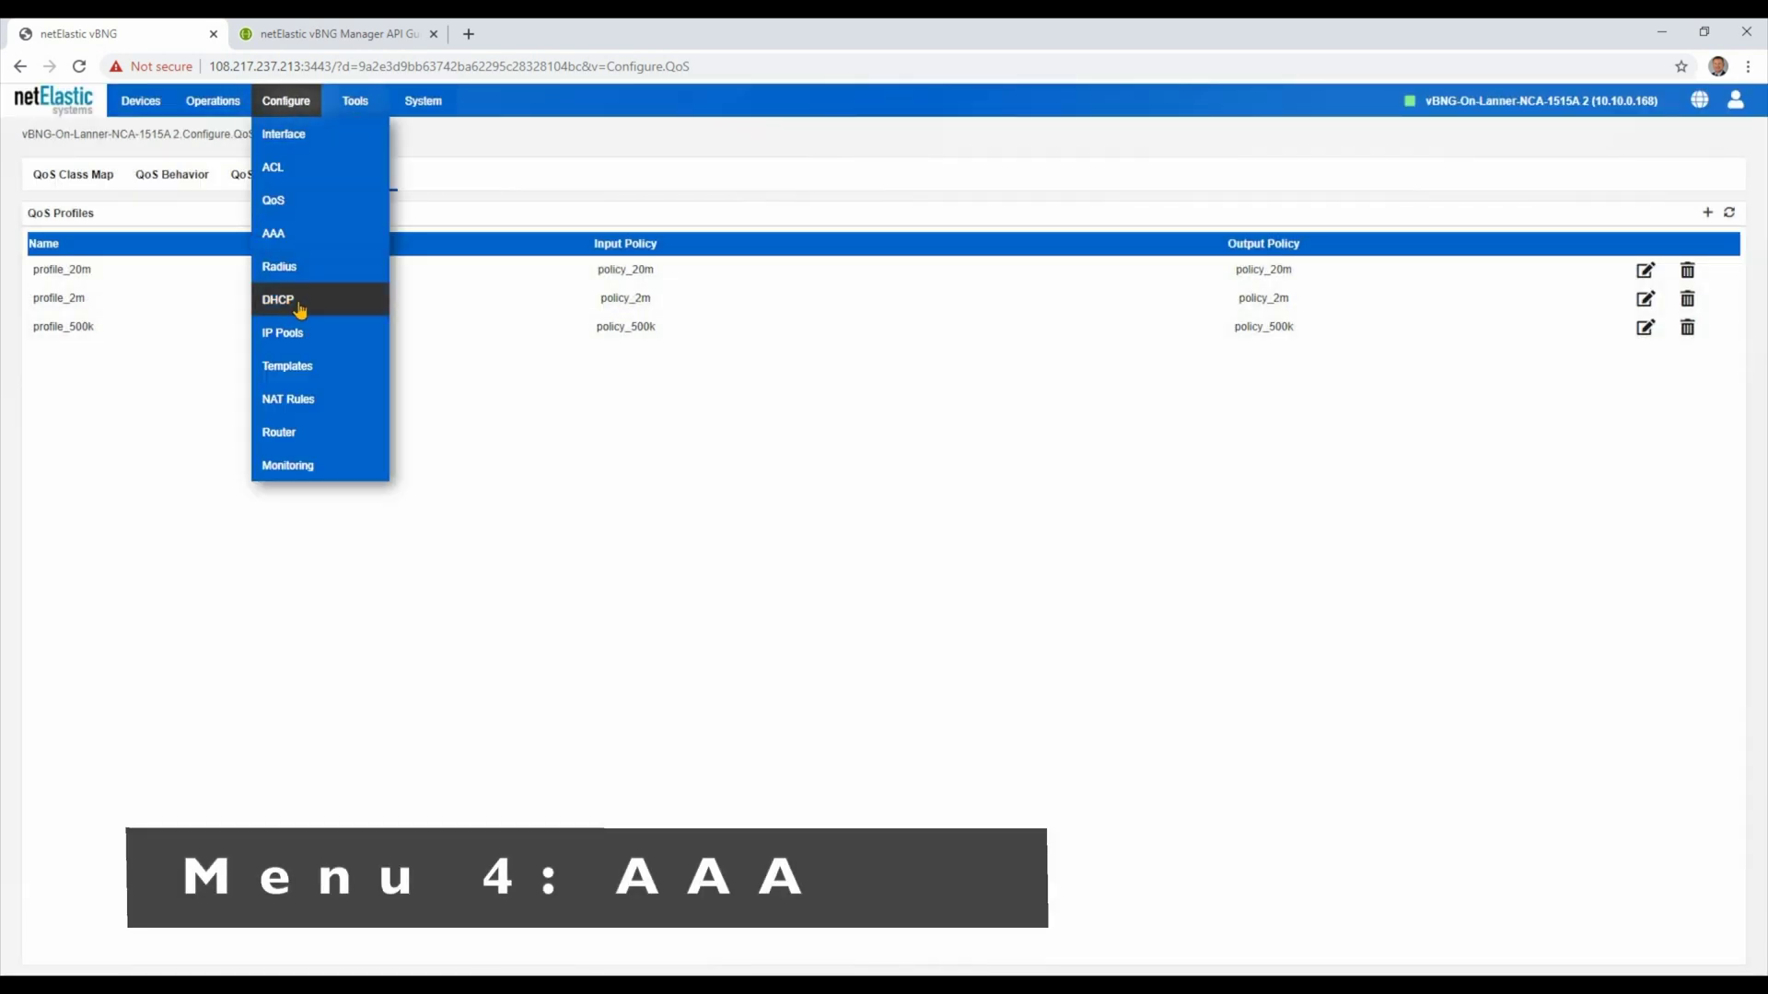
In Configure > AAA, check localAuthentication's strip-domain username format, cancel, and view Authorization templates
left_click(281, 241)
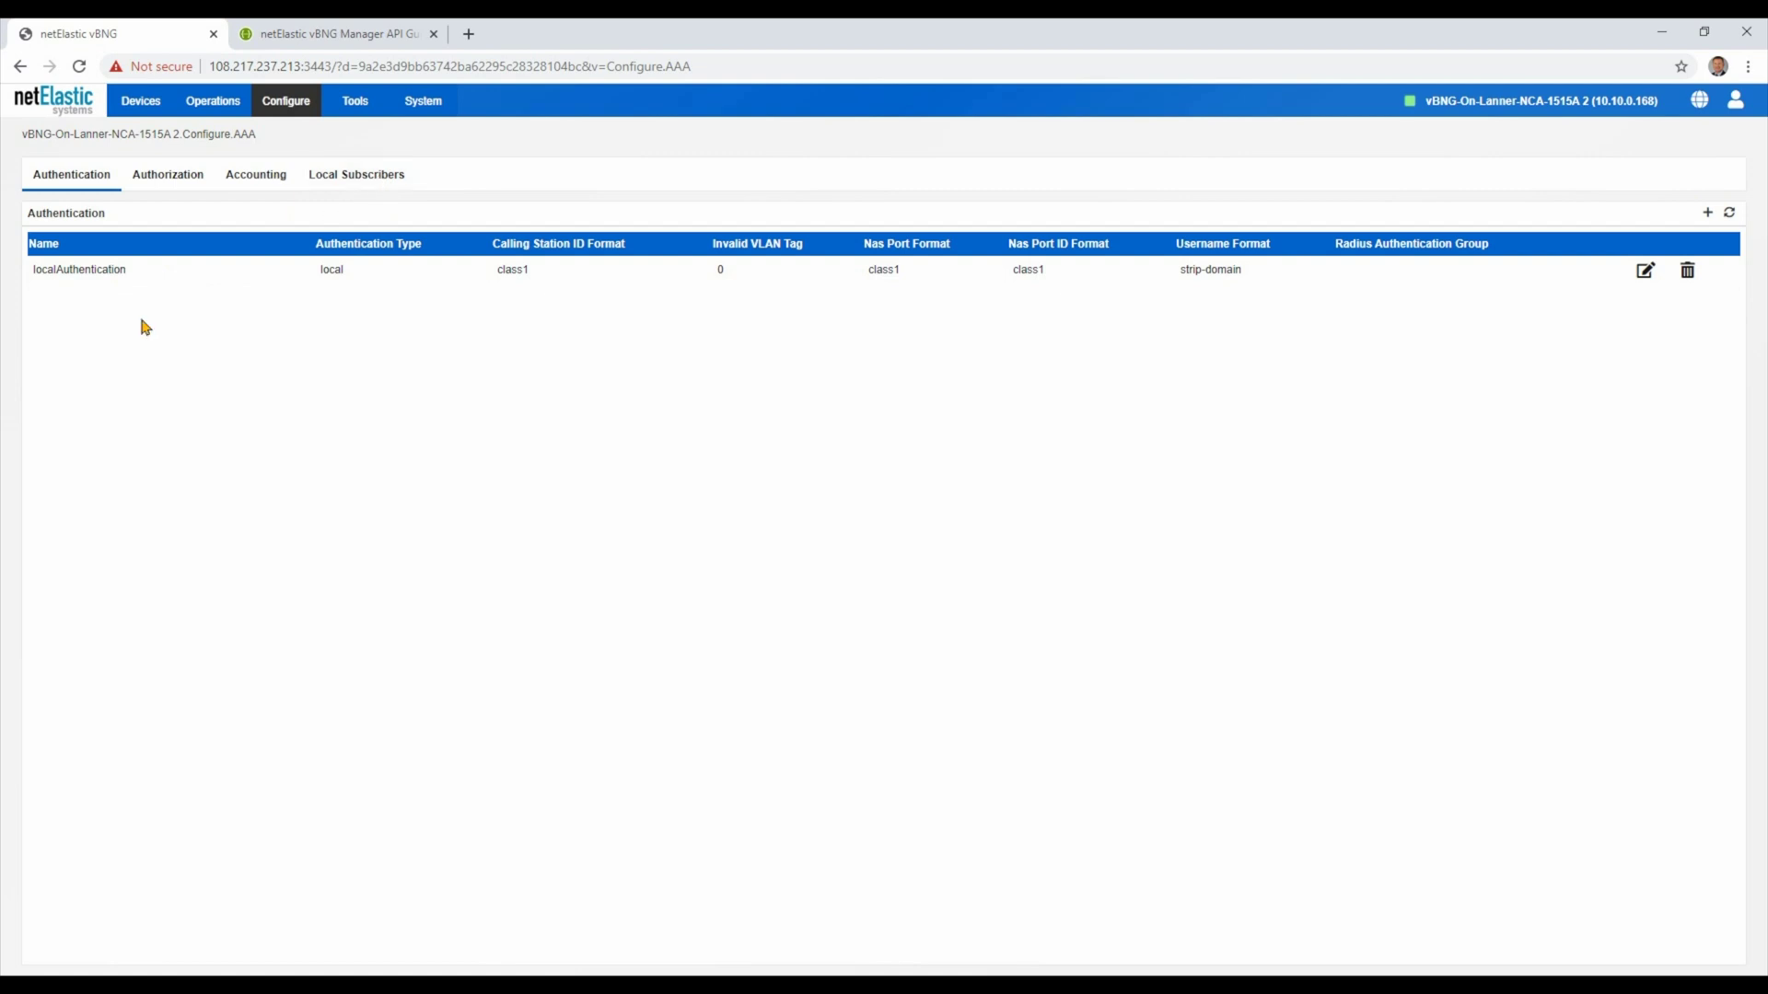
left_click(117, 268)
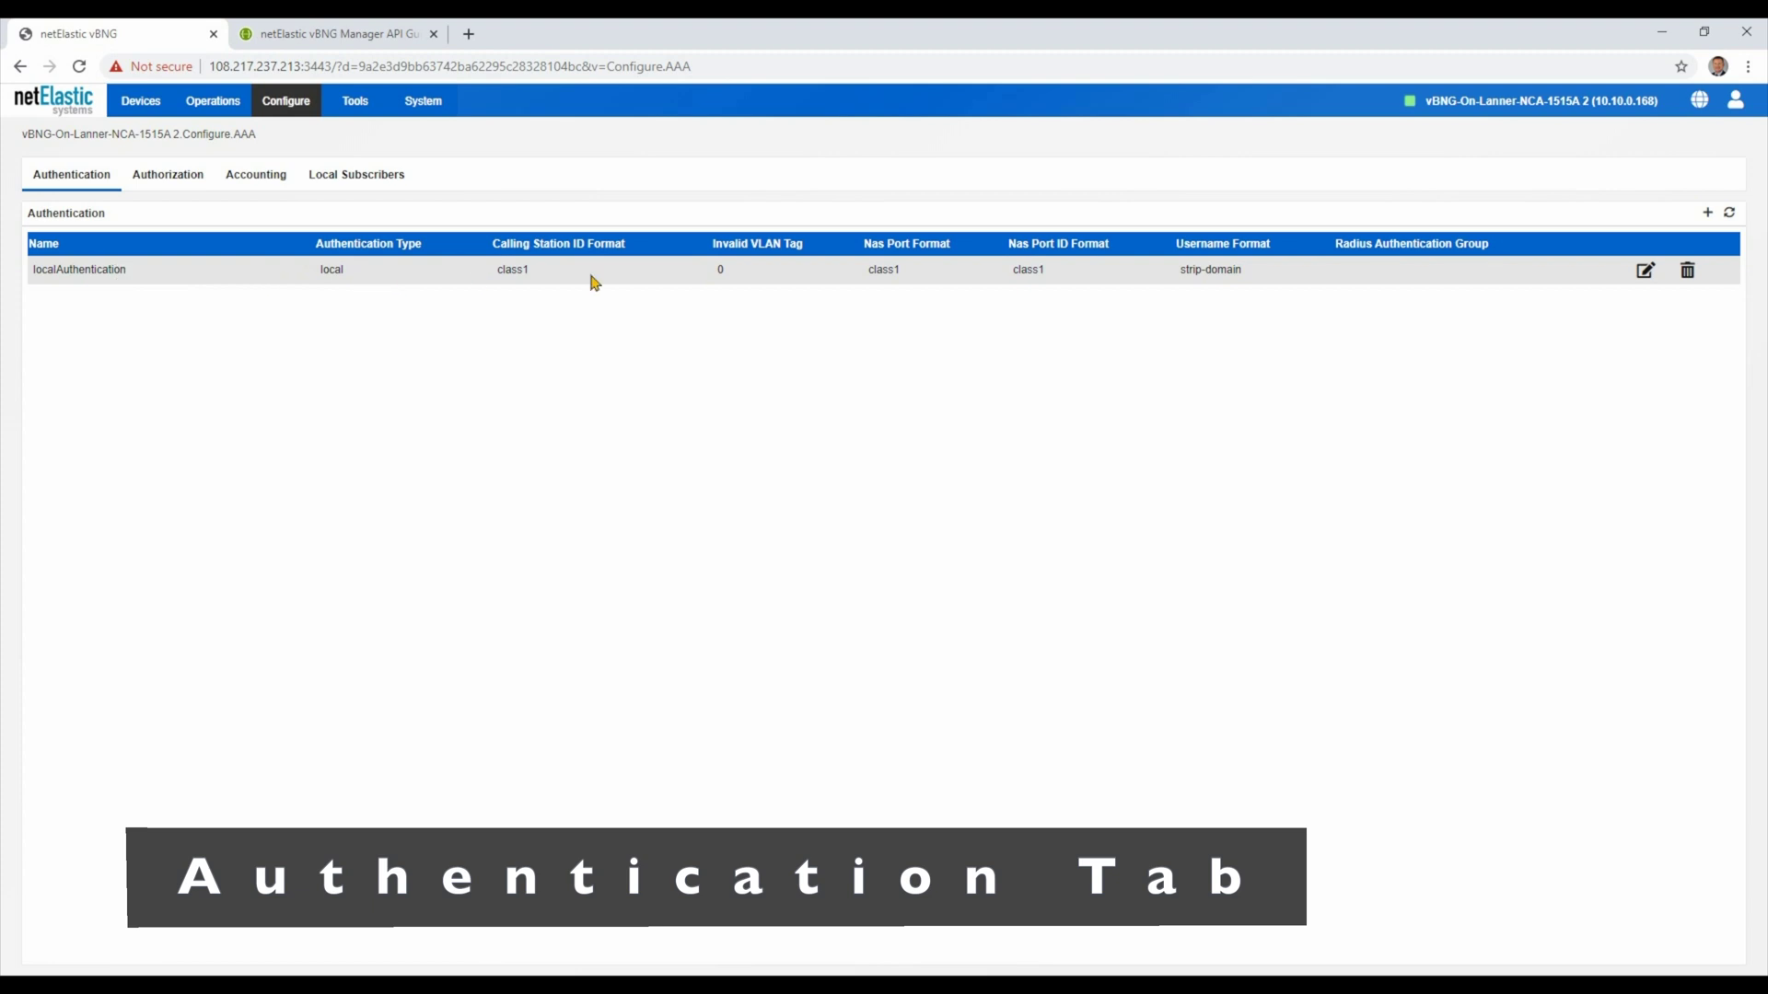
left_click(1645, 270)
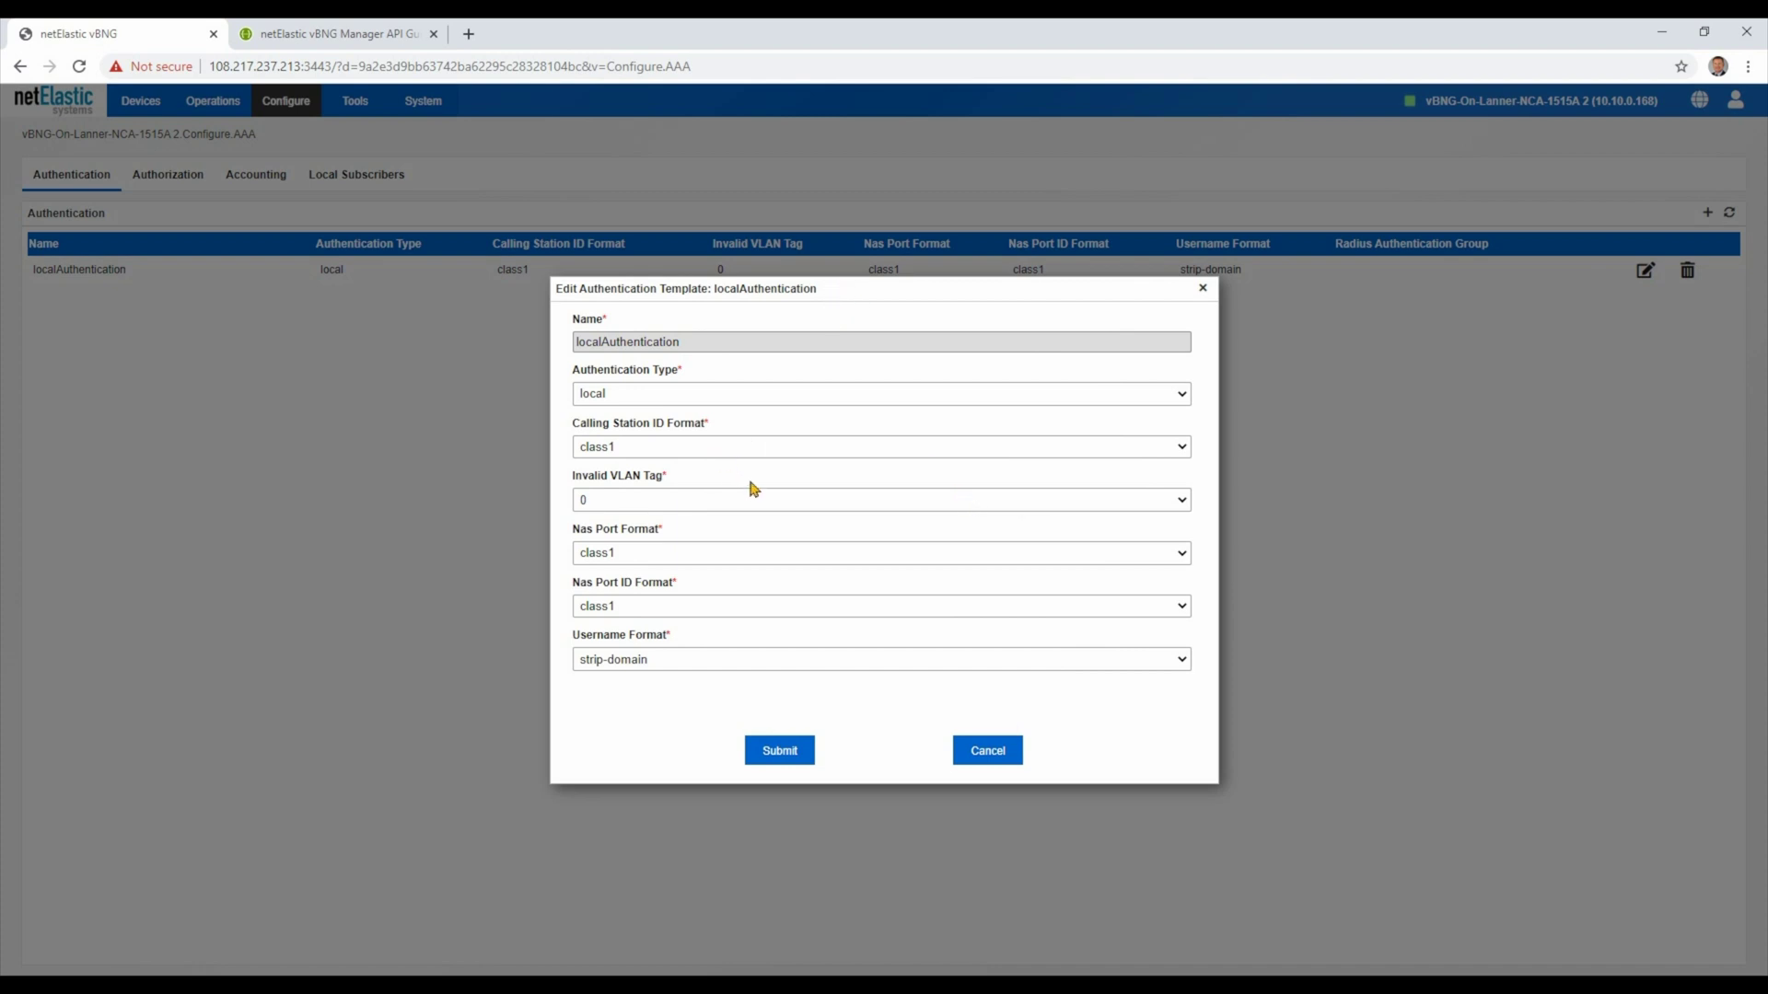
left_click(695, 662)
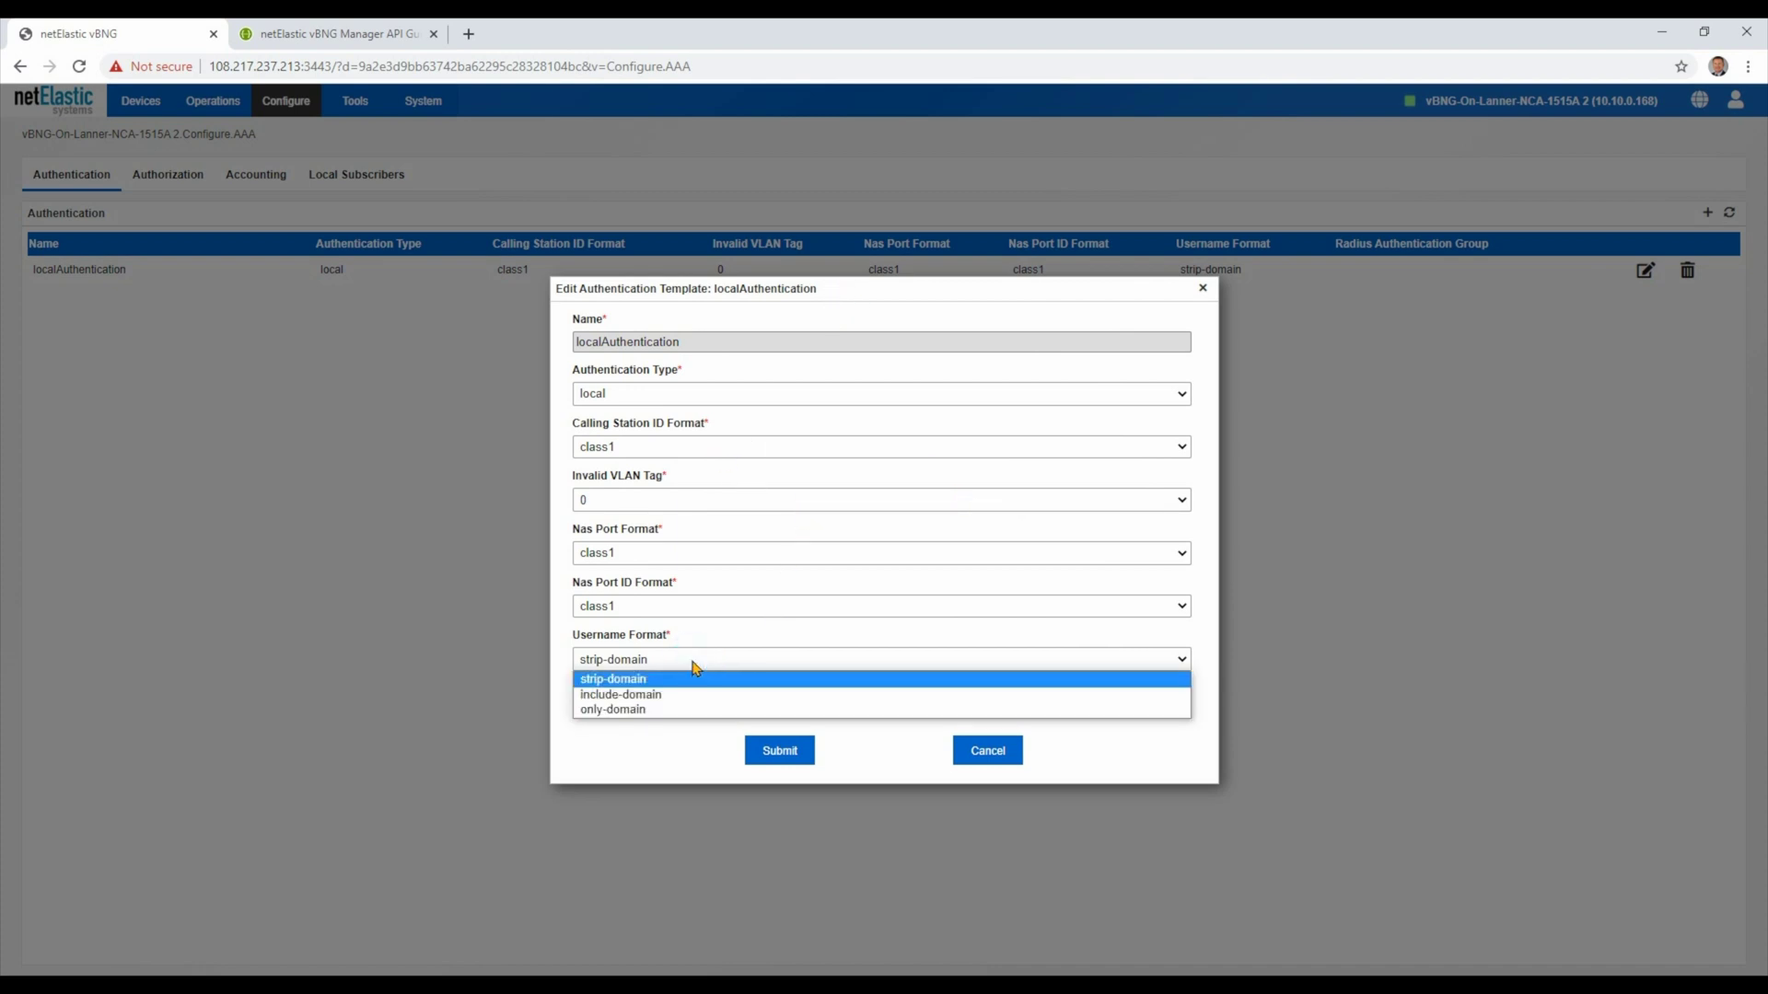
left_click(695, 663)
left_click(993, 748)
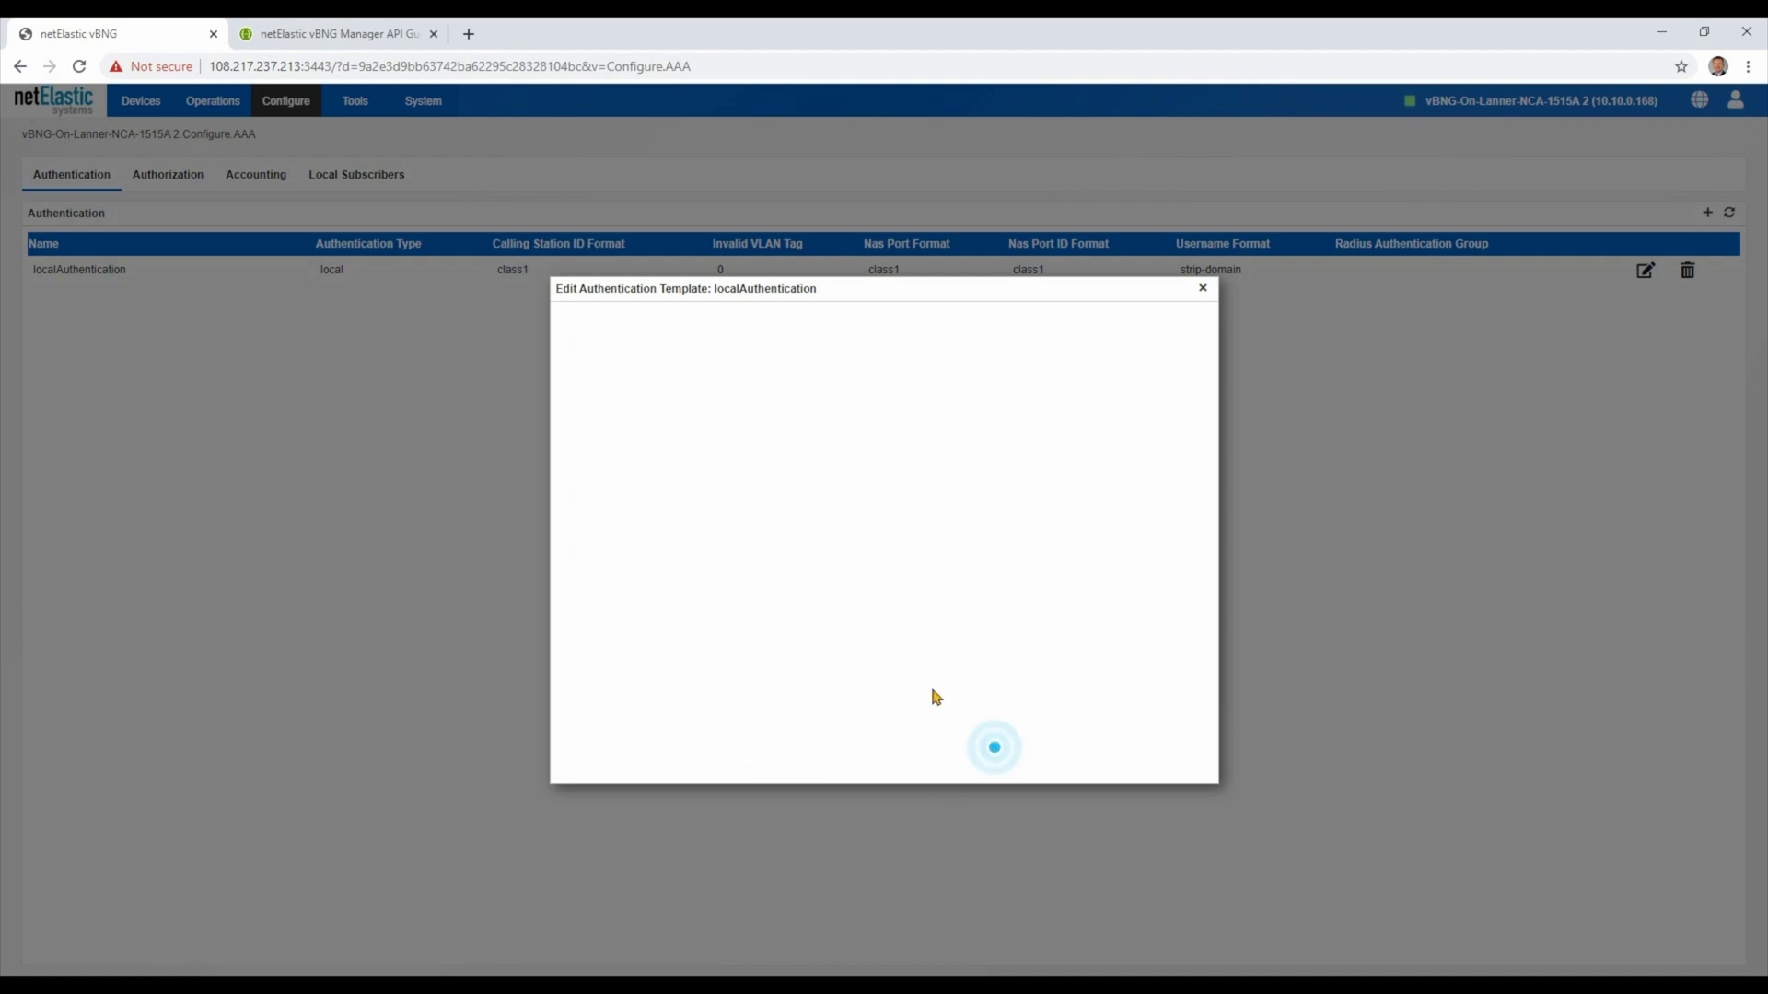
left_click(171, 175)
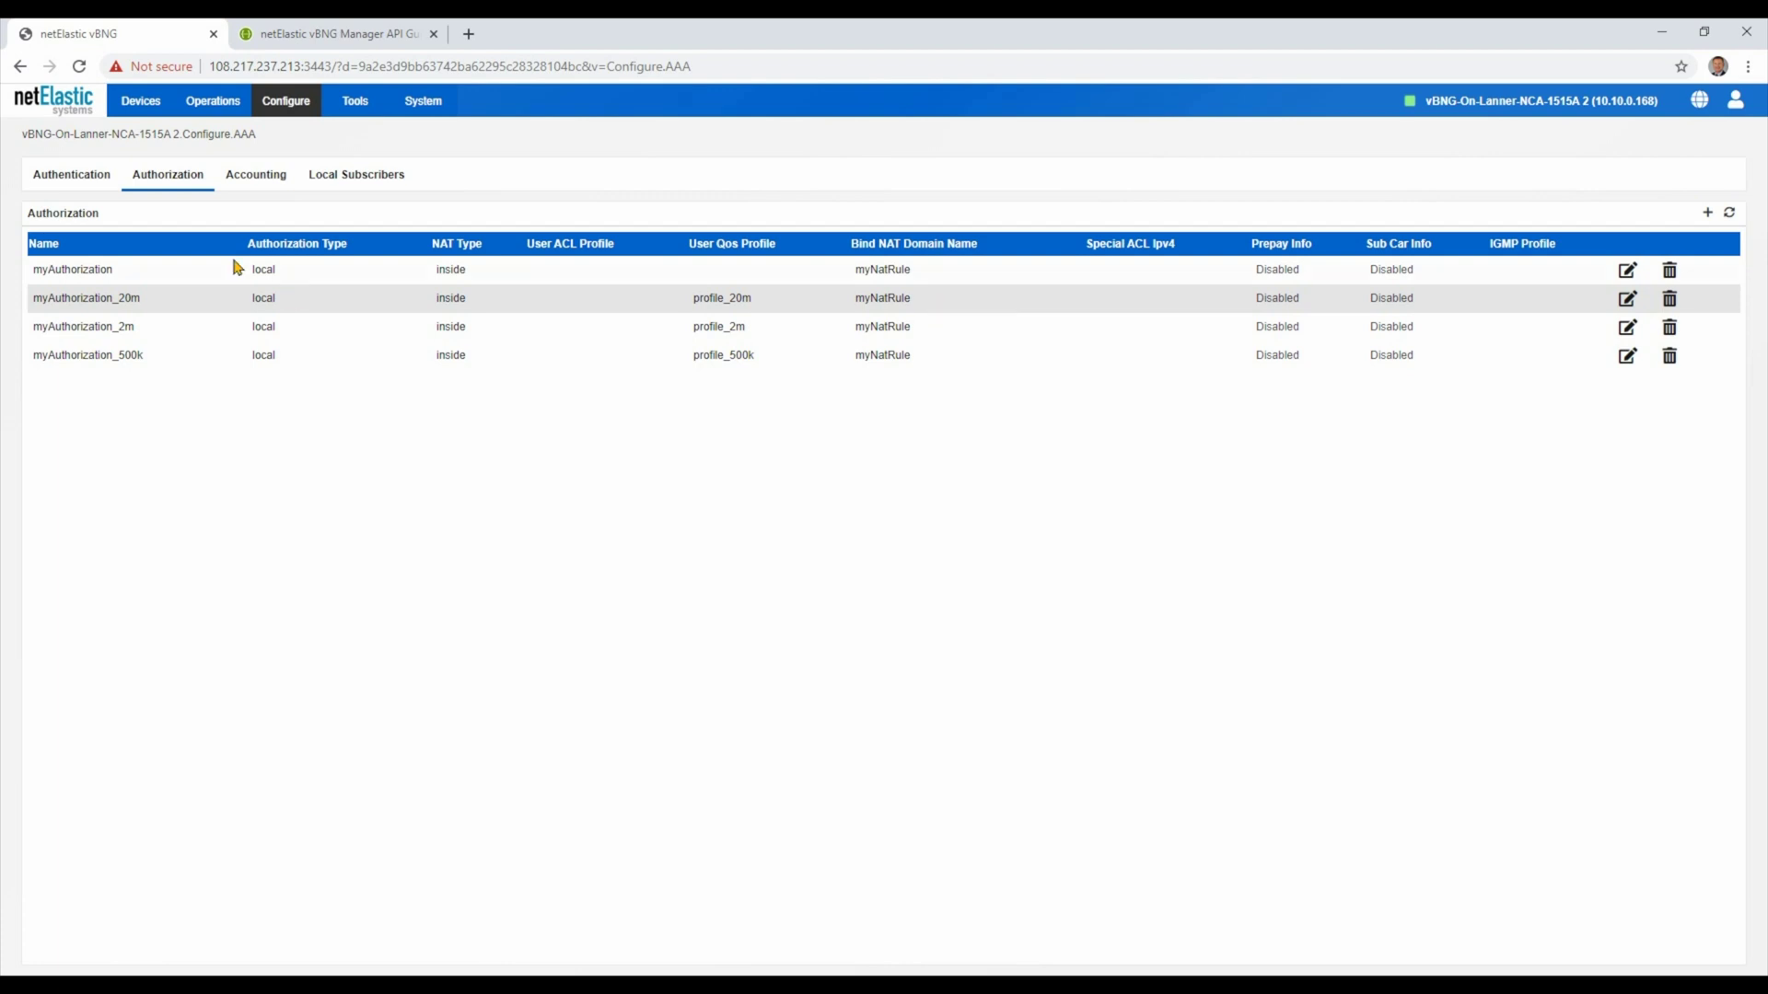
Preview an Add Accounting Rule form with local type and discard it, then view the two myDomain local subscribers
left_click(246, 177)
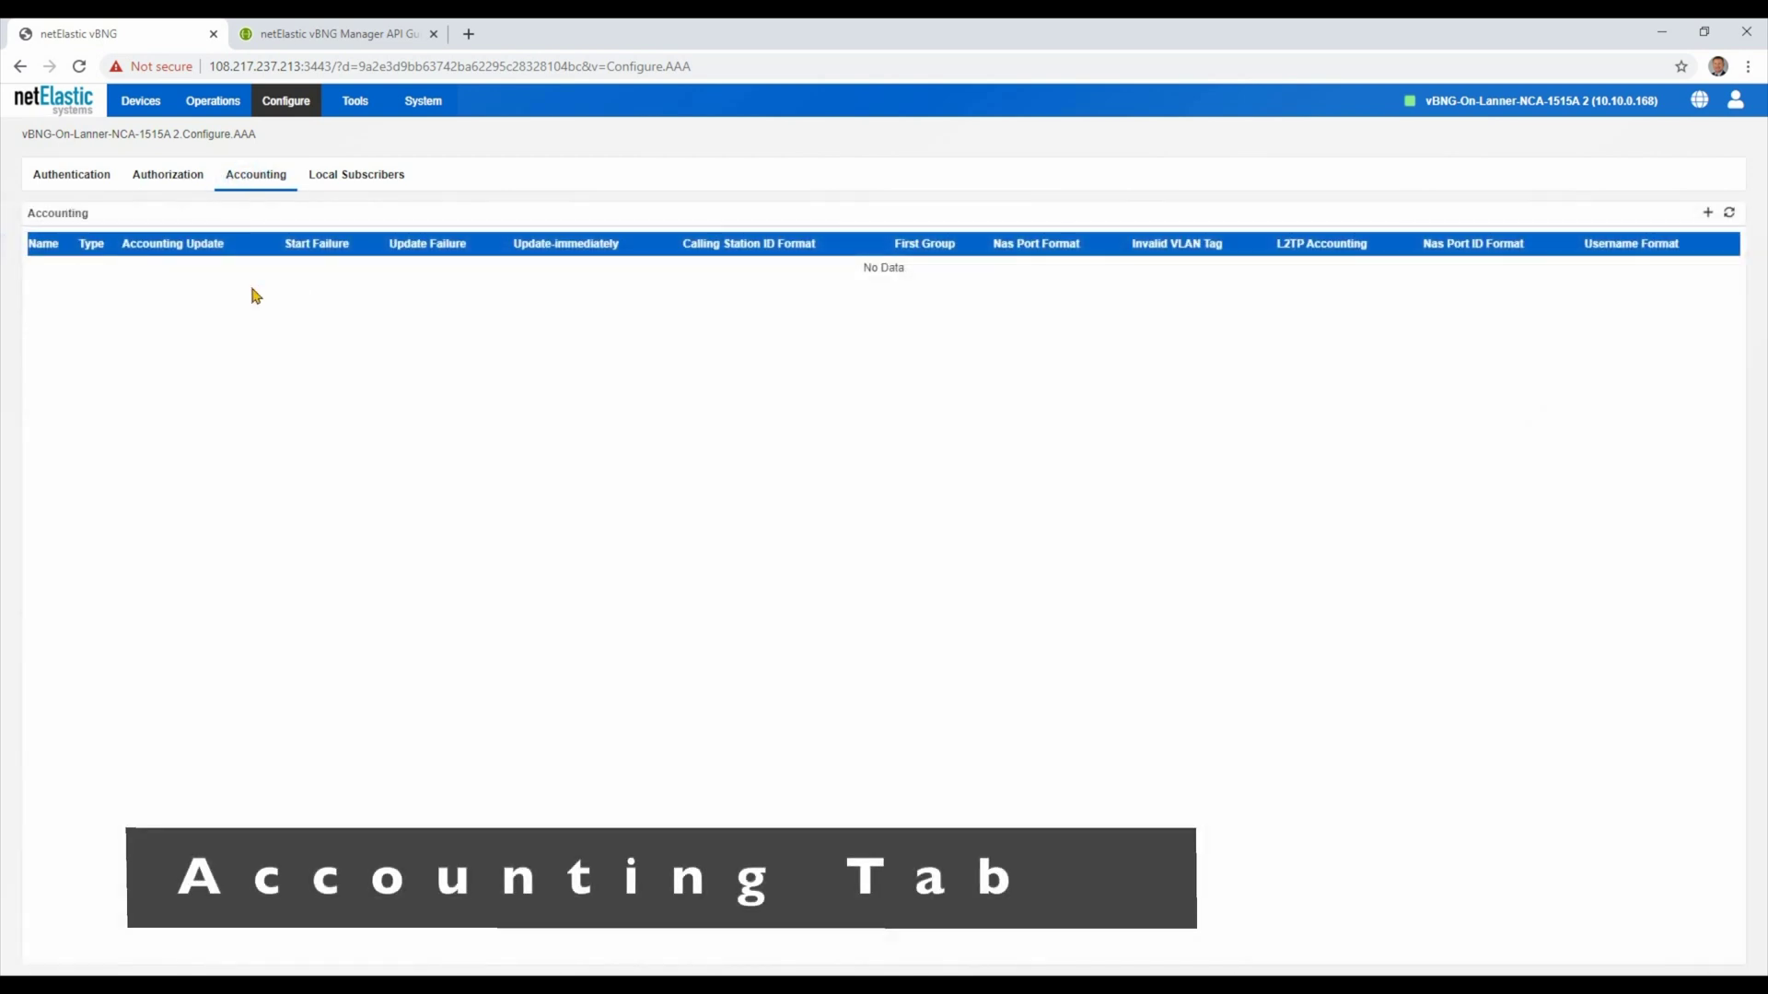
left_click(1708, 213)
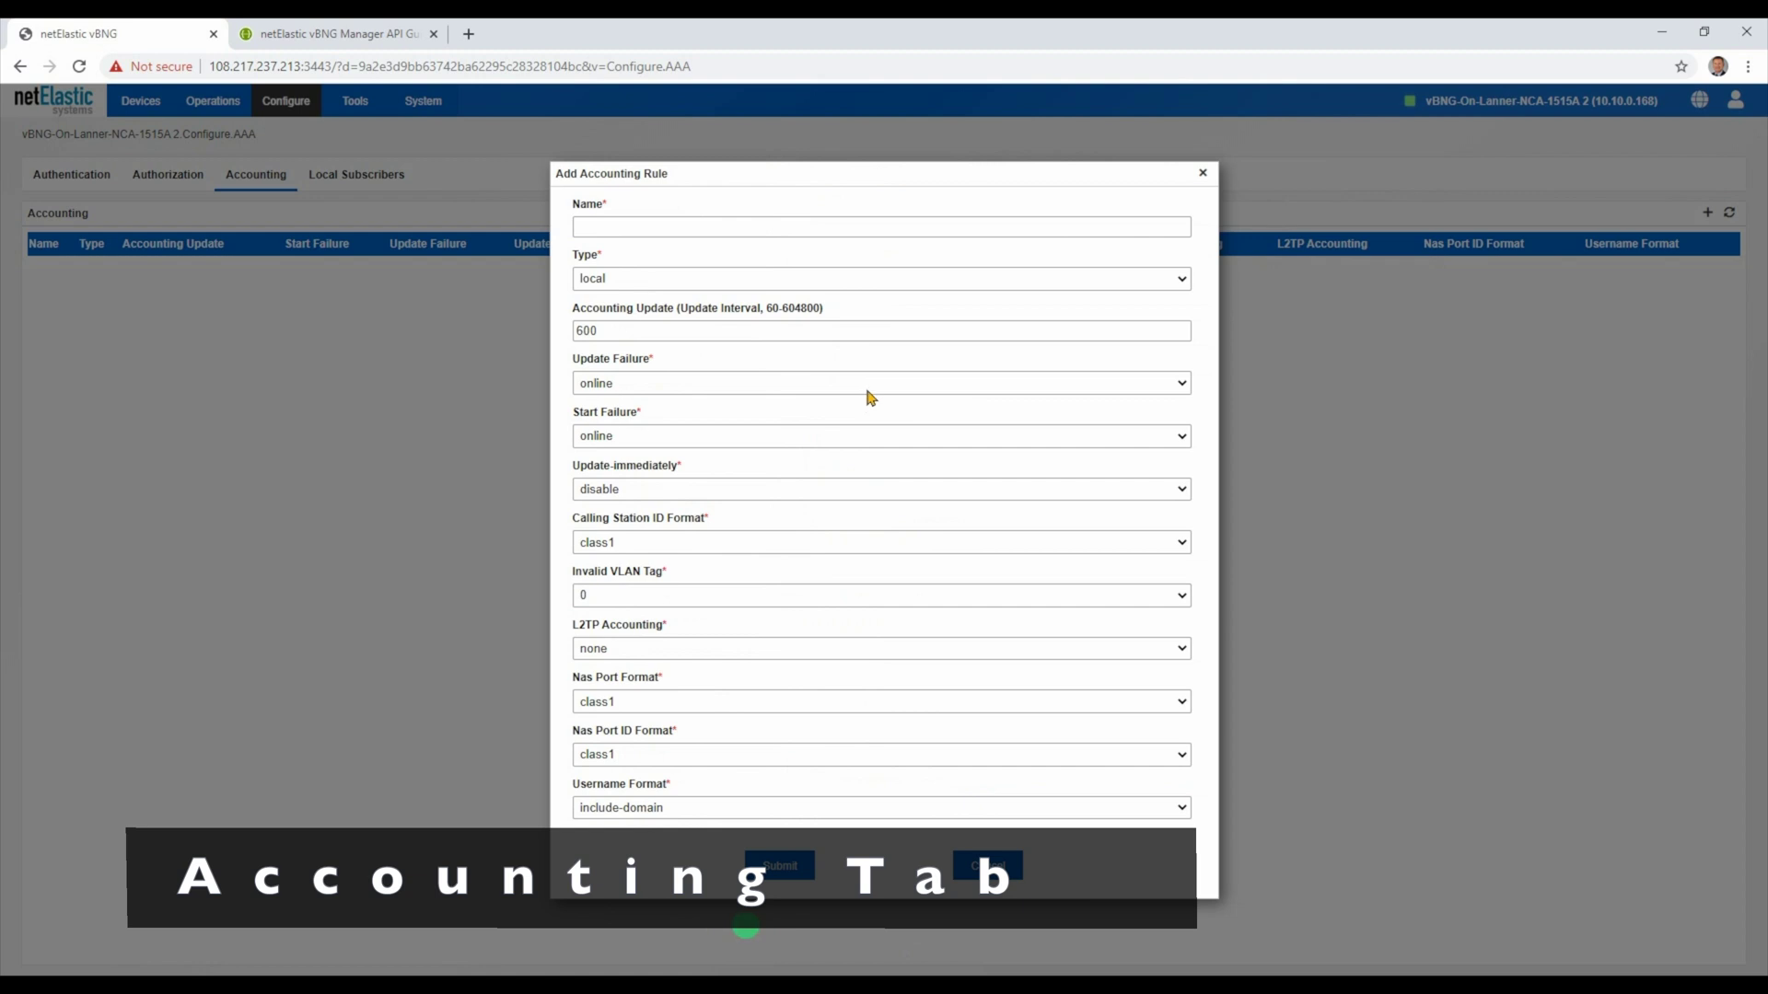
left_click(748, 280)
left_click(747, 278)
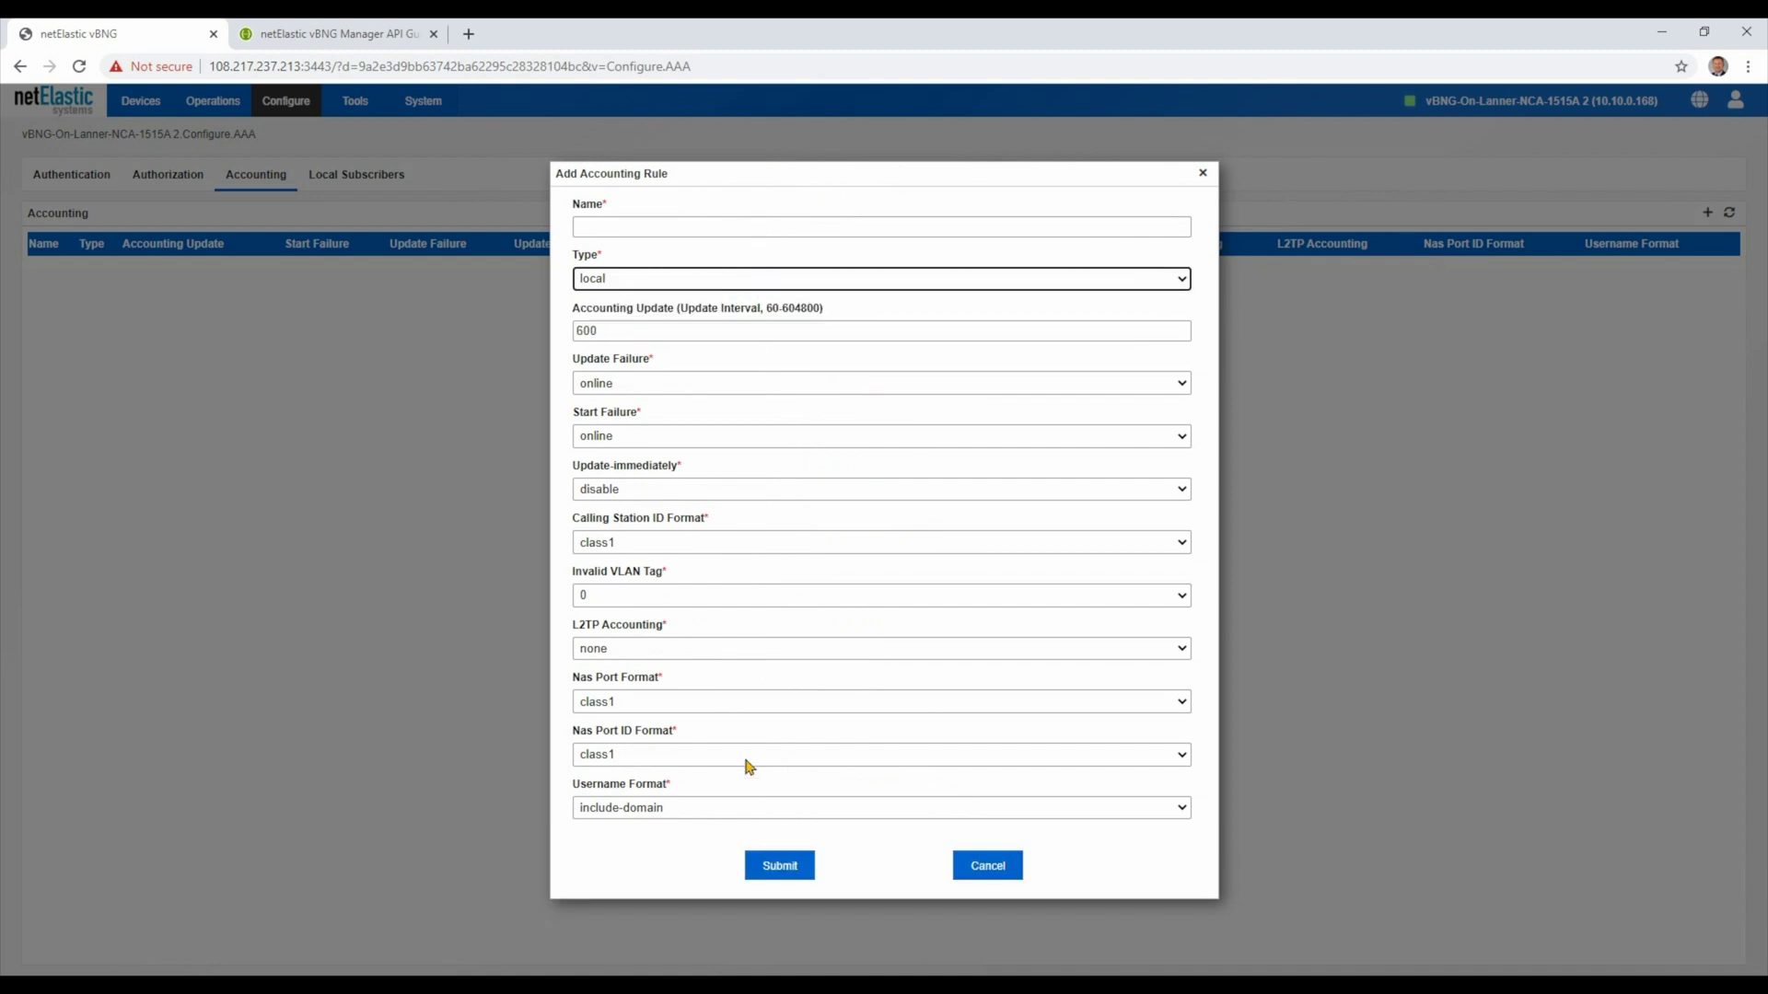
left_click(986, 869)
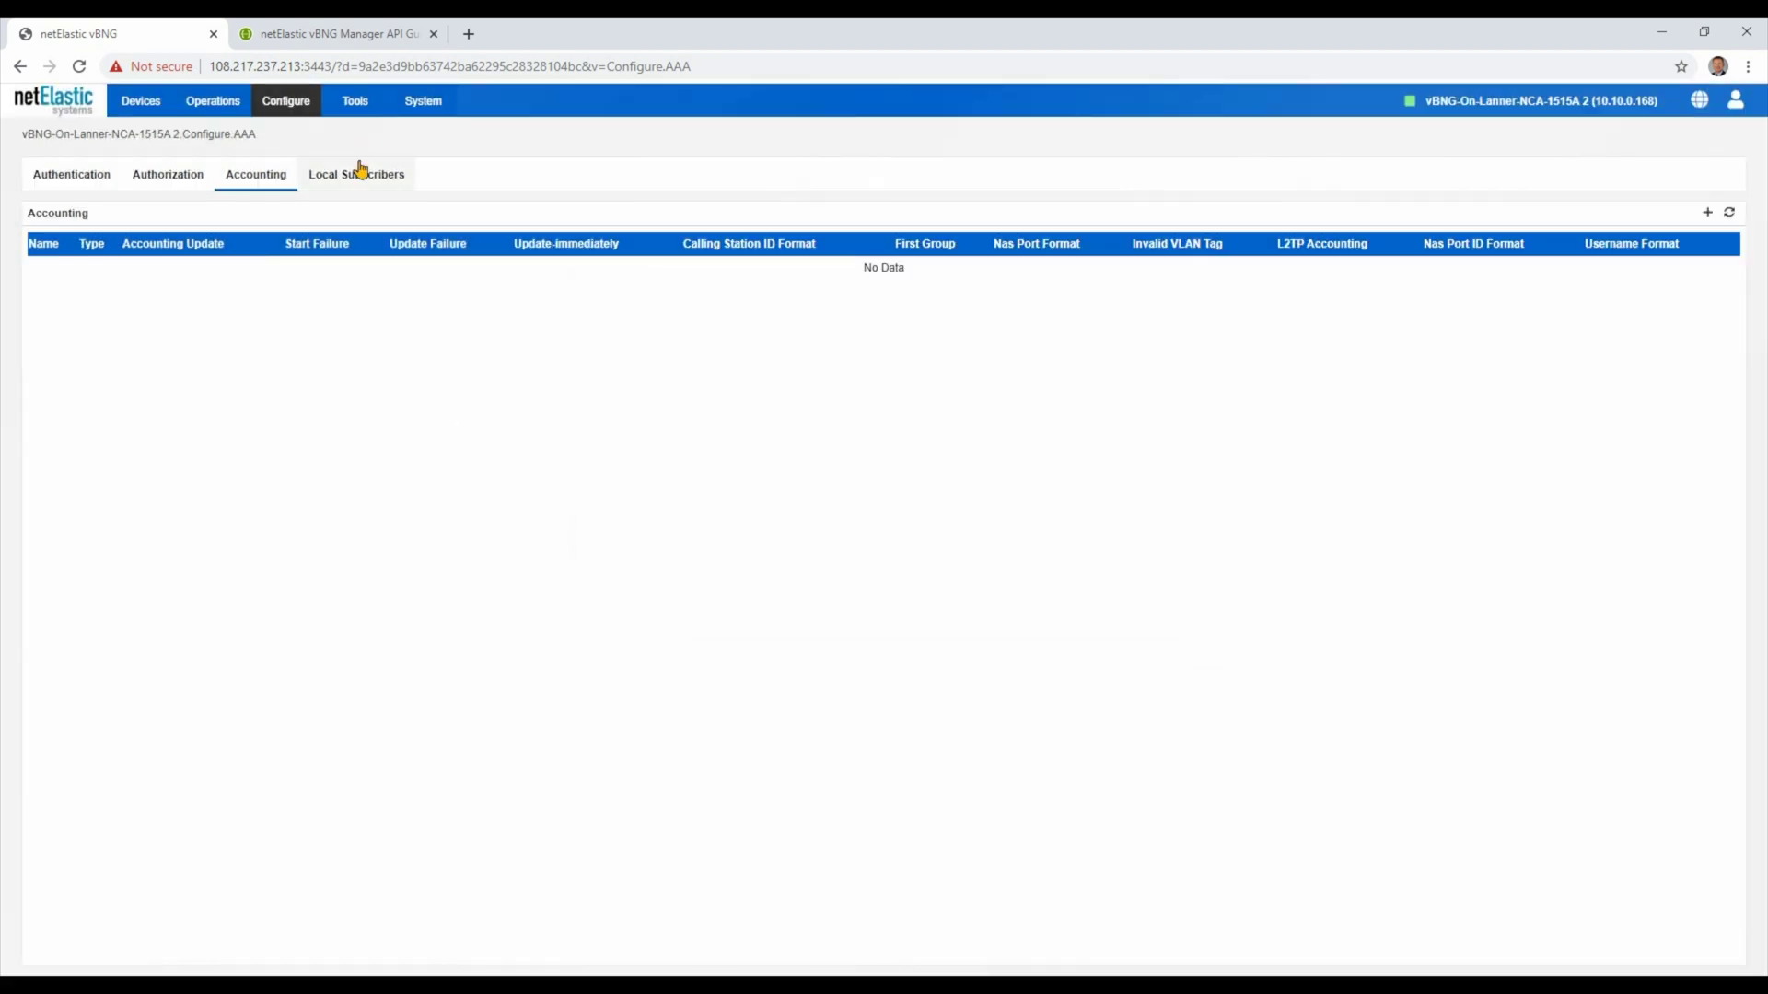
left_click(361, 174)
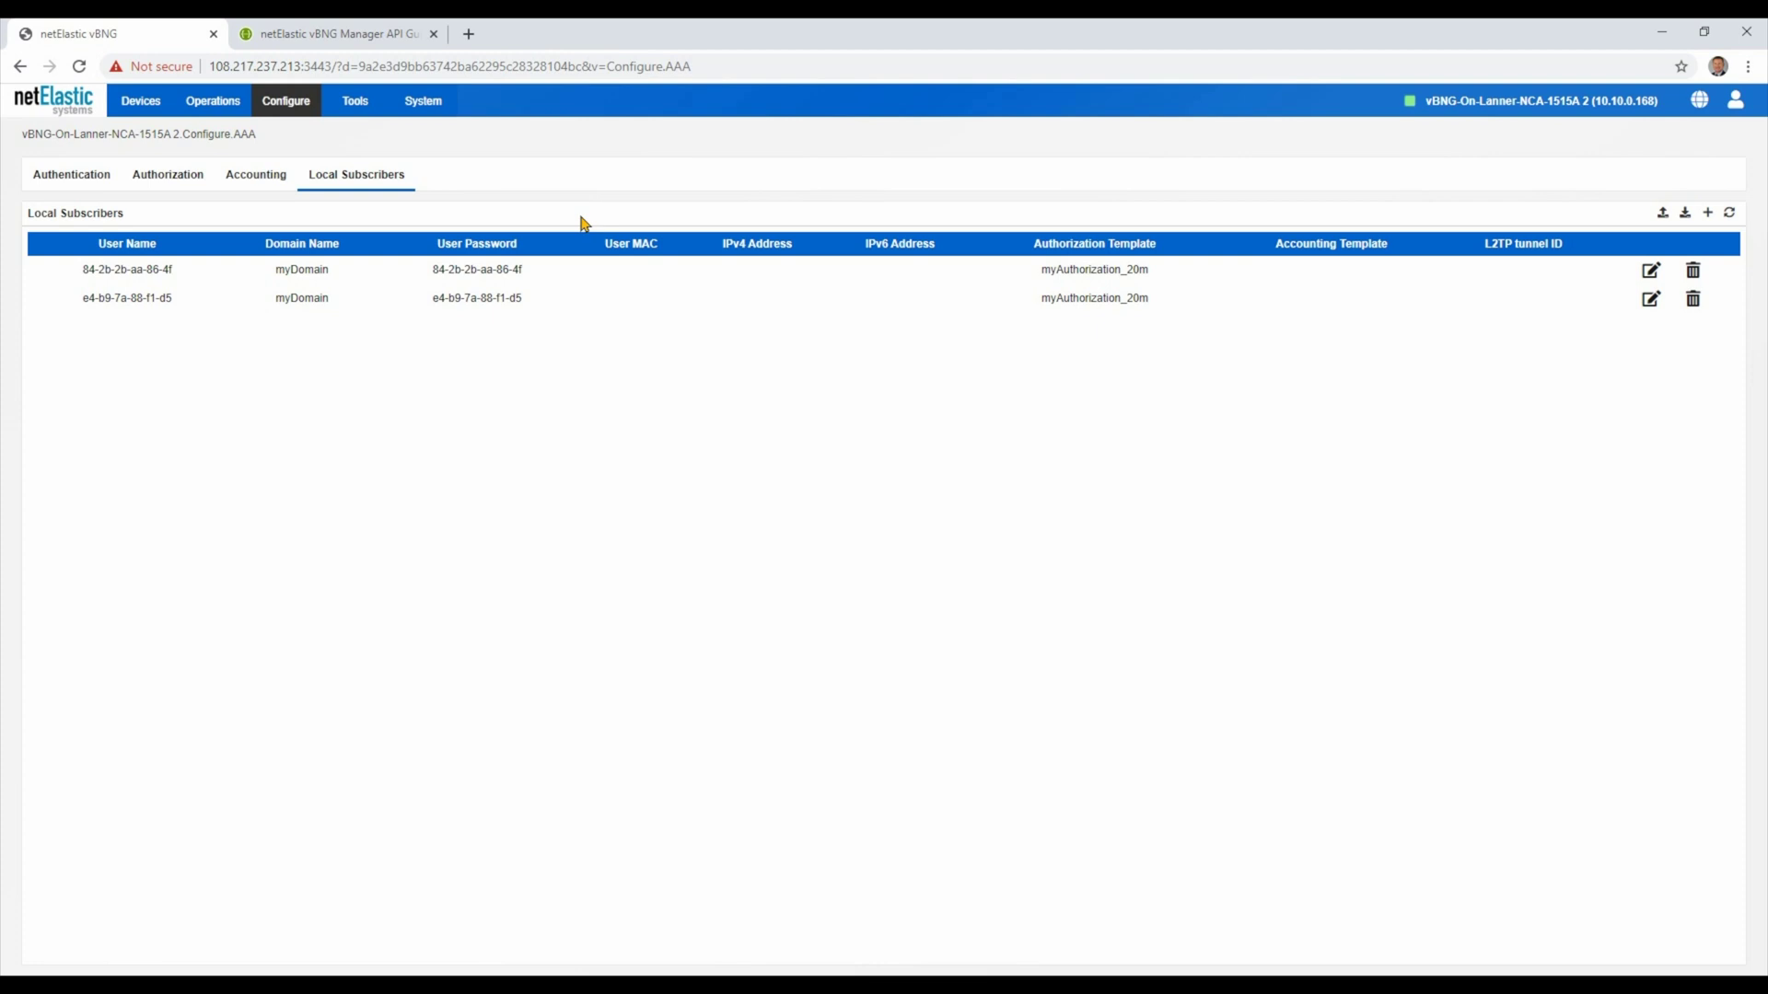
In Radius, preview a new authentication group (master None, ipv4-server, master algorithm) and discard it
left_click(285, 101)
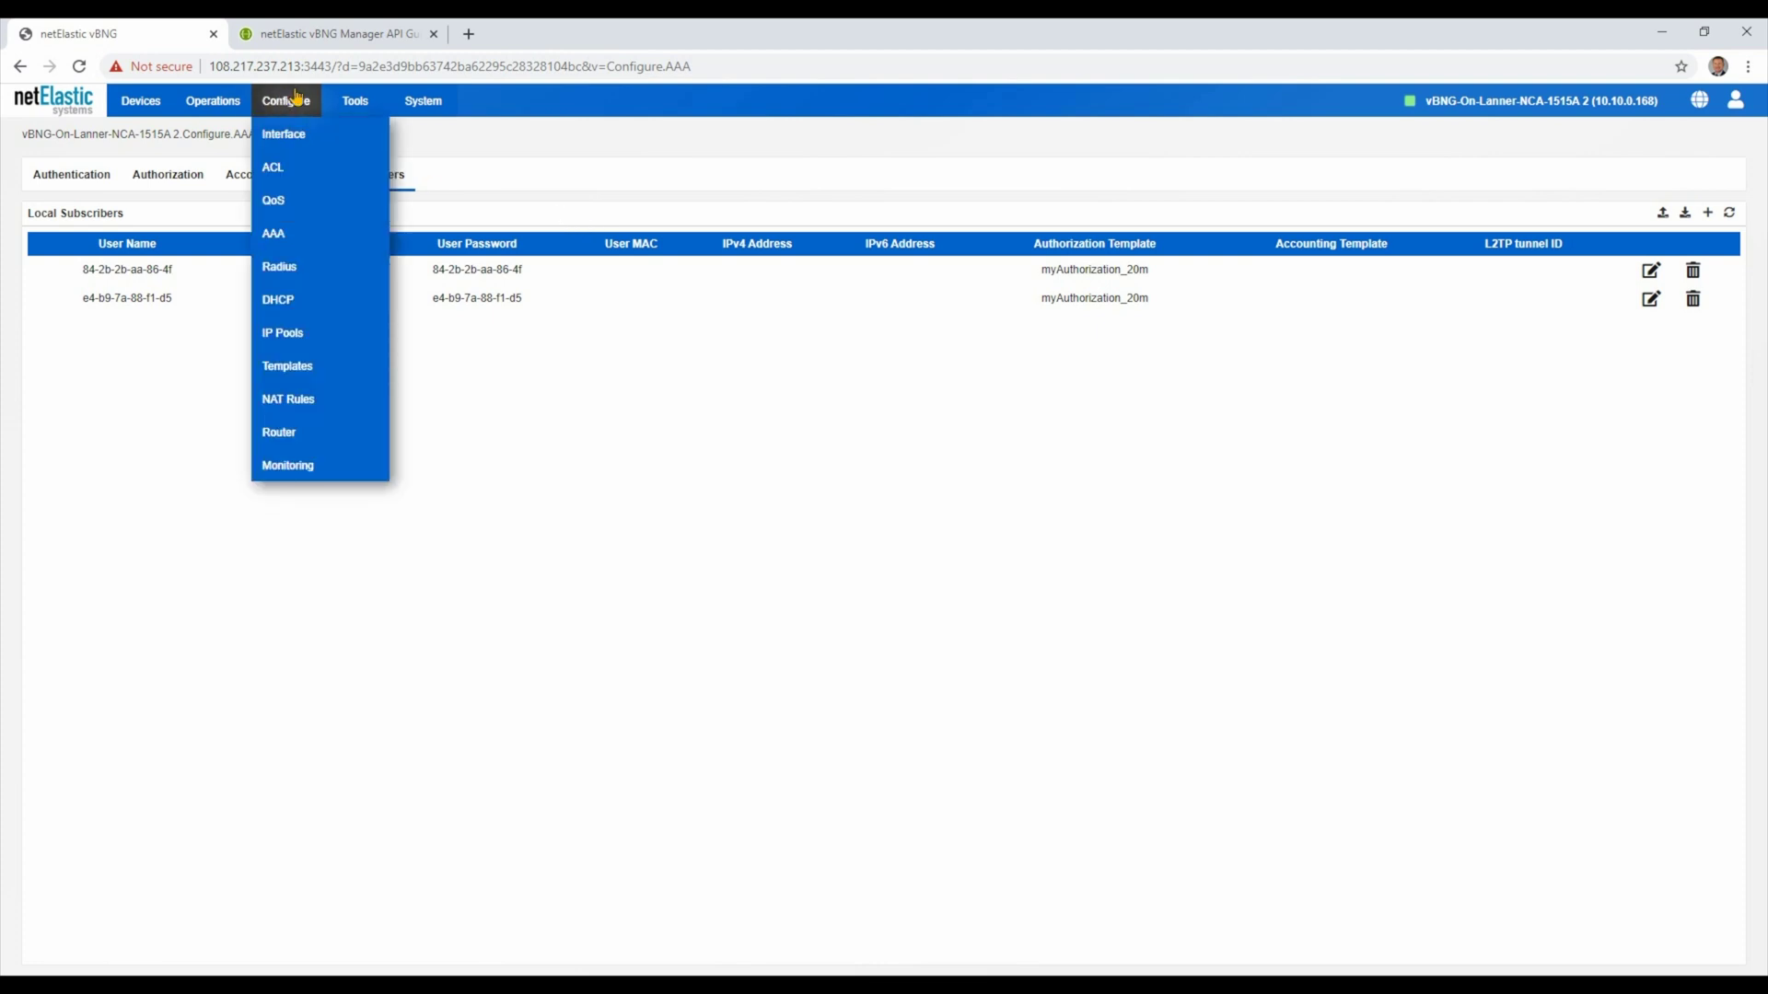
left_click(308, 272)
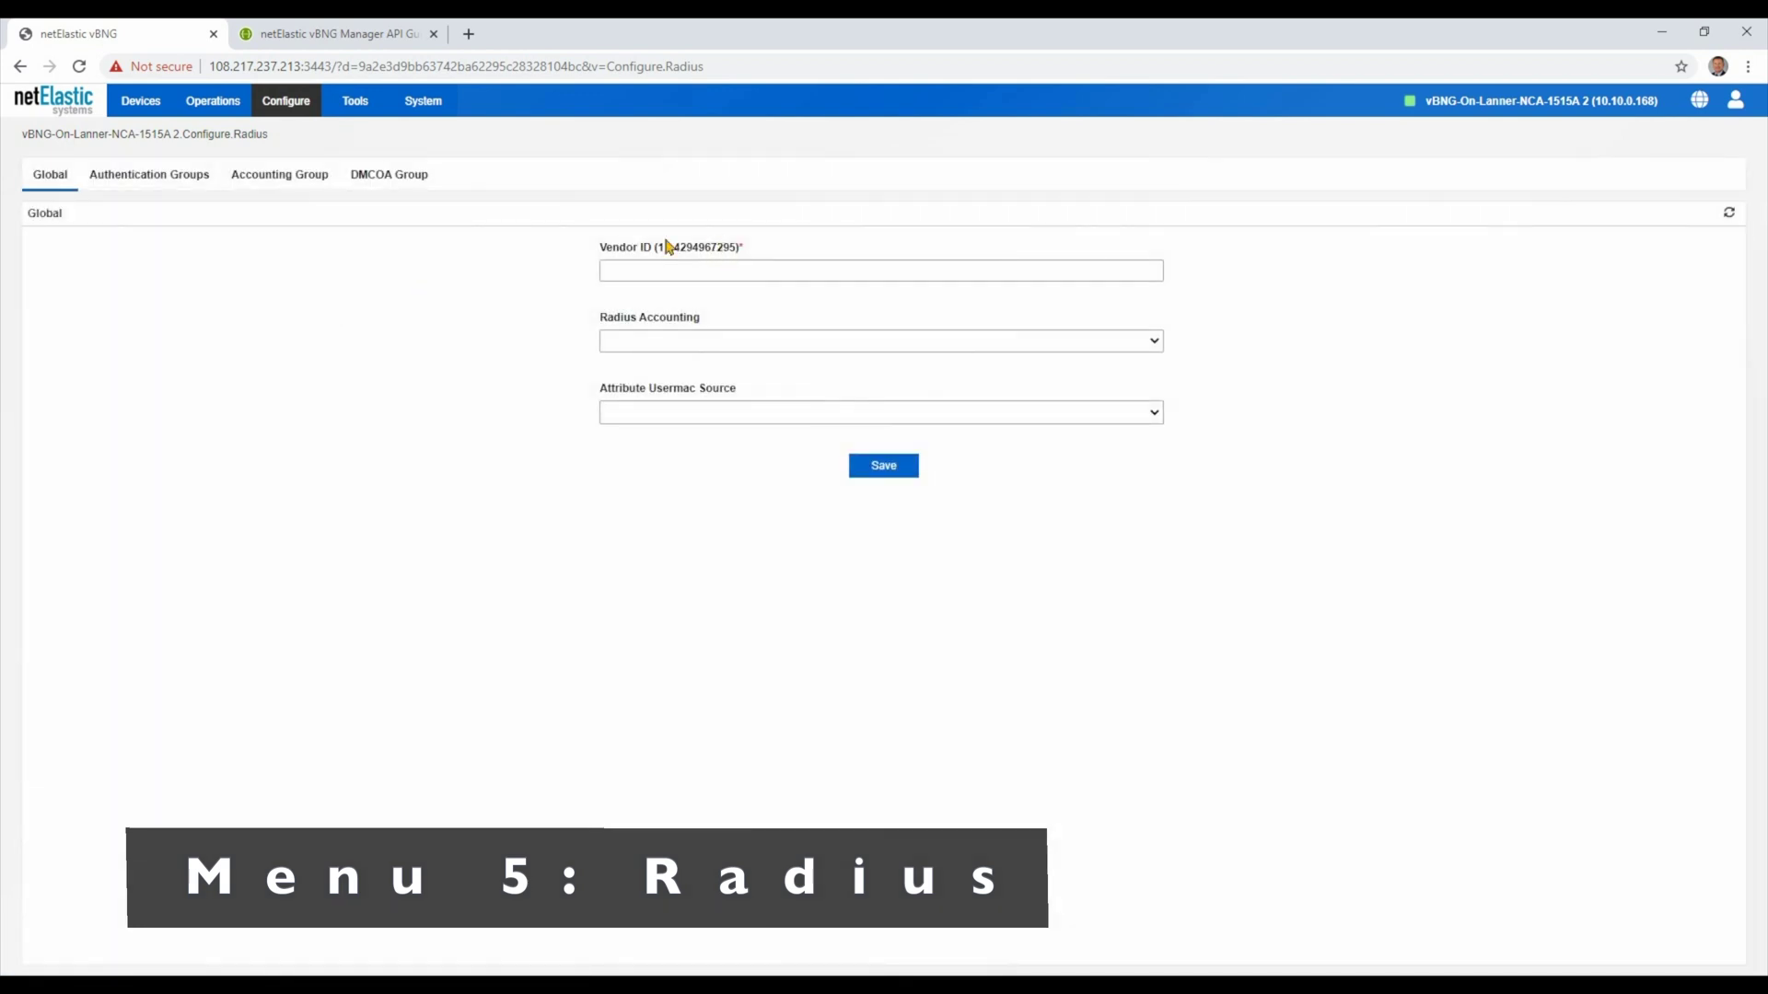
left_click(150, 180)
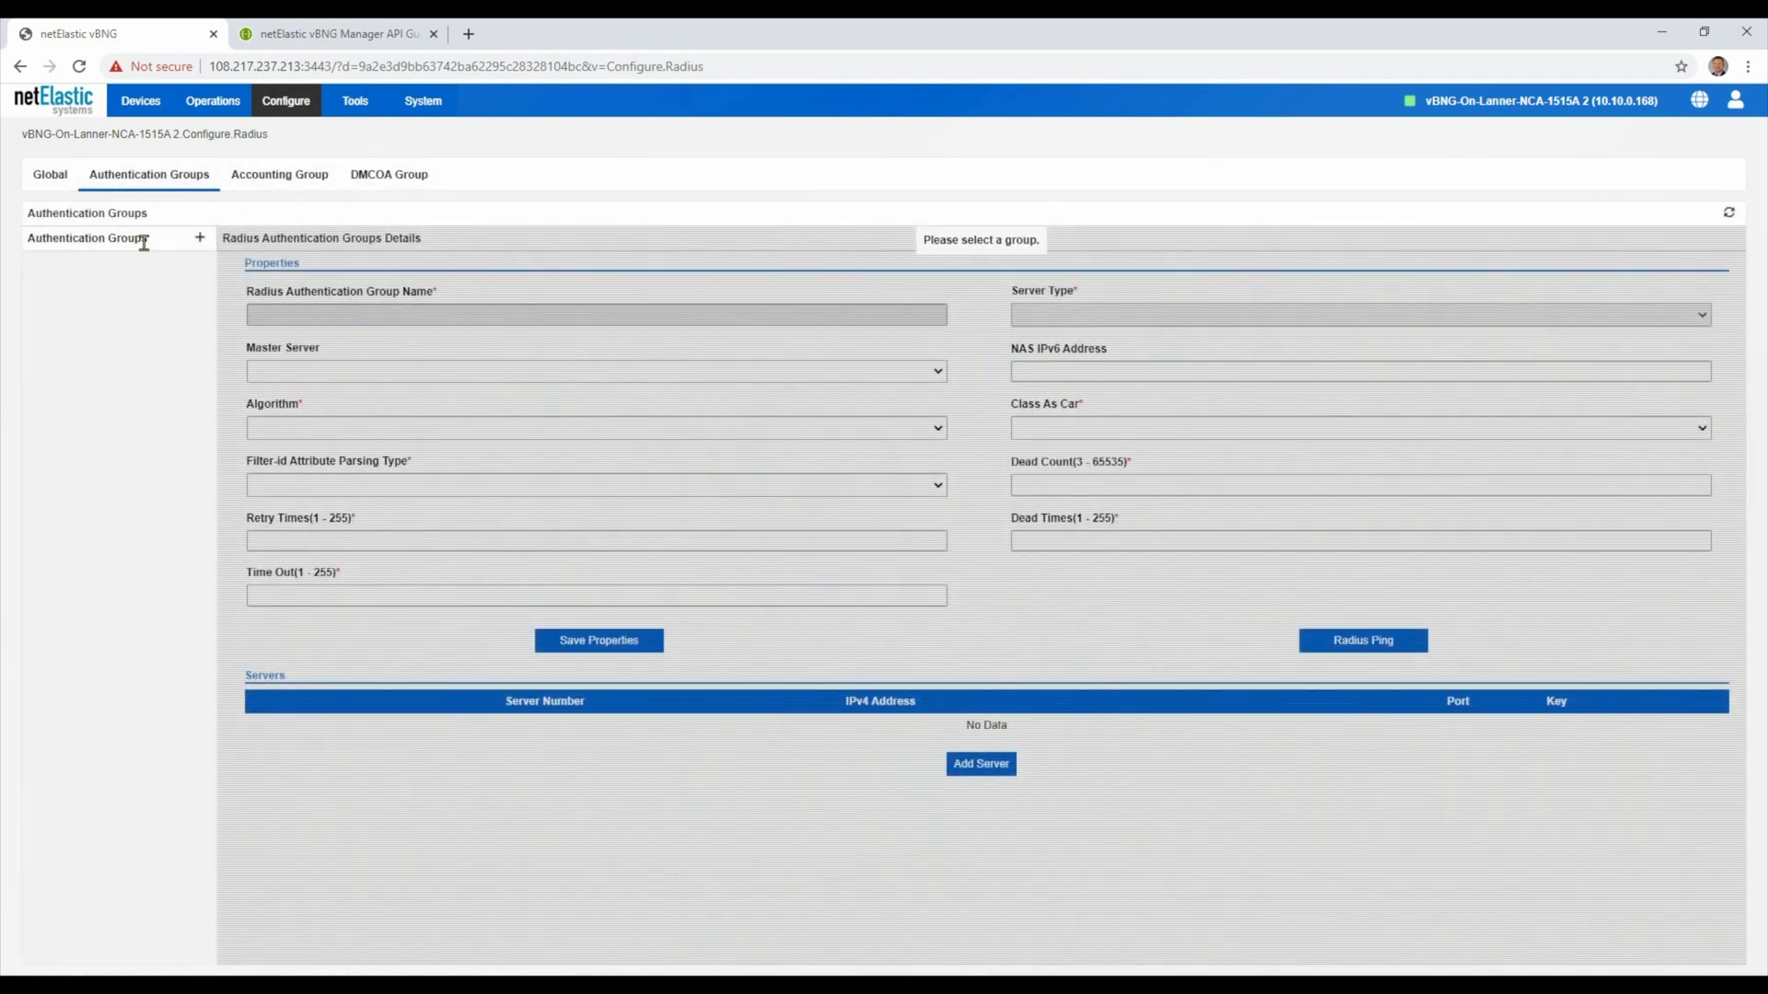
left_click(200, 237)
left_click(200, 241)
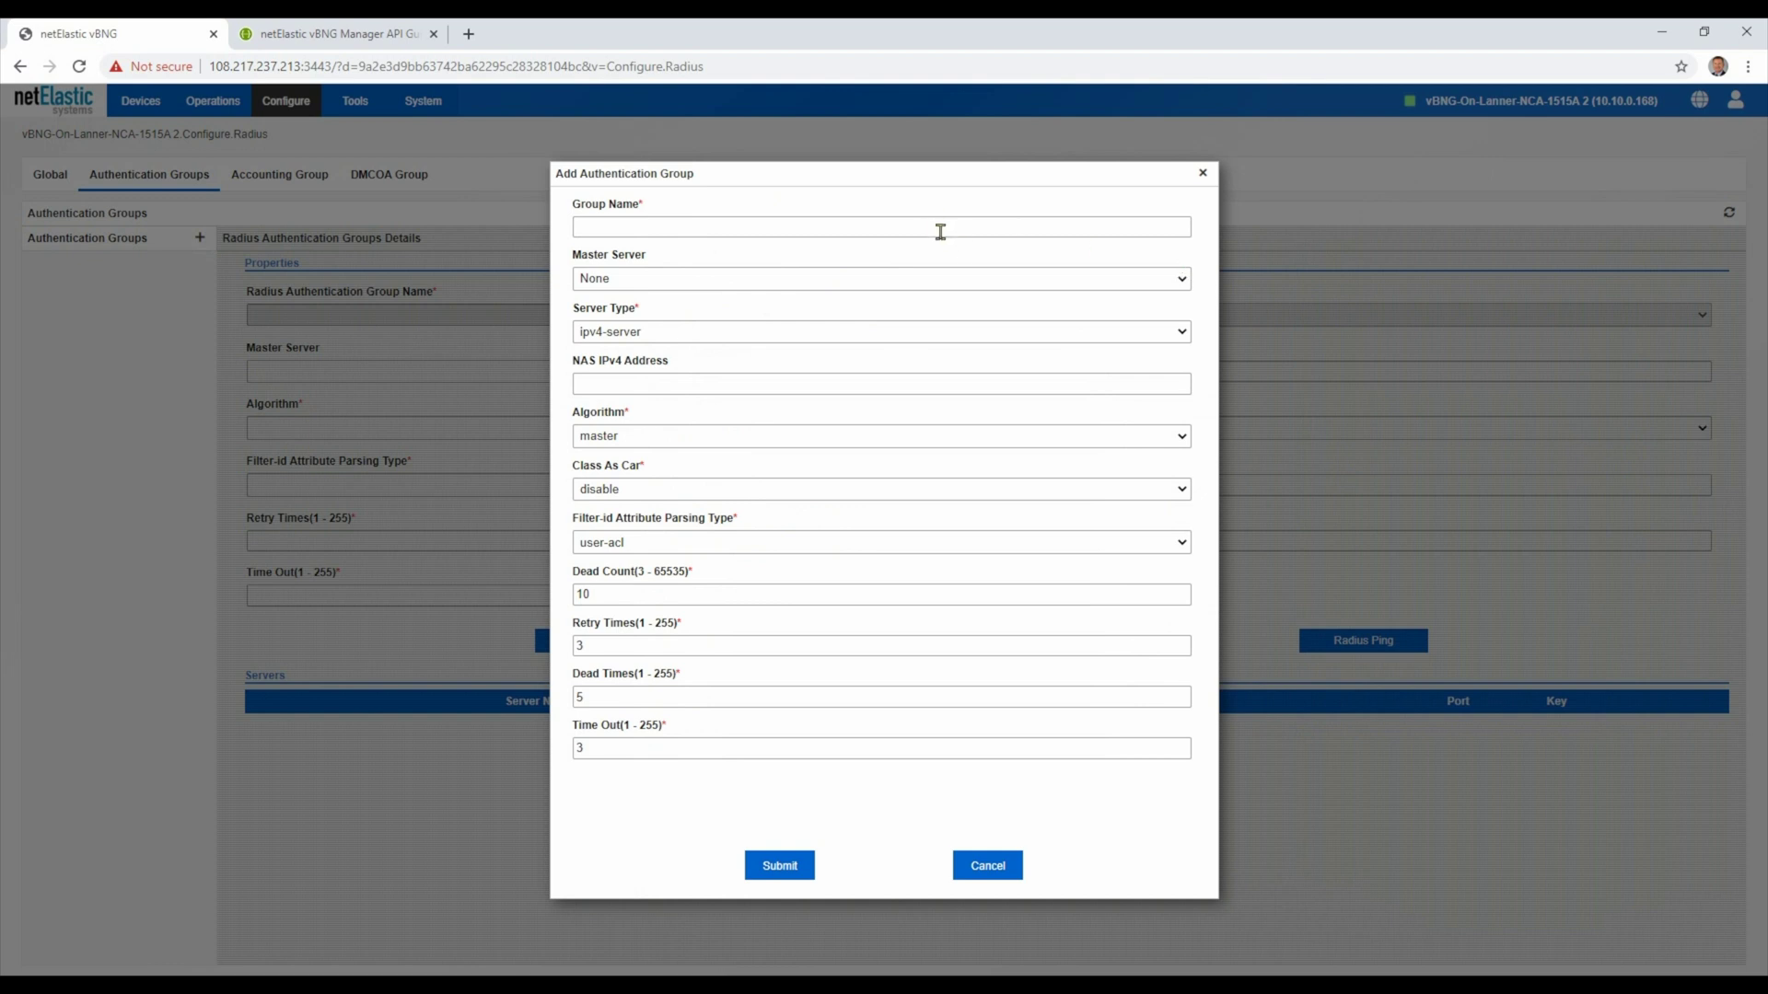
left_click(758, 276)
left_click(759, 276)
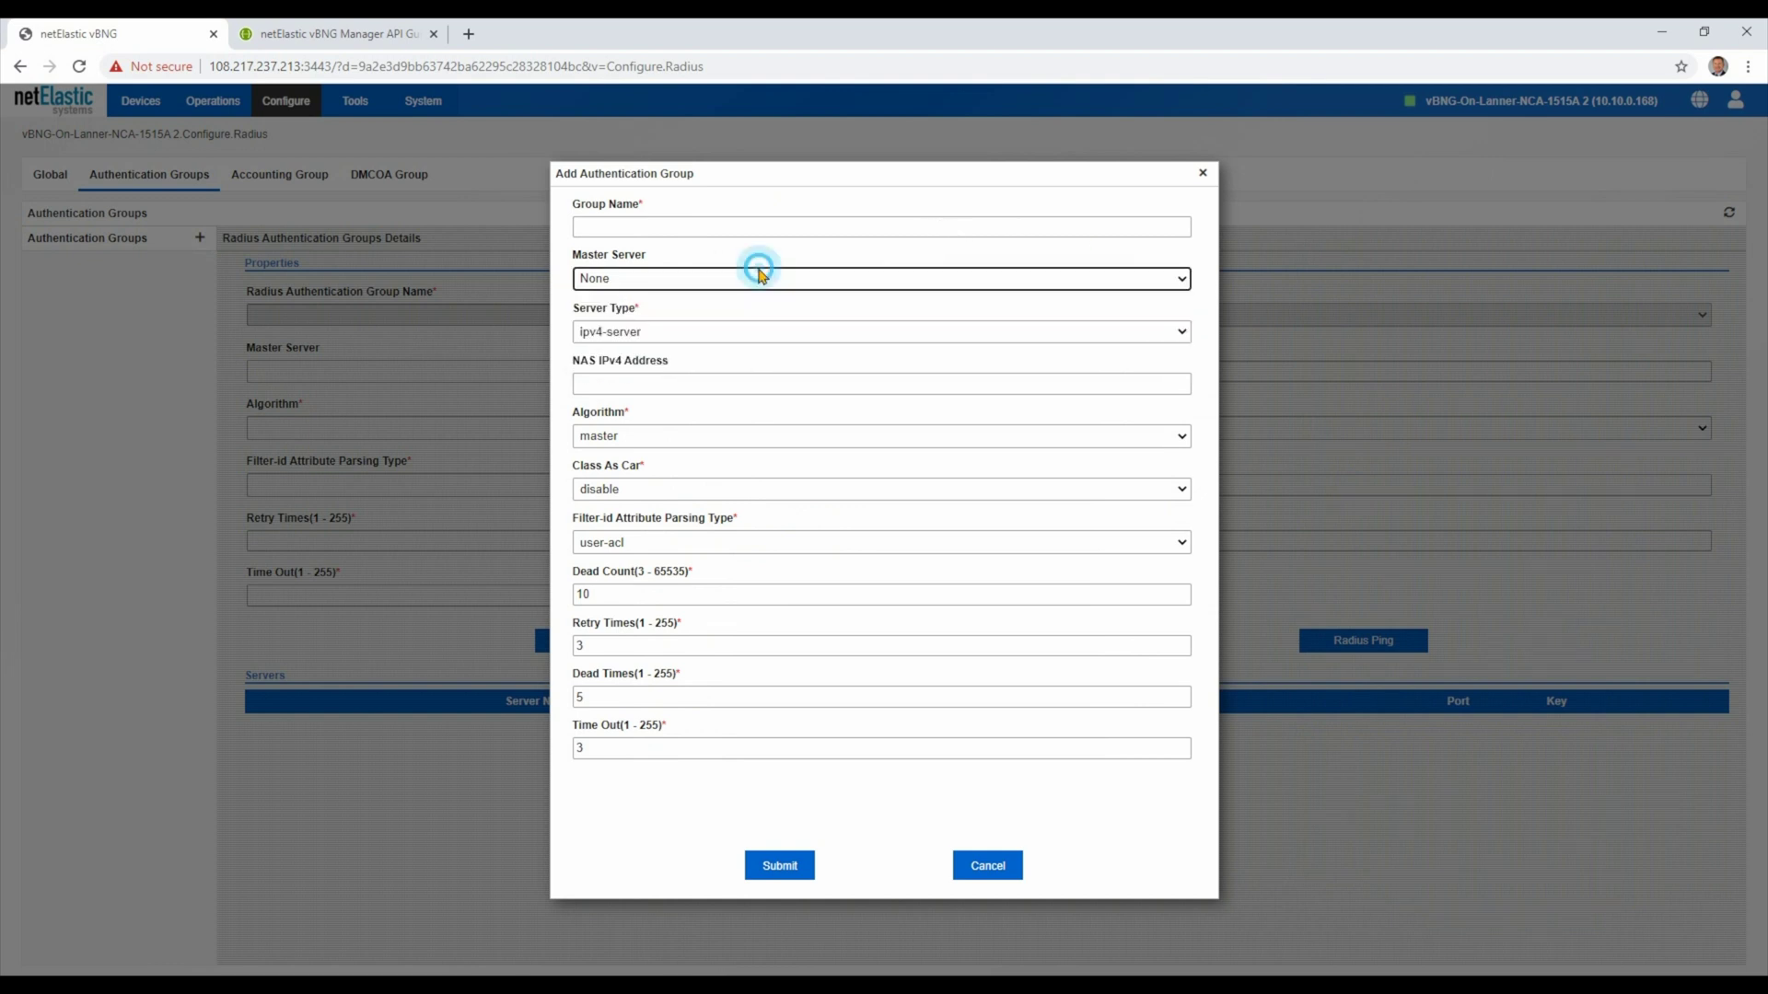
left_click(736, 334)
left_click(738, 337)
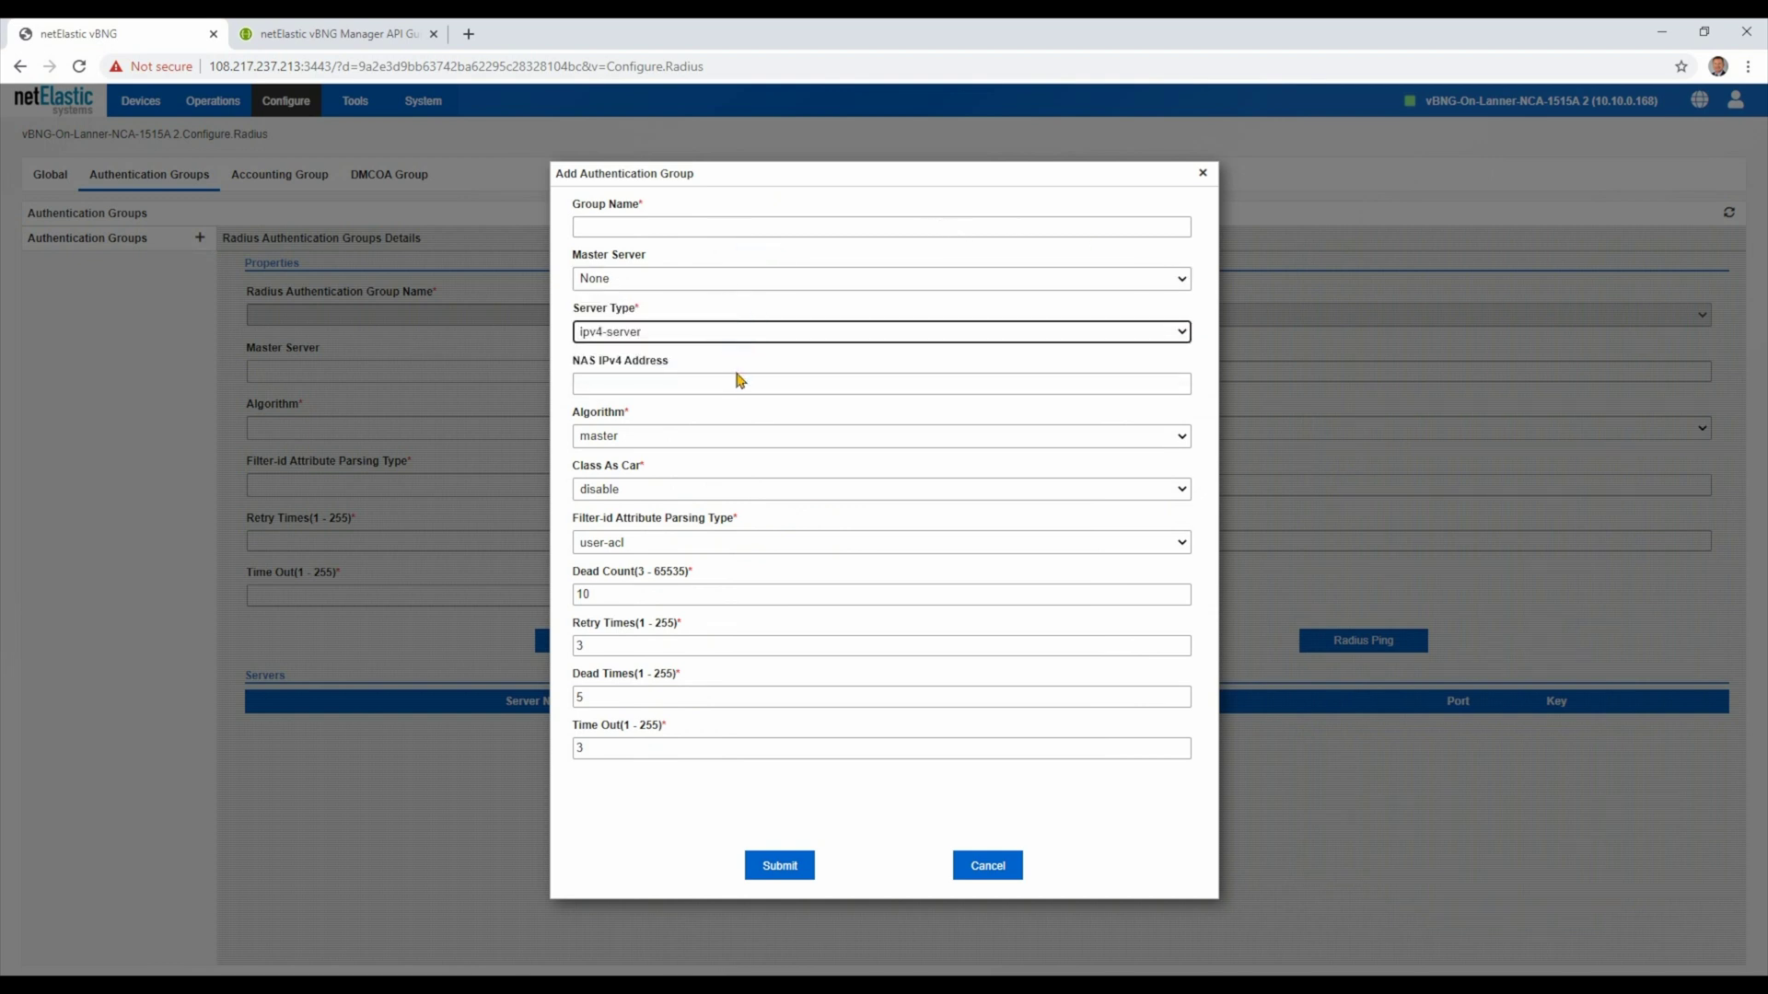
left_click(789, 436)
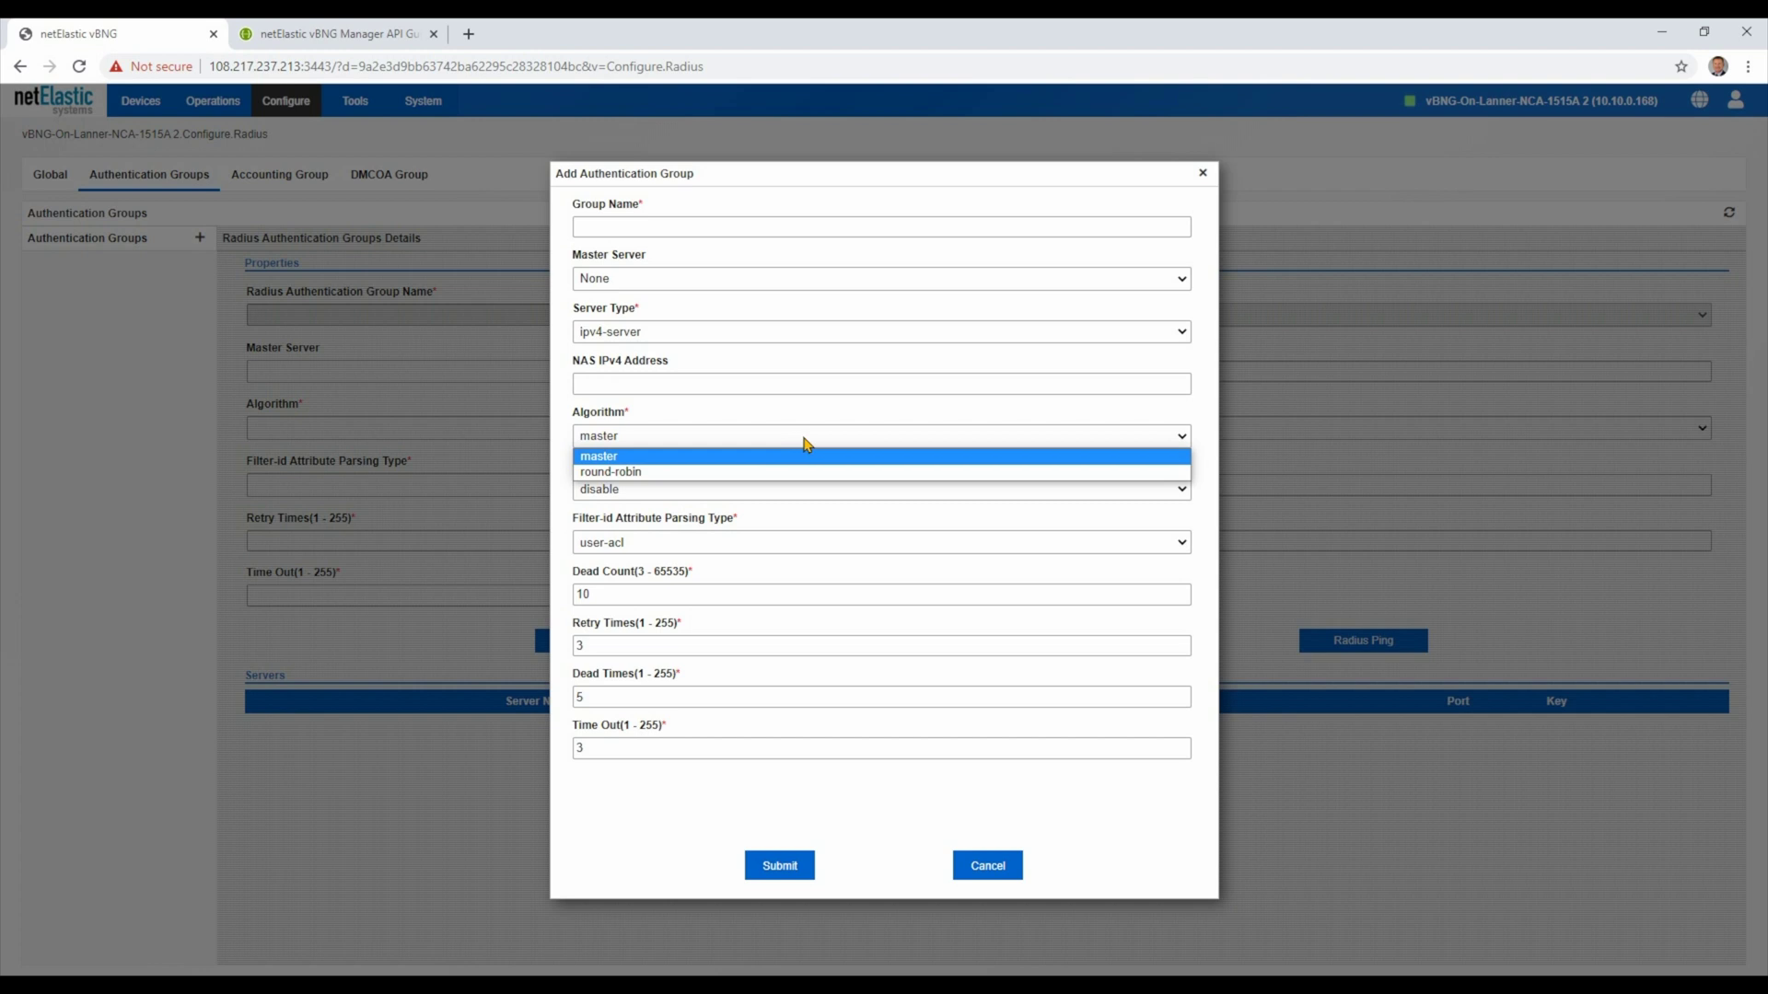
left_click(811, 419)
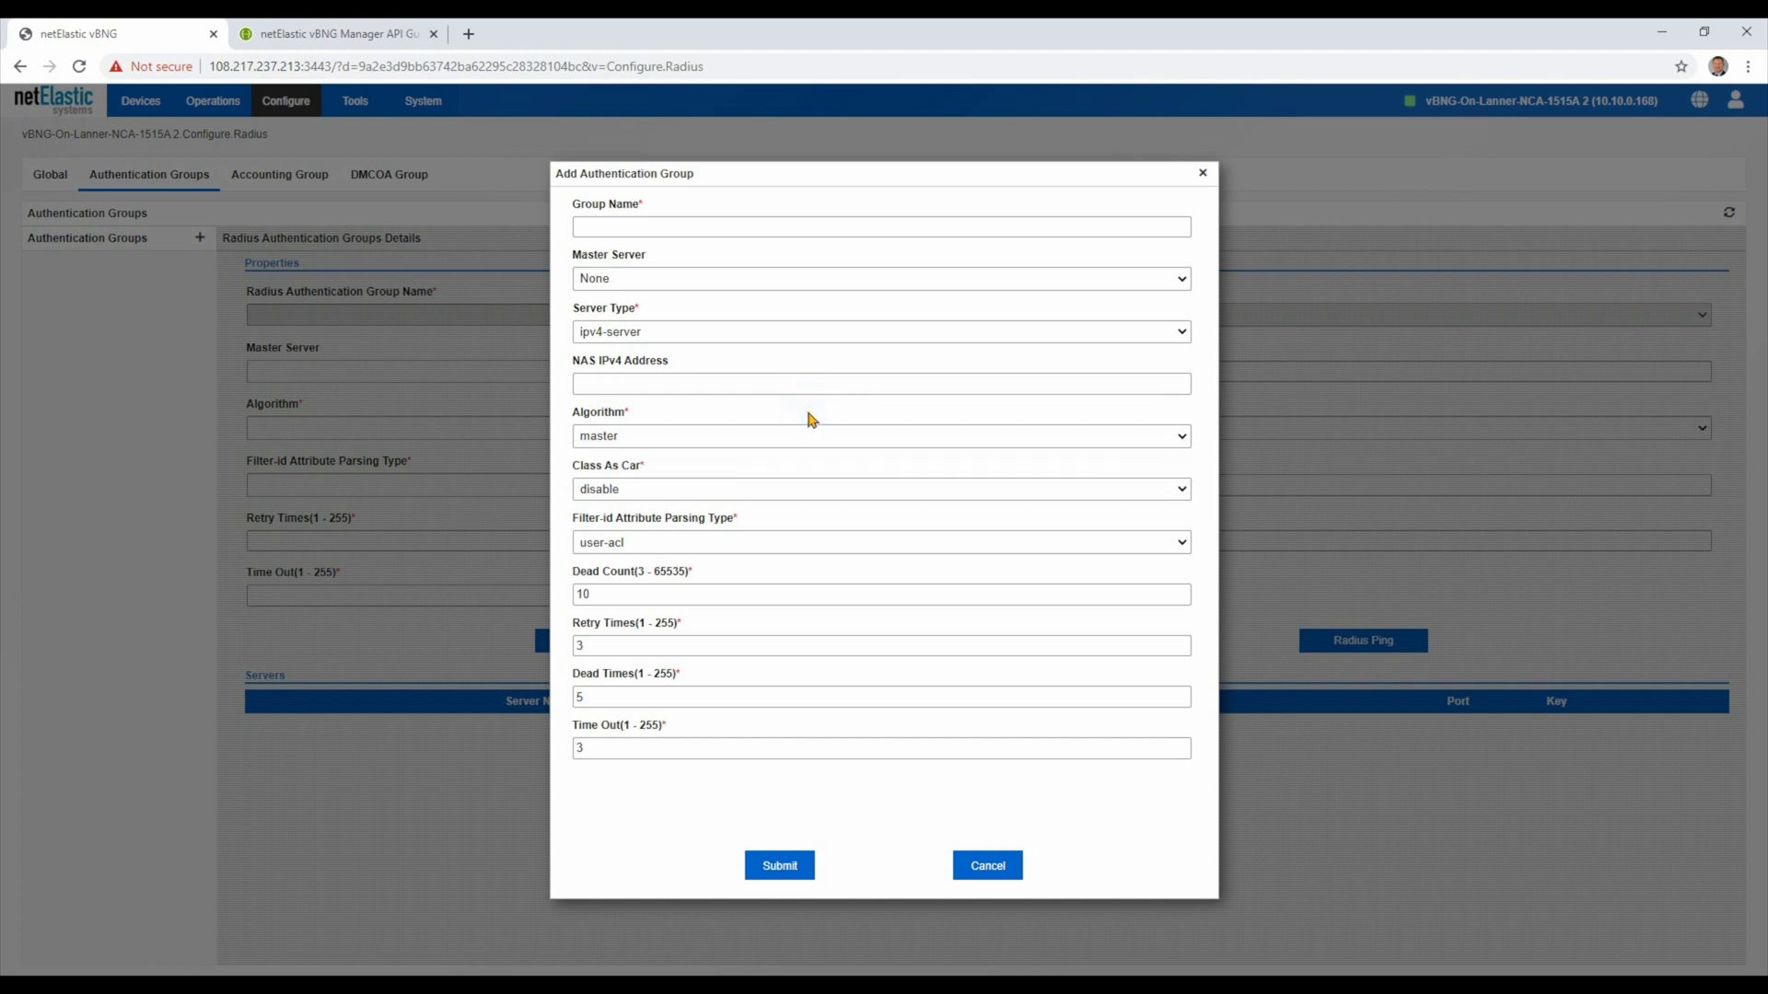
left_click(982, 865)
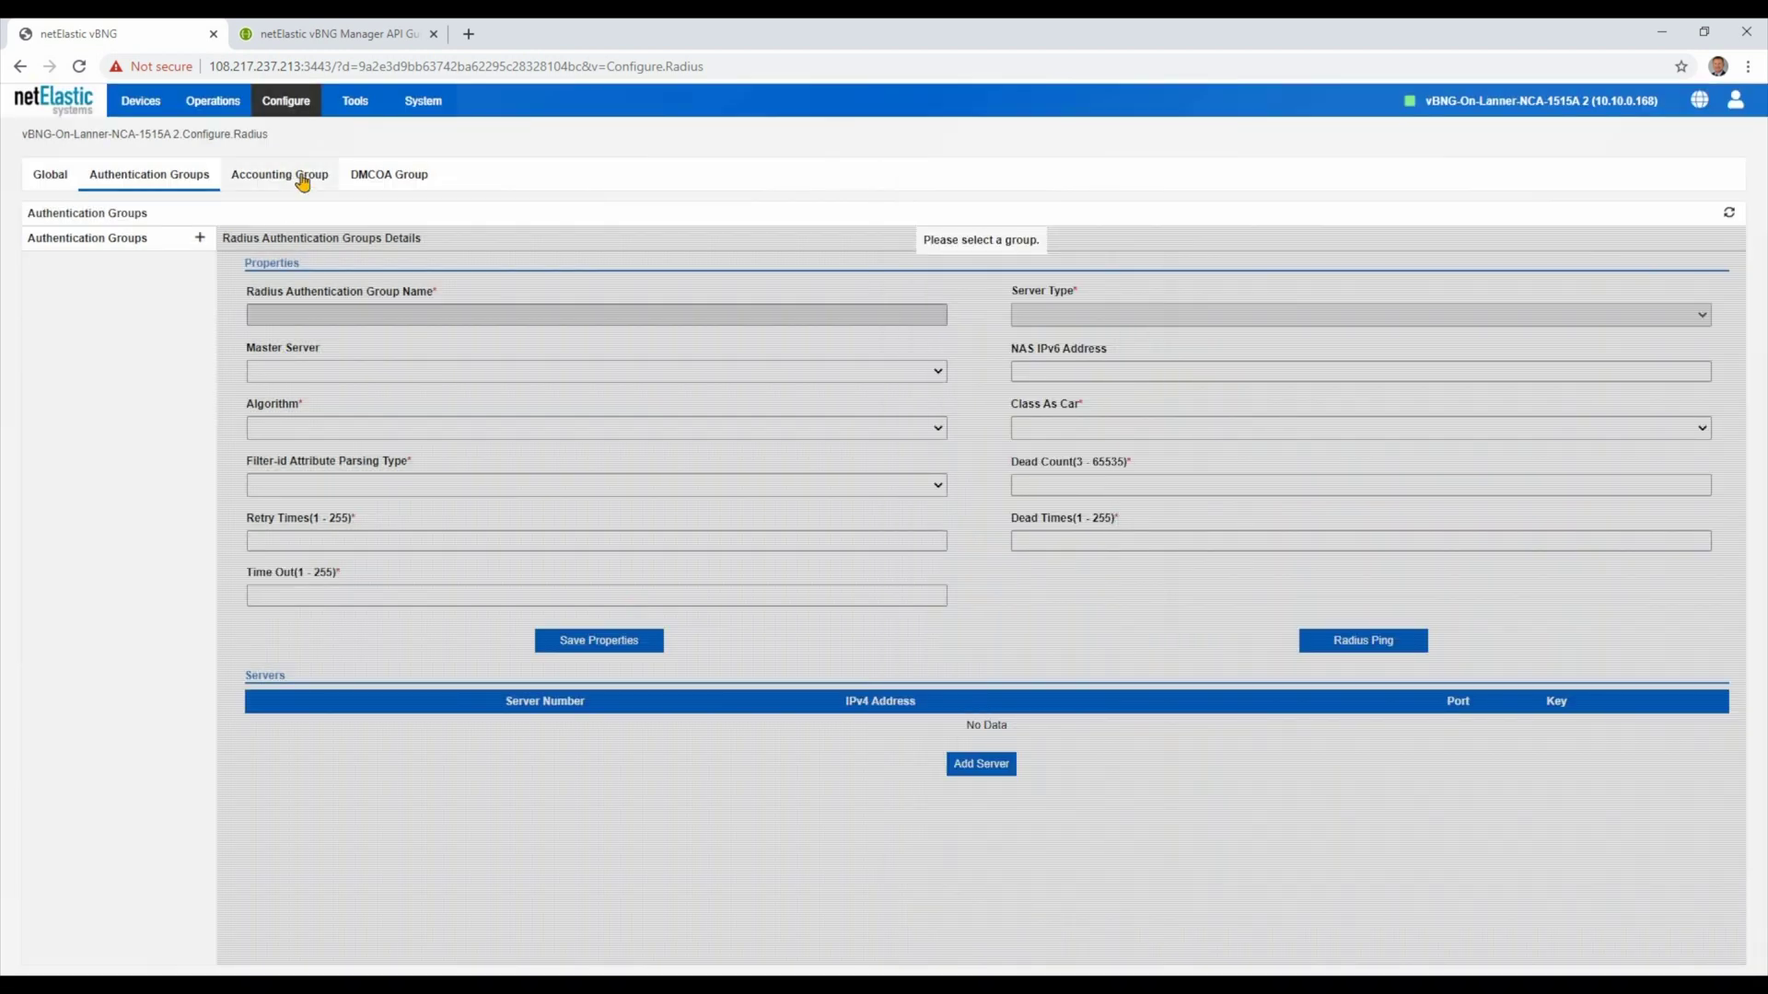
Preview a new Radius accounting group with the master algorithm and discard it
left_click(303, 175)
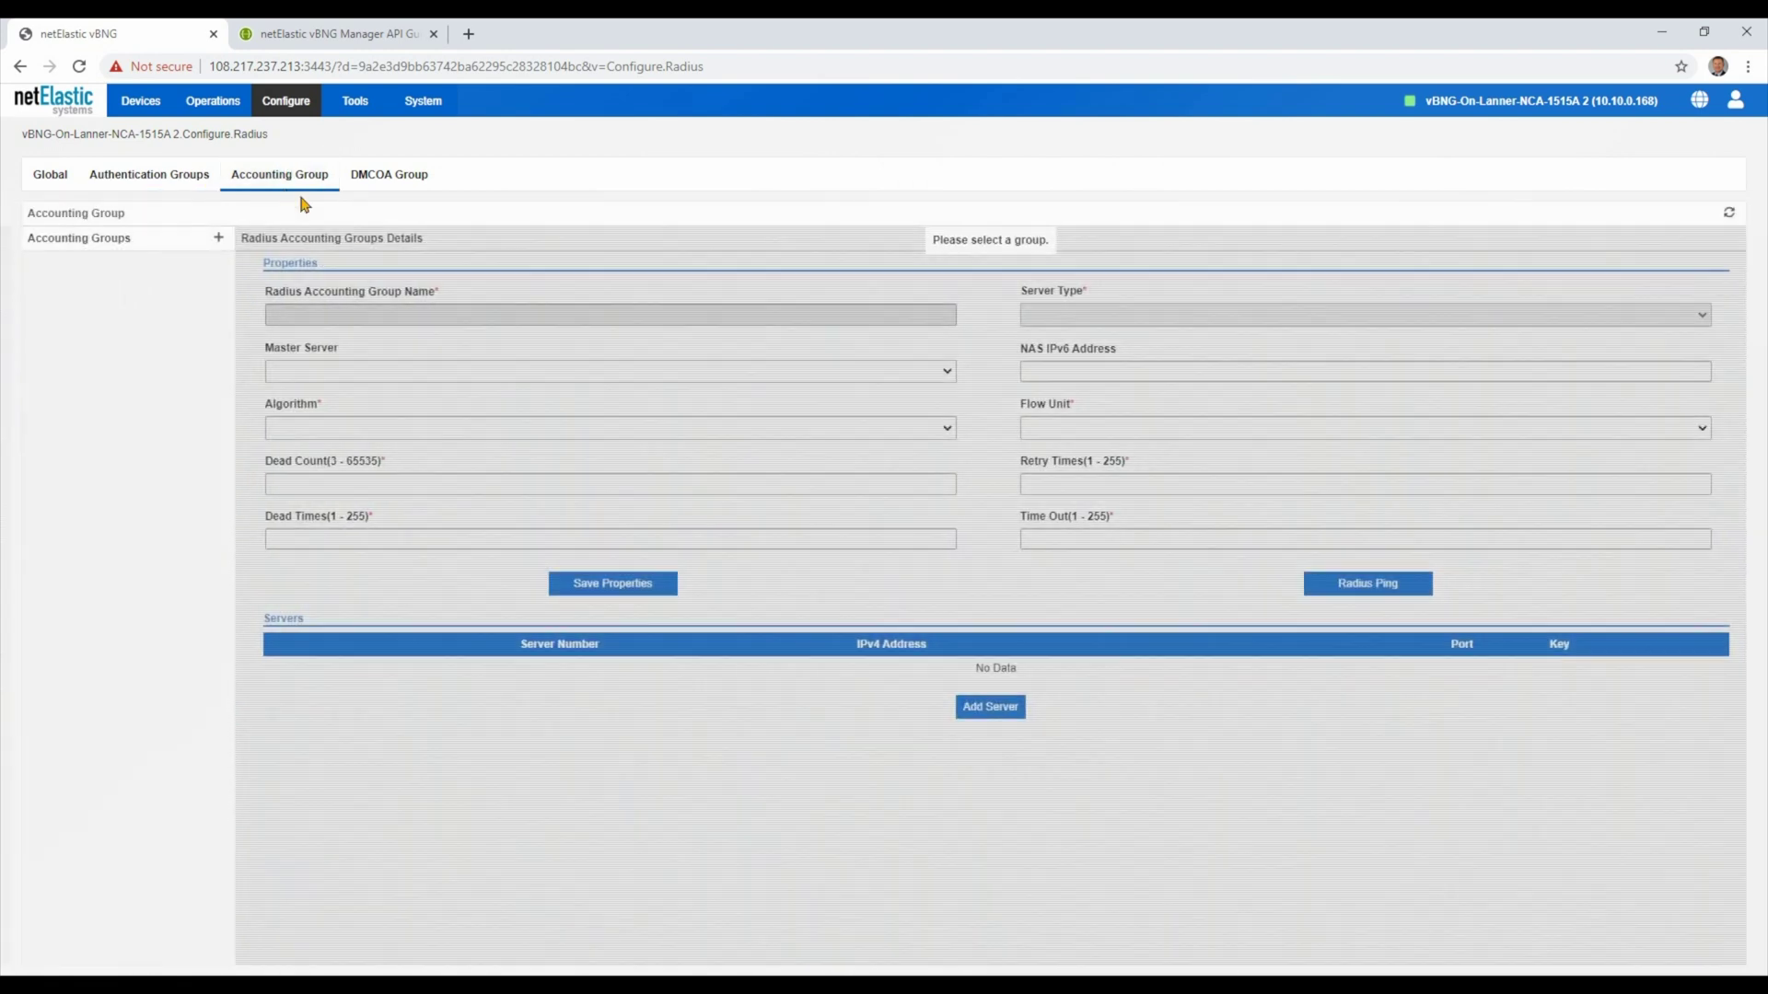
left_click(217, 239)
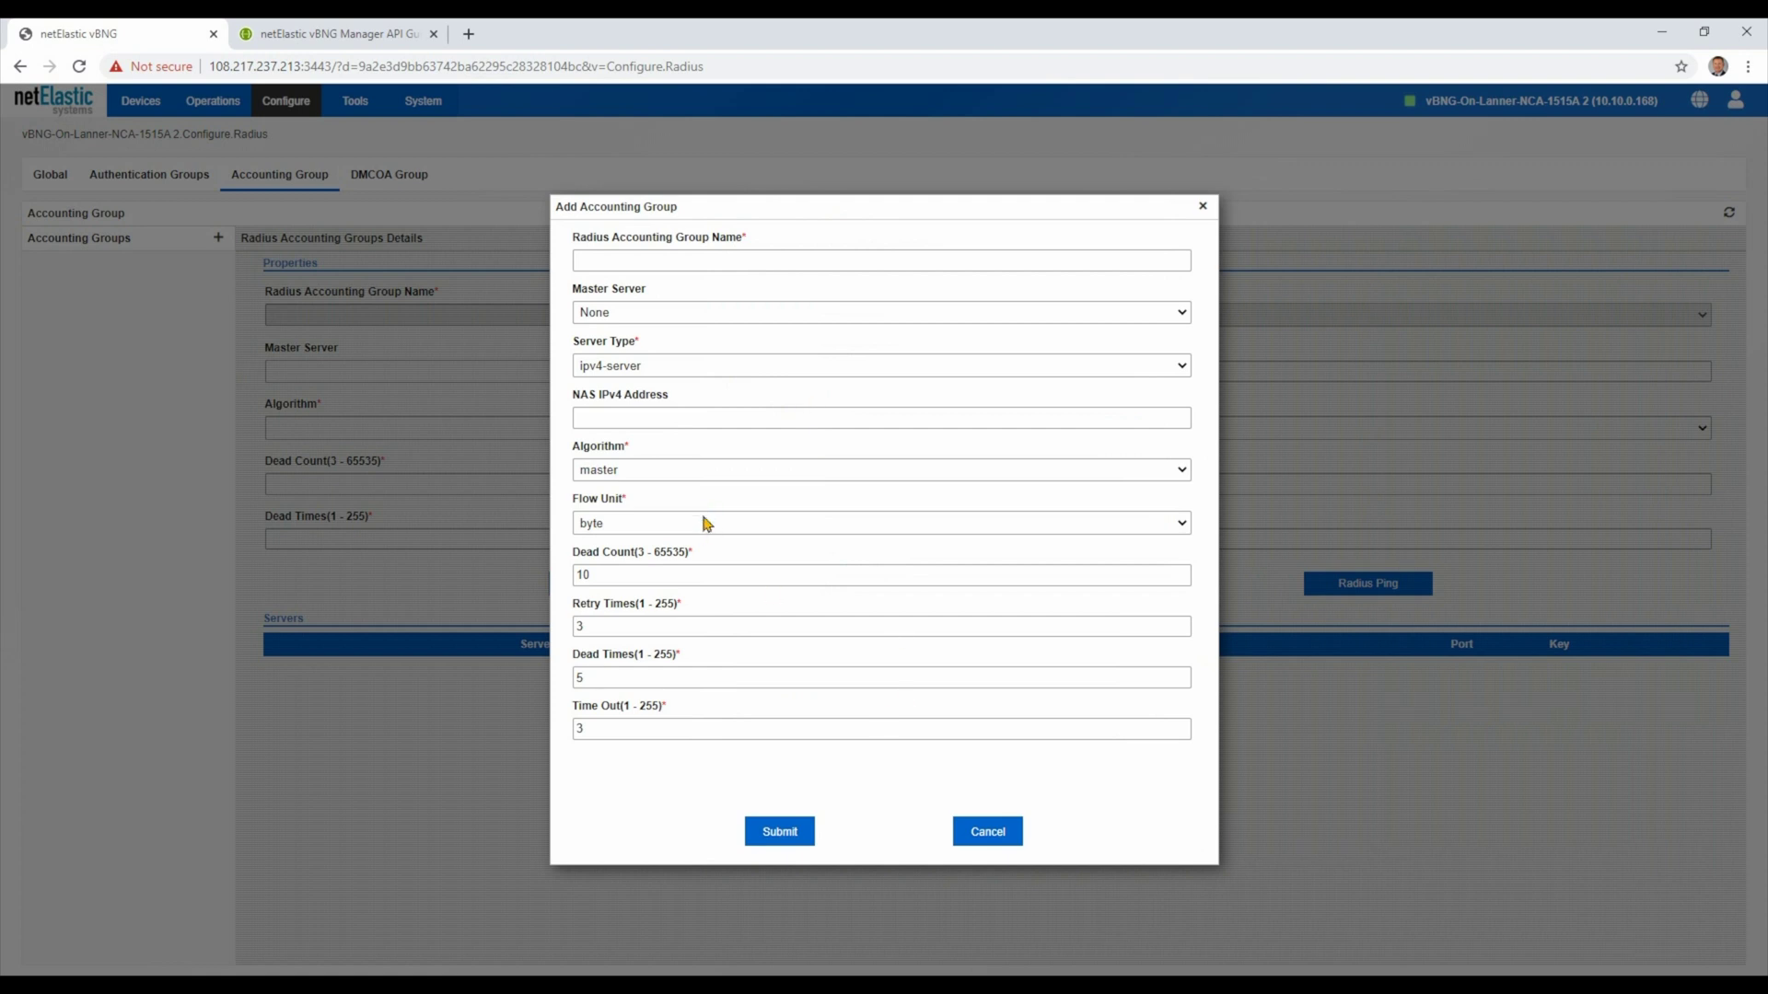
left_click(694, 468)
left_click(692, 465)
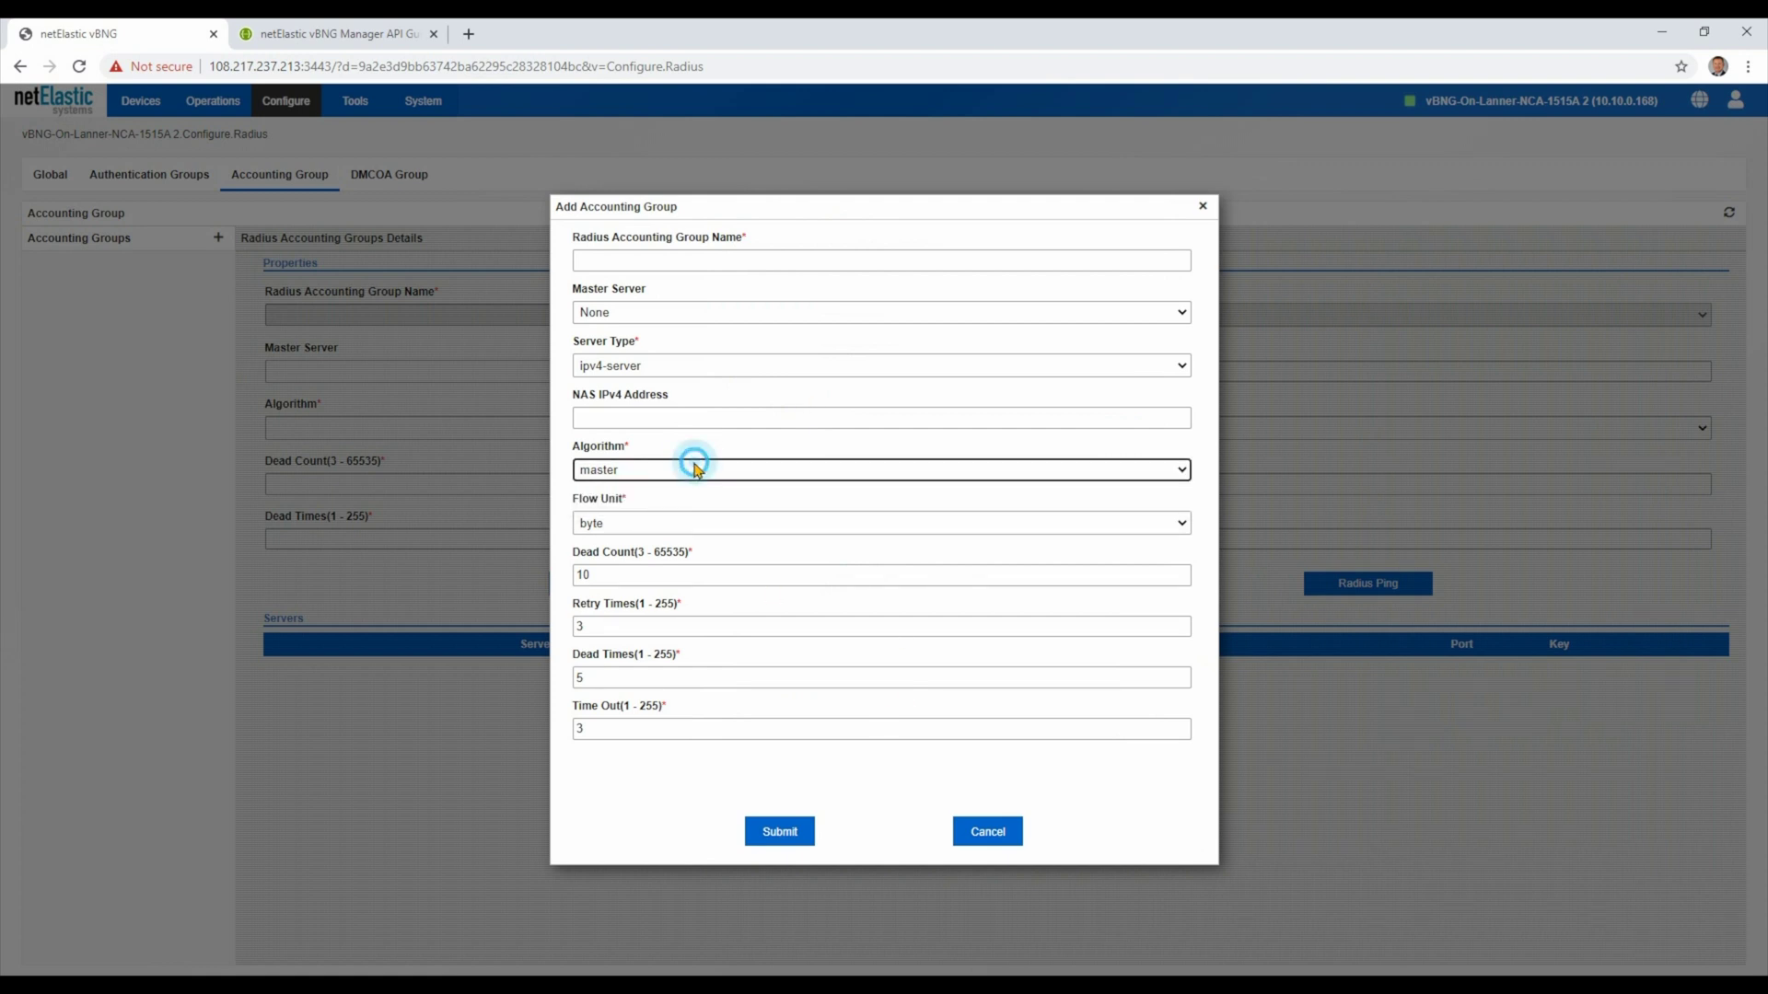
left_click(988, 832)
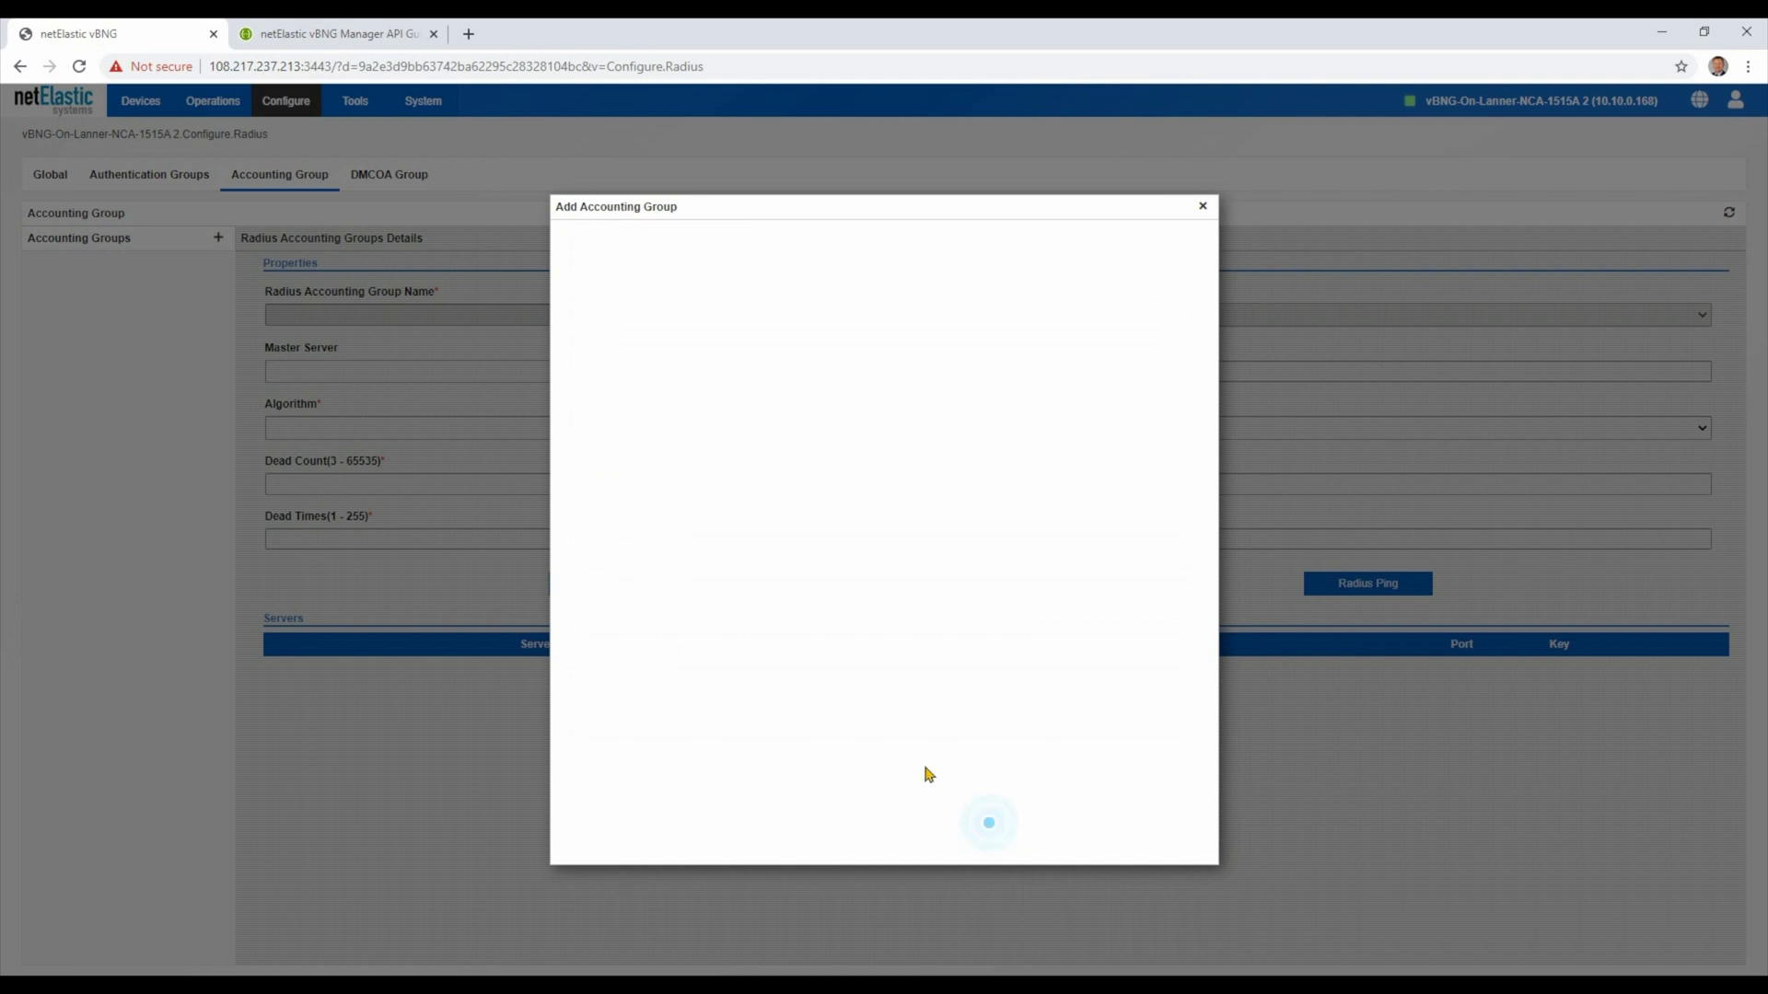
Preview the DMCOA Add Server form without saving, then move on to IP Pools configuration
left_click(382, 179)
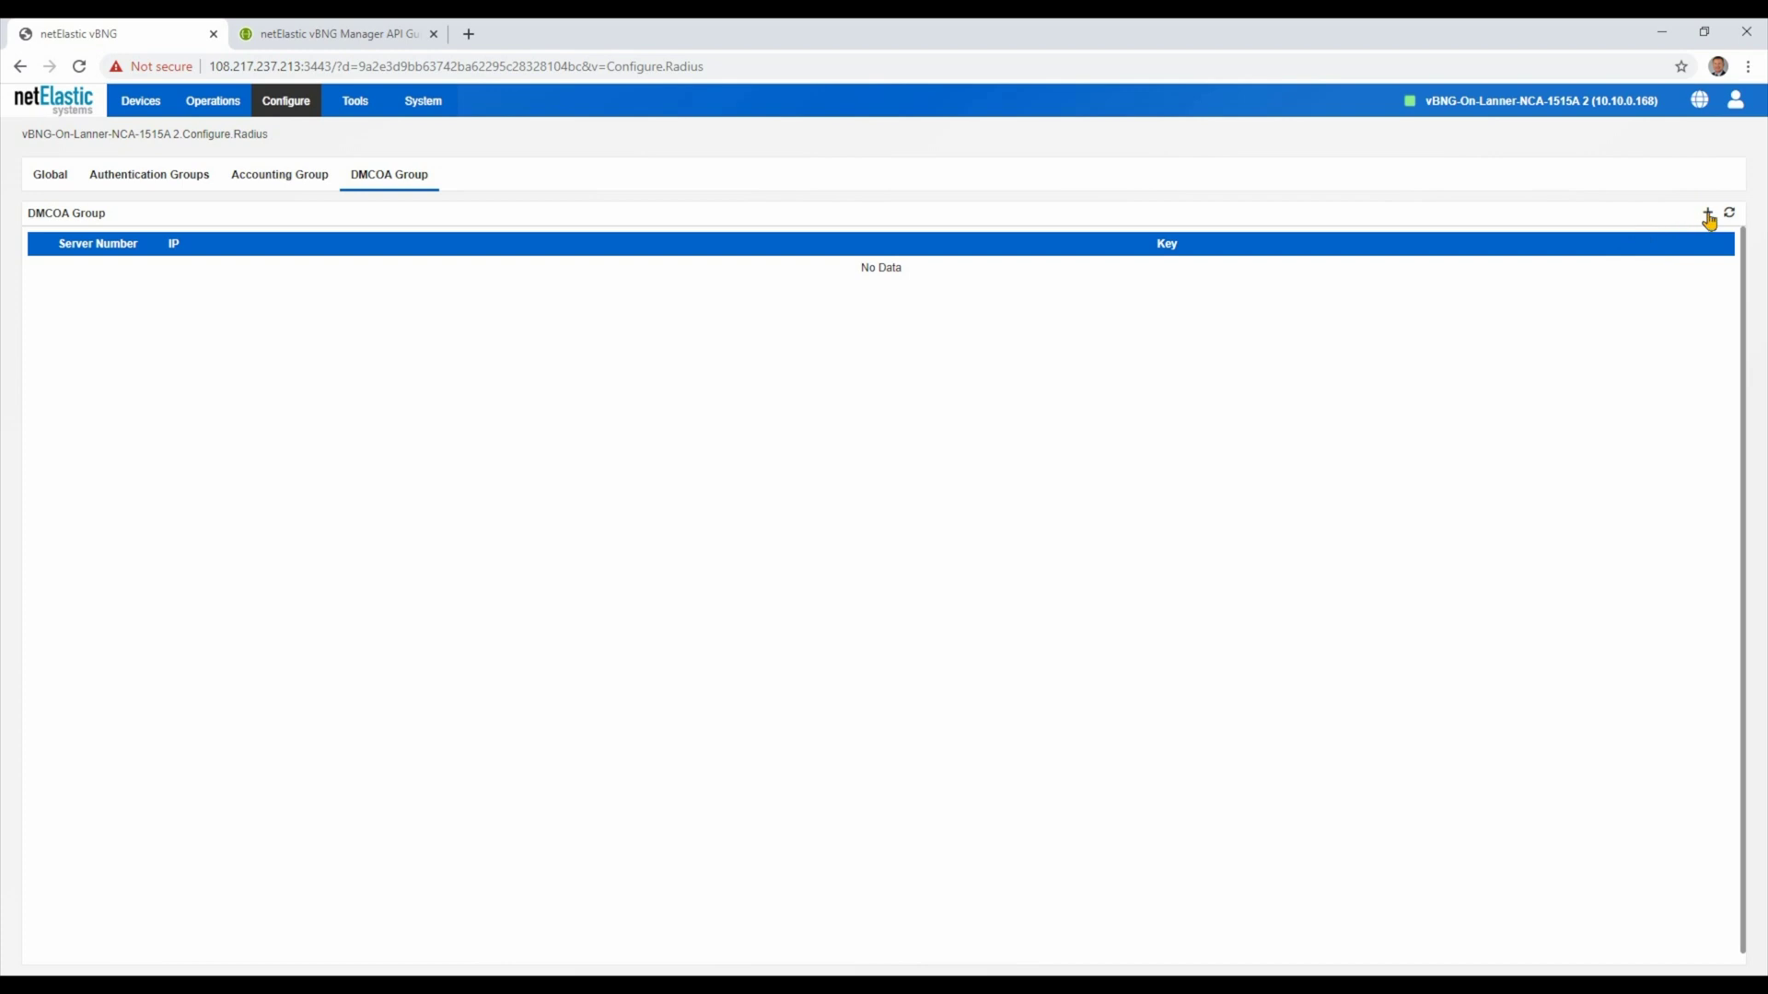
left_click(1708, 215)
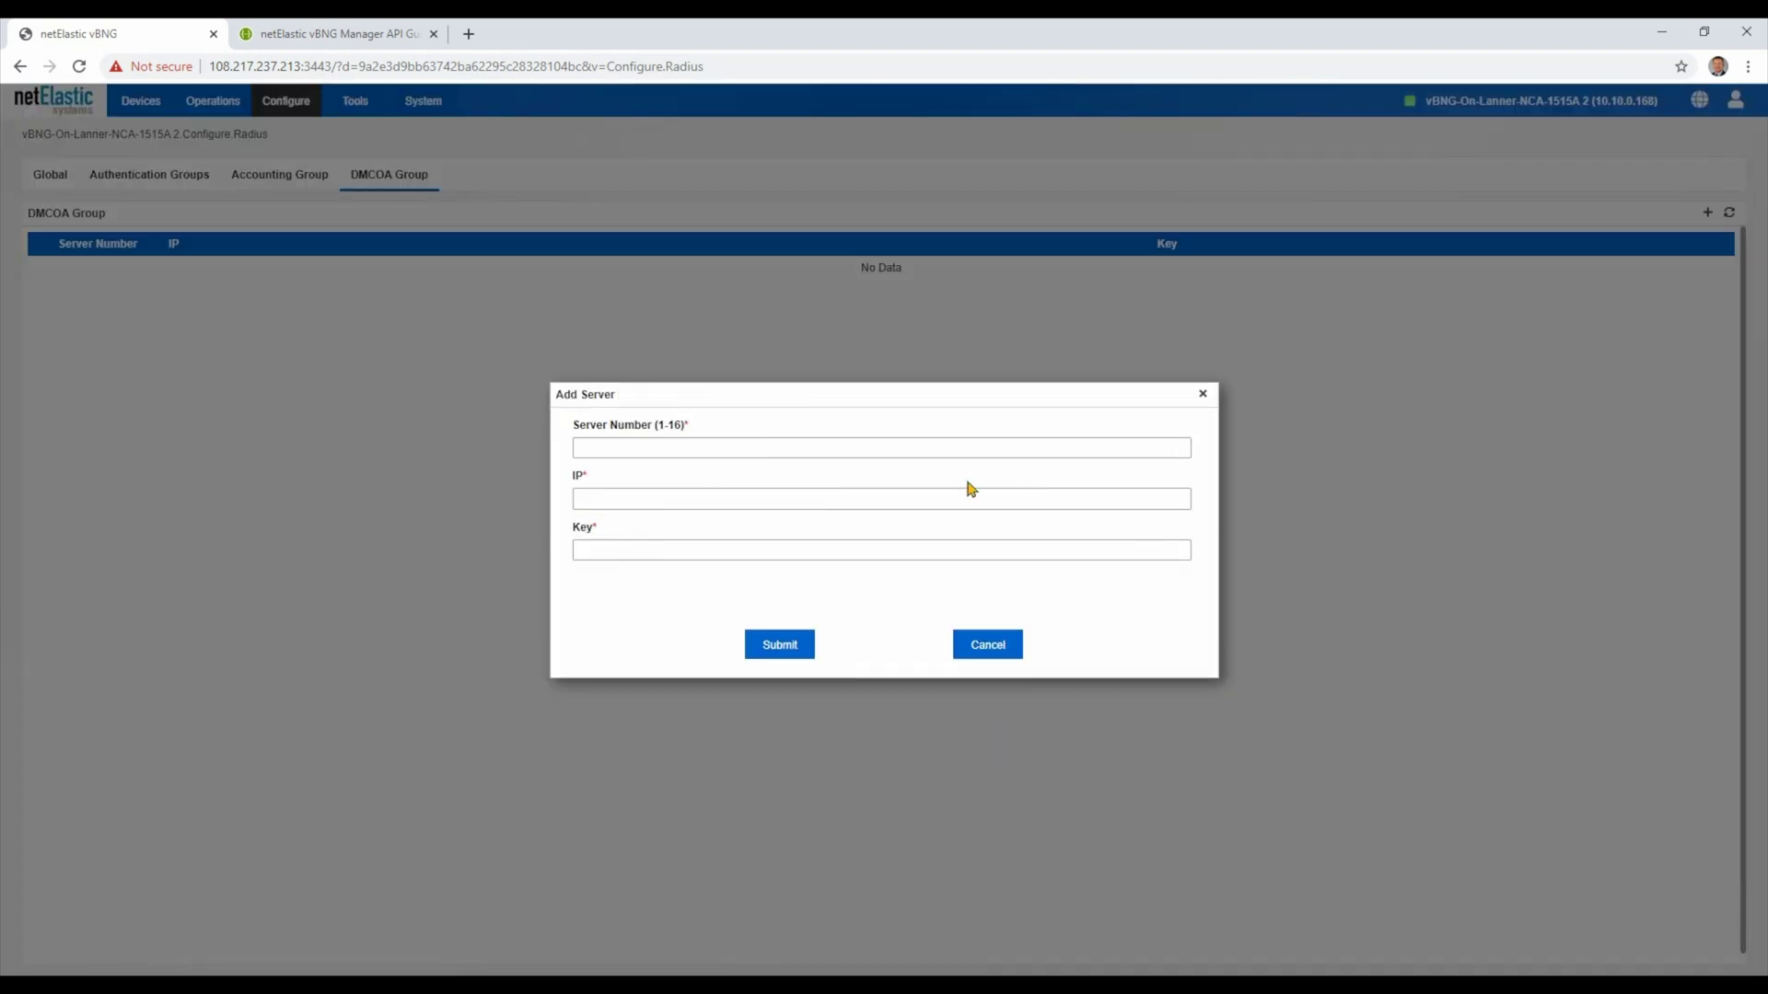
left_click(994, 647)
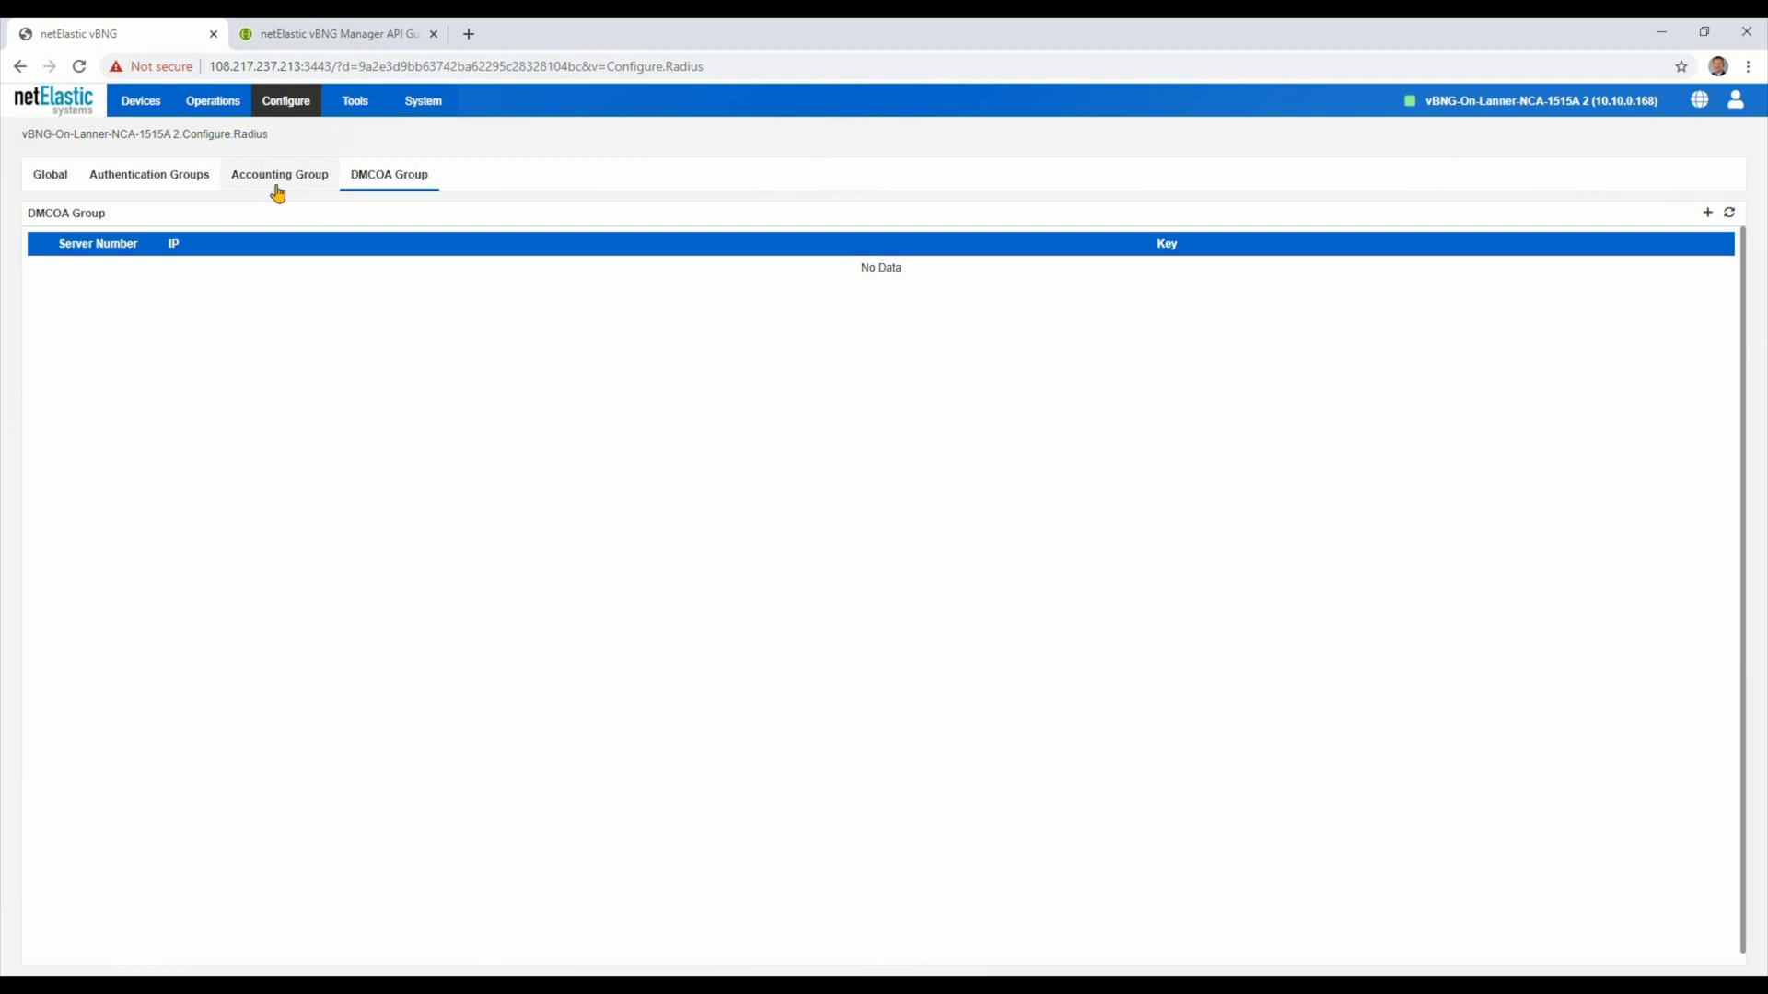
left_click(282, 107)
left_click(285, 334)
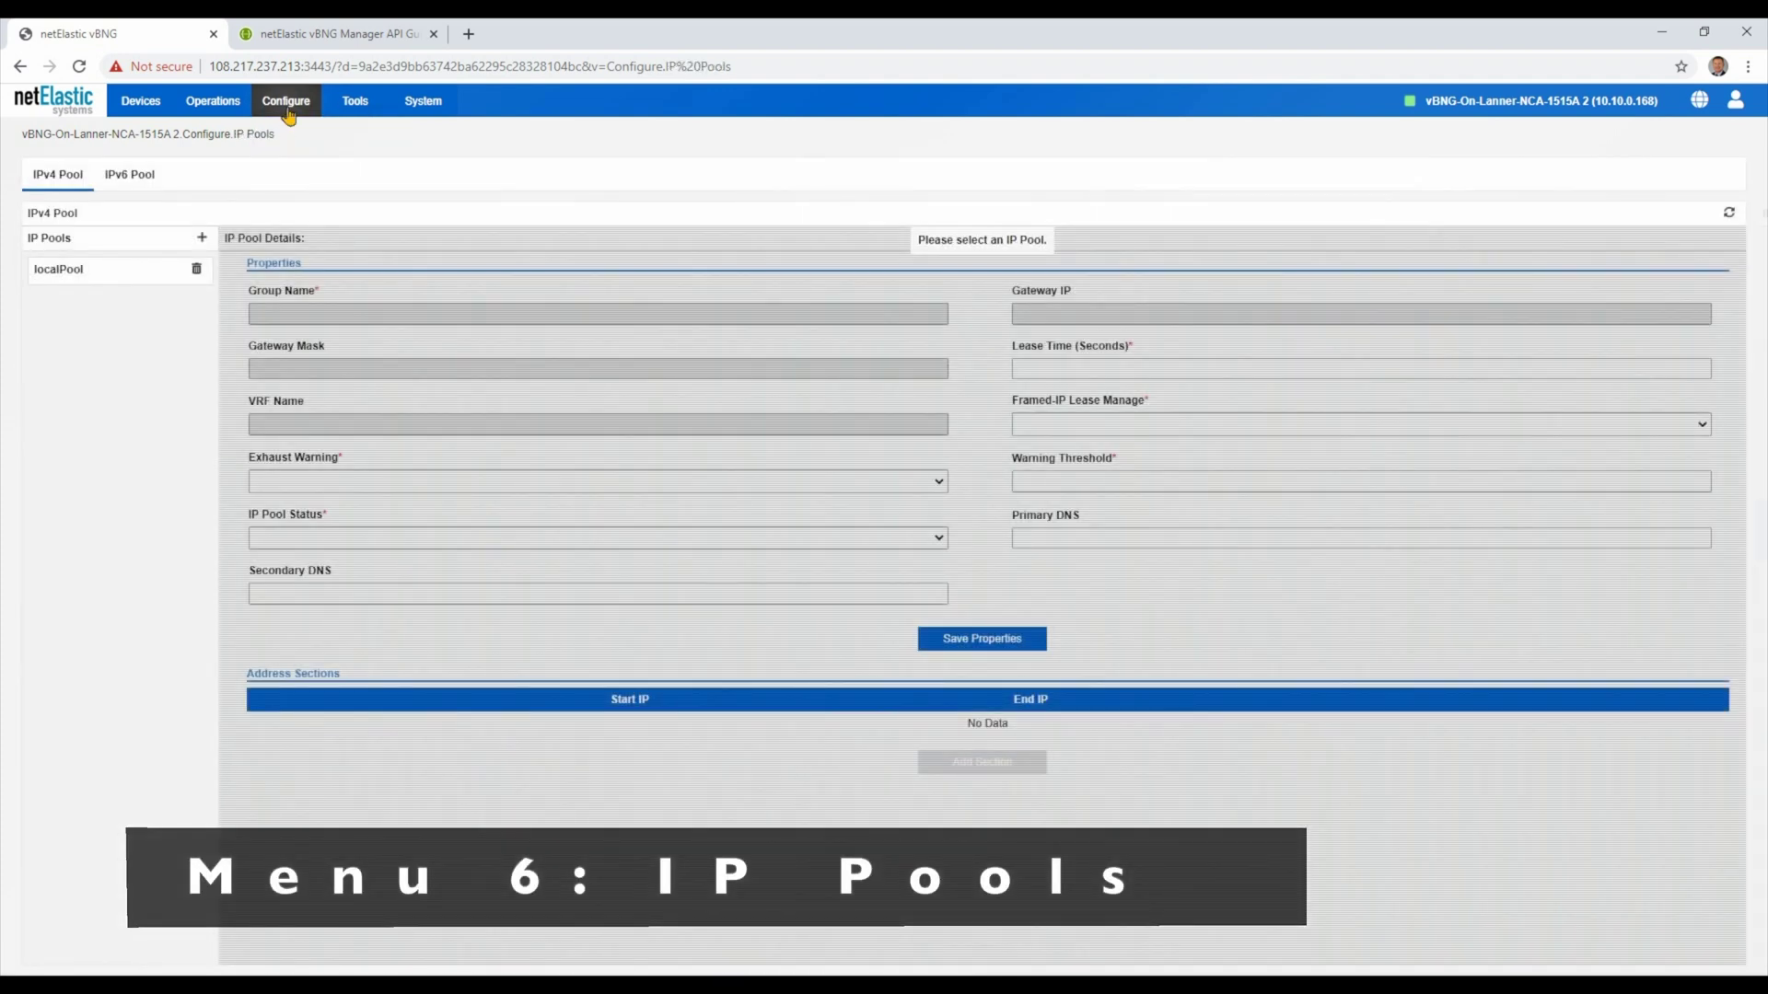
Review the localPool IP pool settings, then go to Access Templates listing myDomain and option17
left_click(289, 106)
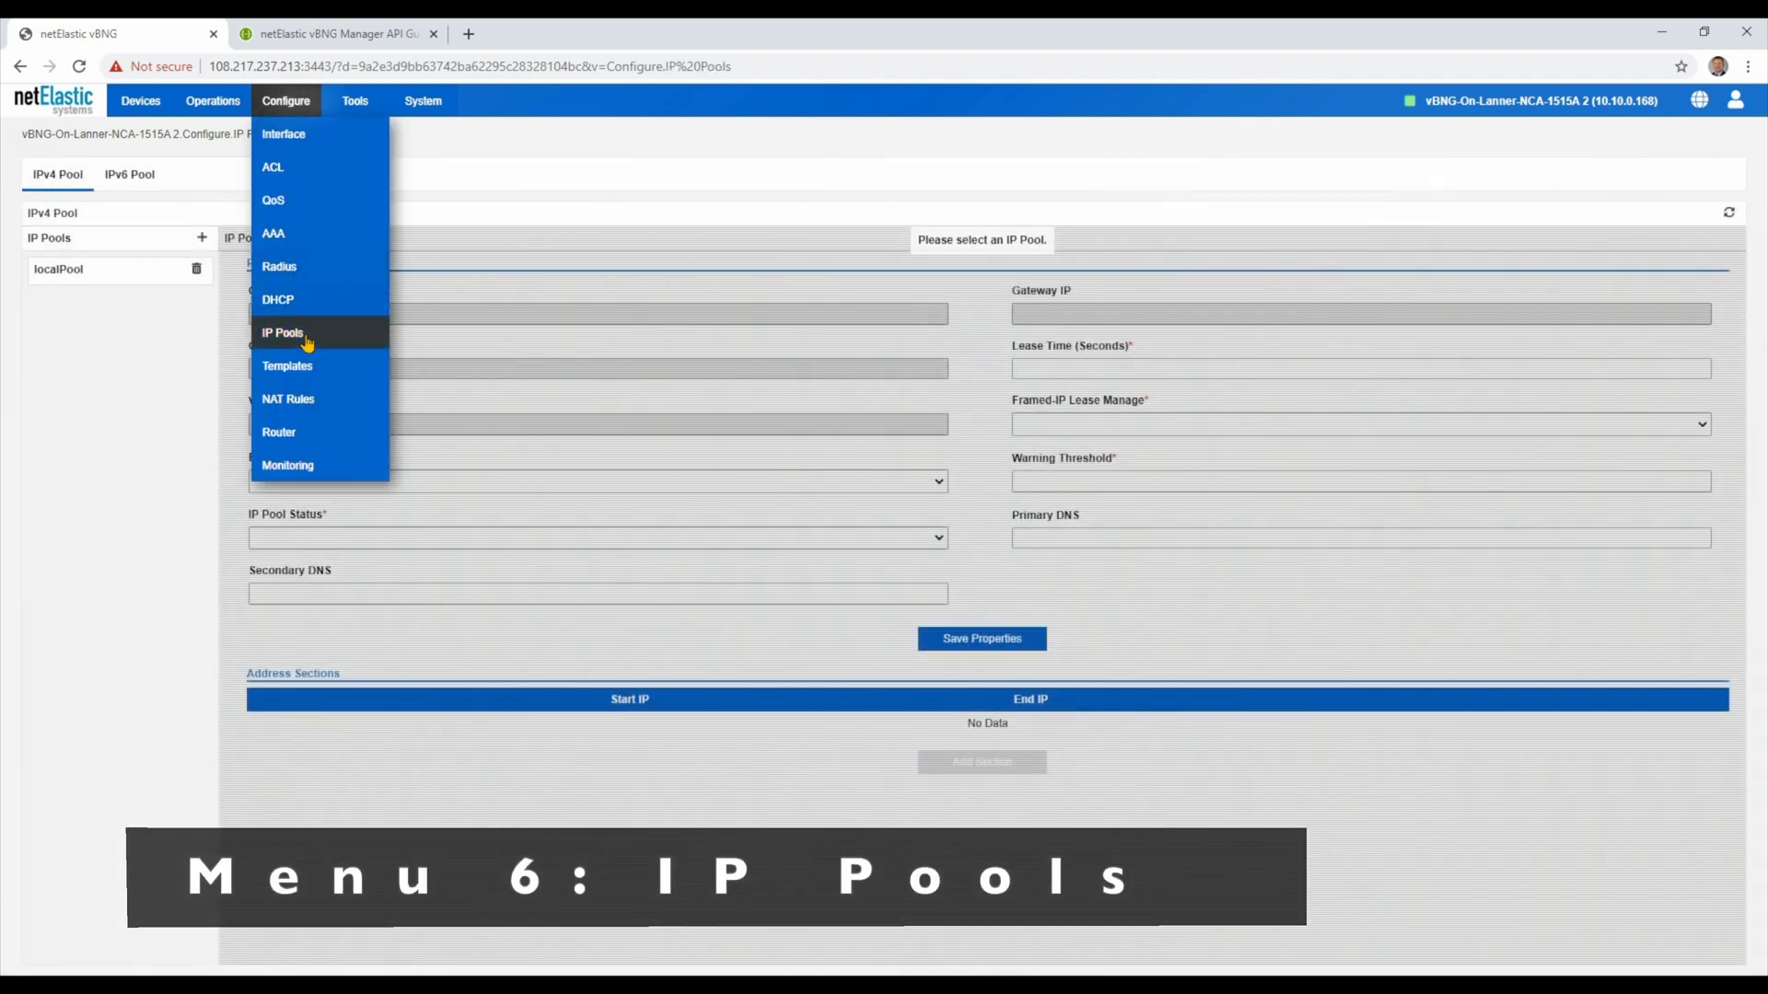
left_click(106, 269)
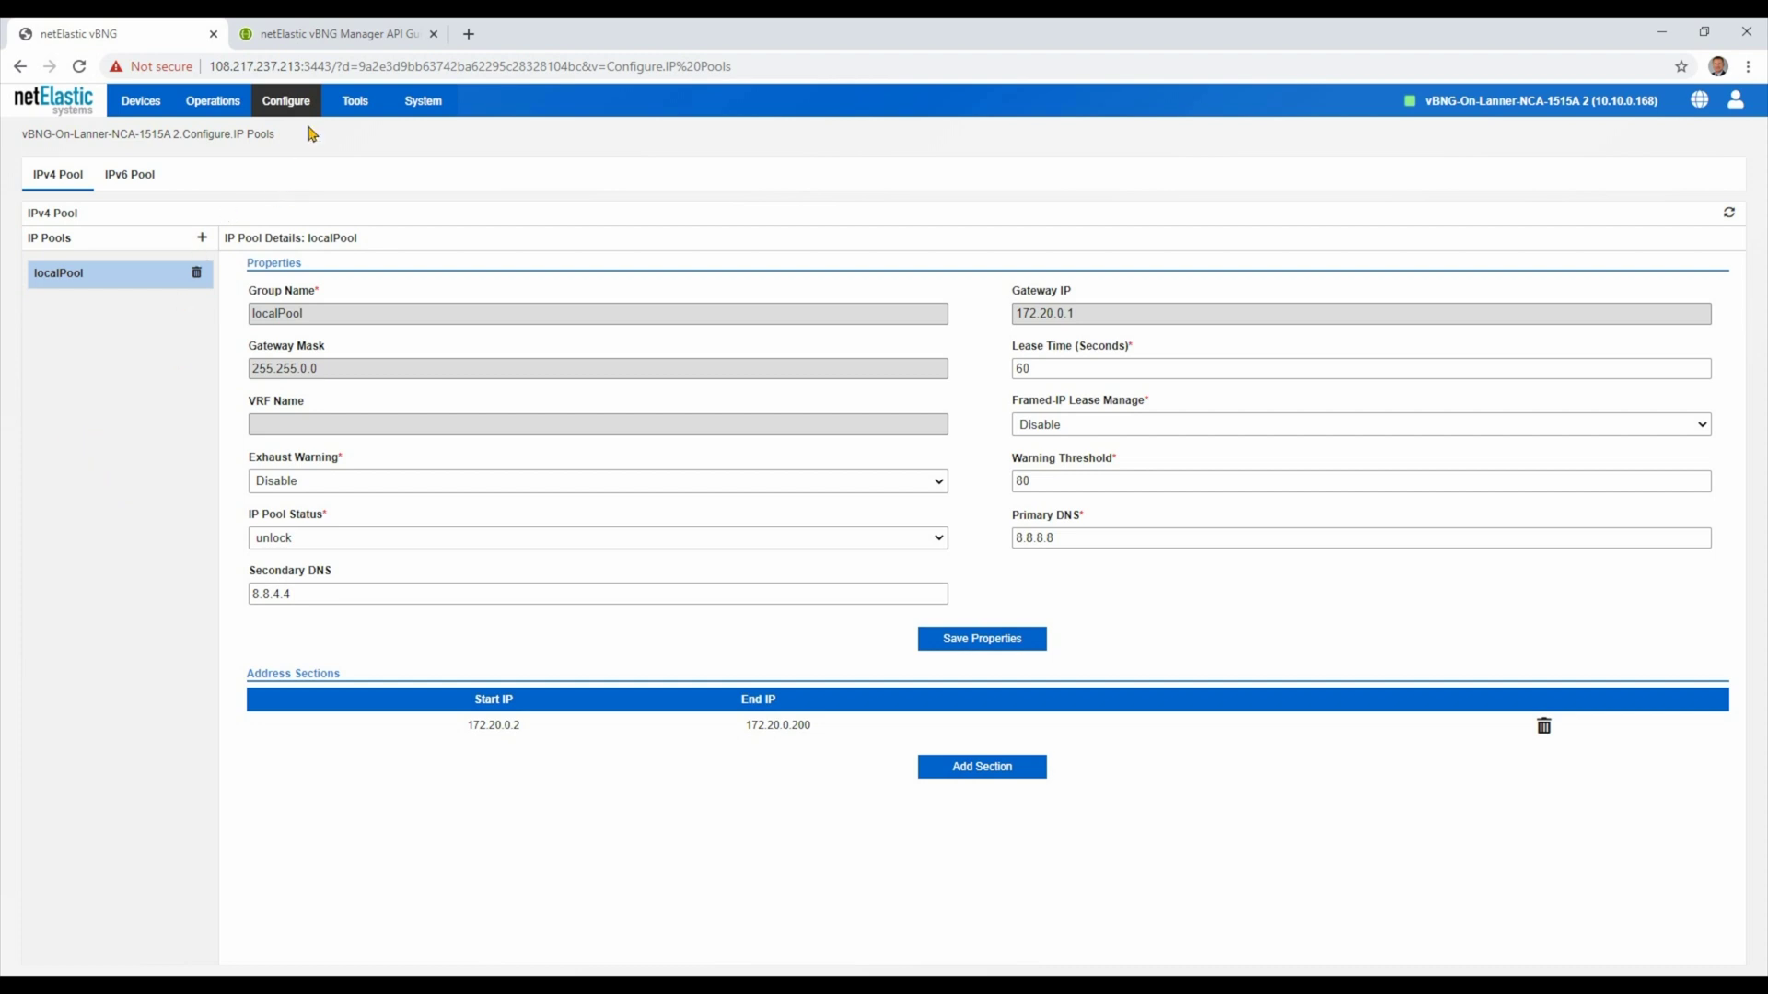
left_click(282, 105)
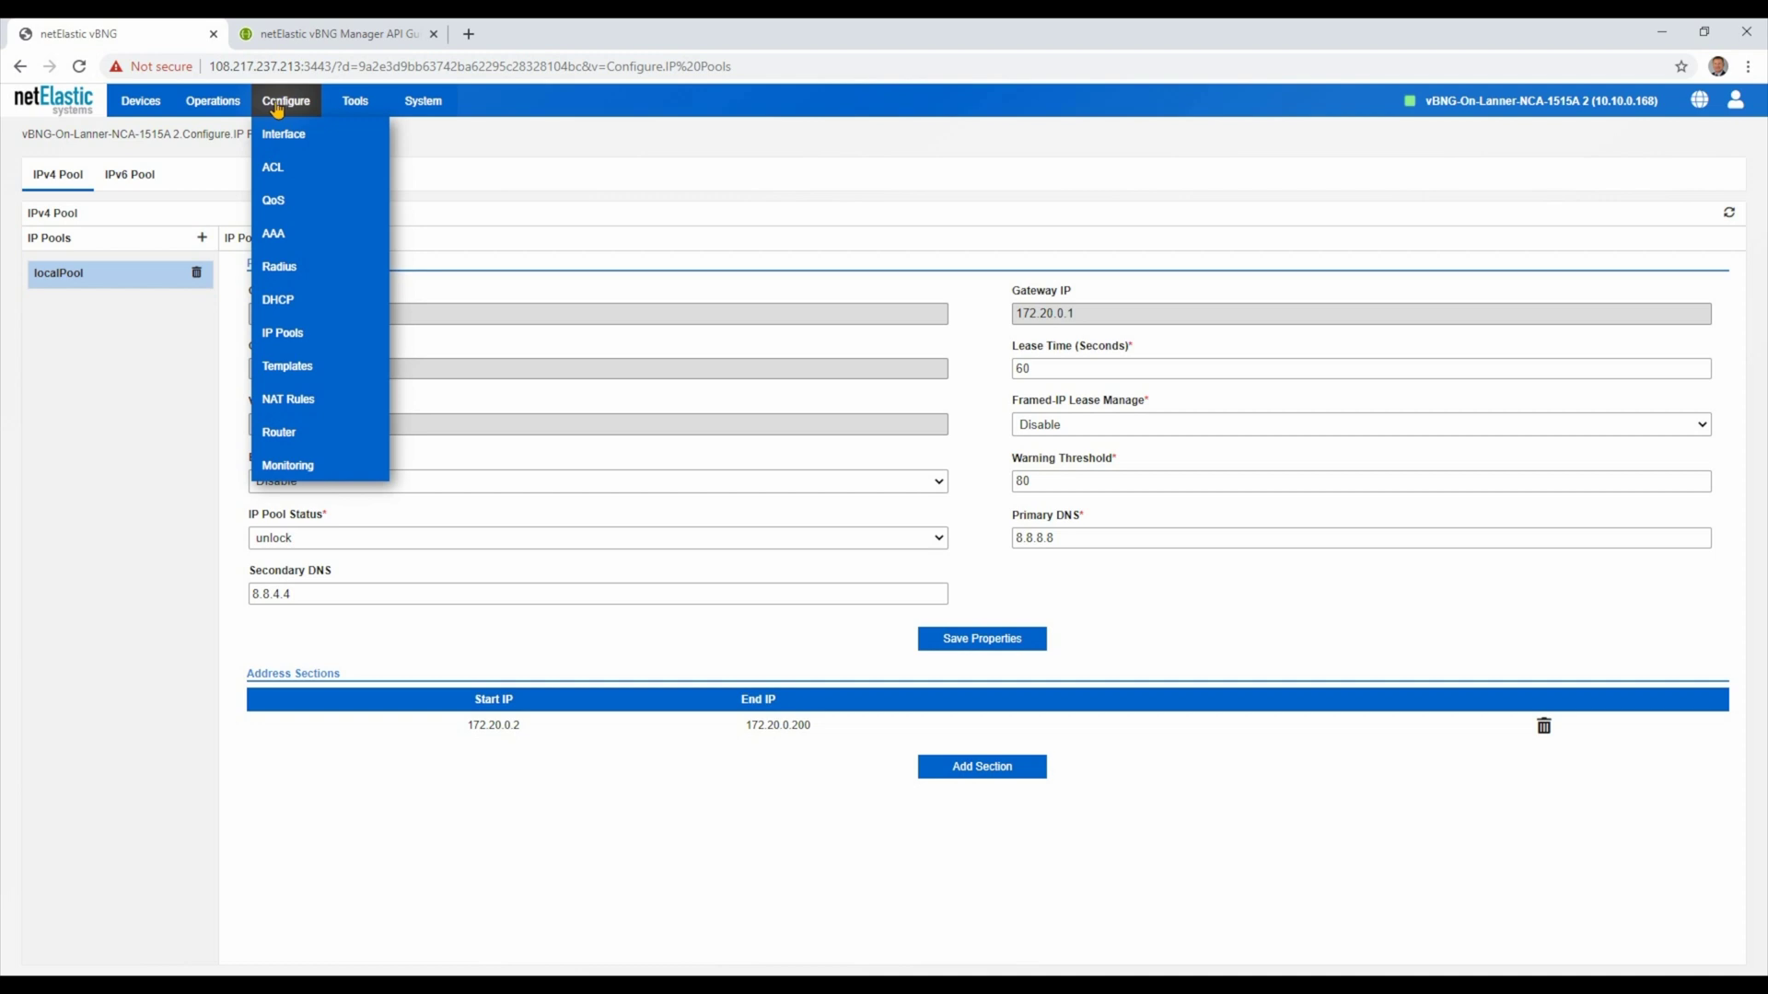
left_click(288, 365)
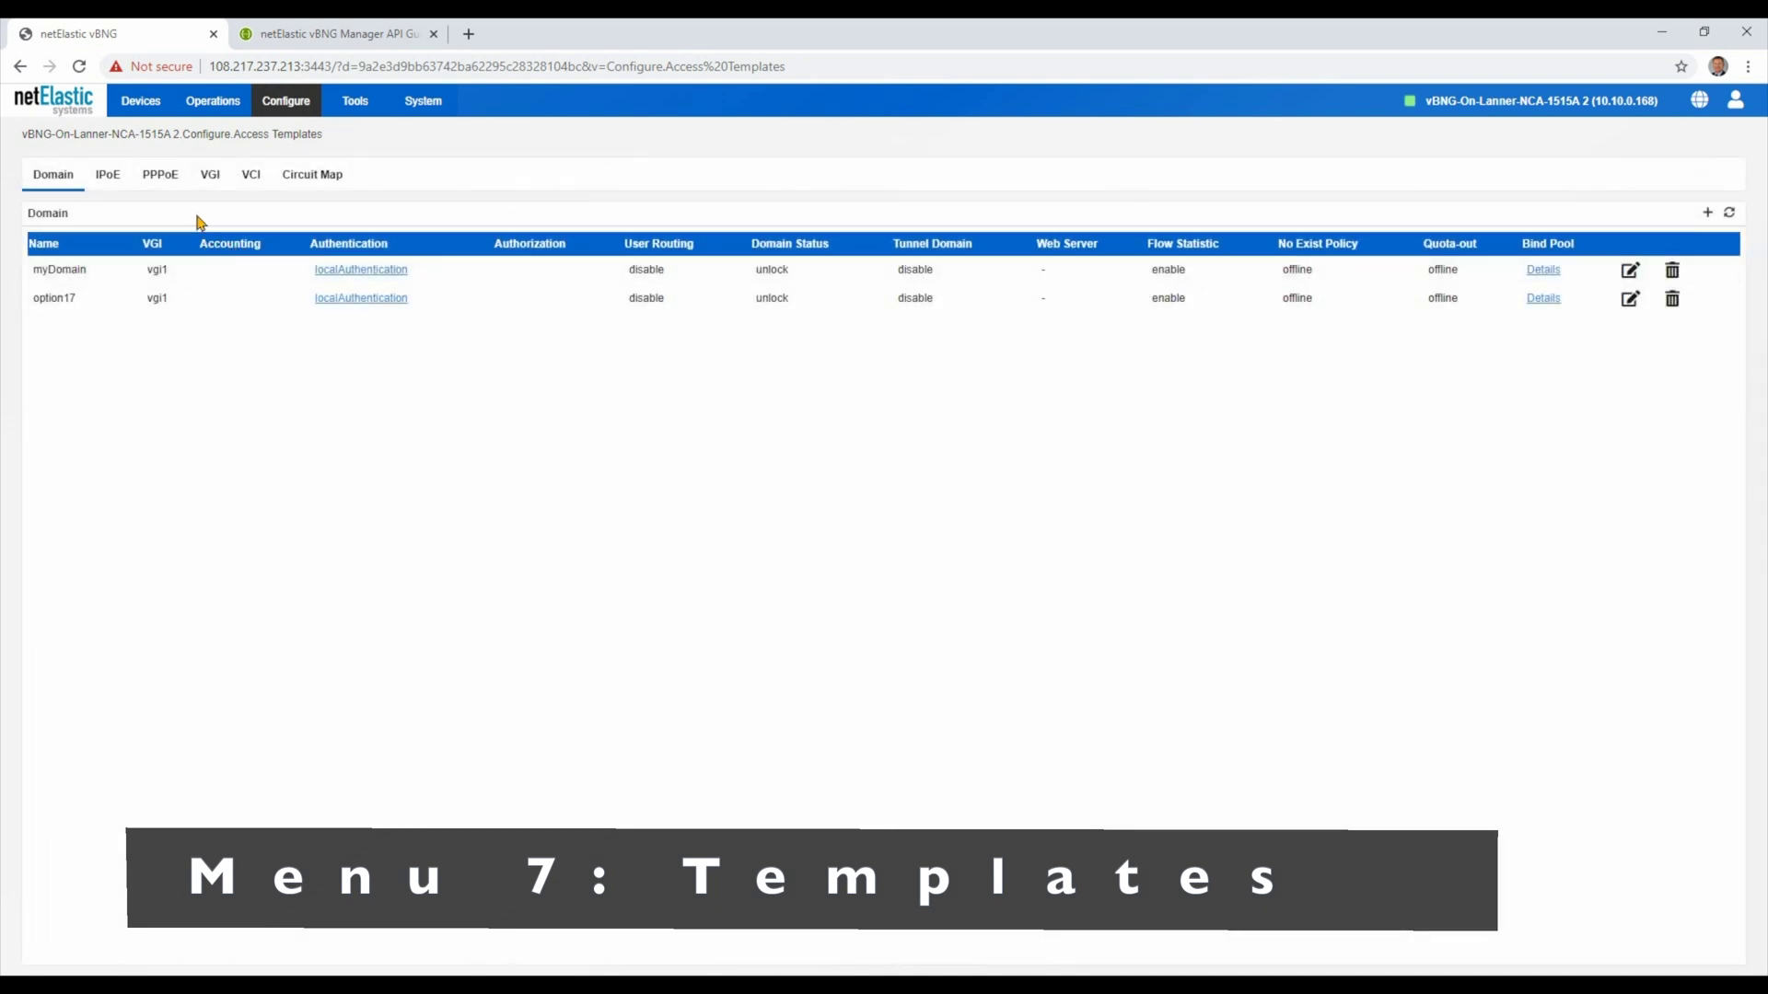
left_click(298, 120)
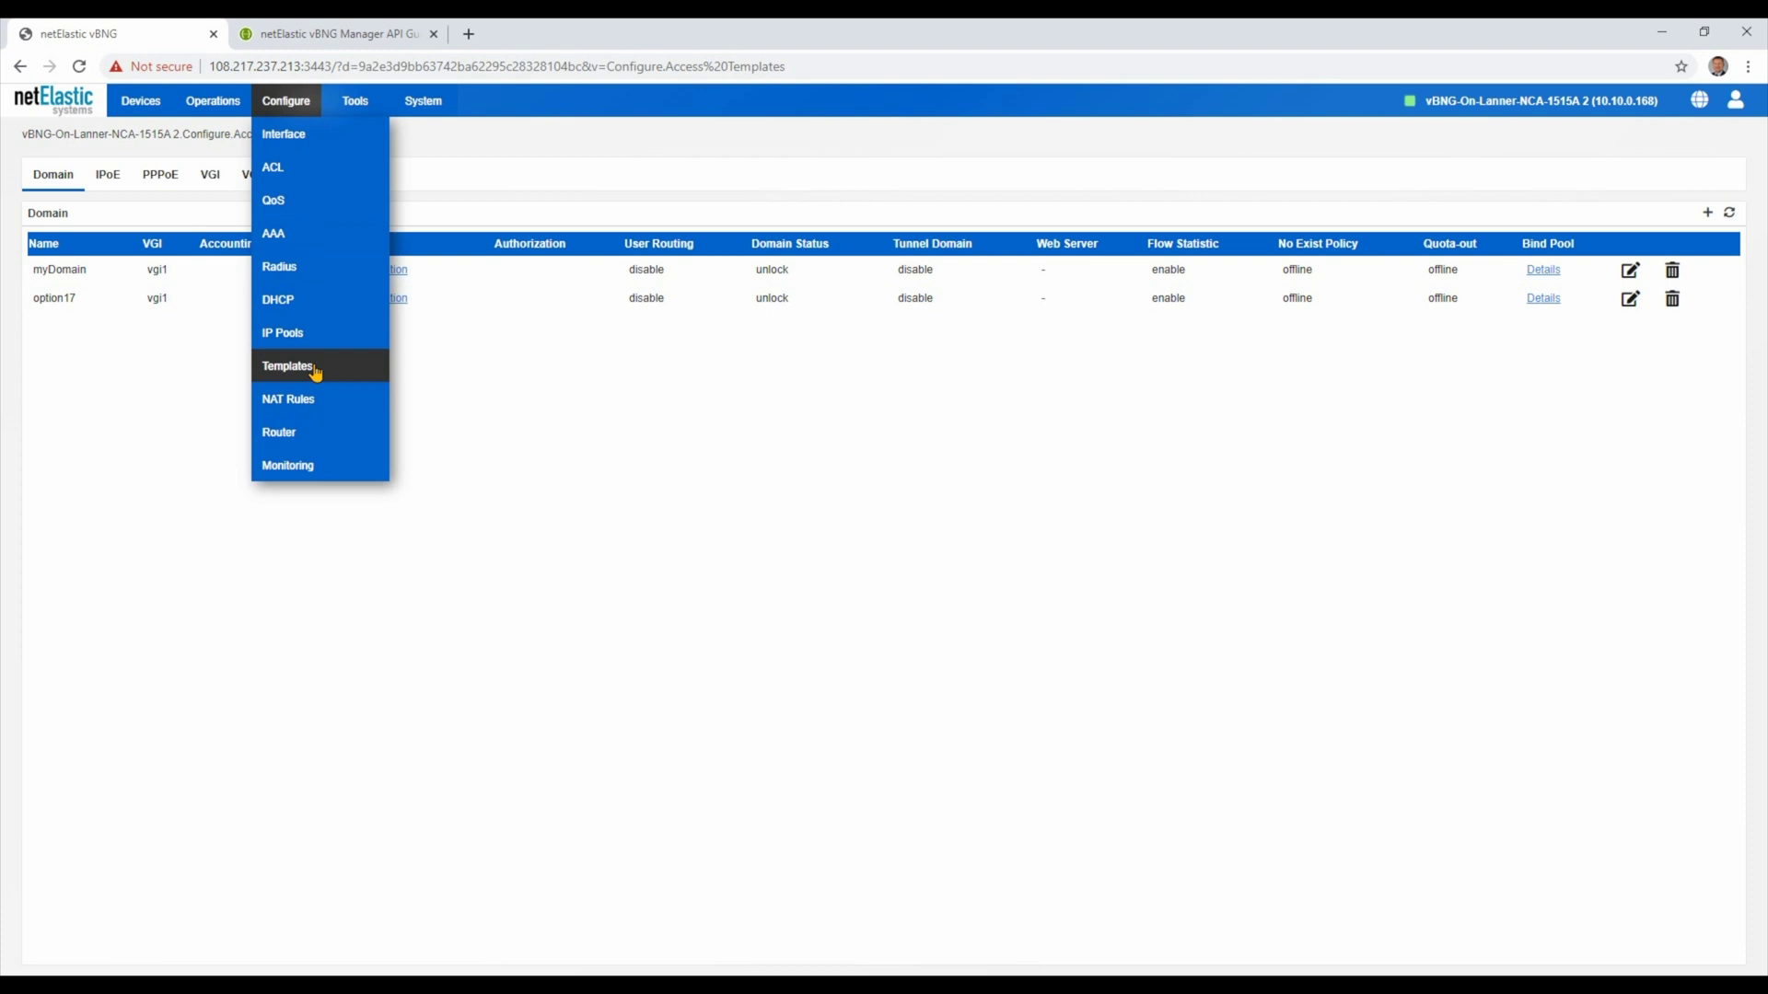
Check myDomain's Bind Pool details and close them, then view the my_ipoe IPoE template
left_click(98, 385)
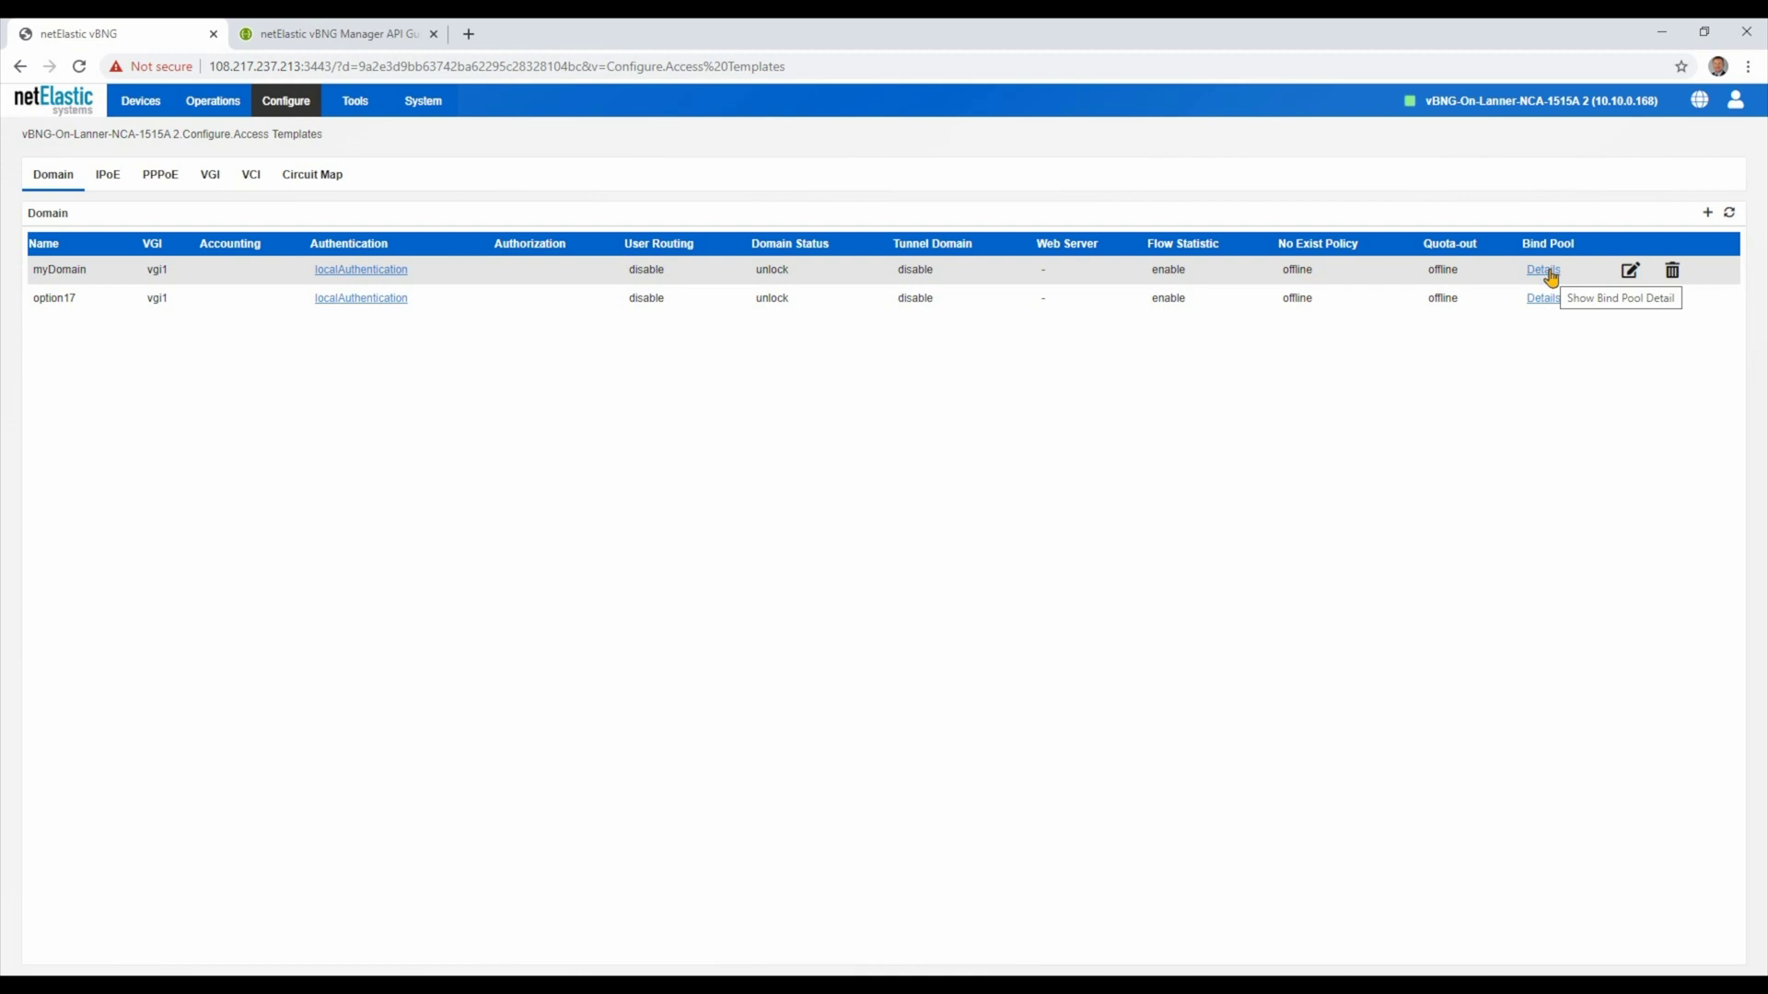
left_click(1544, 271)
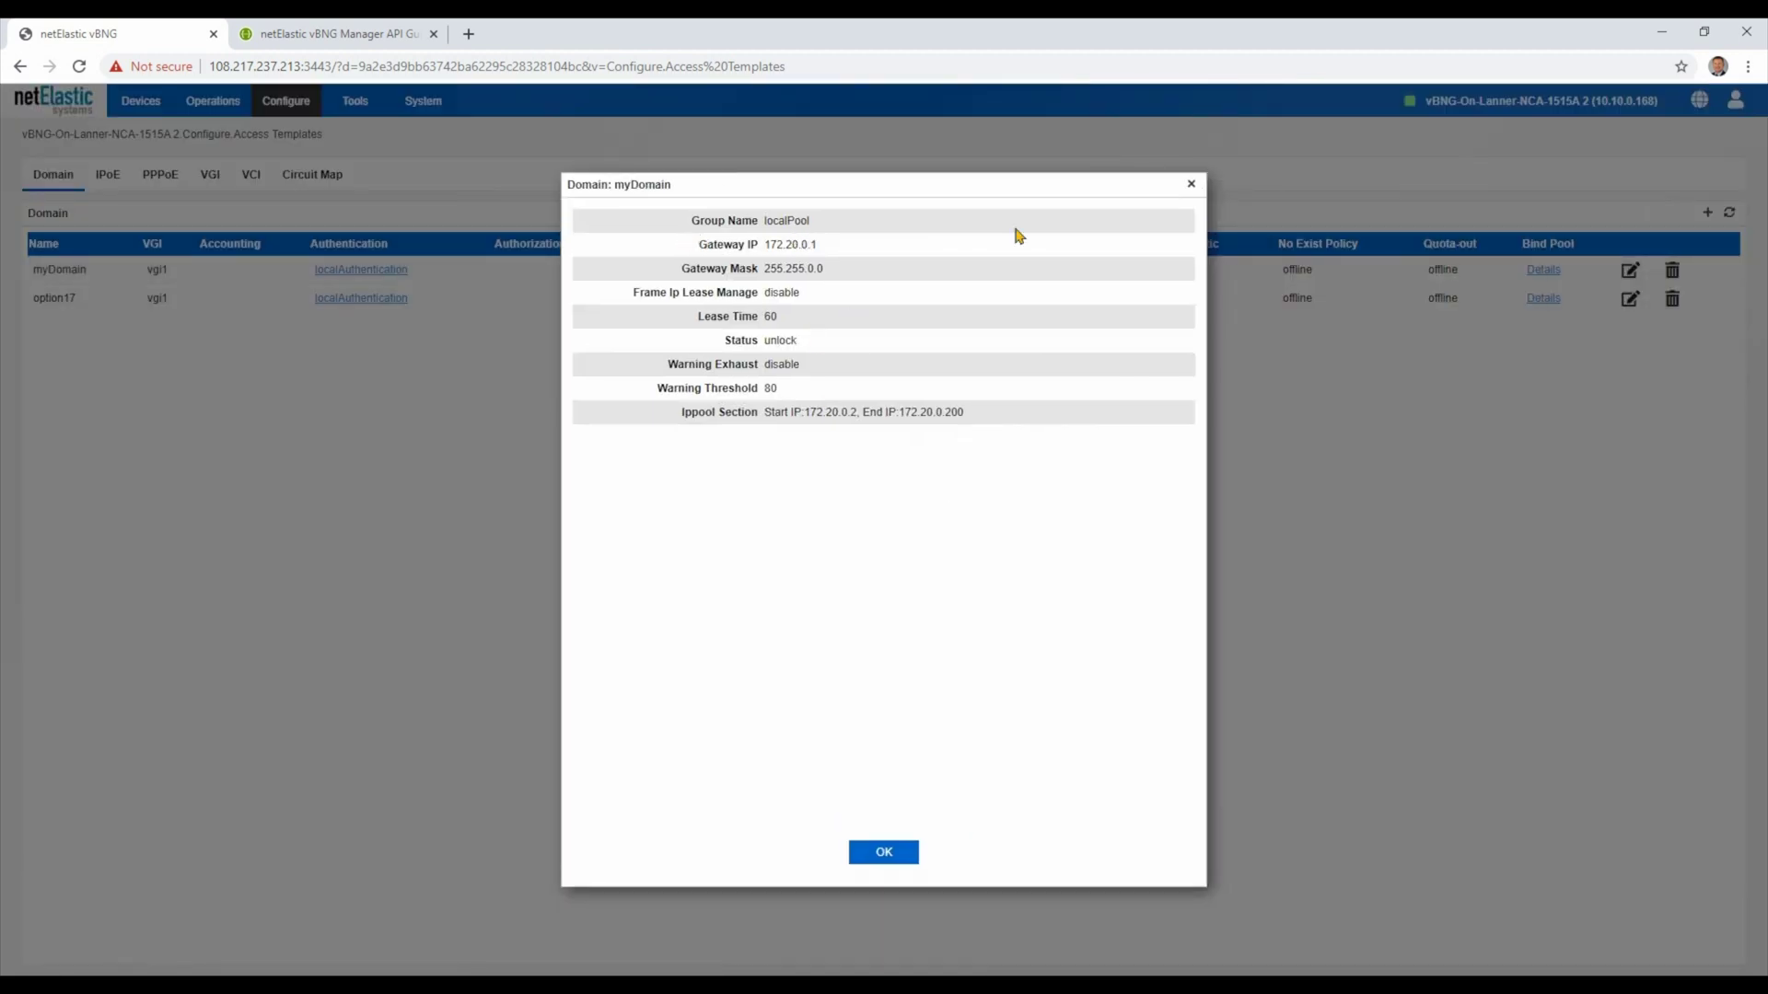
left_click(1191, 184)
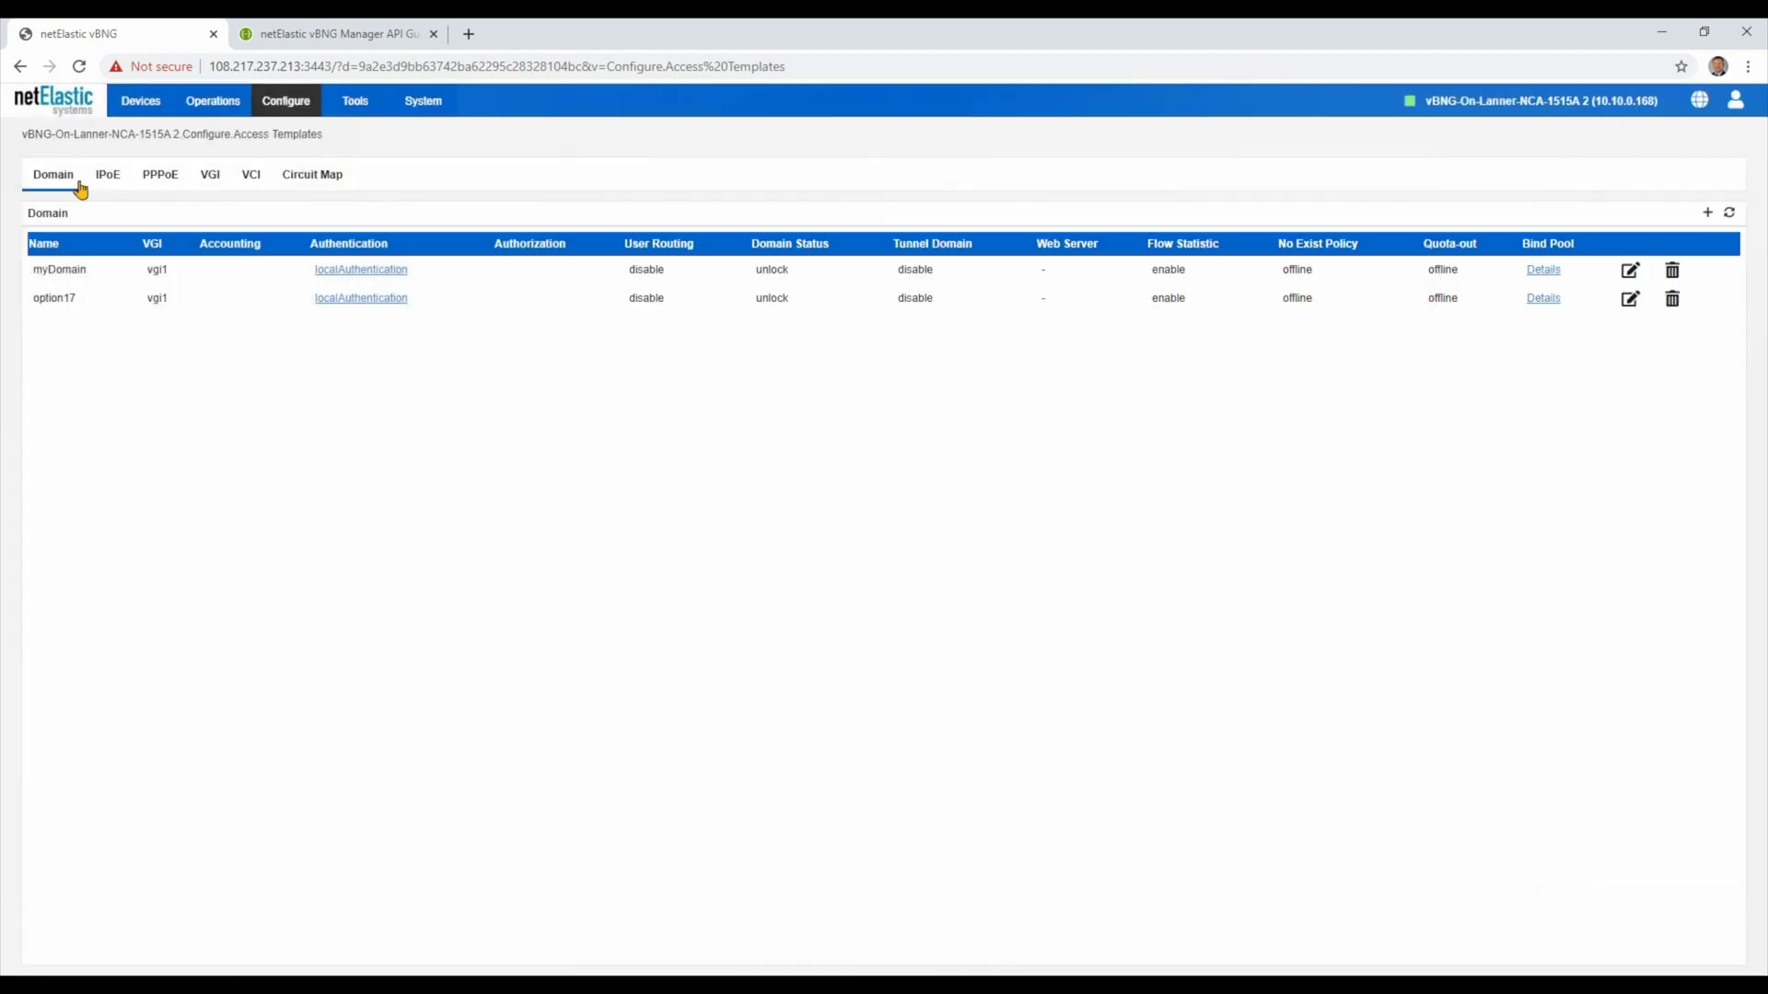
left_click(109, 180)
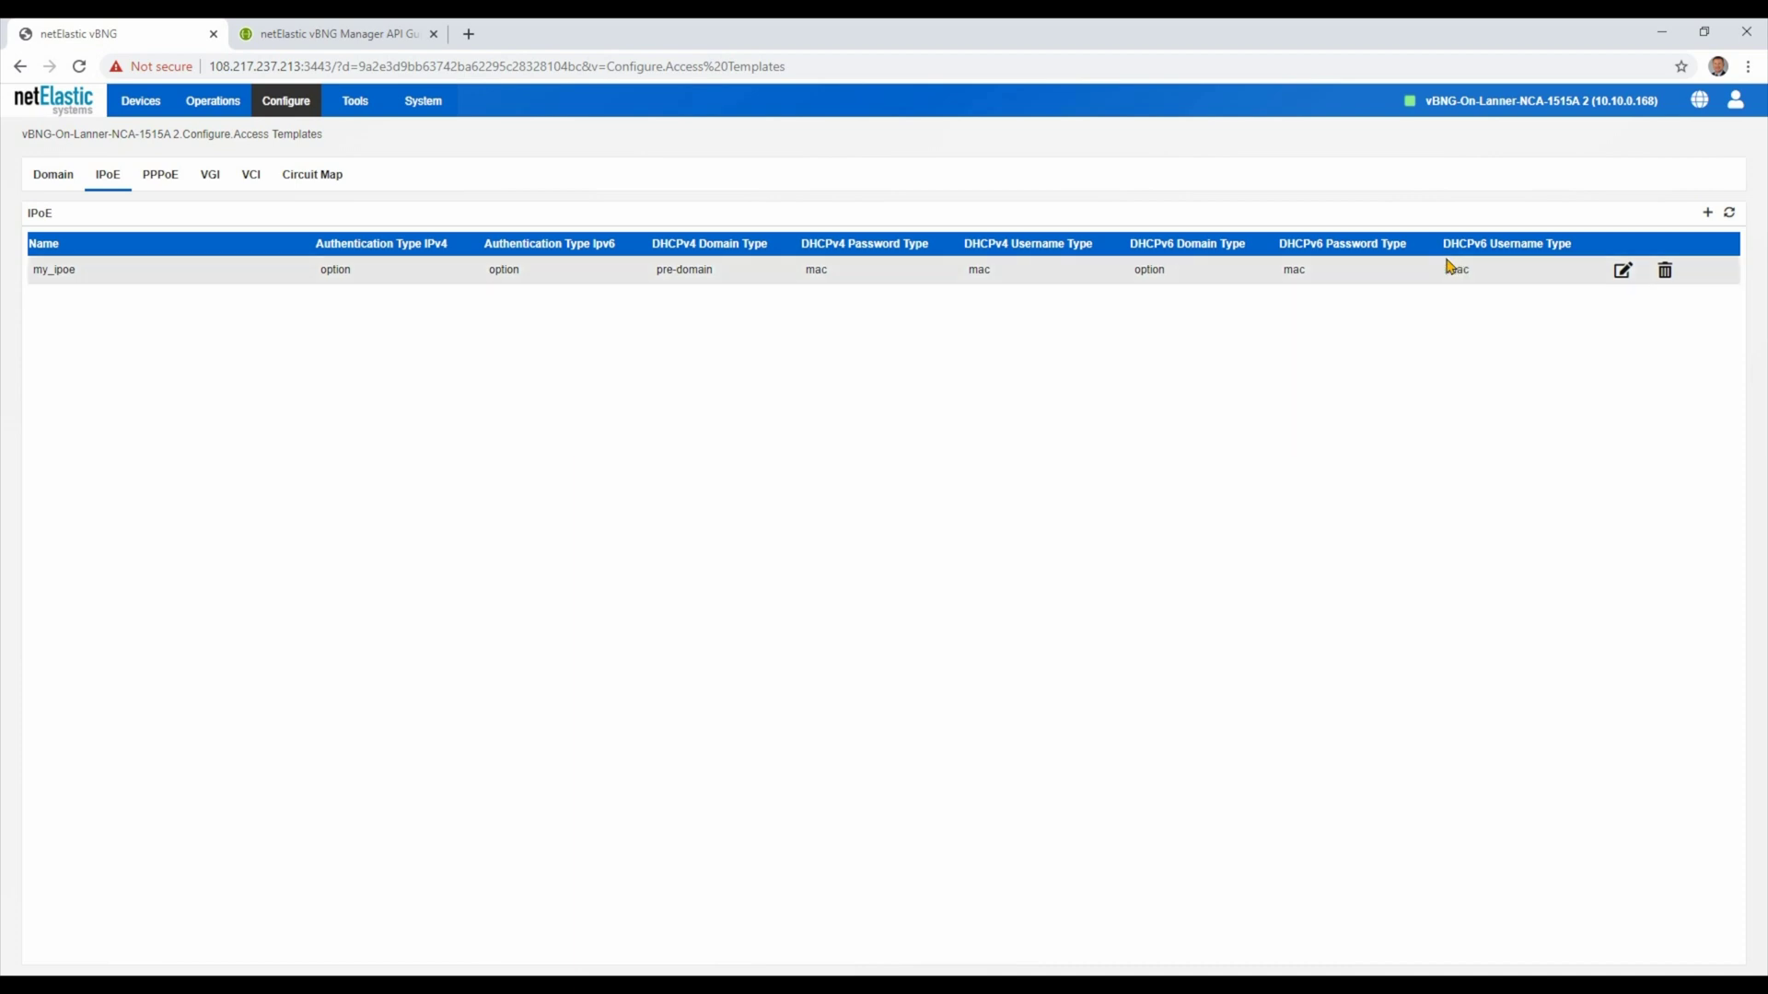
Preview a new PPPoE template form without saving it, then go to NAT Rules configuration
left_click(162, 176)
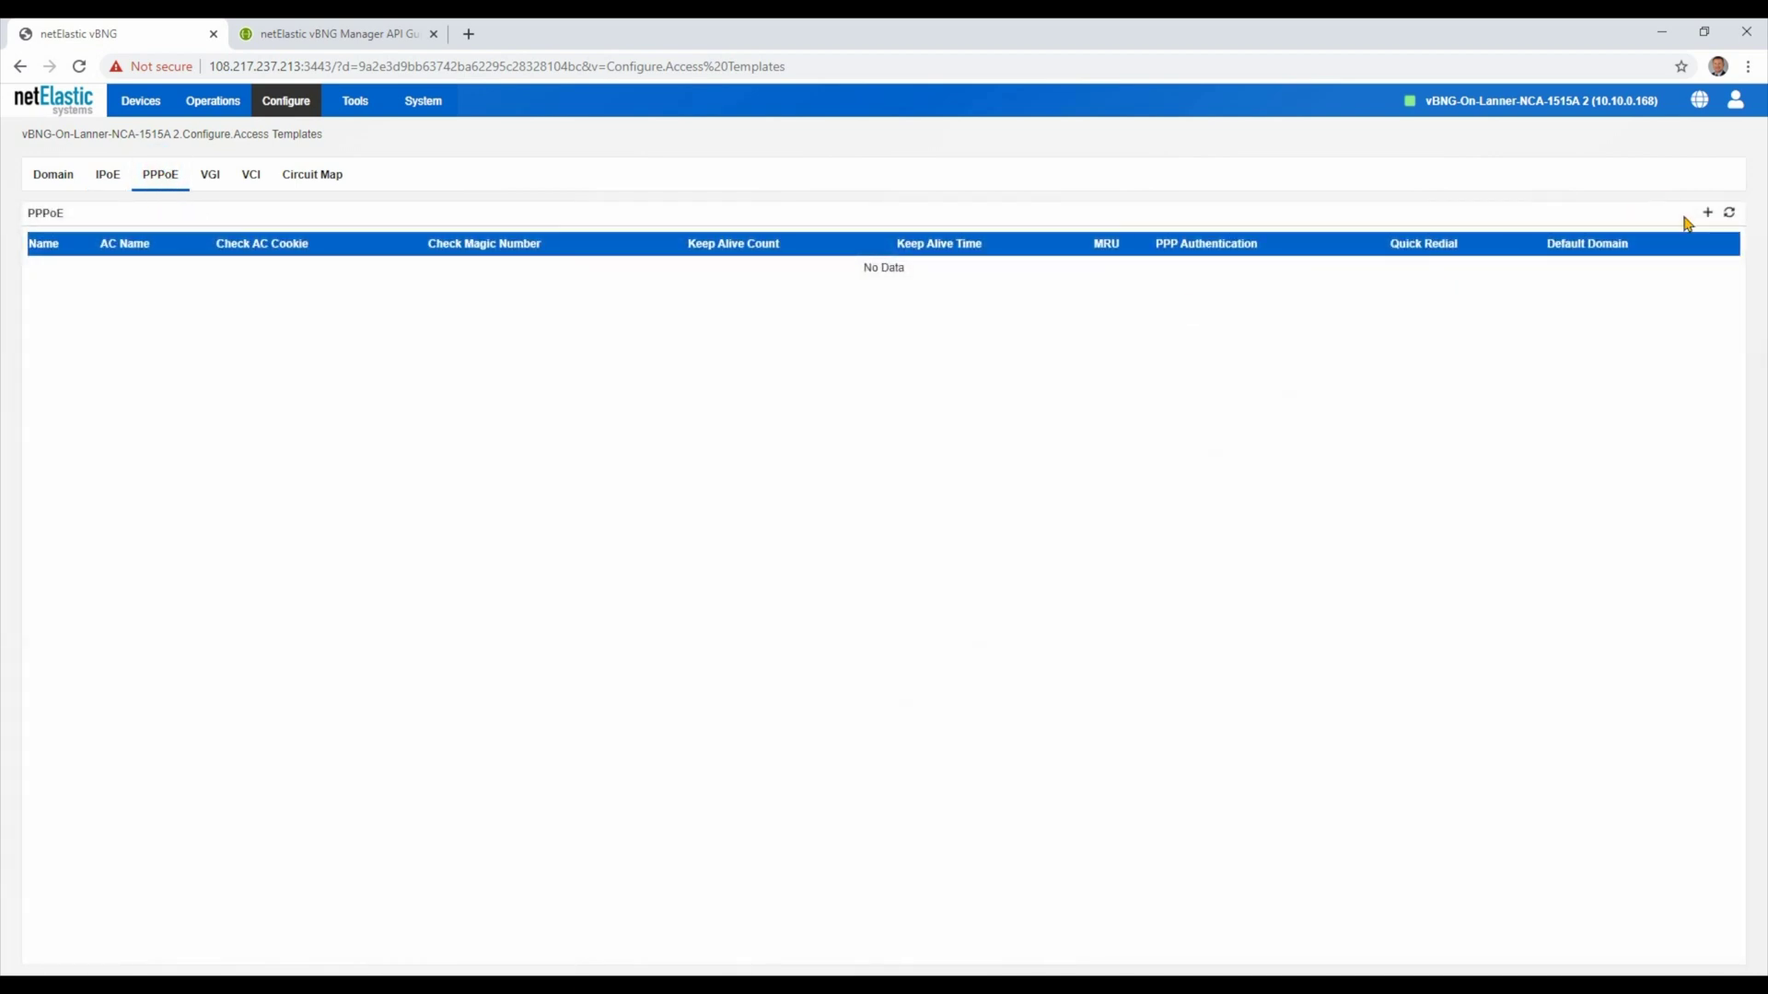
left_click(1704, 215)
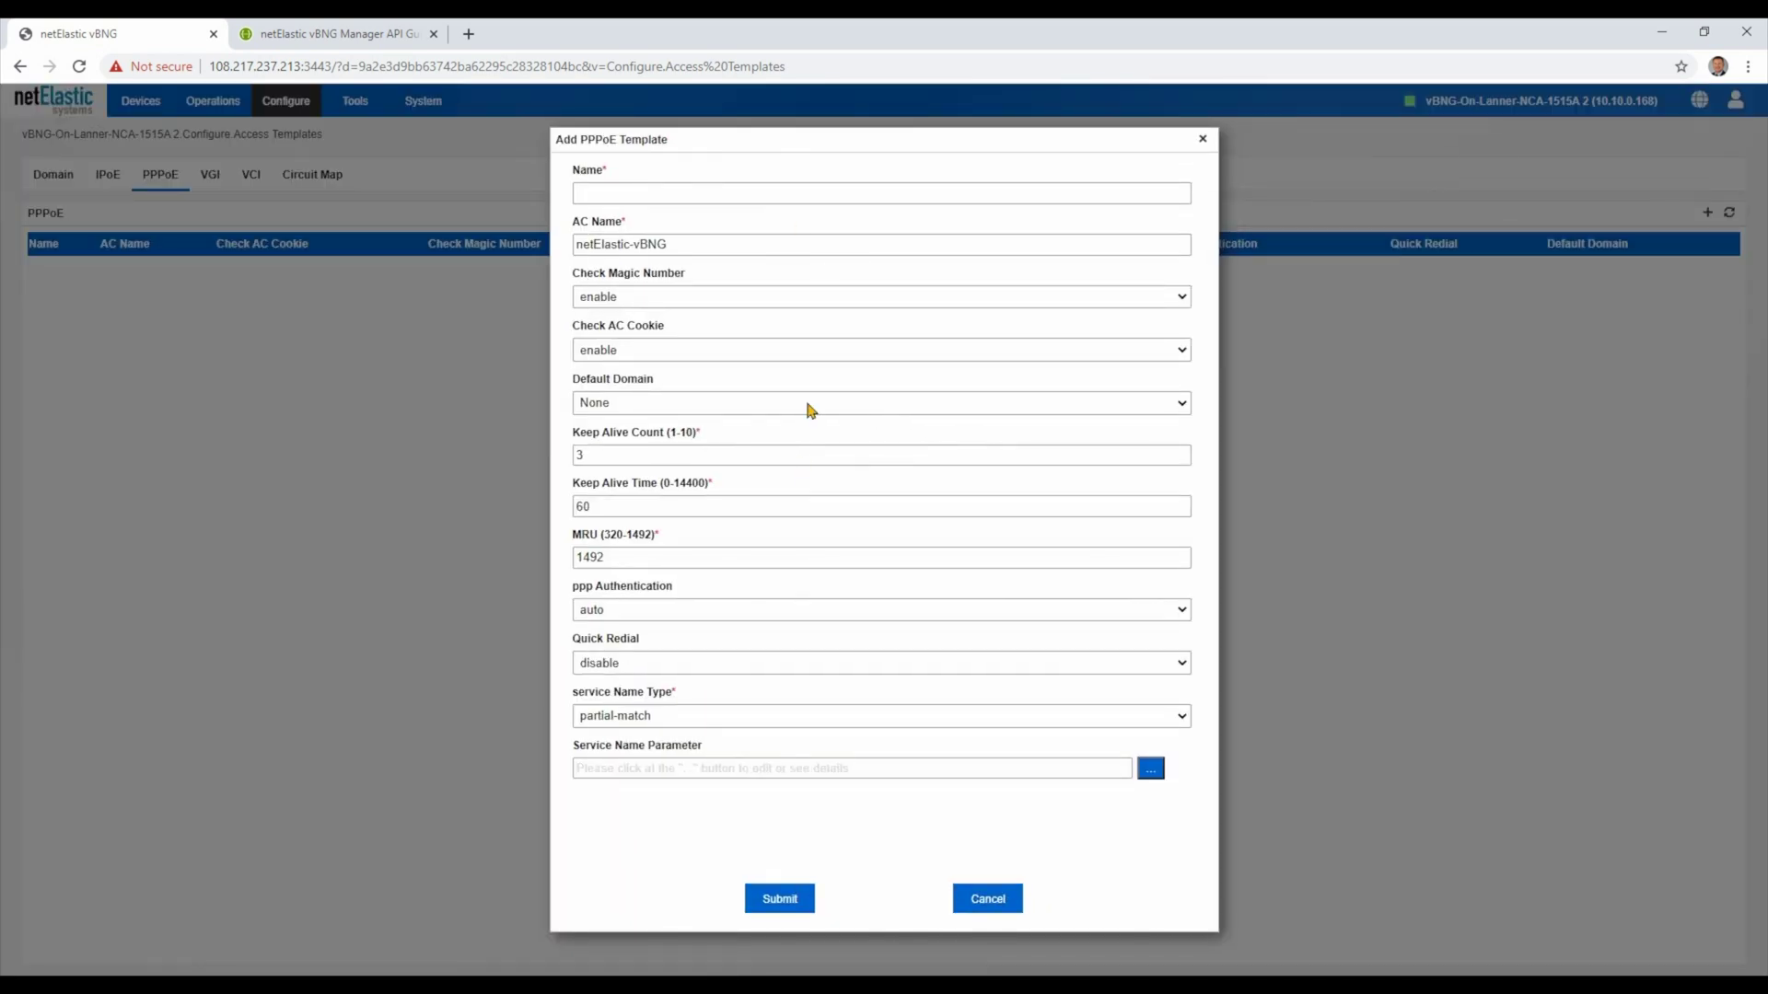
left_click(995, 889)
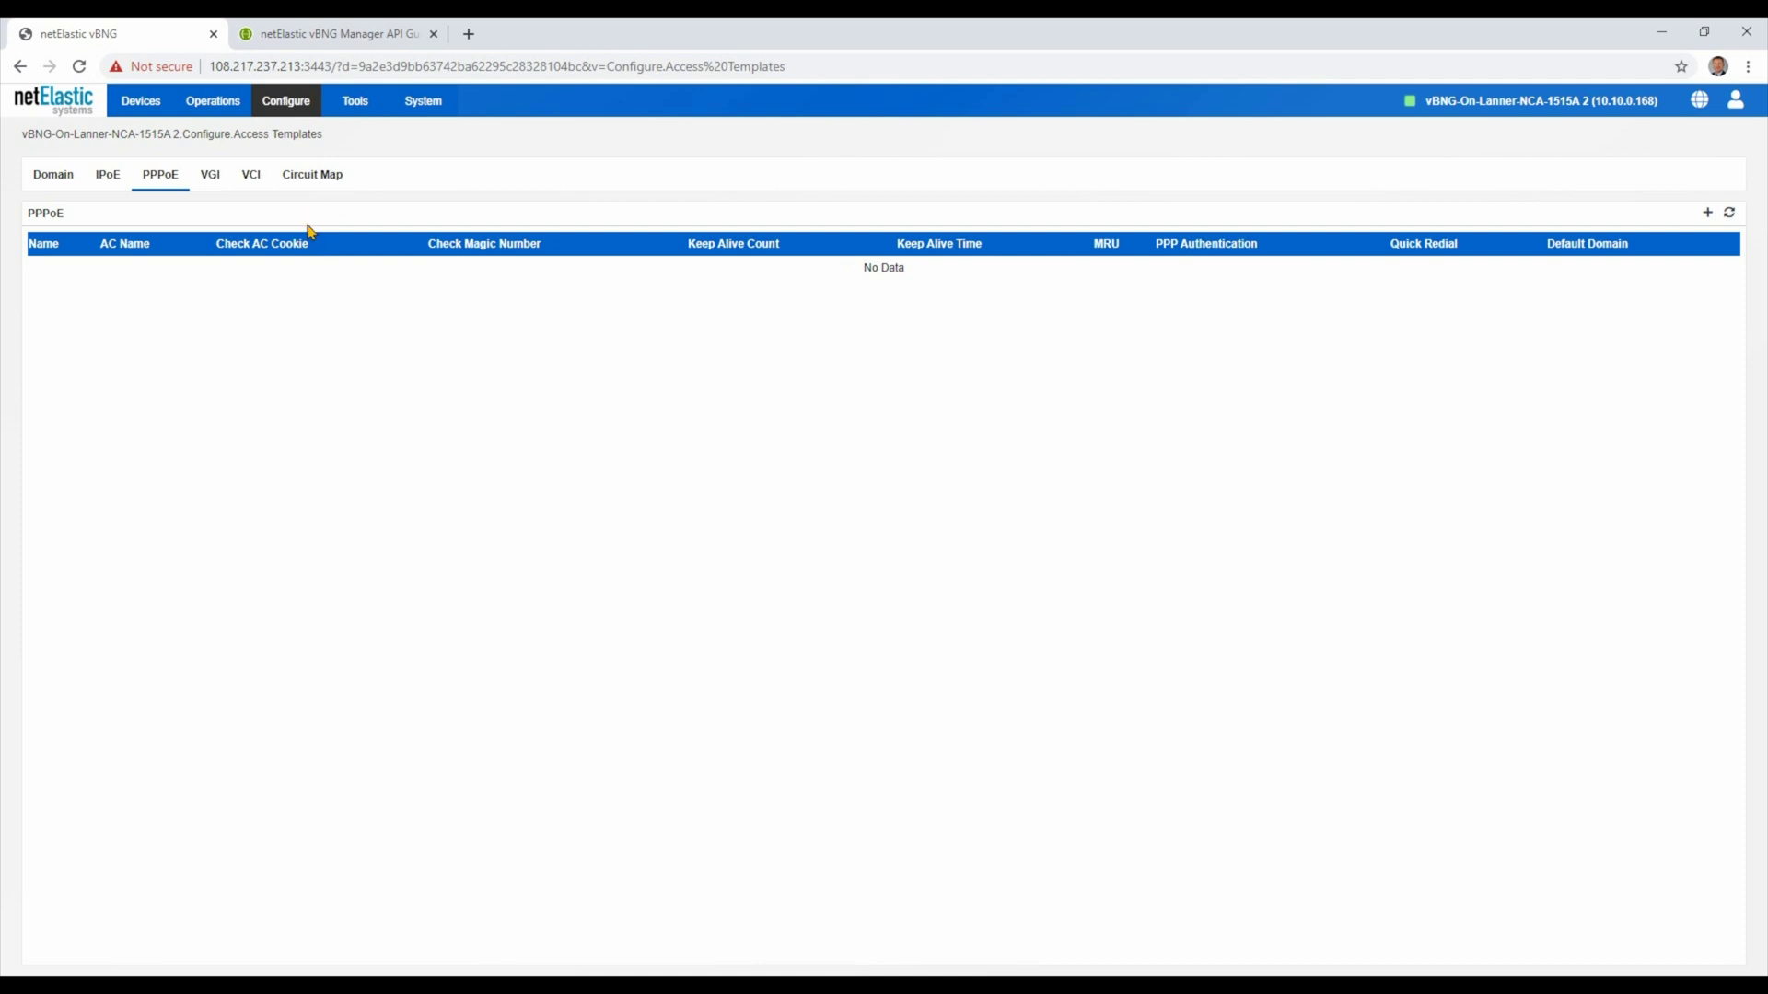
left_click(293, 106)
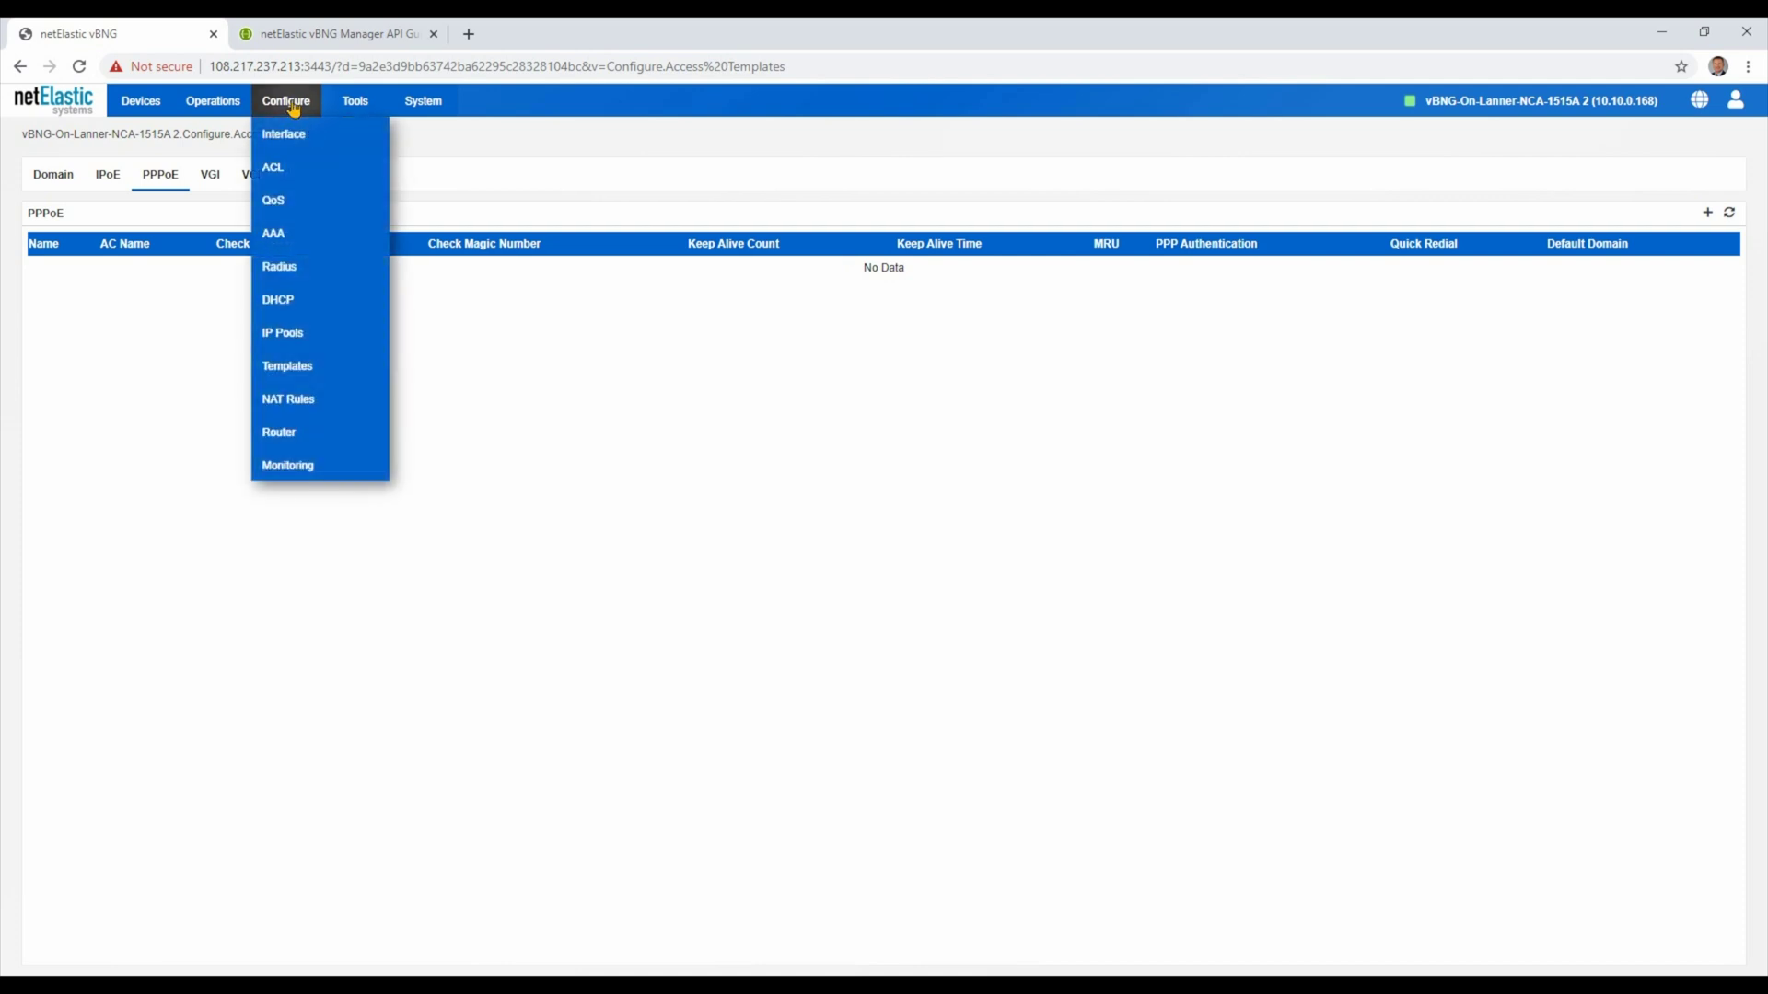
left_click(296, 402)
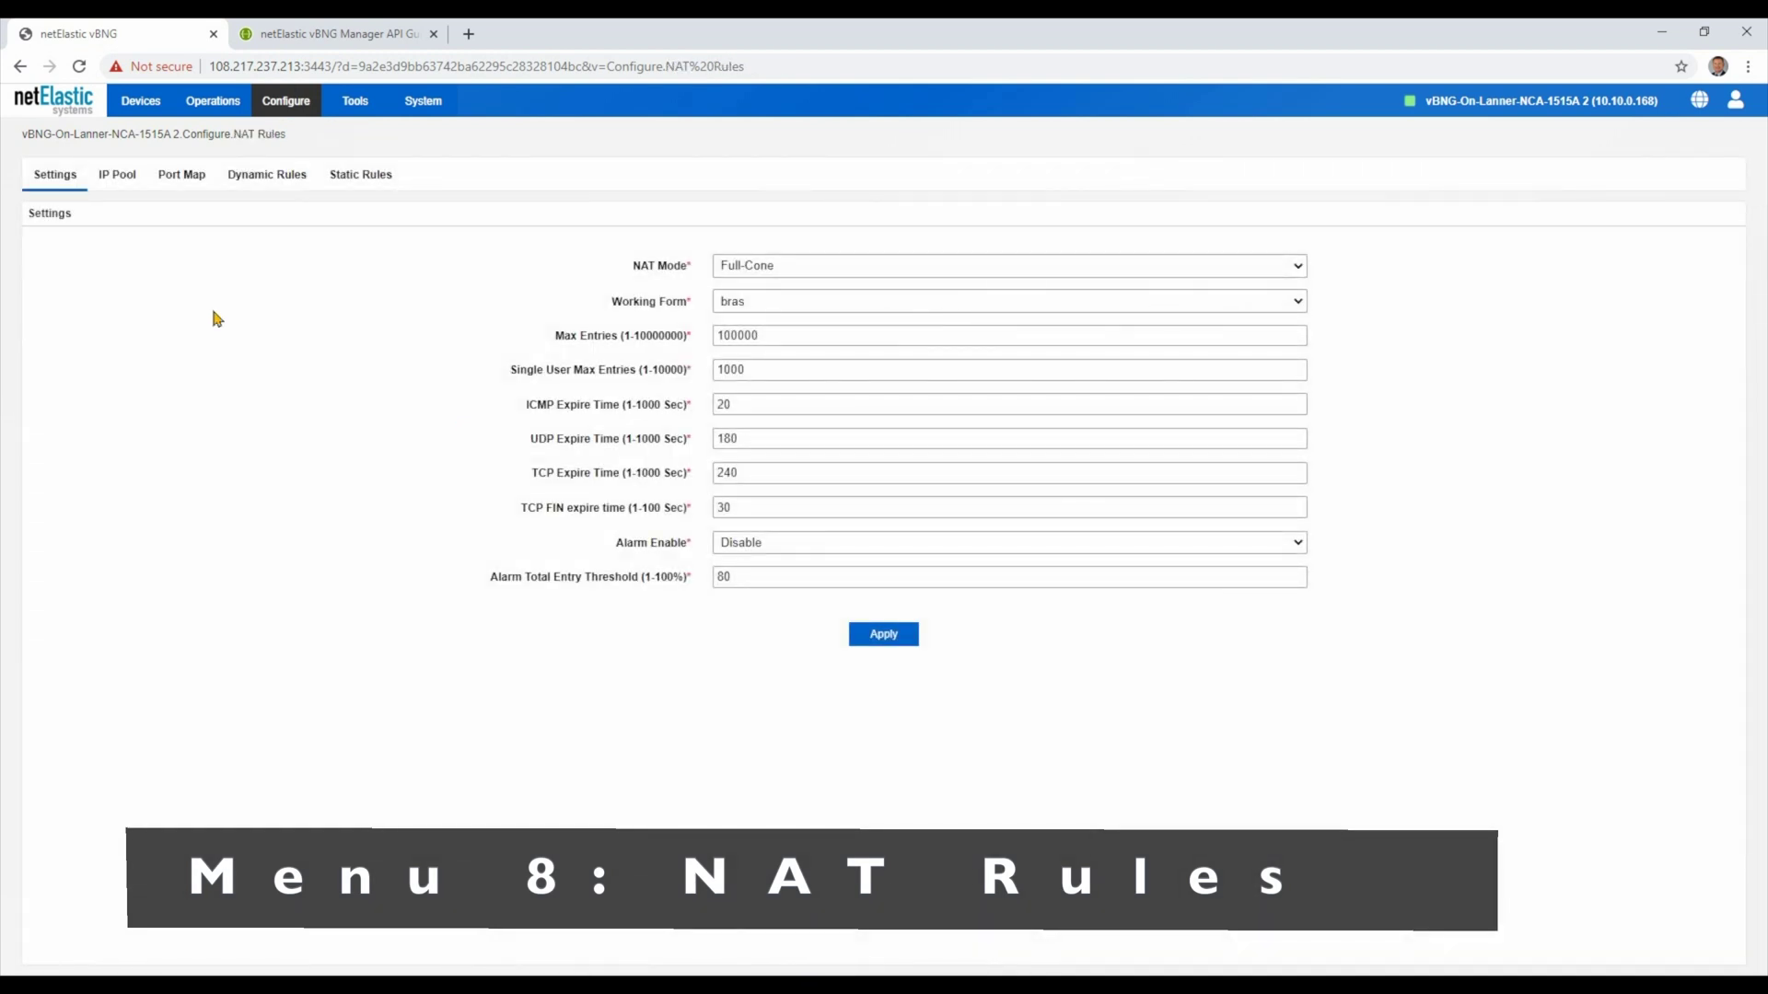
Keep NAT Mode at Full-Cone, browse the IP Pool, Port Map, Dynamic and Static Rules, then go to Router
left_click(828, 269)
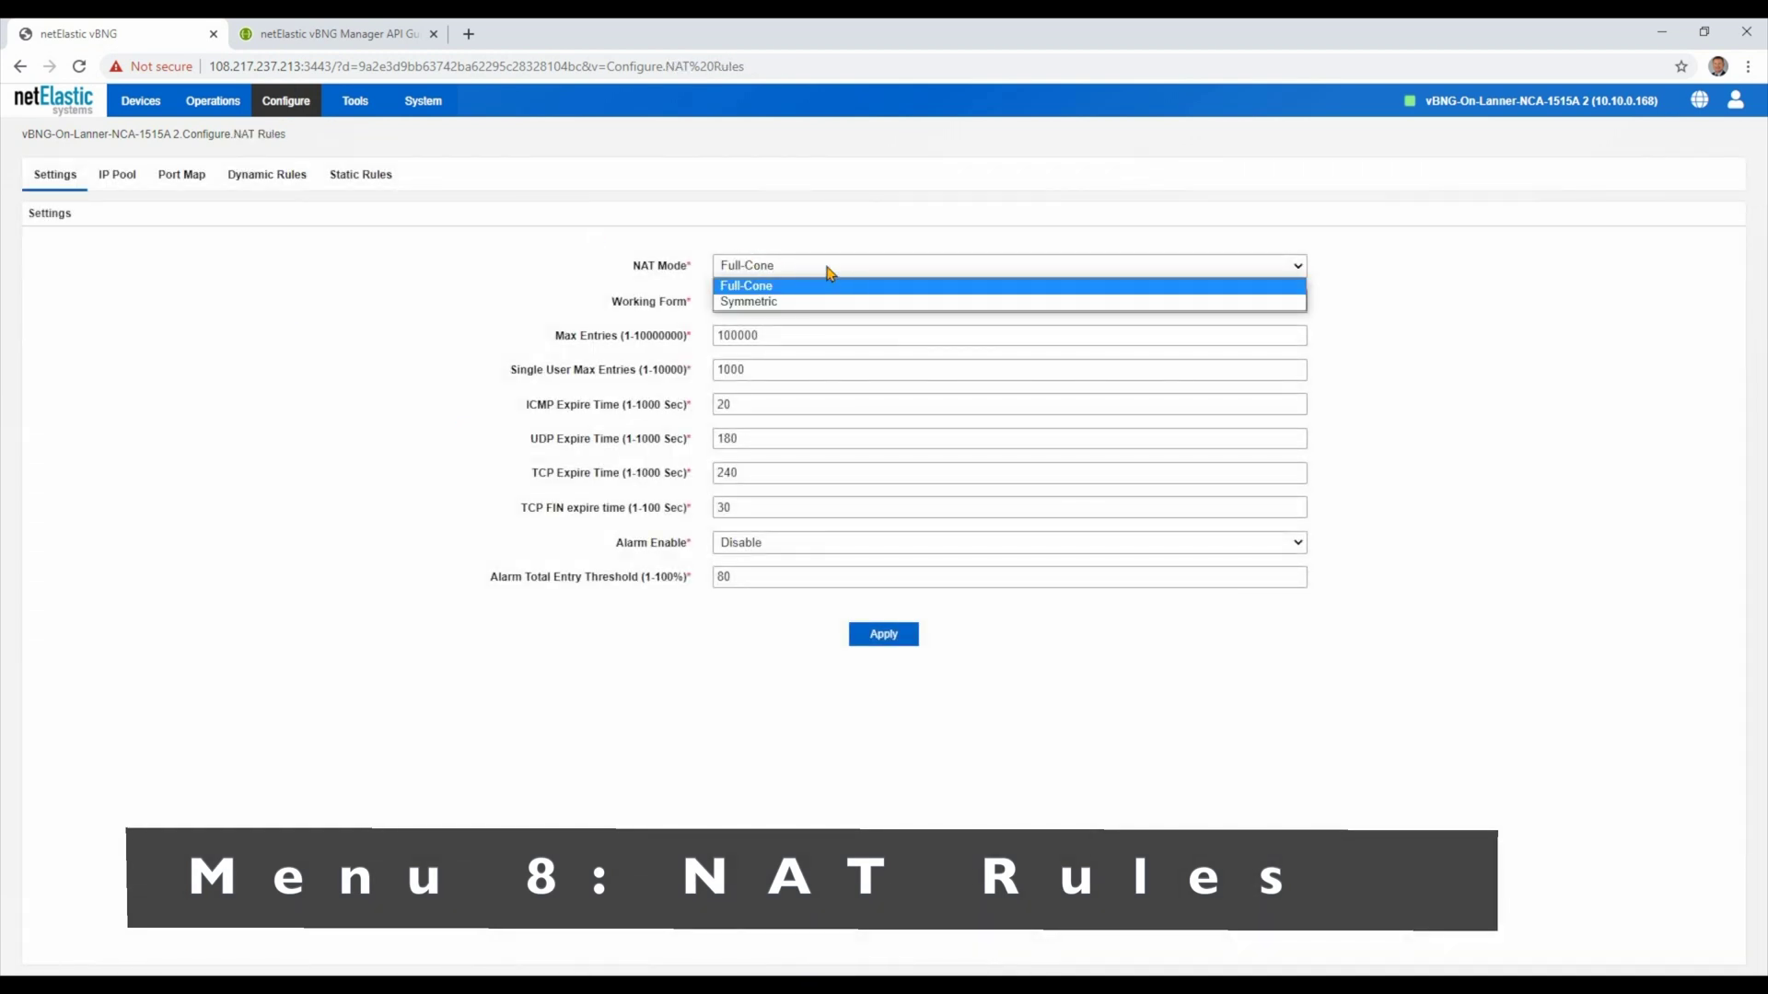
left_click(828, 270)
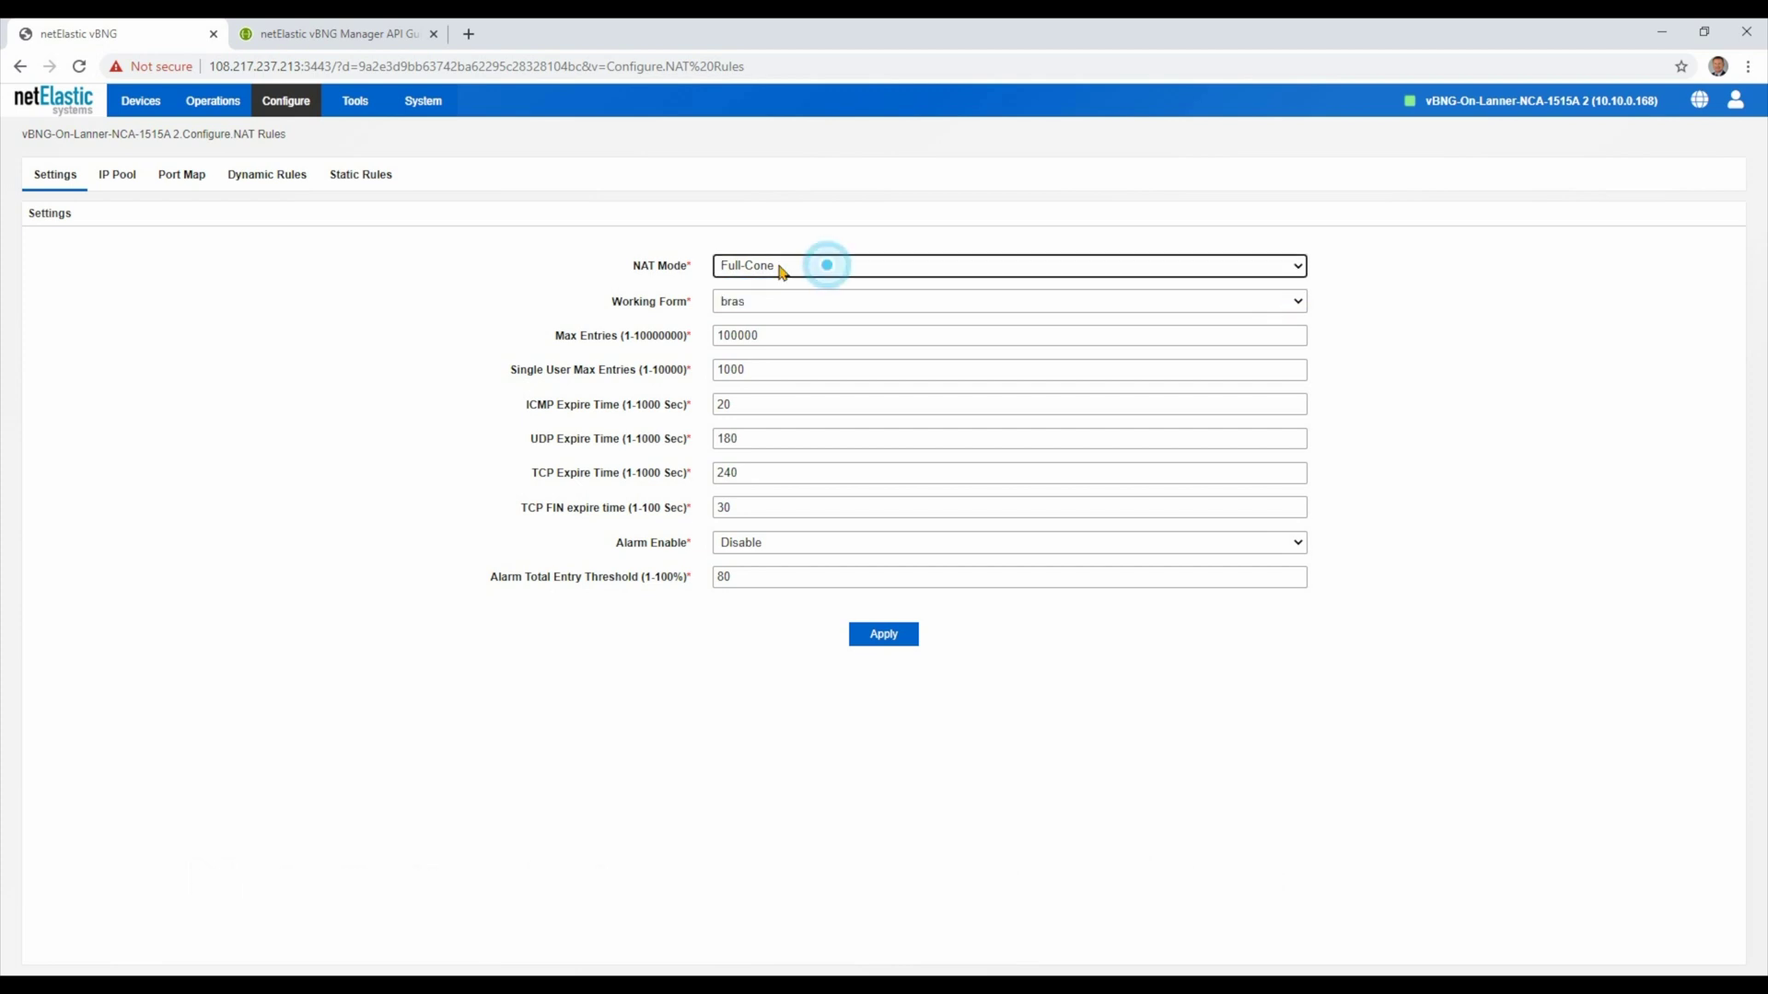
left_click(122, 181)
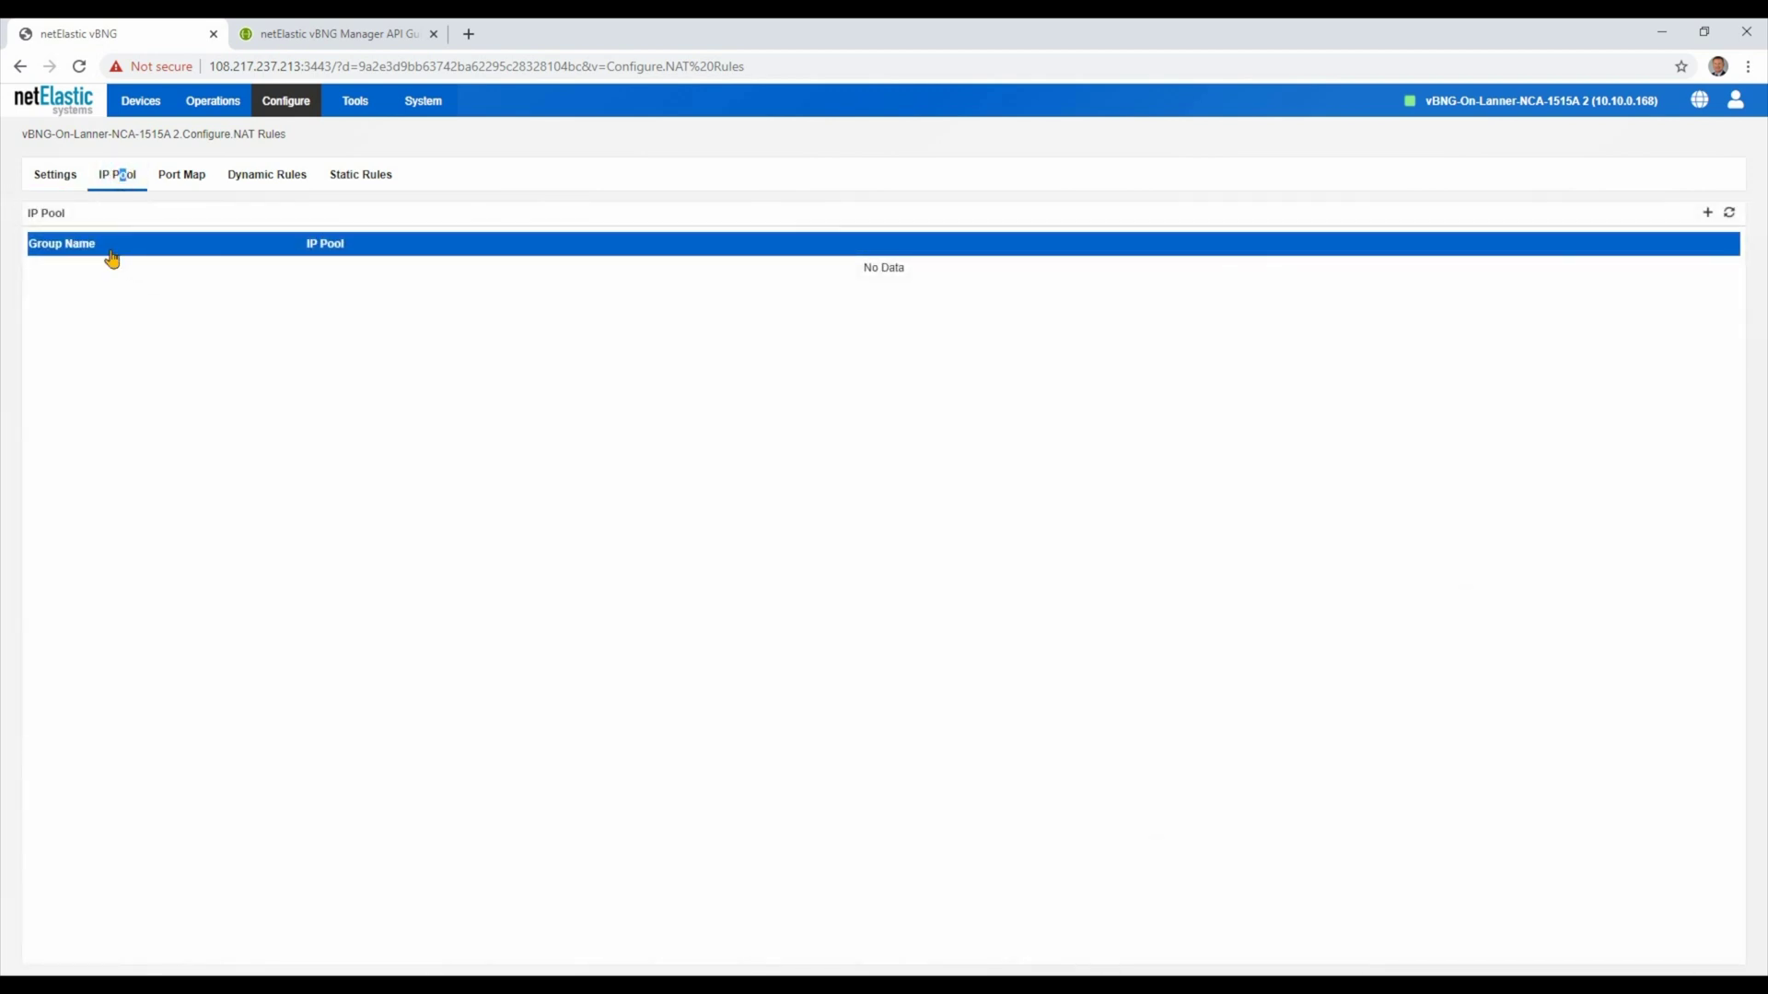
left_click(183, 178)
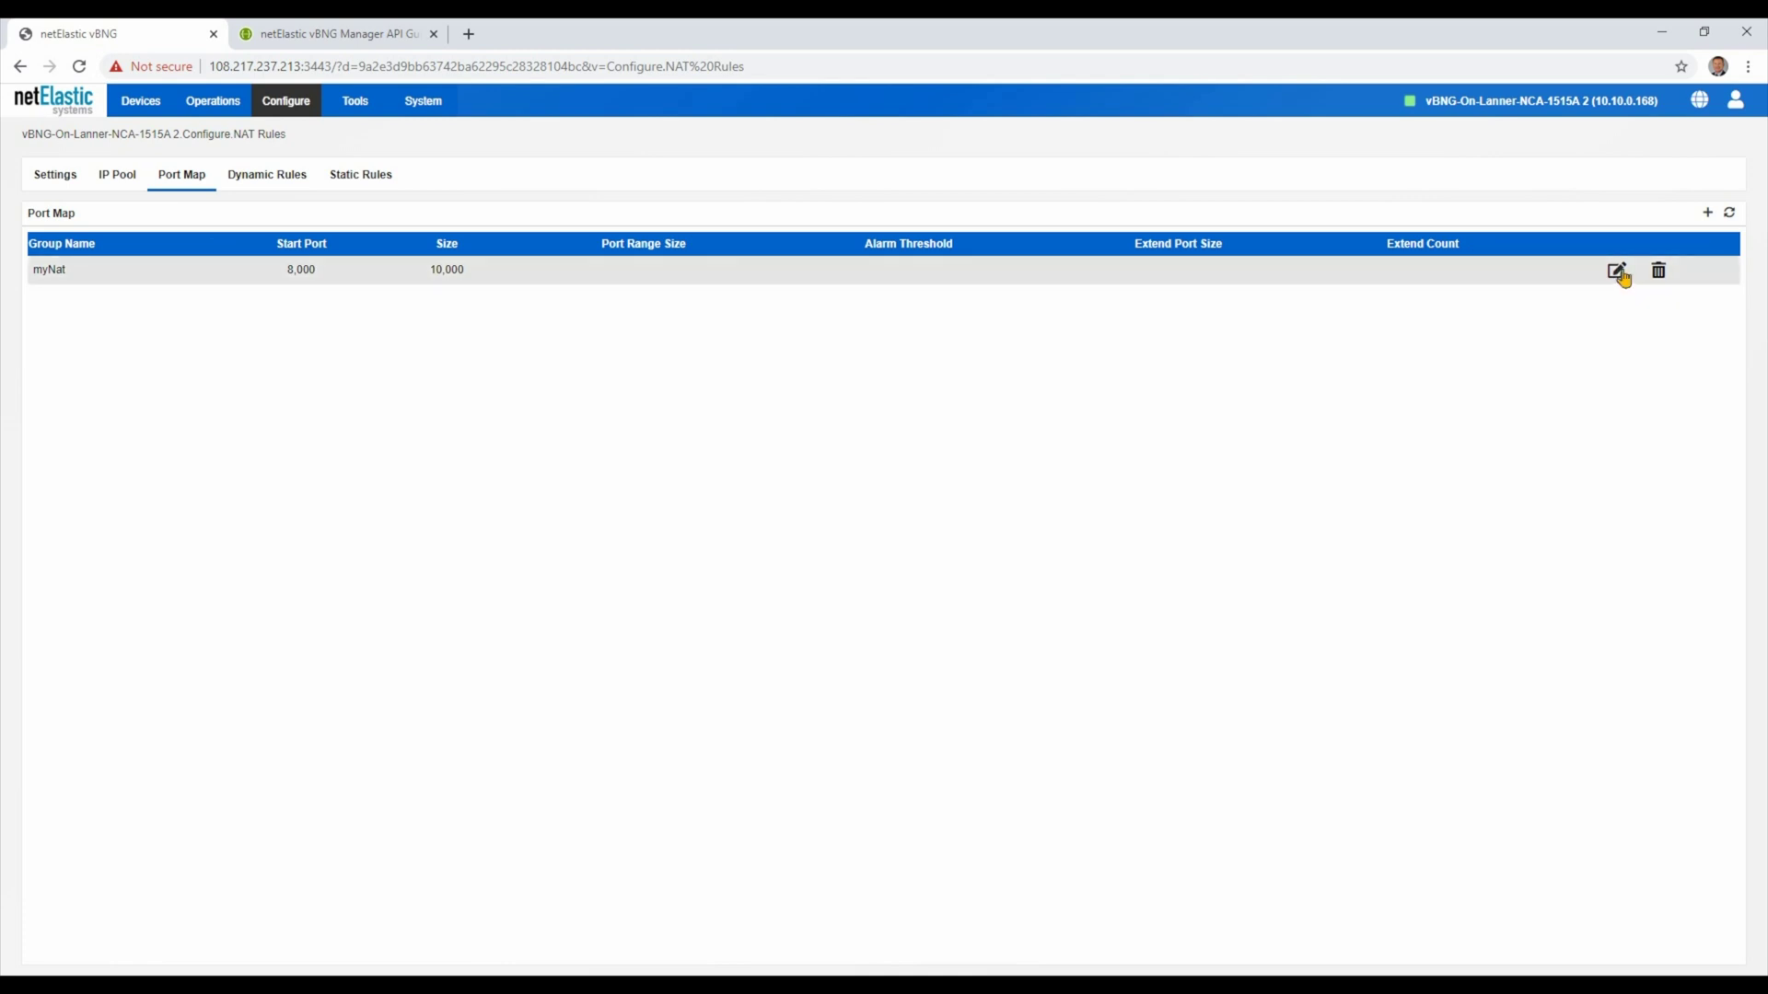
left_click(271, 179)
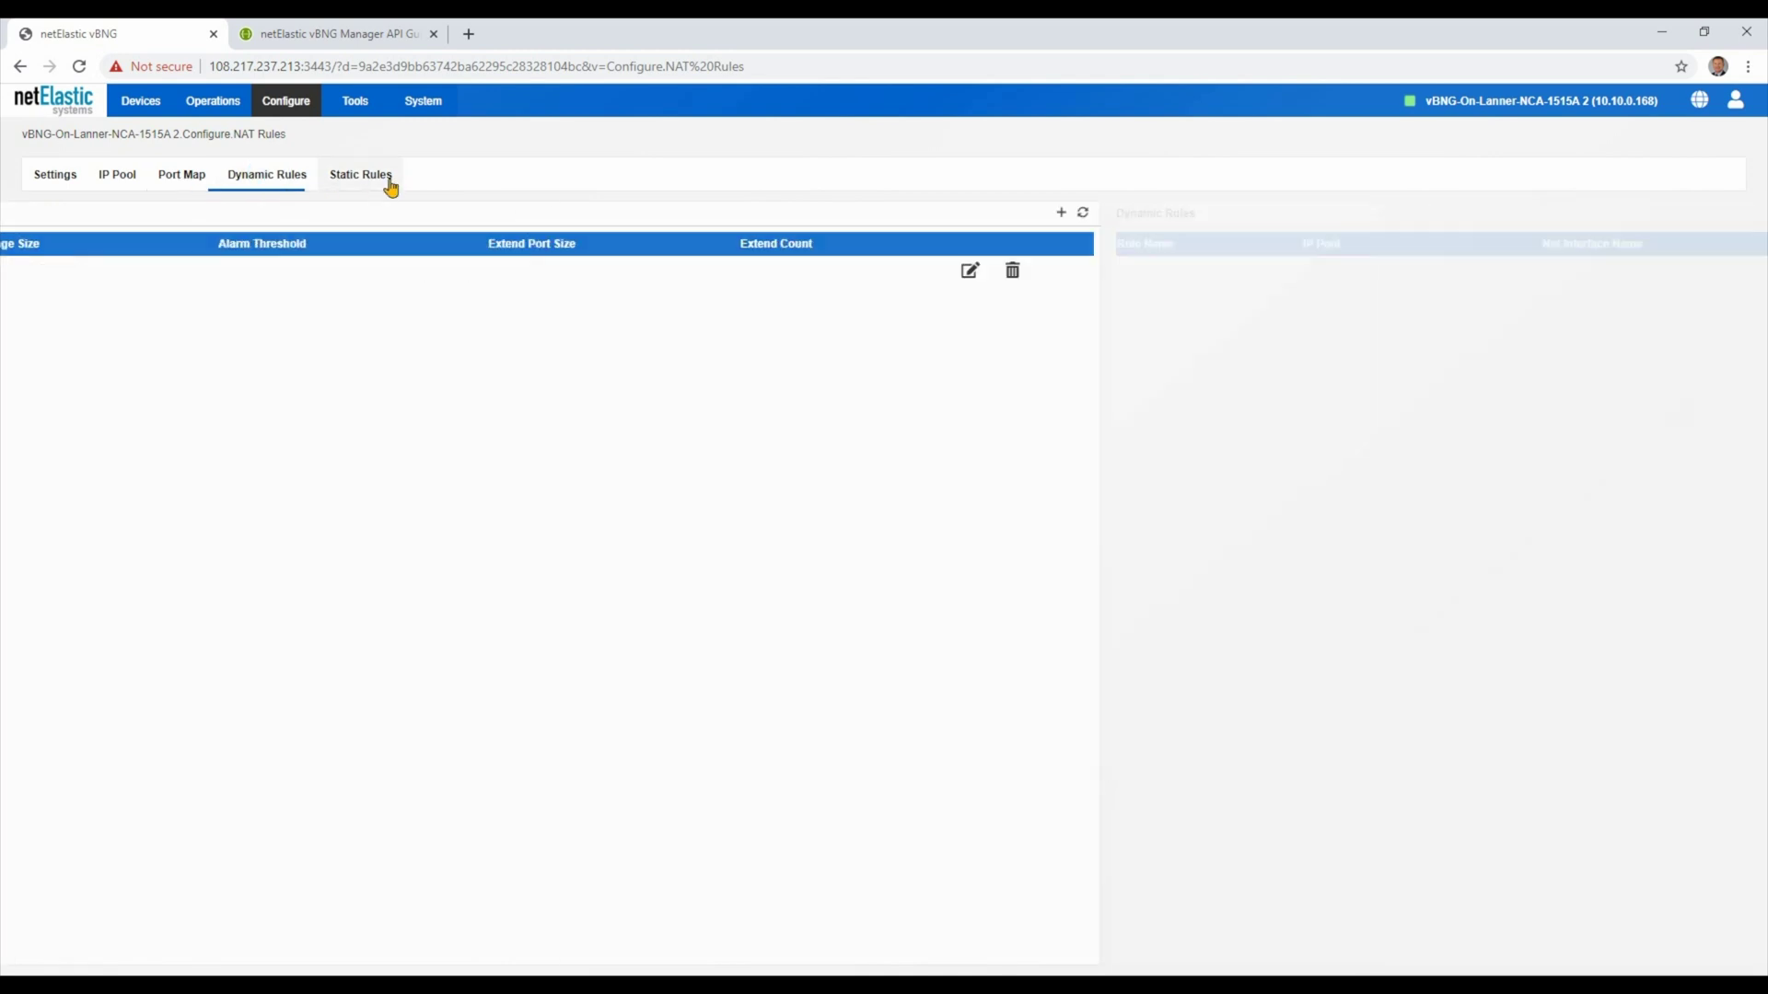
left_click(388, 180)
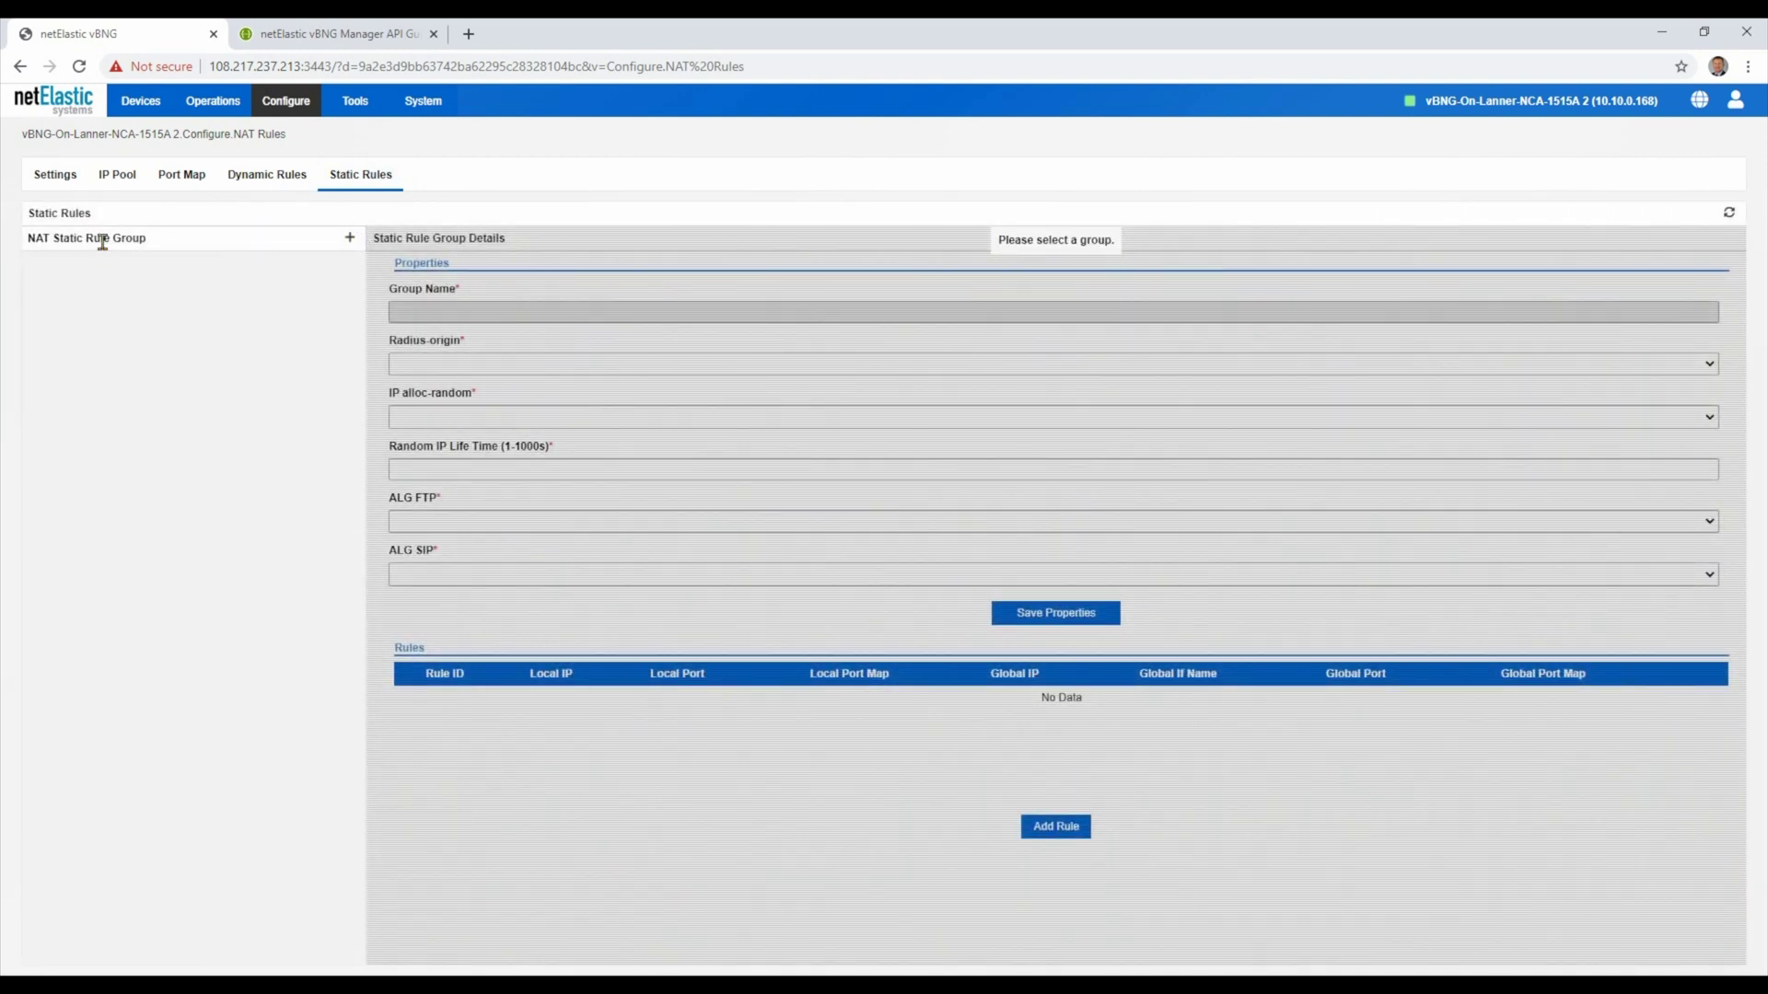
left_click(55, 177)
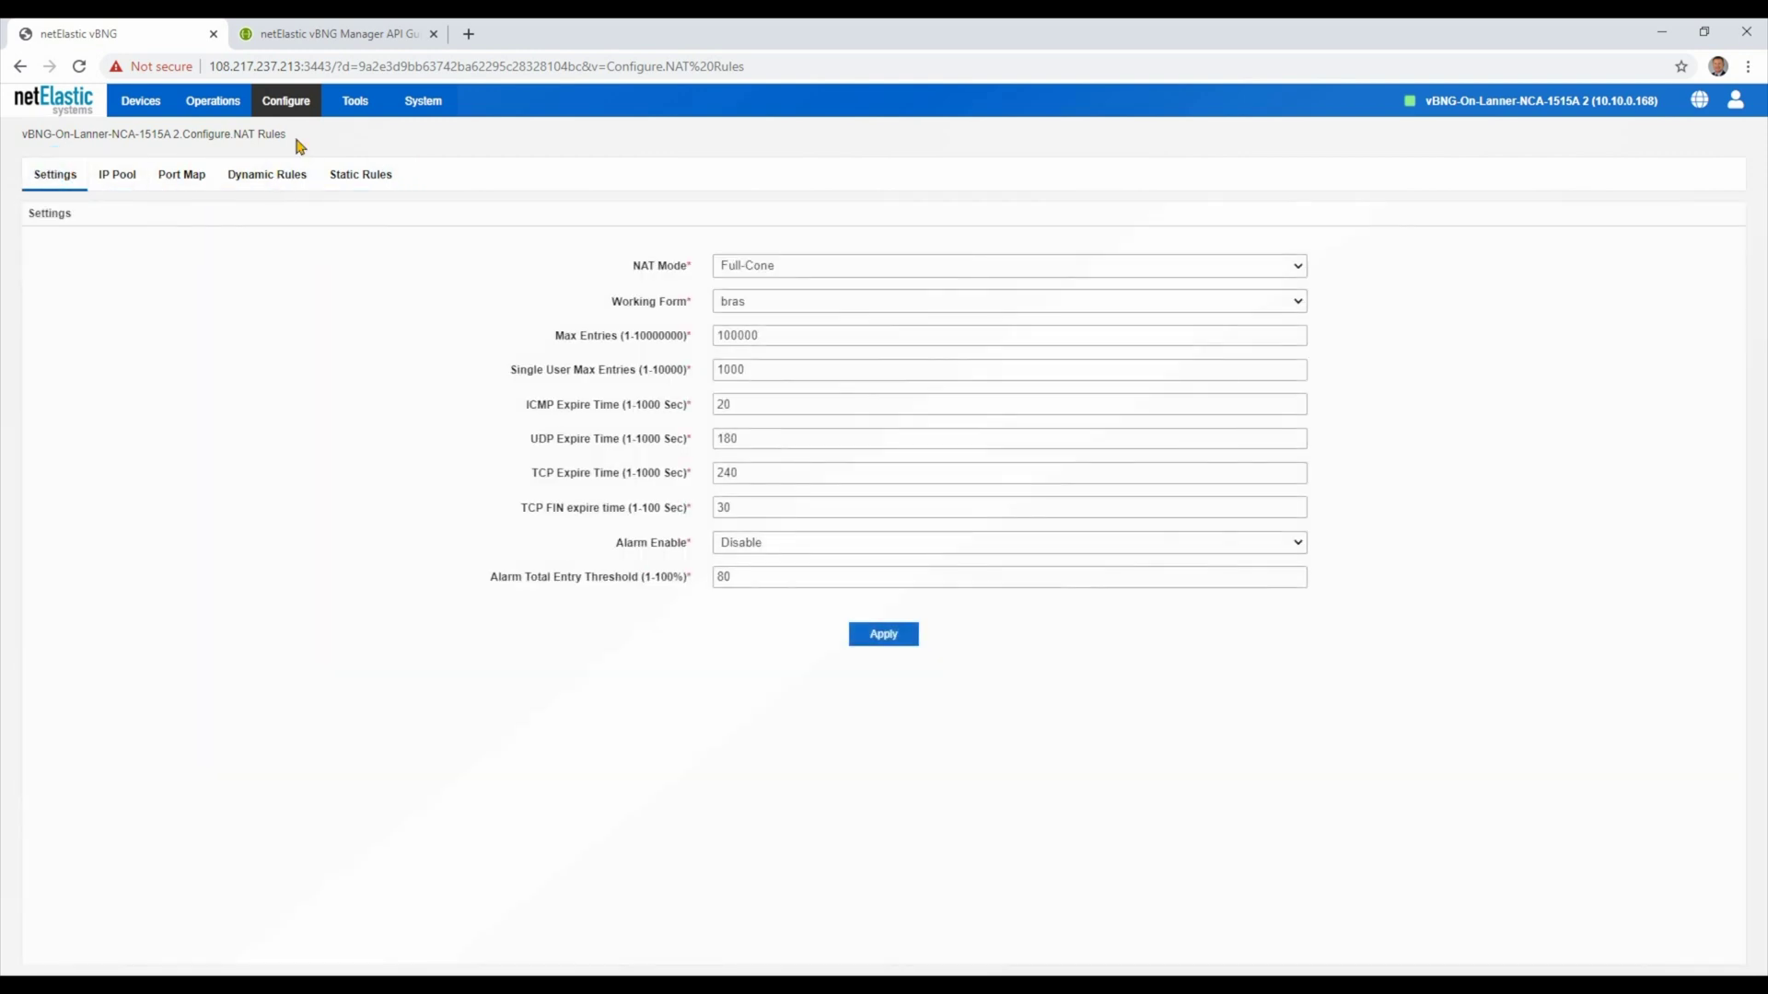
mouse_move(300, 105)
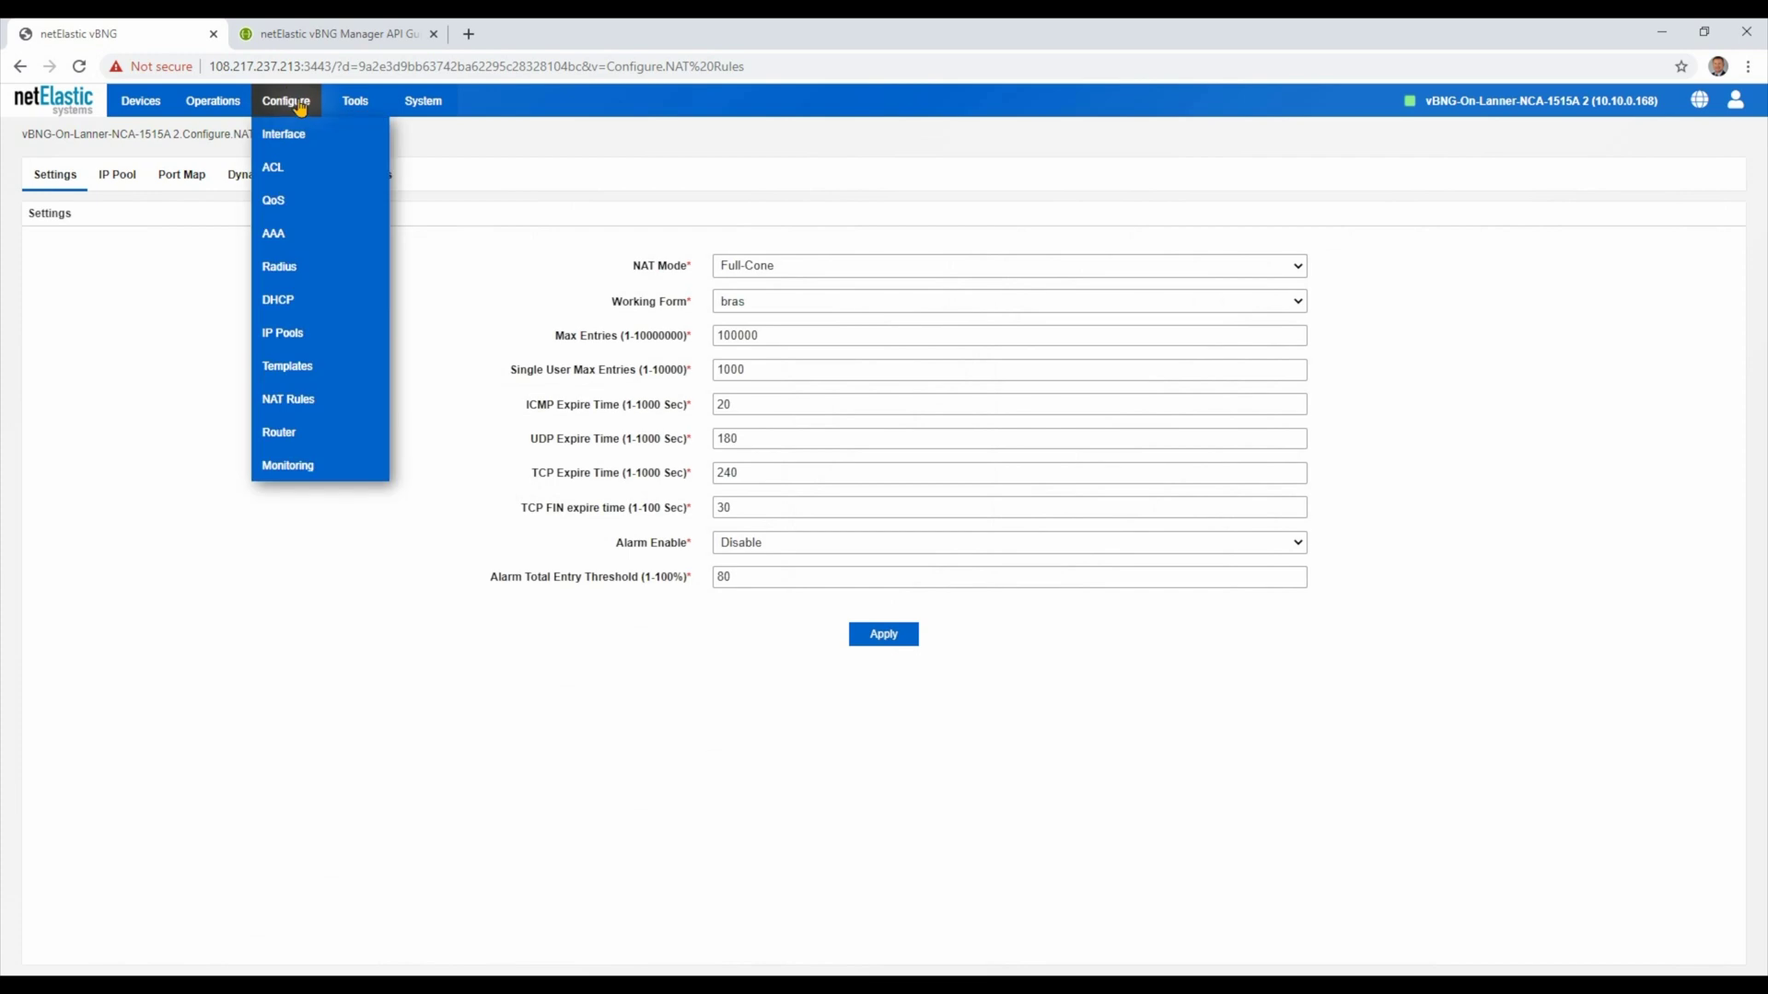
left_click(291, 429)
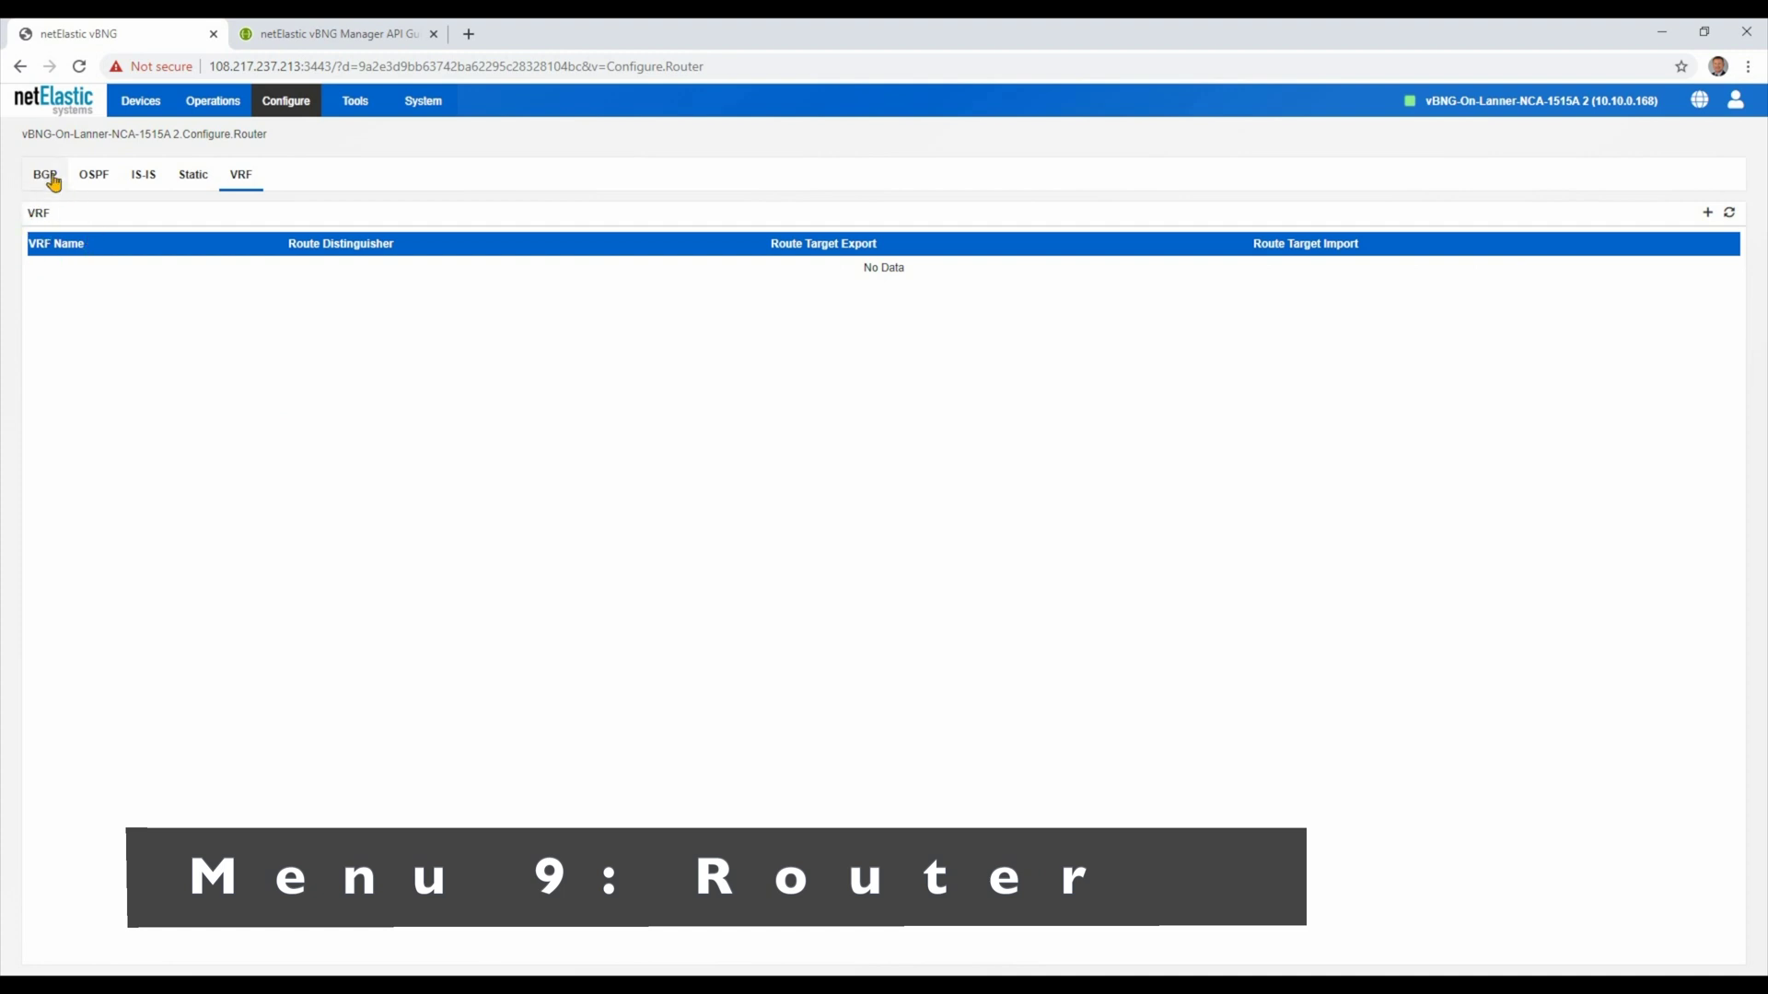
View the empty BGP settings: no AS Number, Router ID, distributed routes or neighbors
left_click(43, 181)
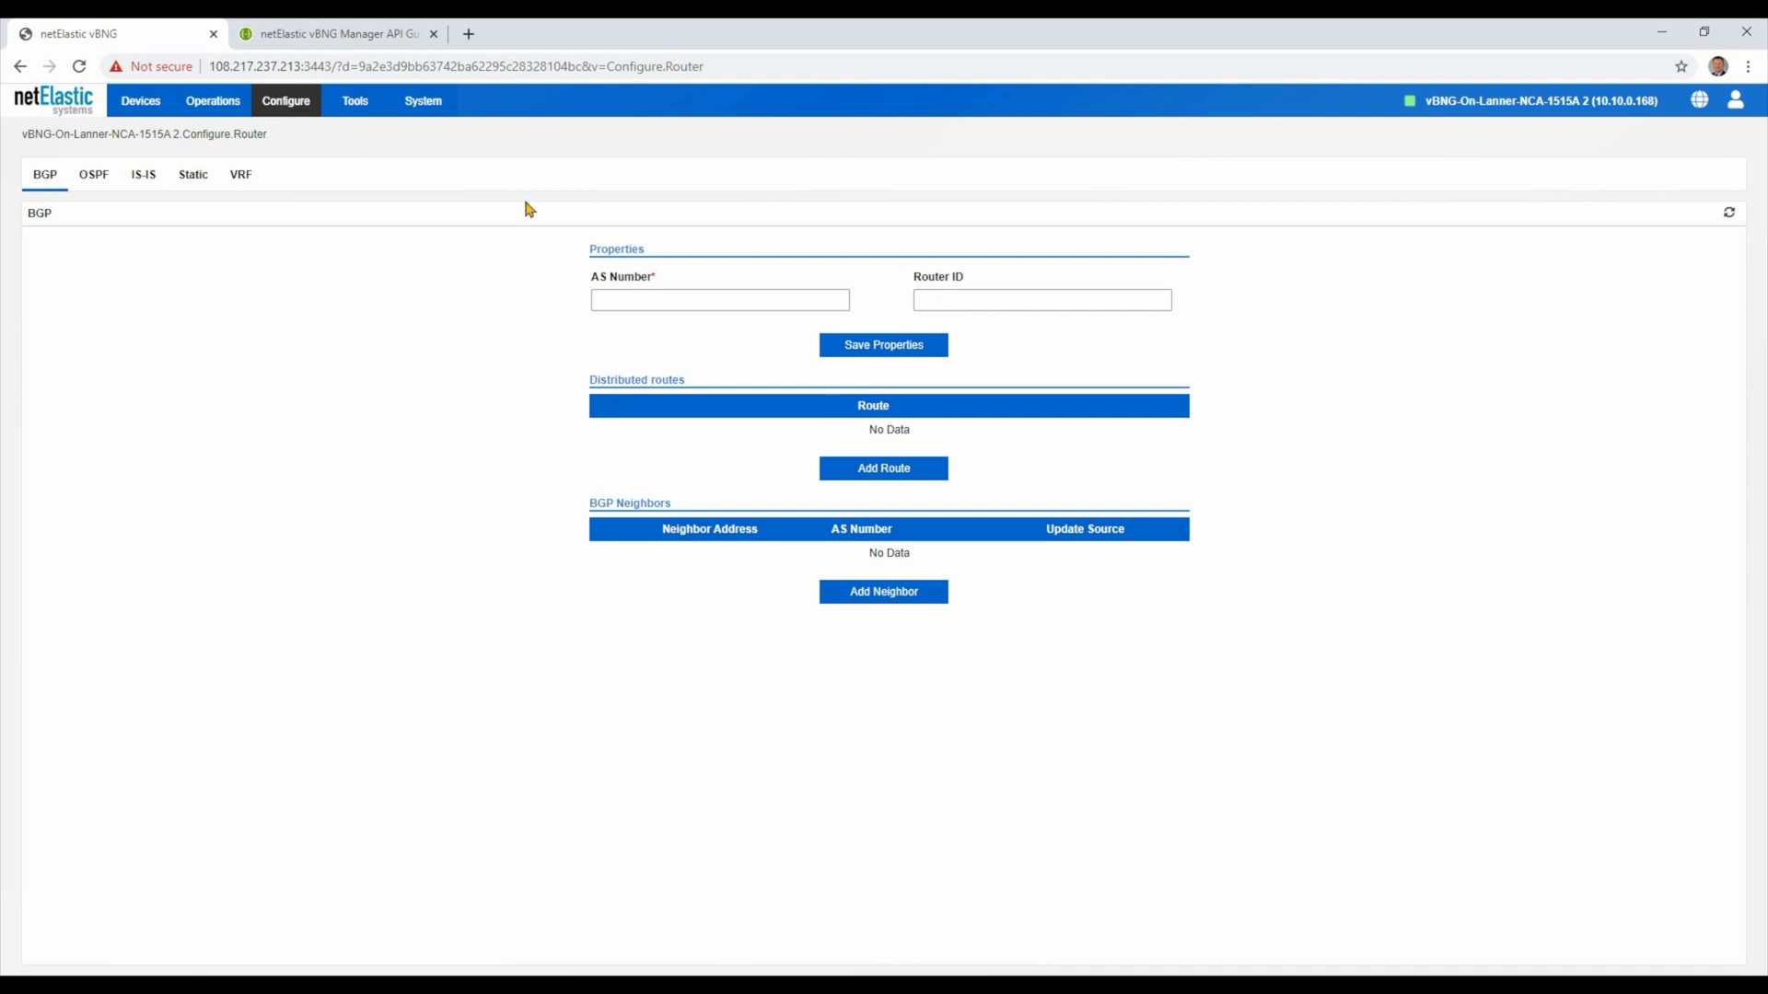
left_click(276, 101)
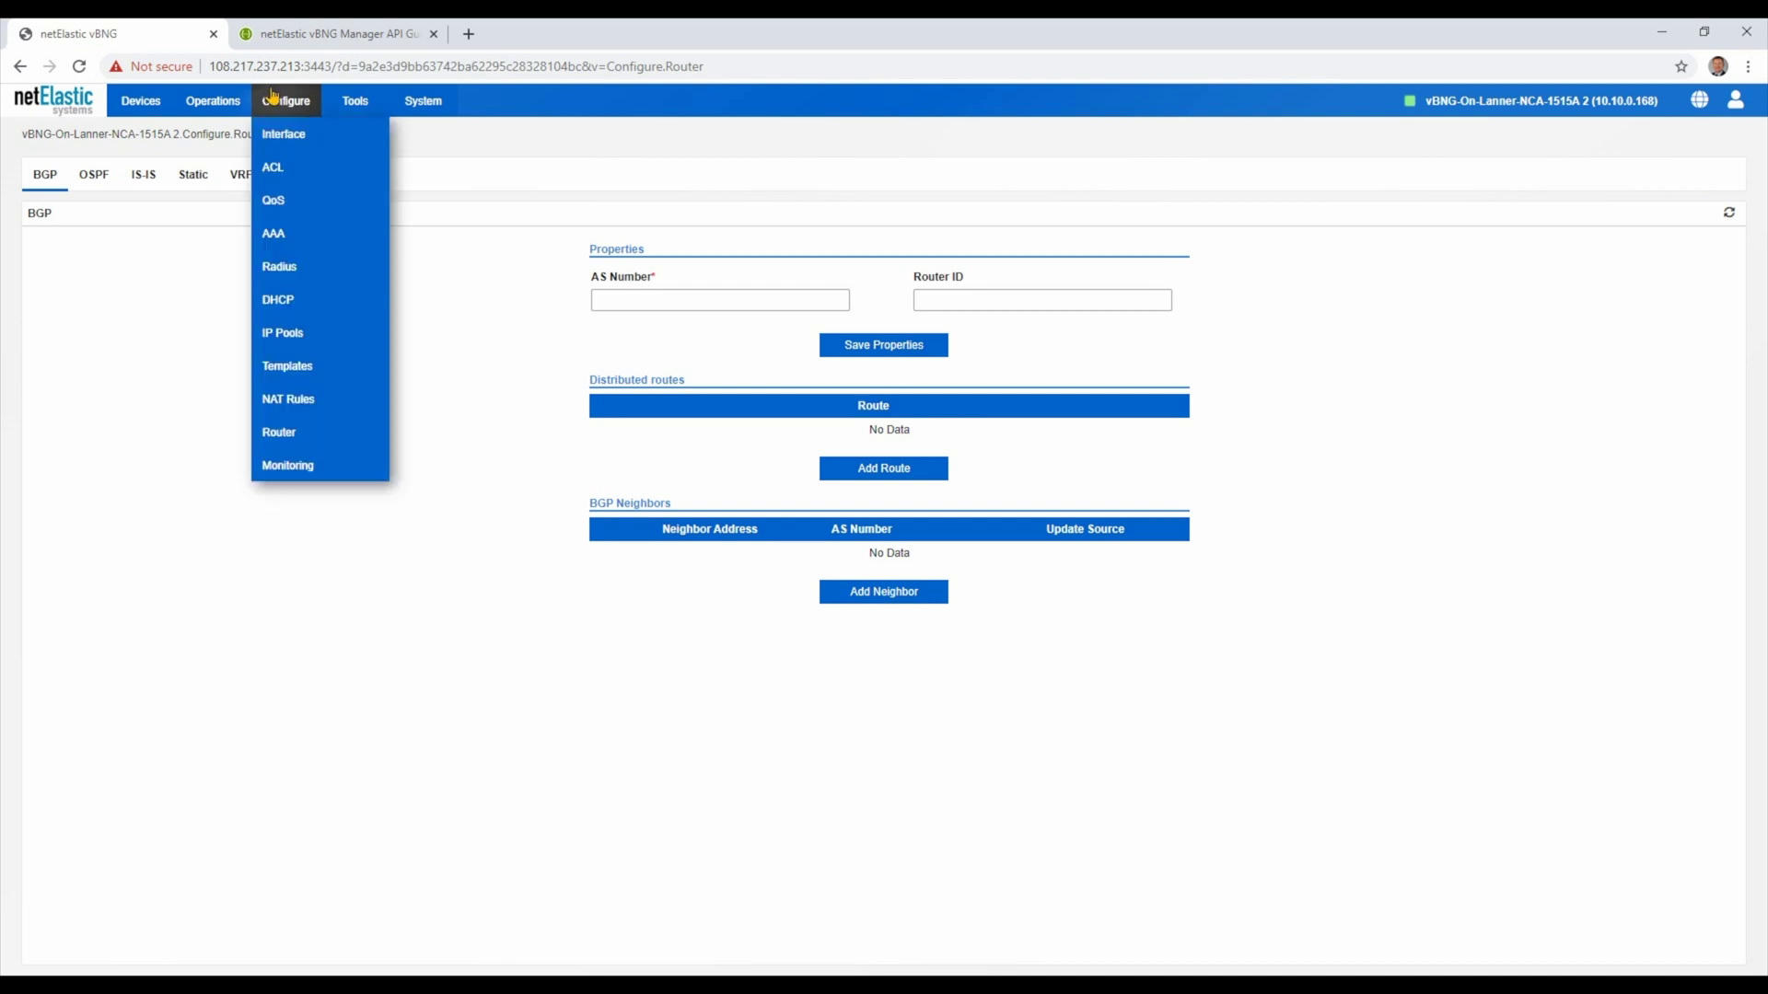
Review the Monitoring SNMP settings, then confirm Syslog stays disabled with no server IP or port
left_click(295, 466)
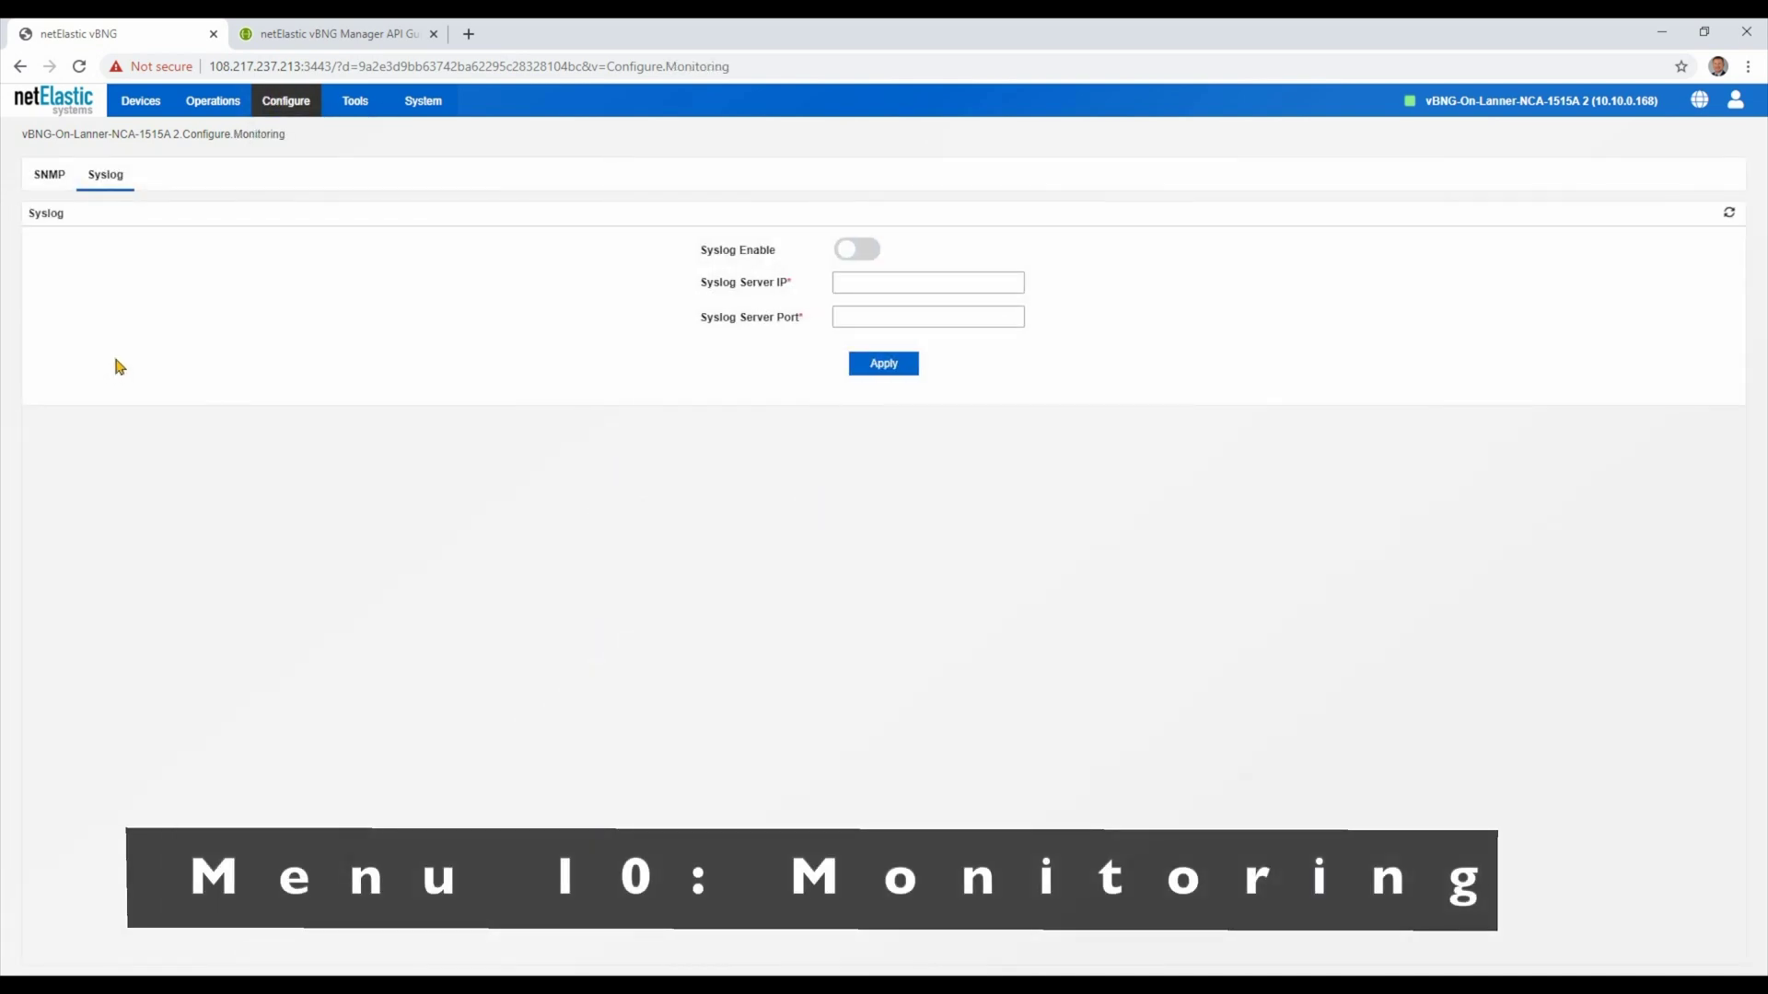
left_click(49, 177)
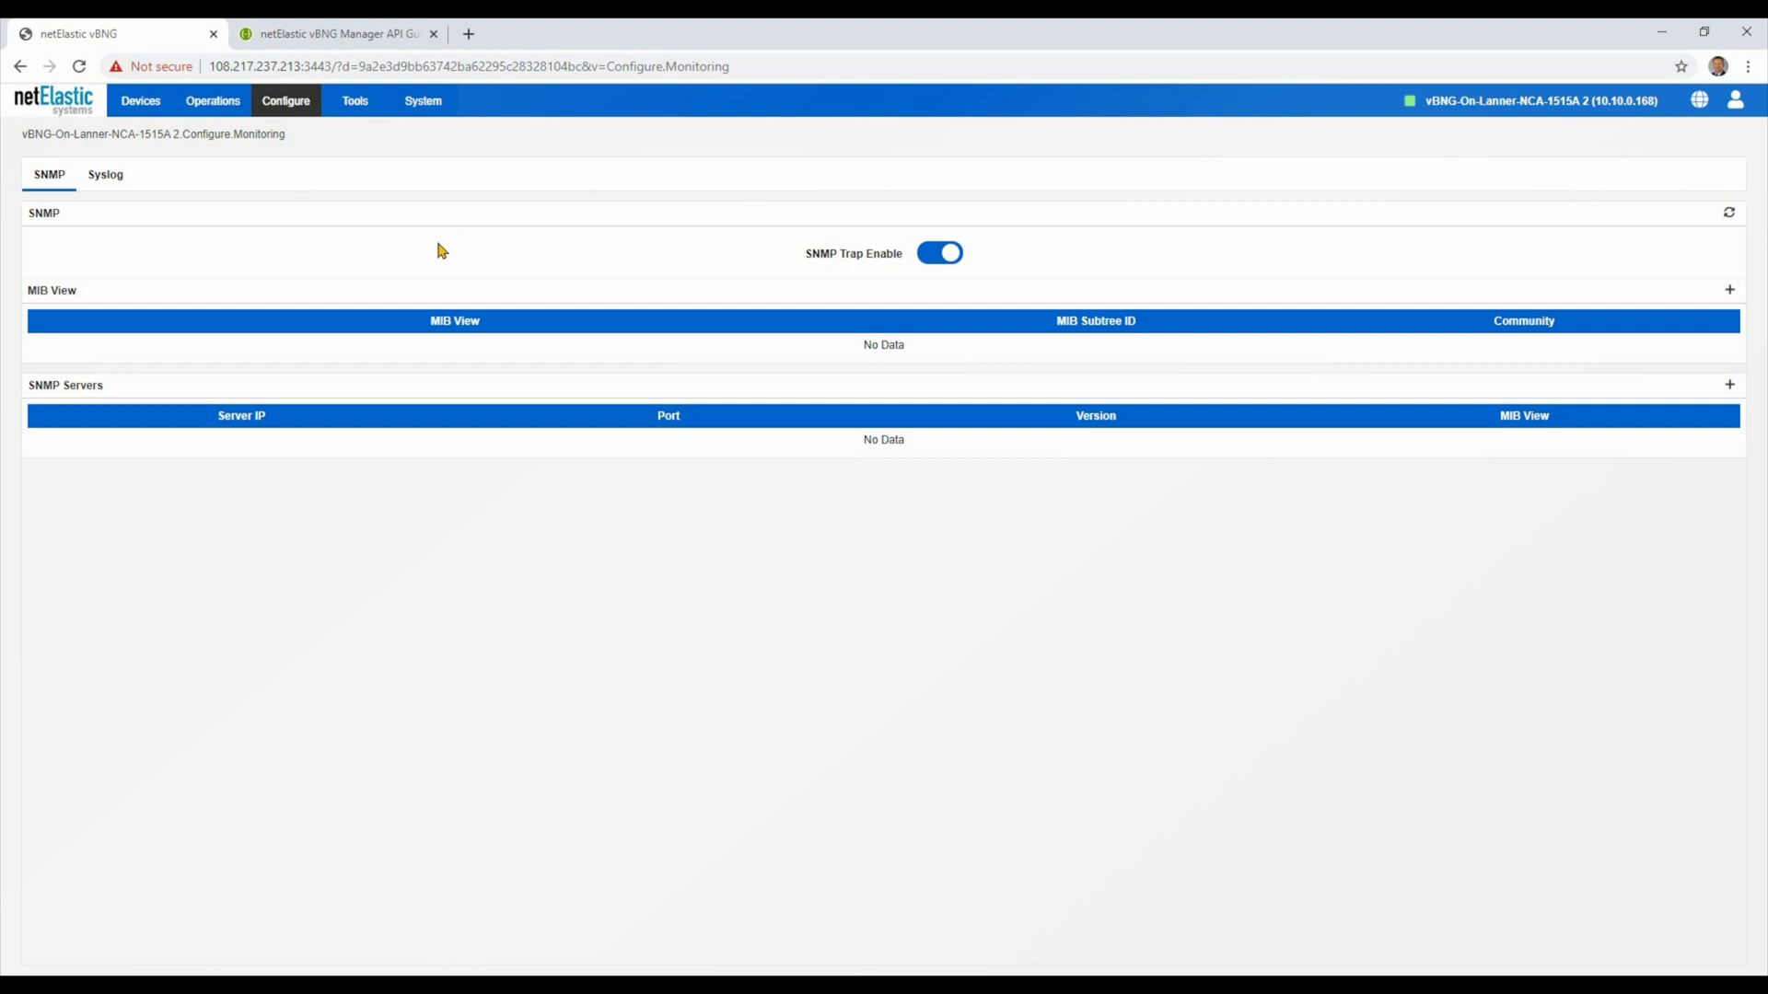
left_click(103, 177)
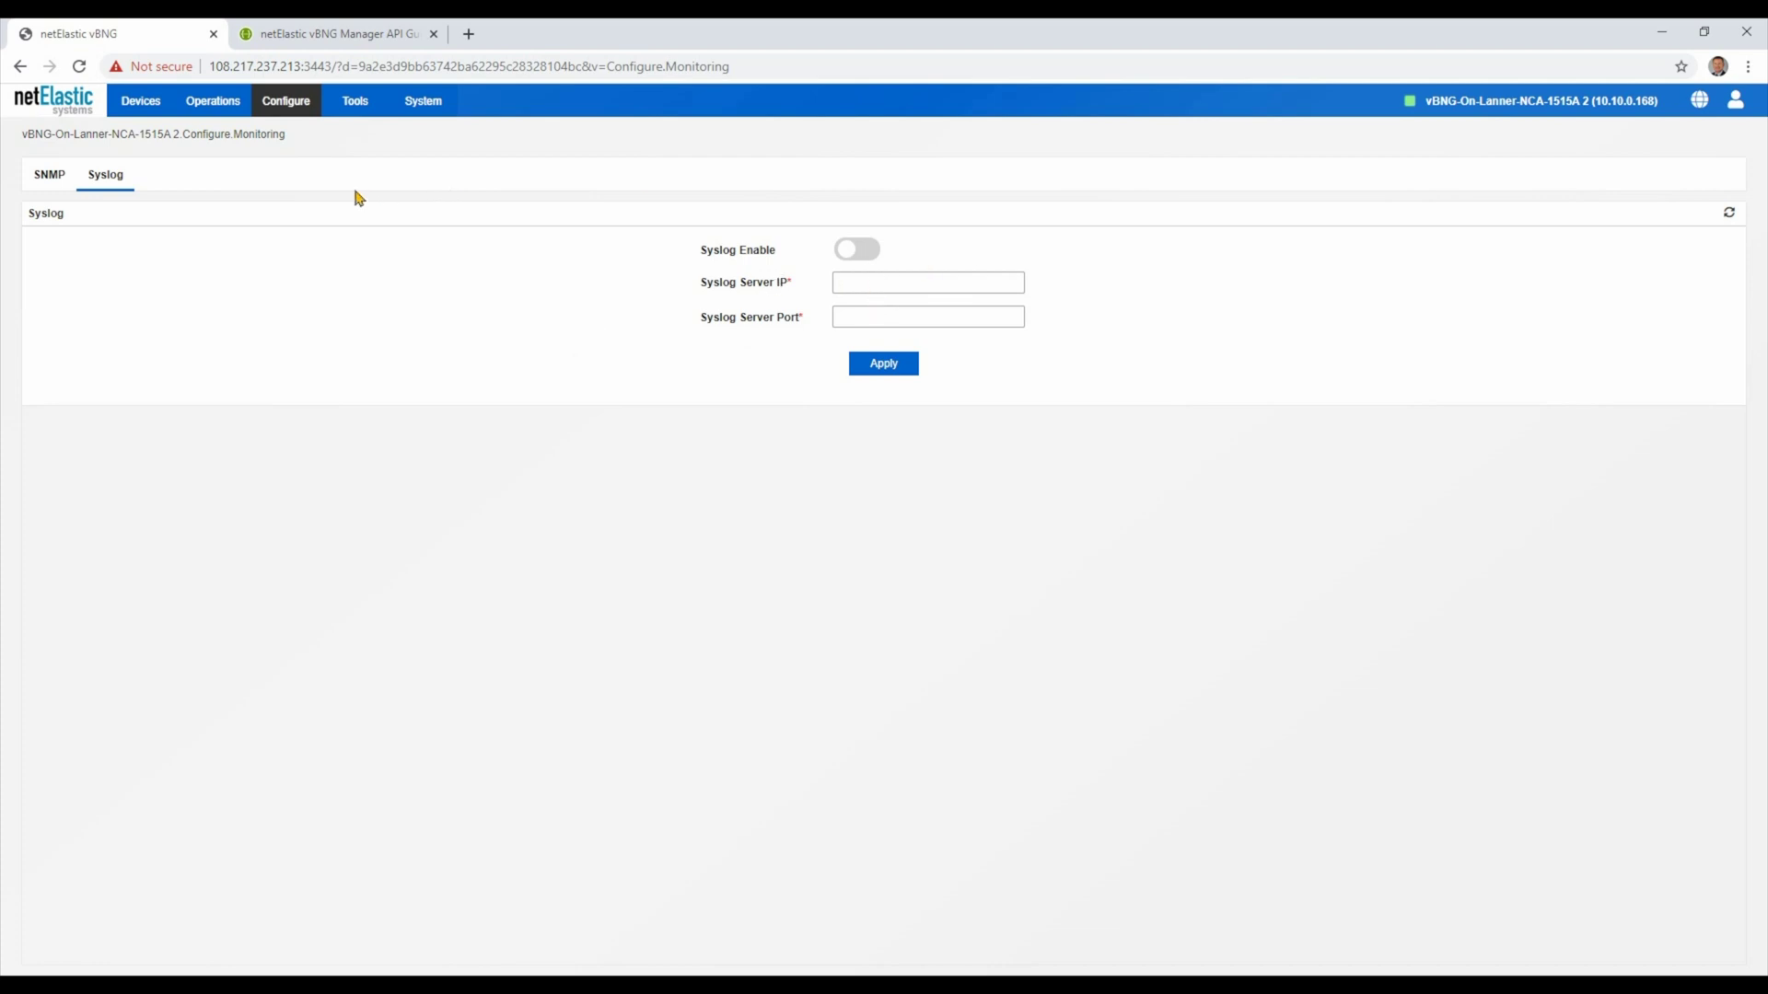
left_click(279, 100)
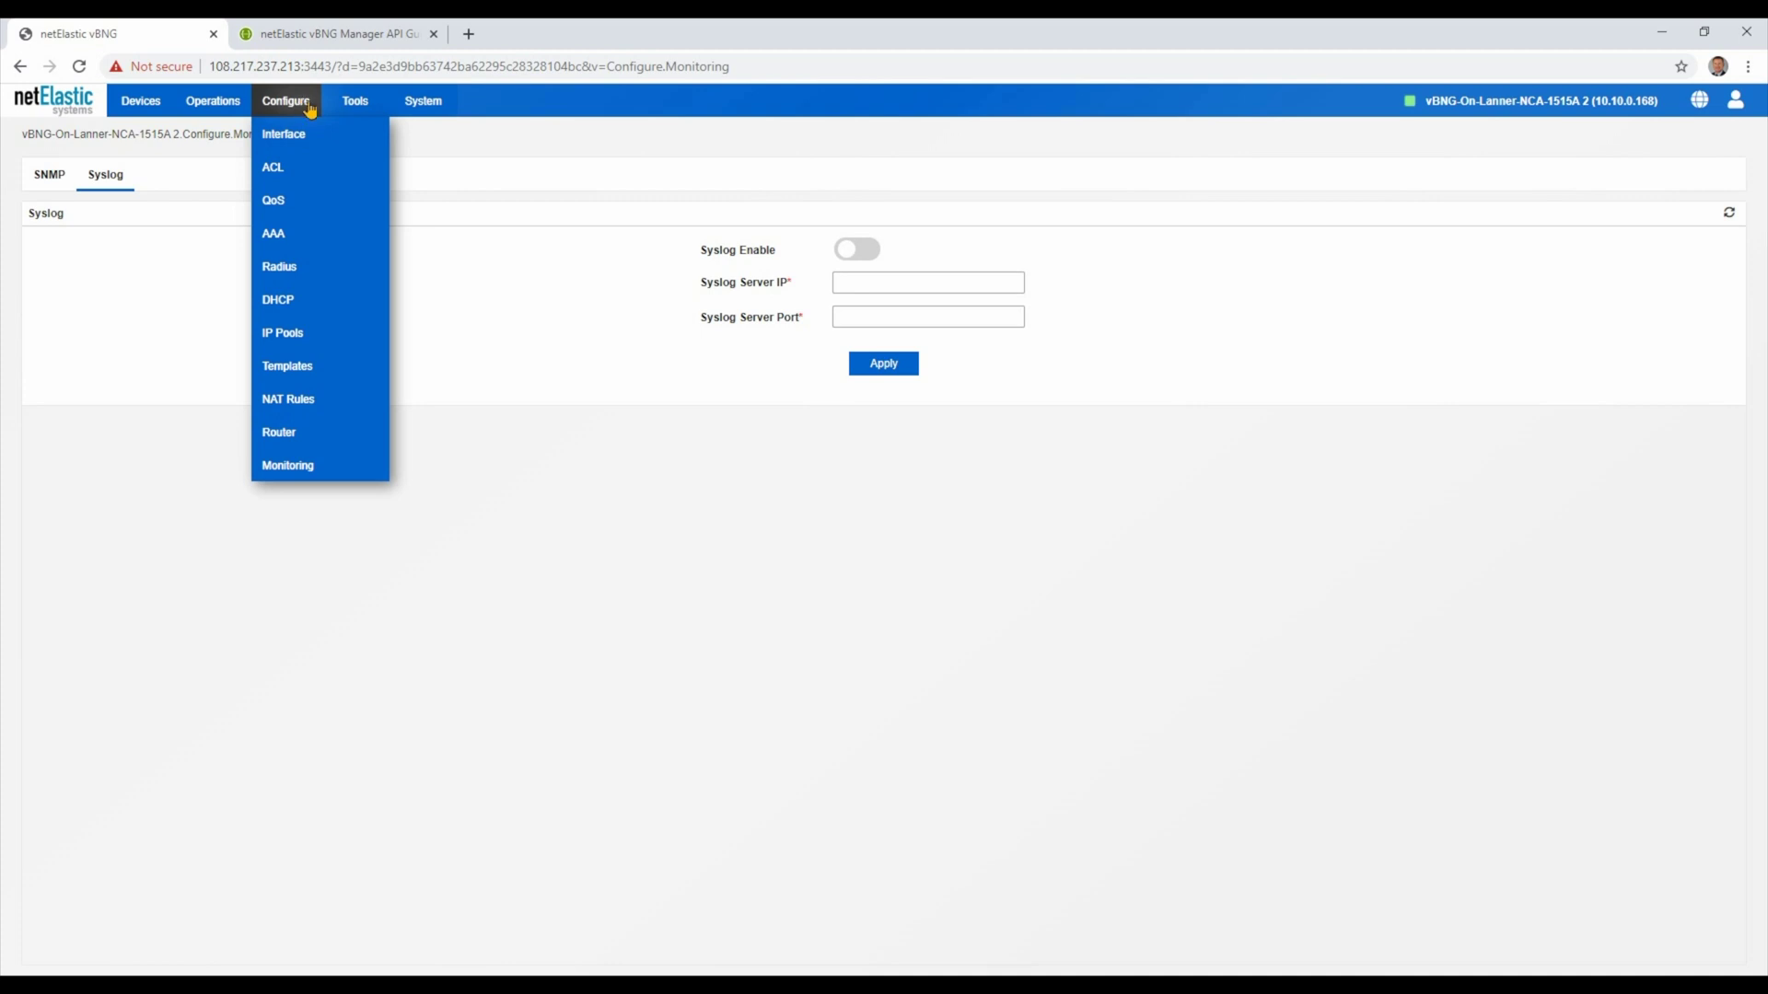
left_click(342, 505)
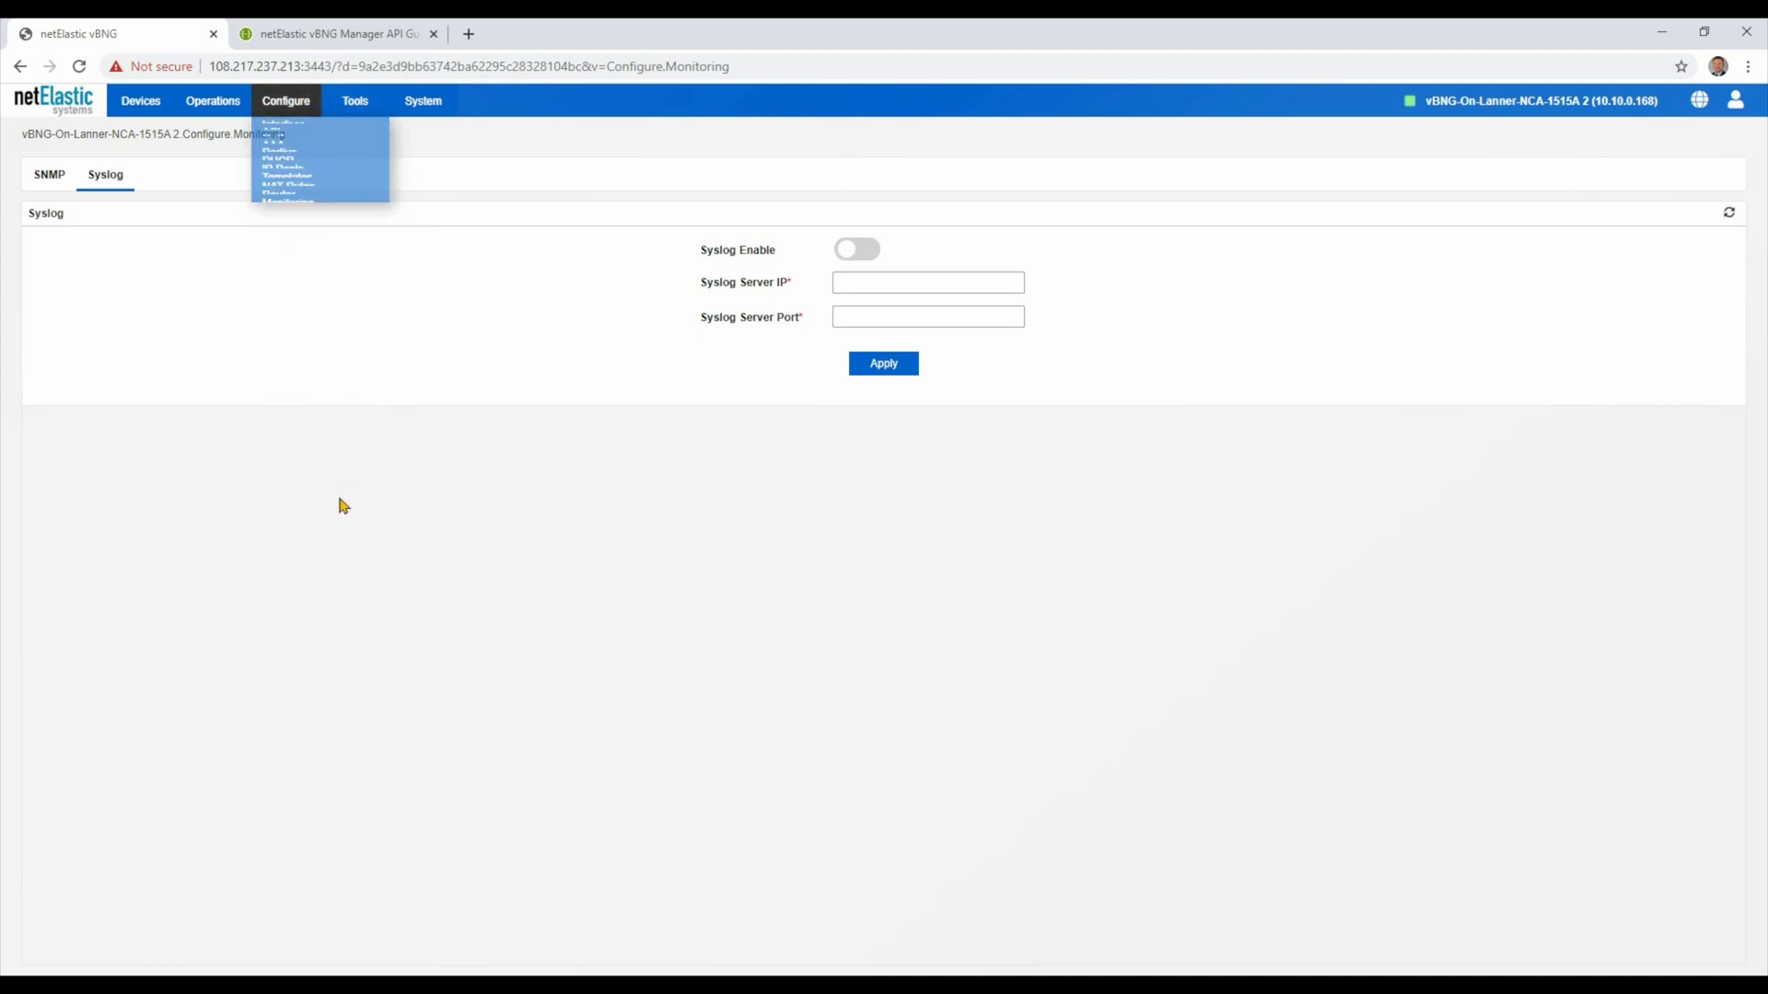